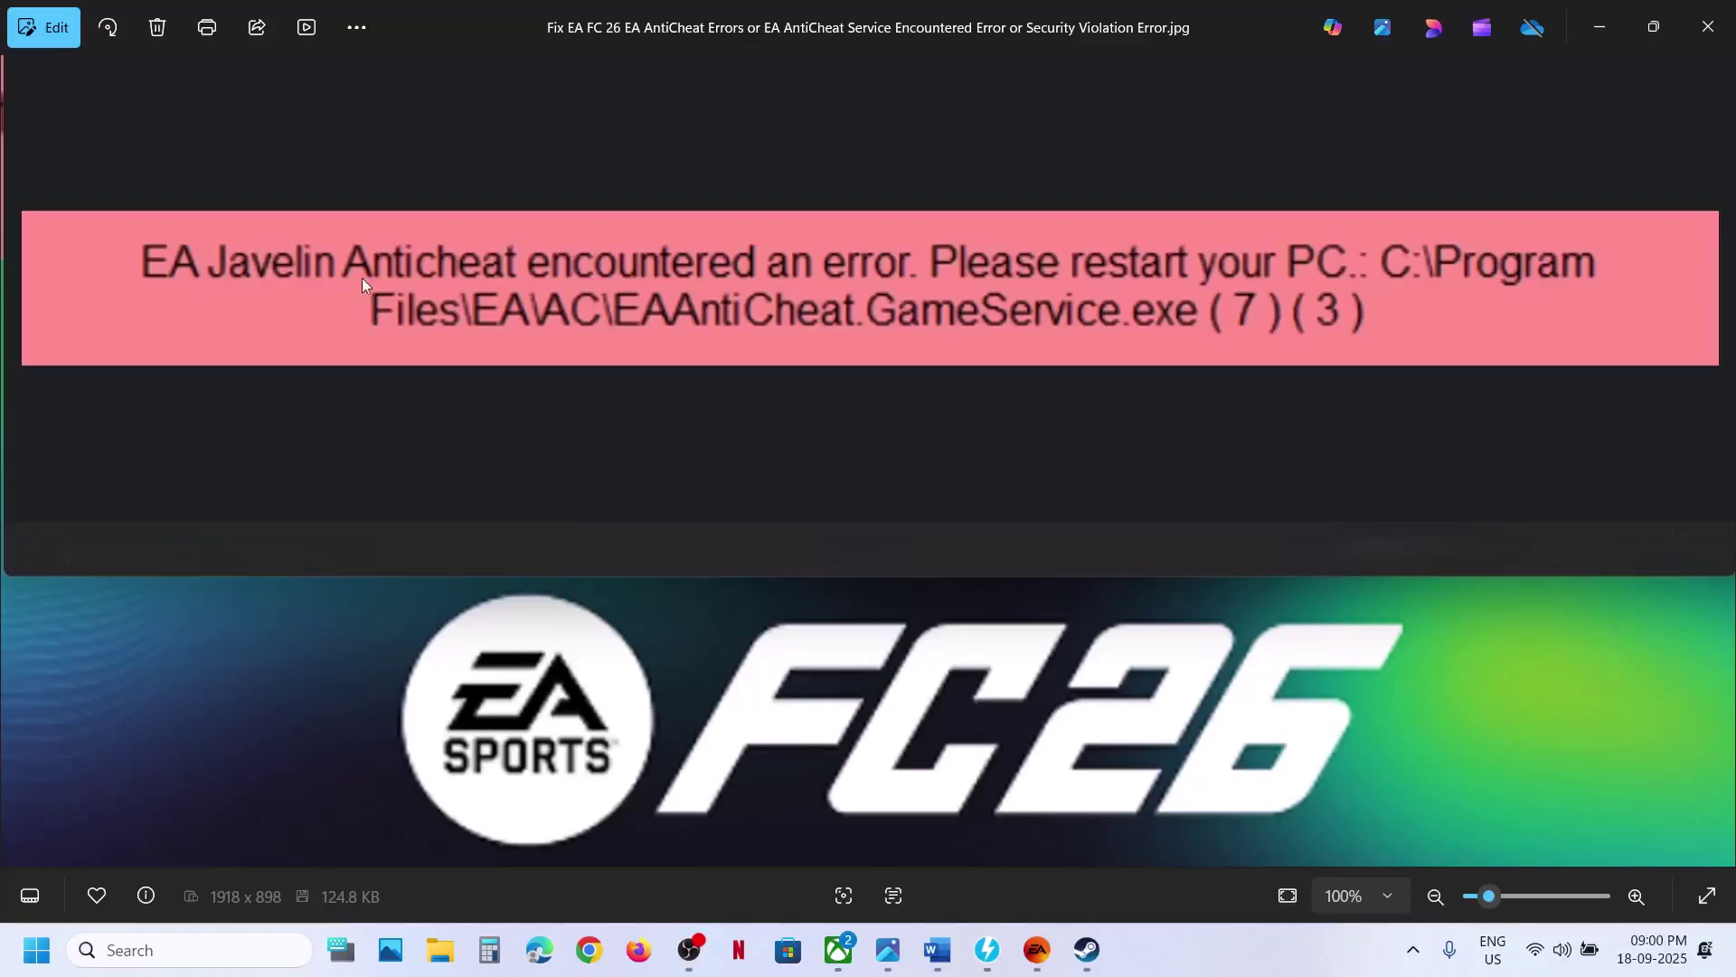
Step: Put away the Photos view of the anticheat error to reveal the EA app's FC 26 page
left_click(1599, 28)
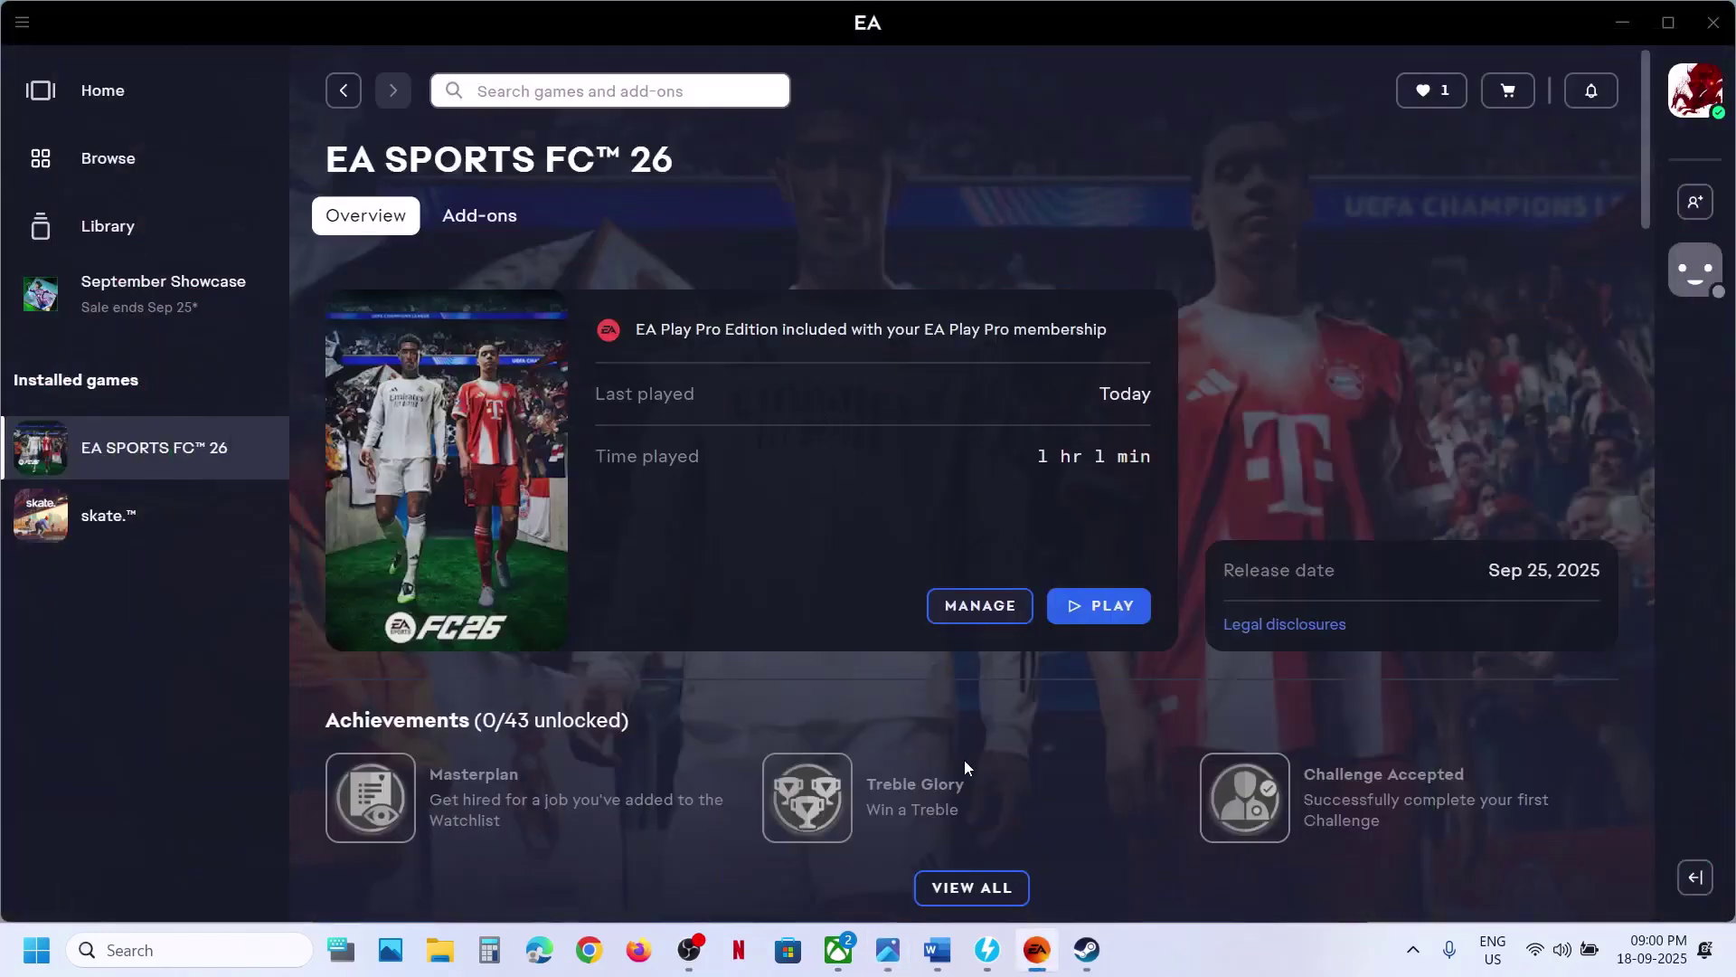
Step: Copy the help.ea.com anticheat link from Step 1 of the Word notes and switch to Chrome
left_click(935, 946)
left_click_drag(222, 256, 1031, 303)
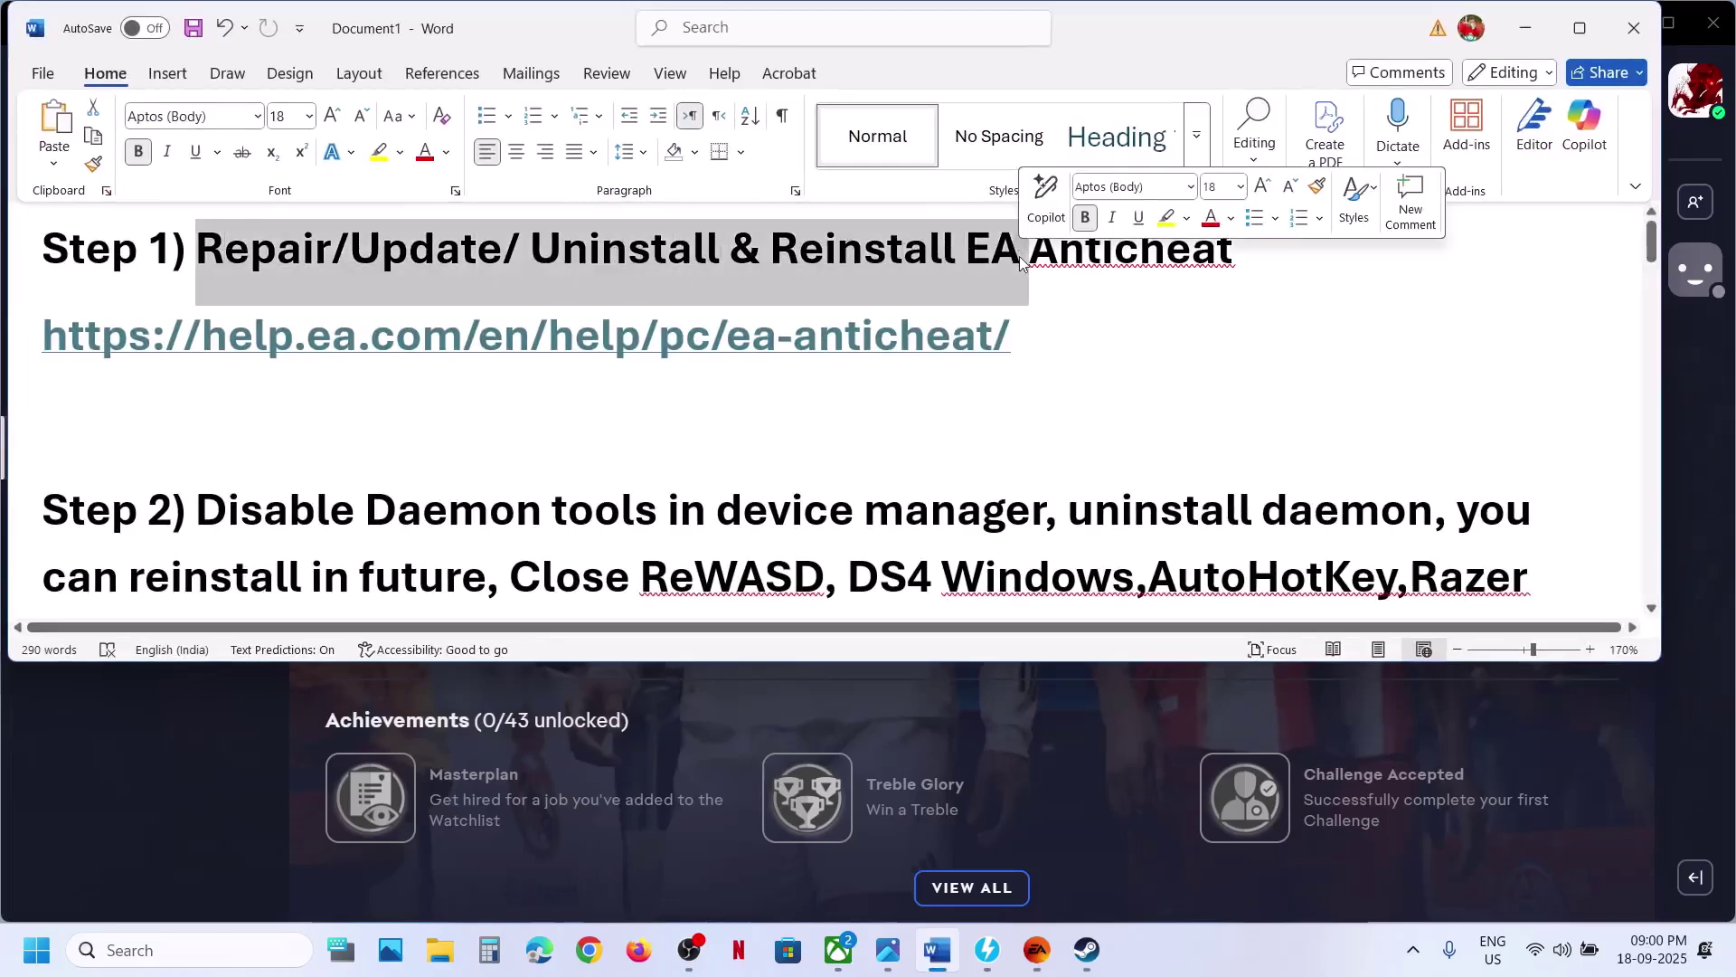
triple_click(1043, 317)
key("ctrl+c")
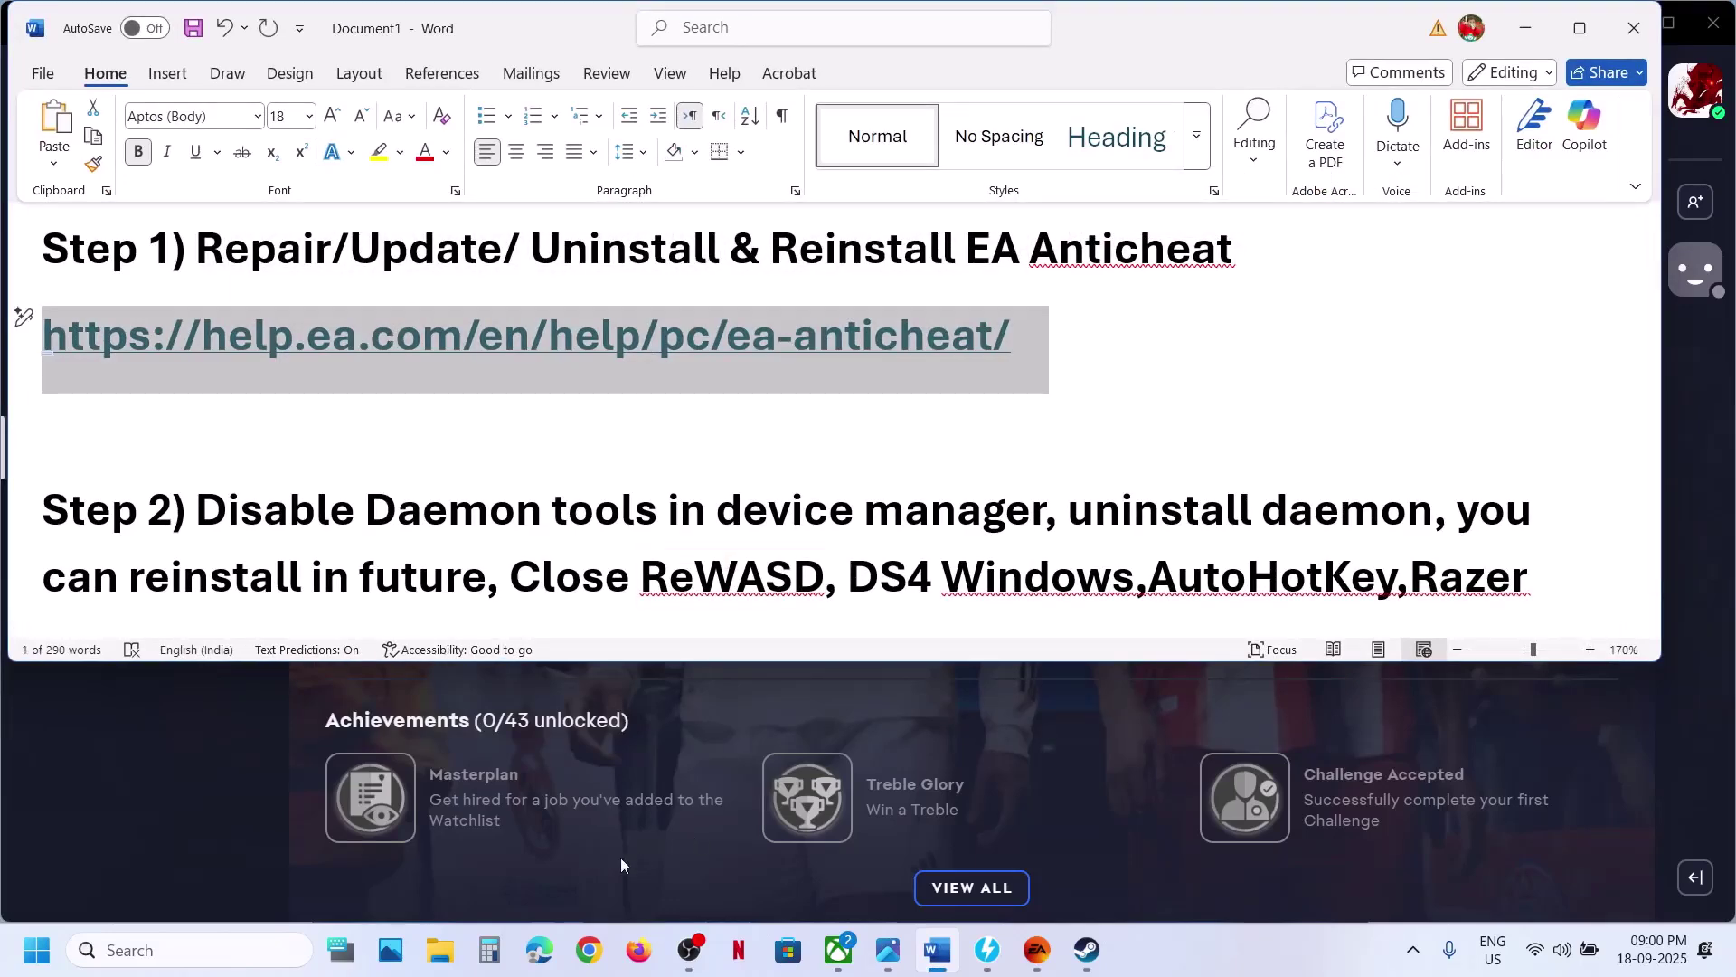
left_click(588, 949)
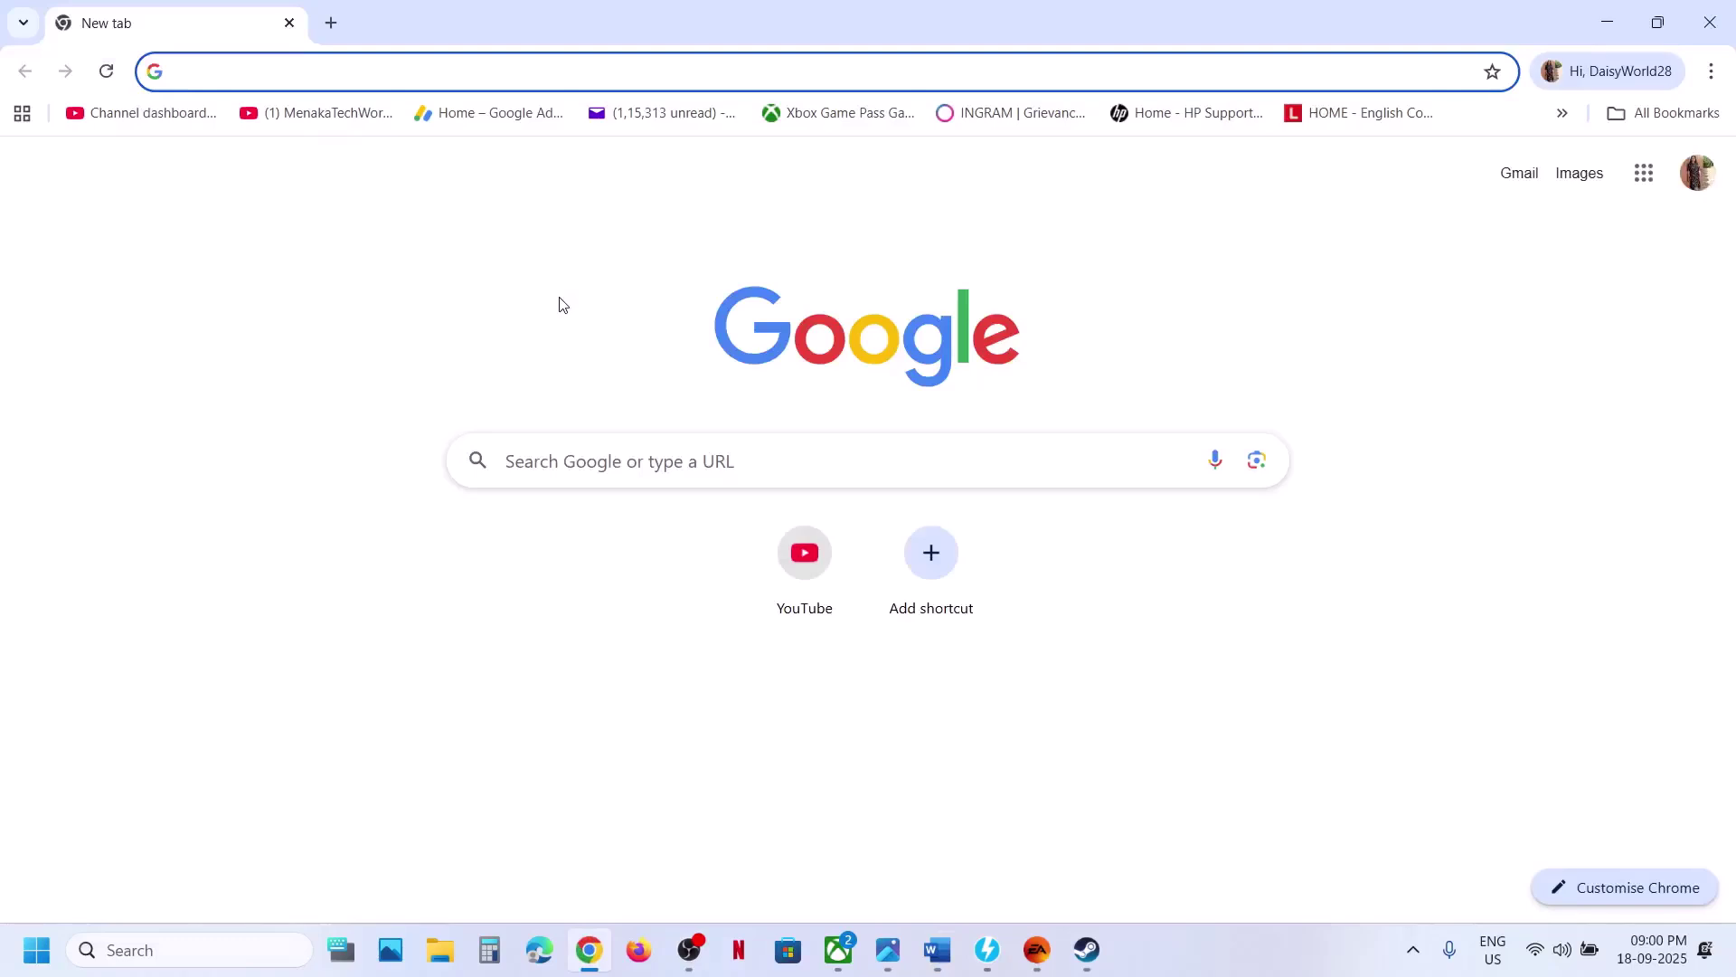
Step: Load the copied EA anticheat help page and download EAAntiCheat.Installer.exe from How to install
key("ctrl+v")
key("Return")
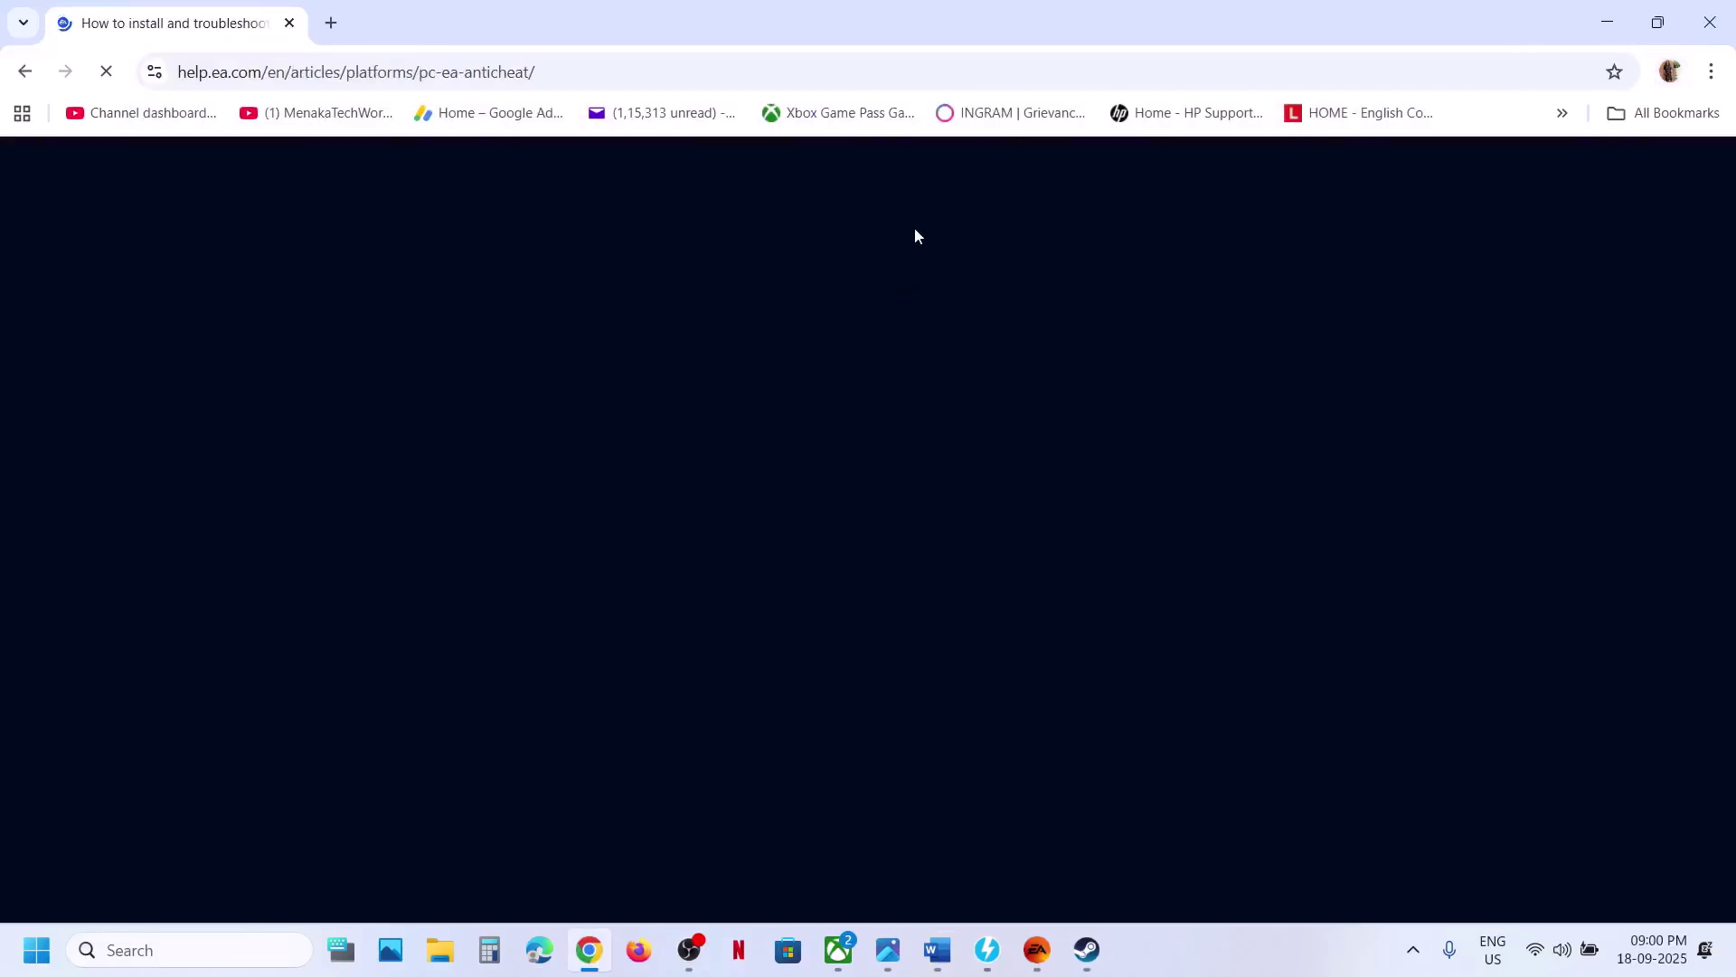
scroll(425, 578, "down", 8)
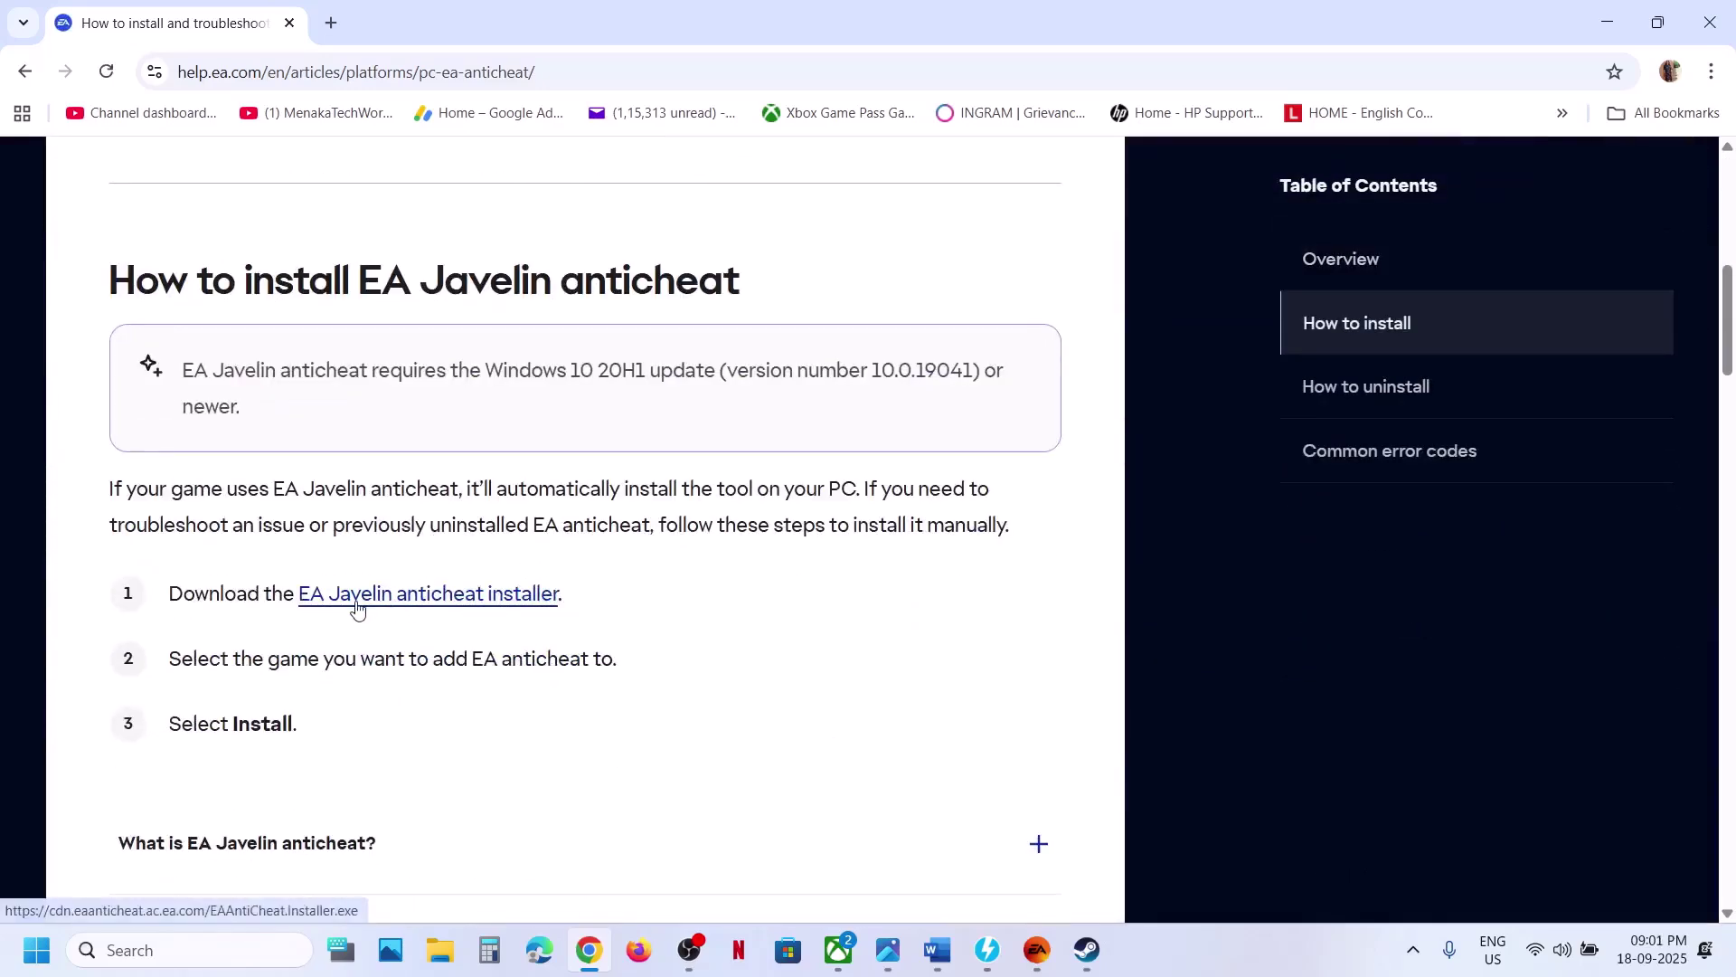
left_click(357, 607)
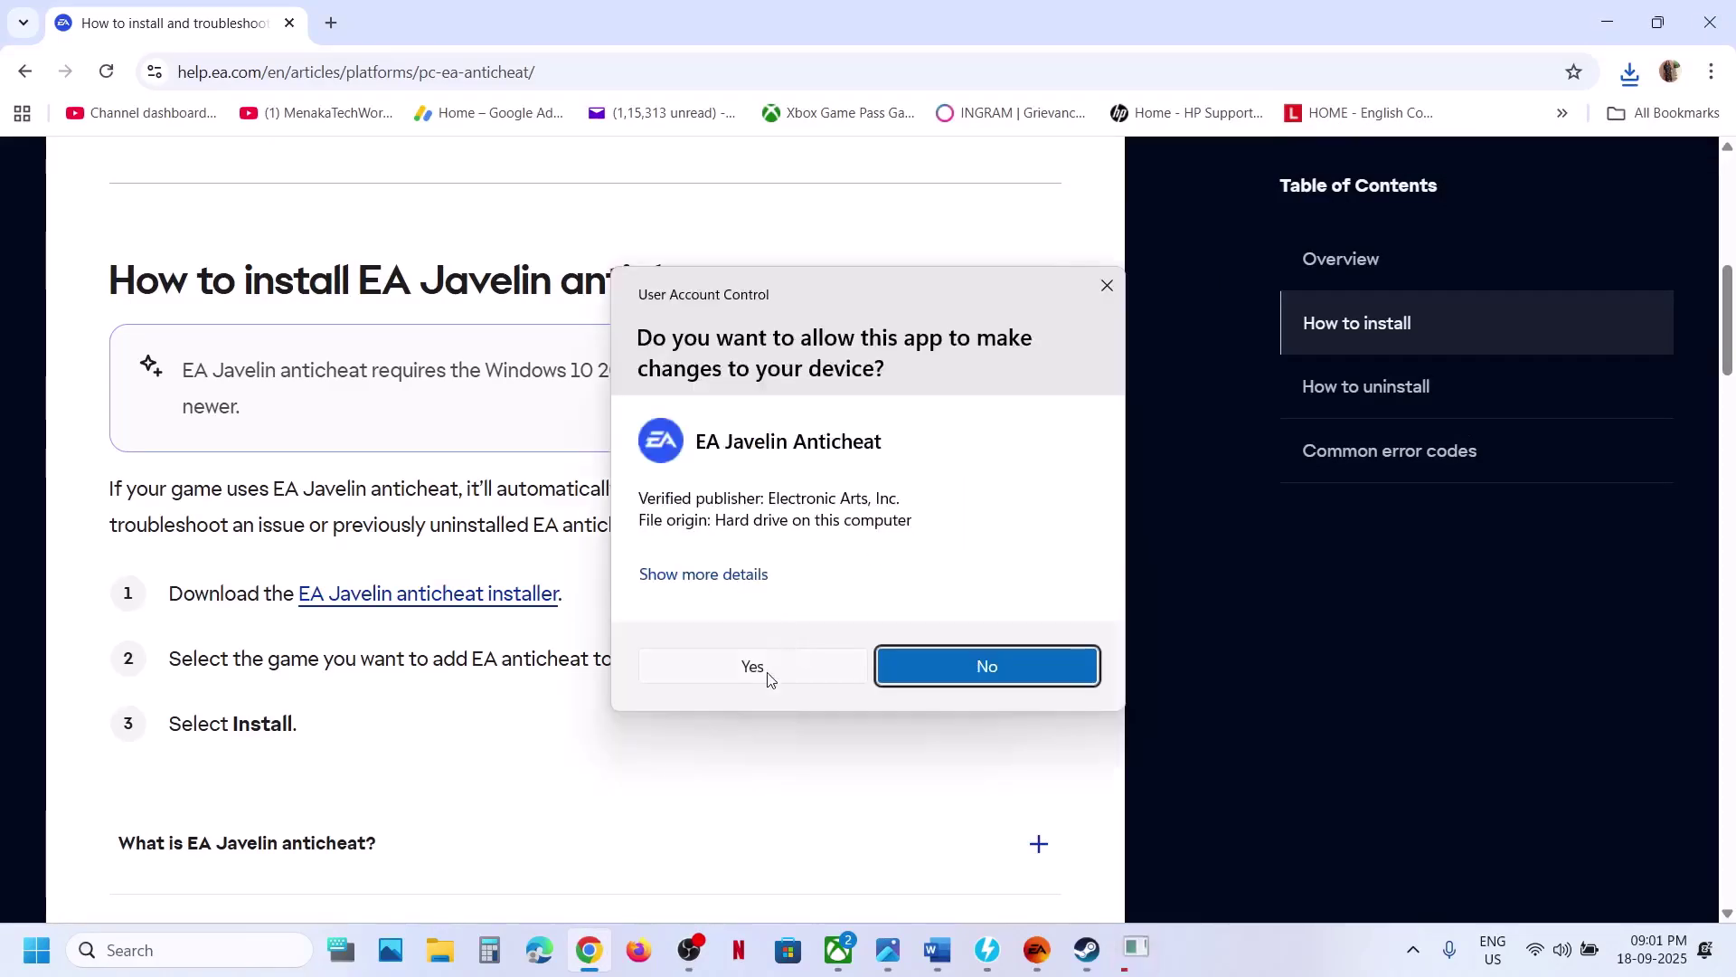
Step: Approve the installer's admin prompt, select (Installed) FC 26, and start a Repair
left_click(765, 671)
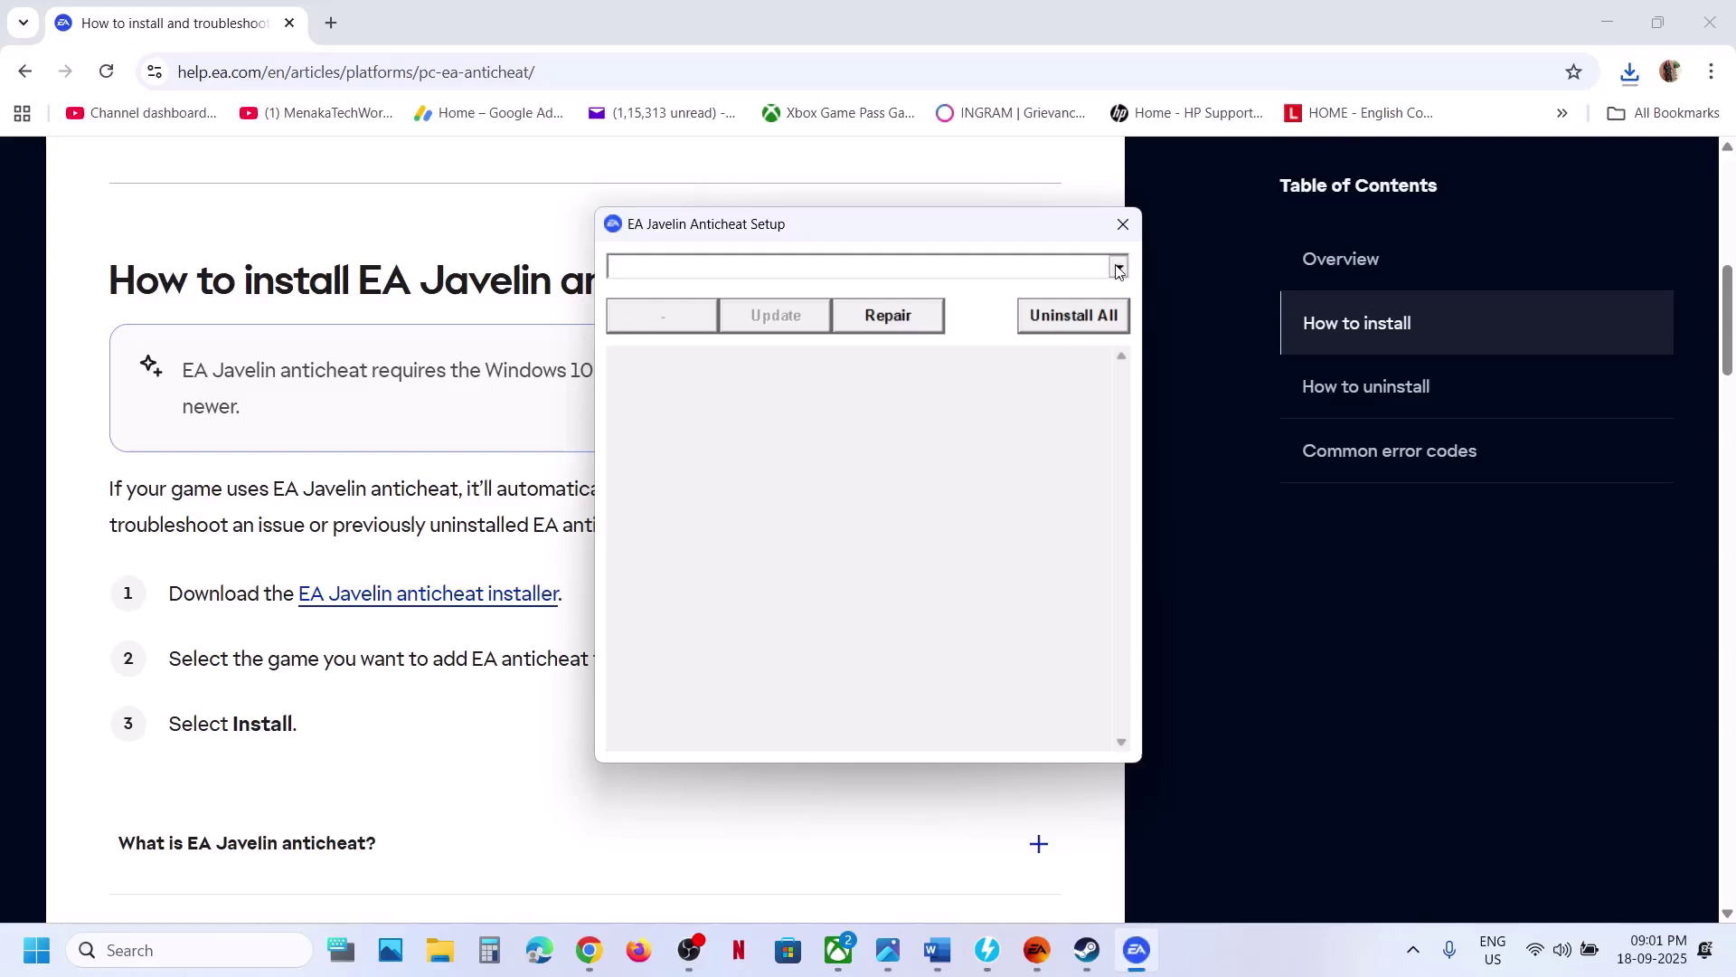
left_click(1118, 267)
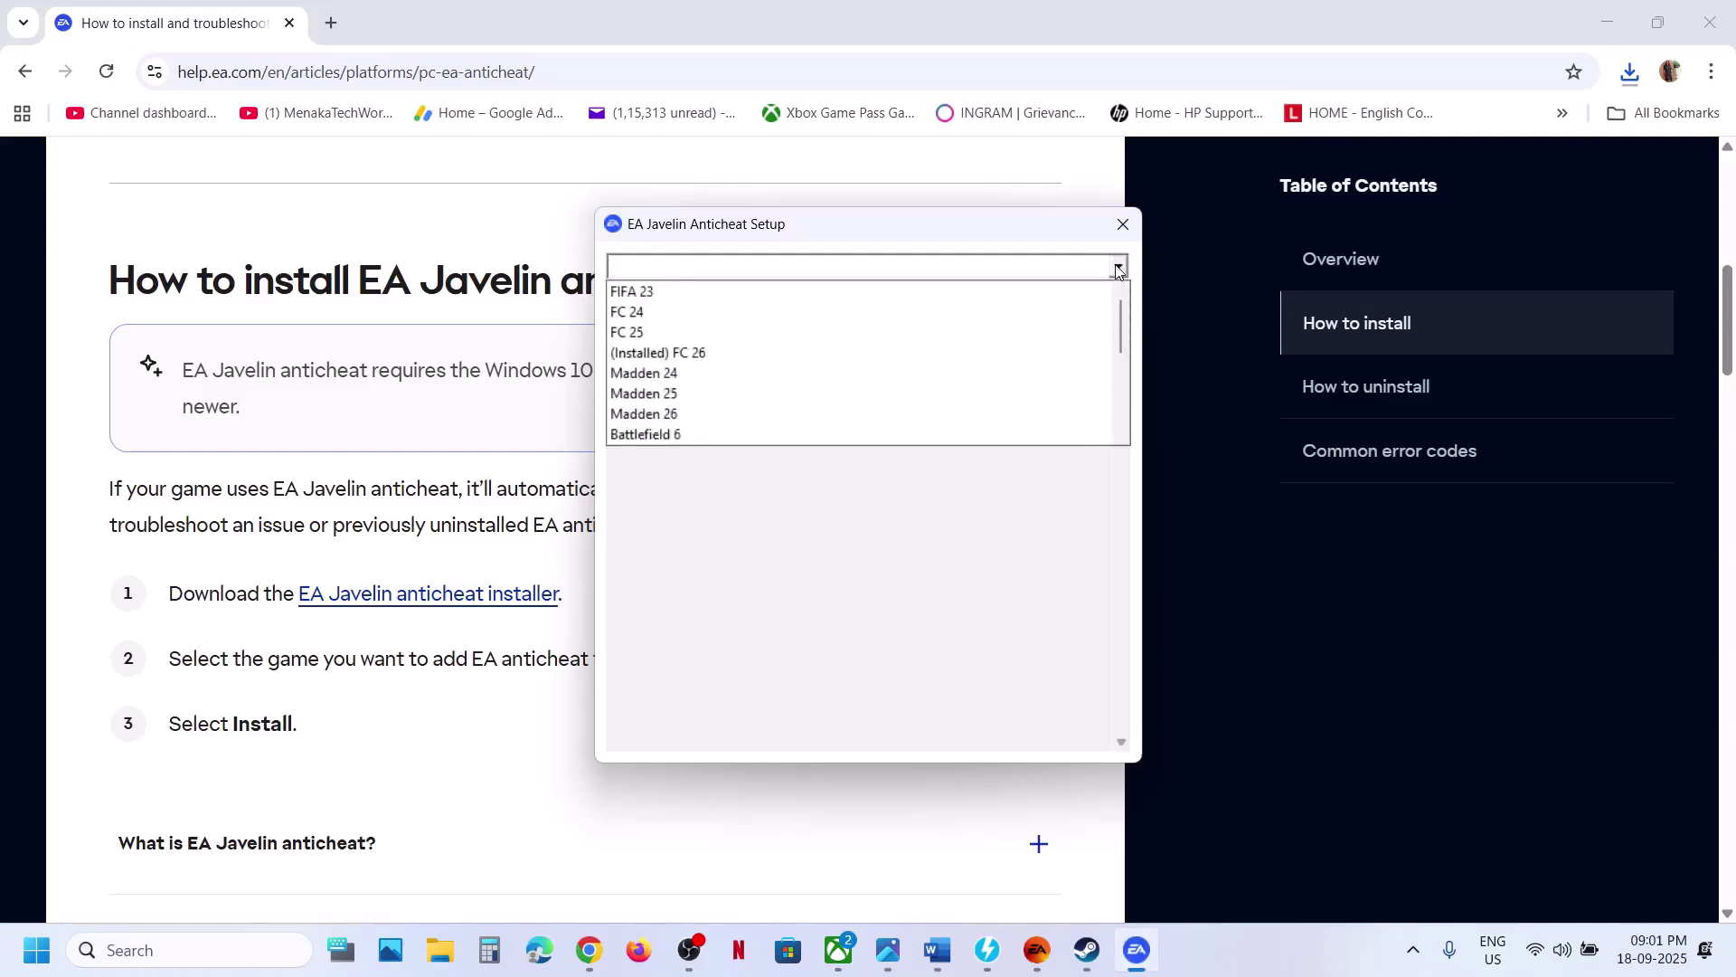
left_click(677, 357)
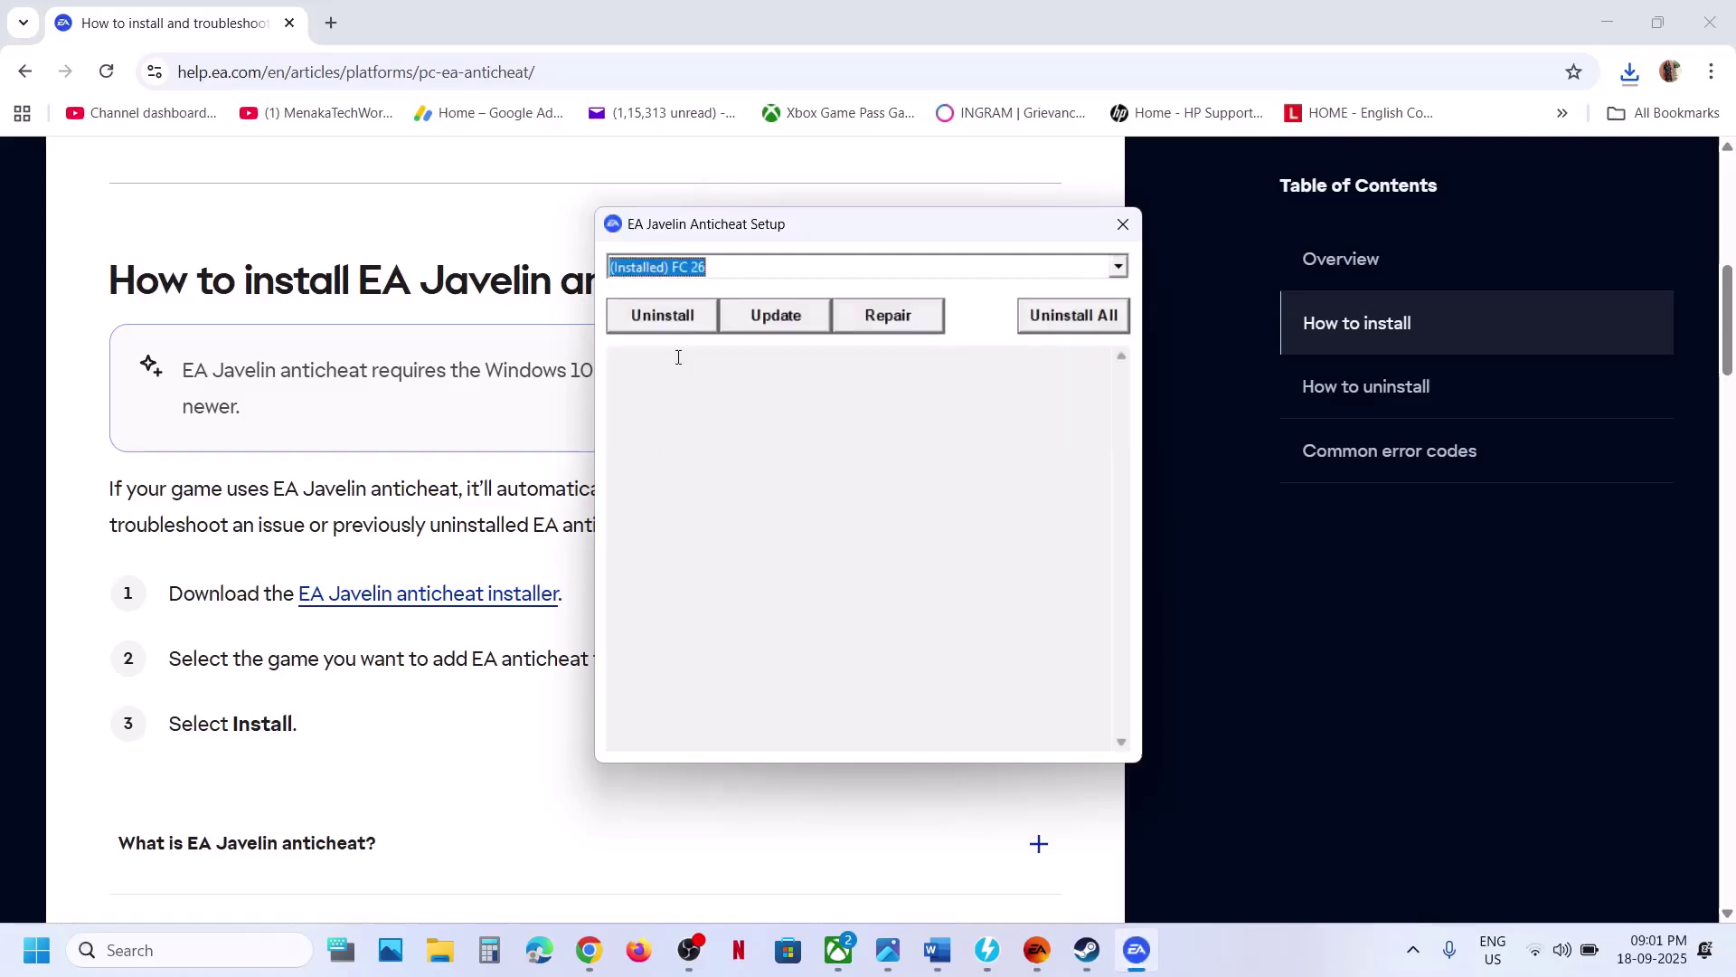
left_click(884, 329)
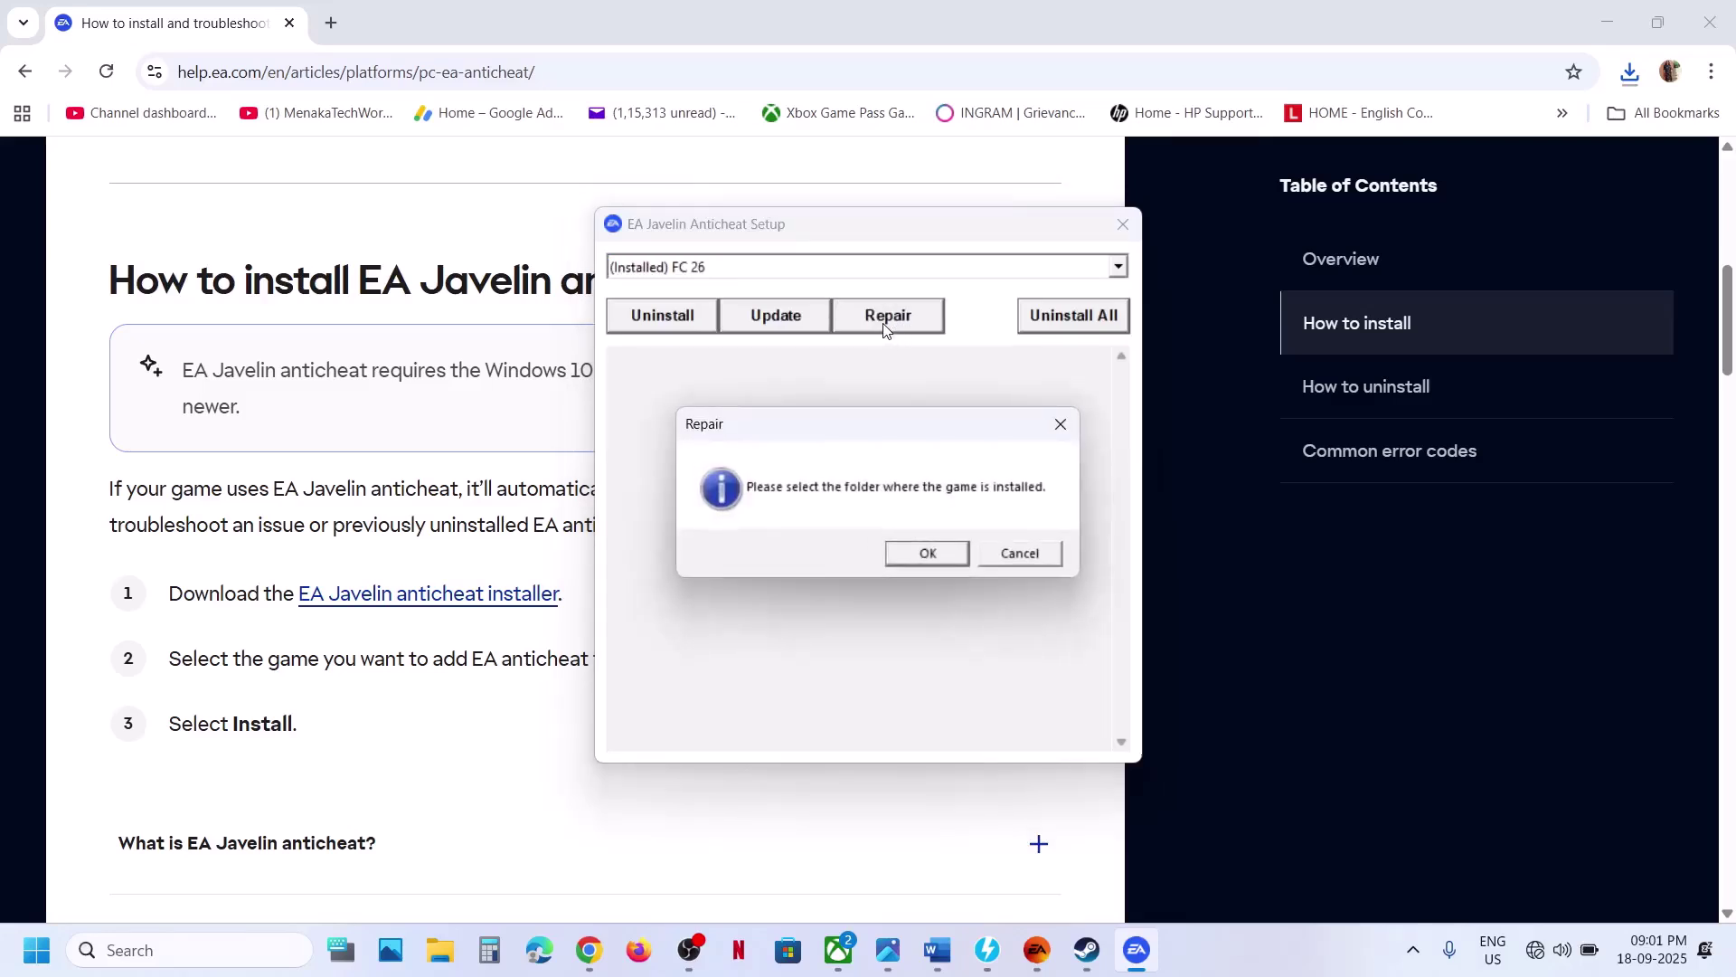
Step: Acknowledge the folder request and browse to C:\Program Files
left_click(929, 553)
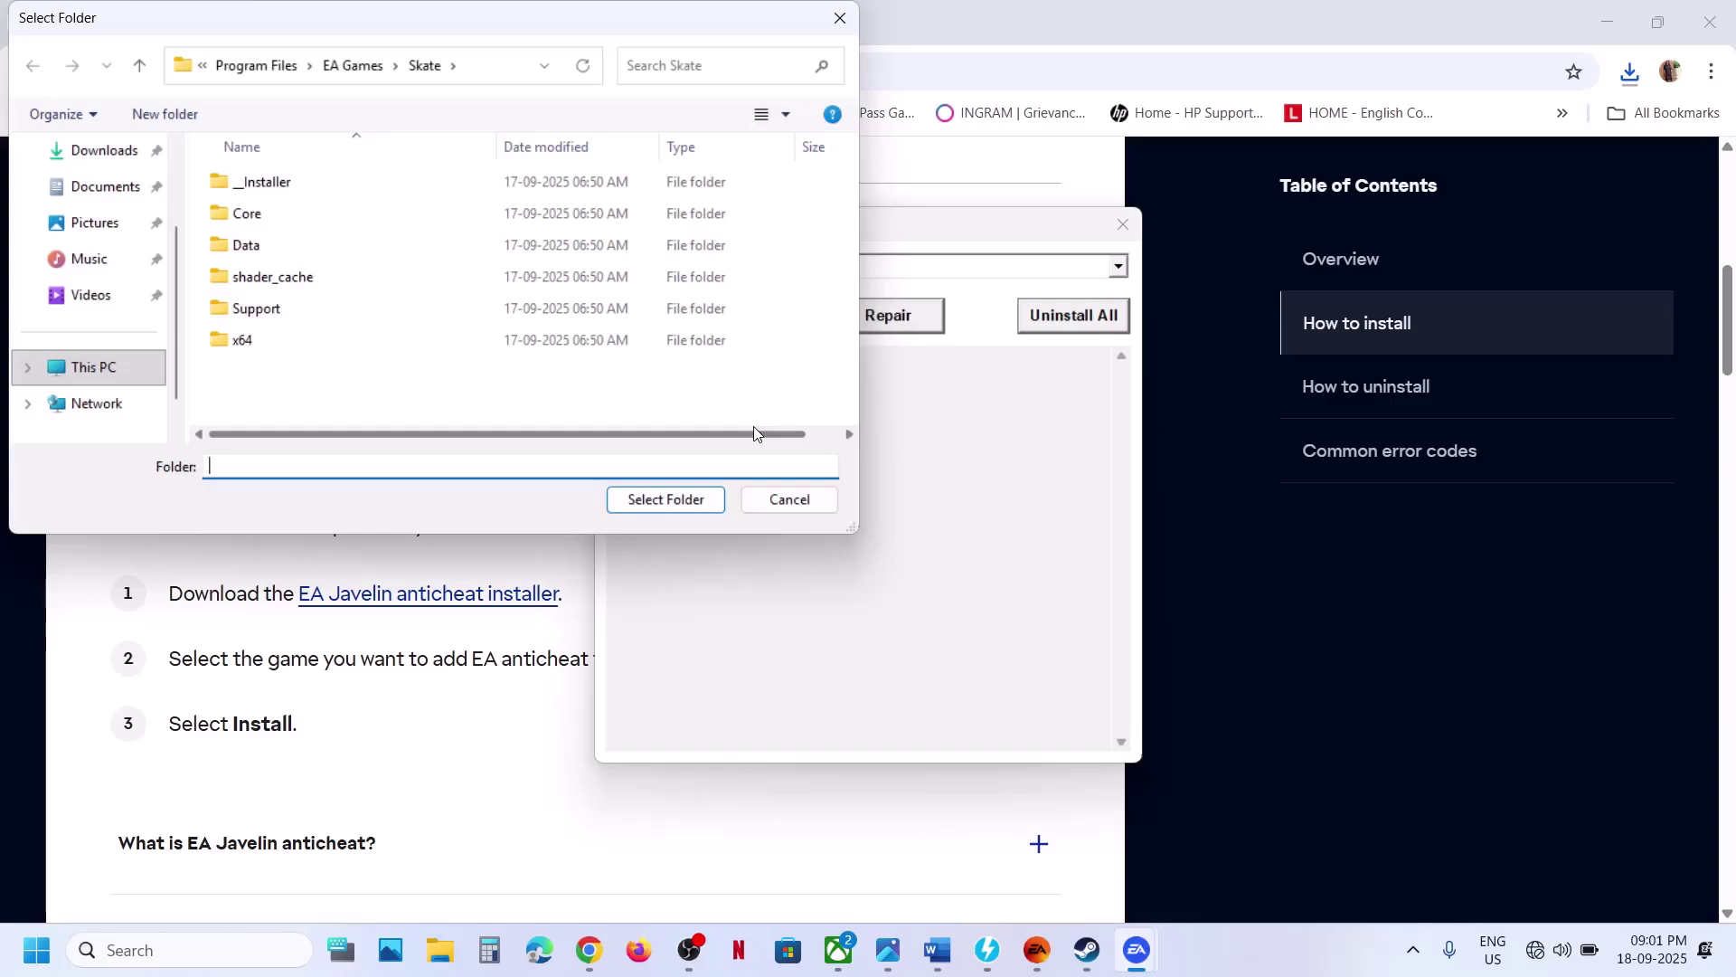
left_click(122, 366)
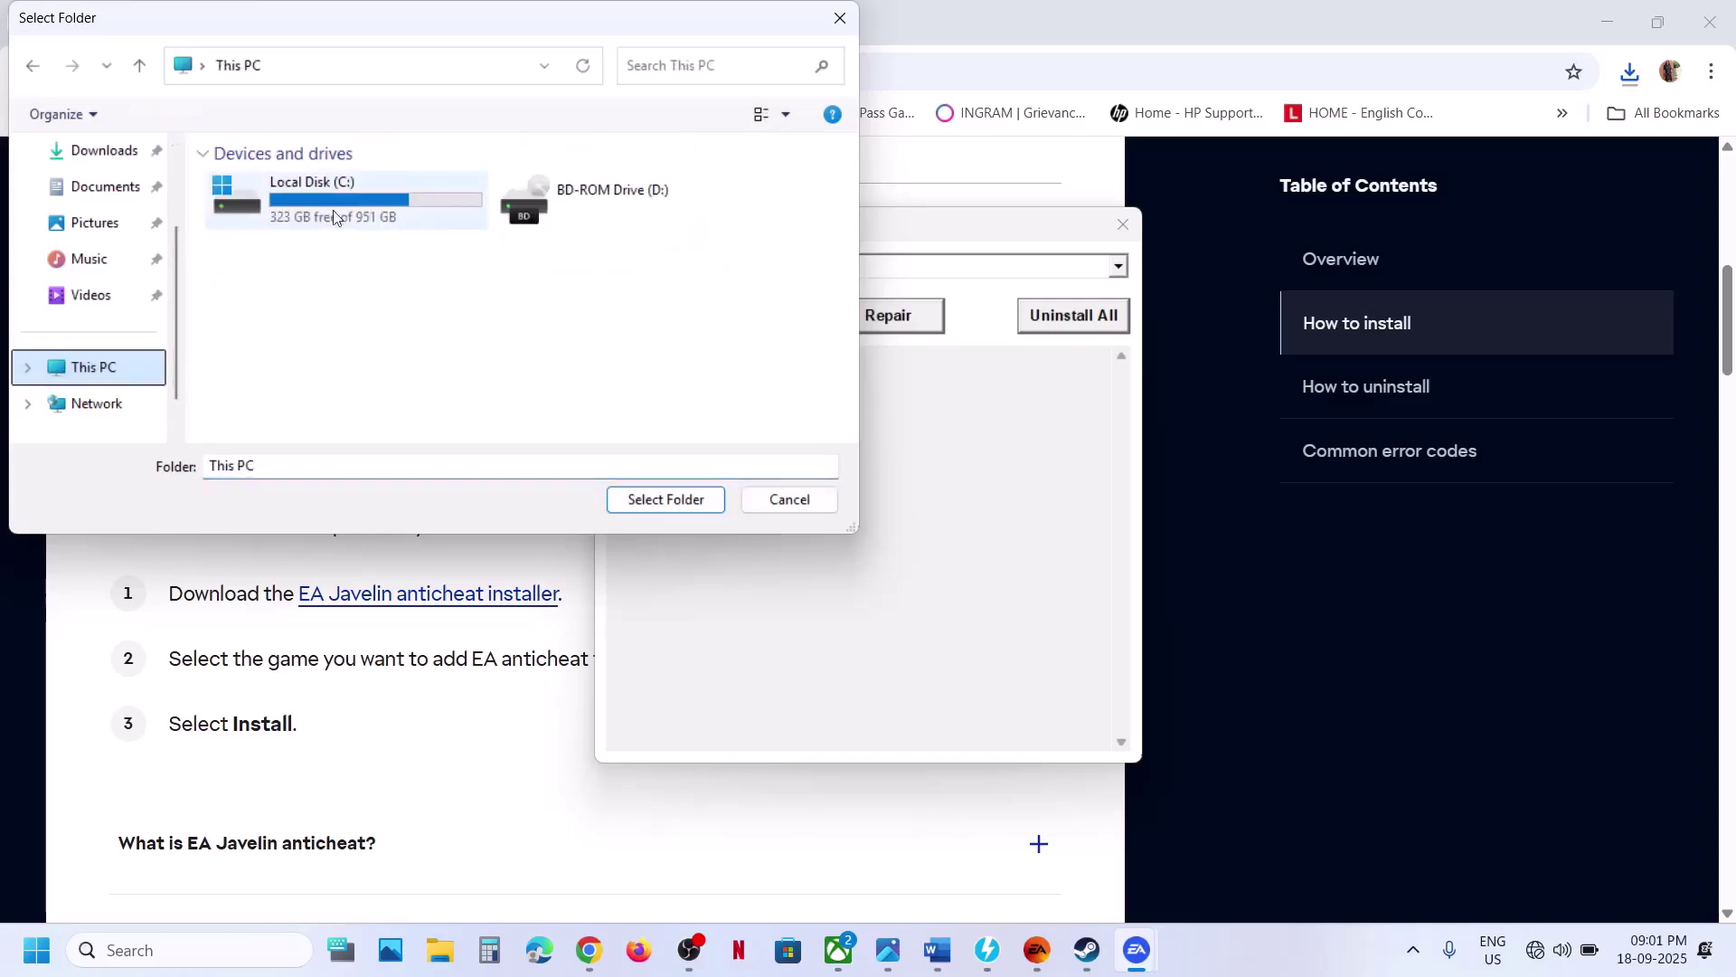
double_click(322, 208)
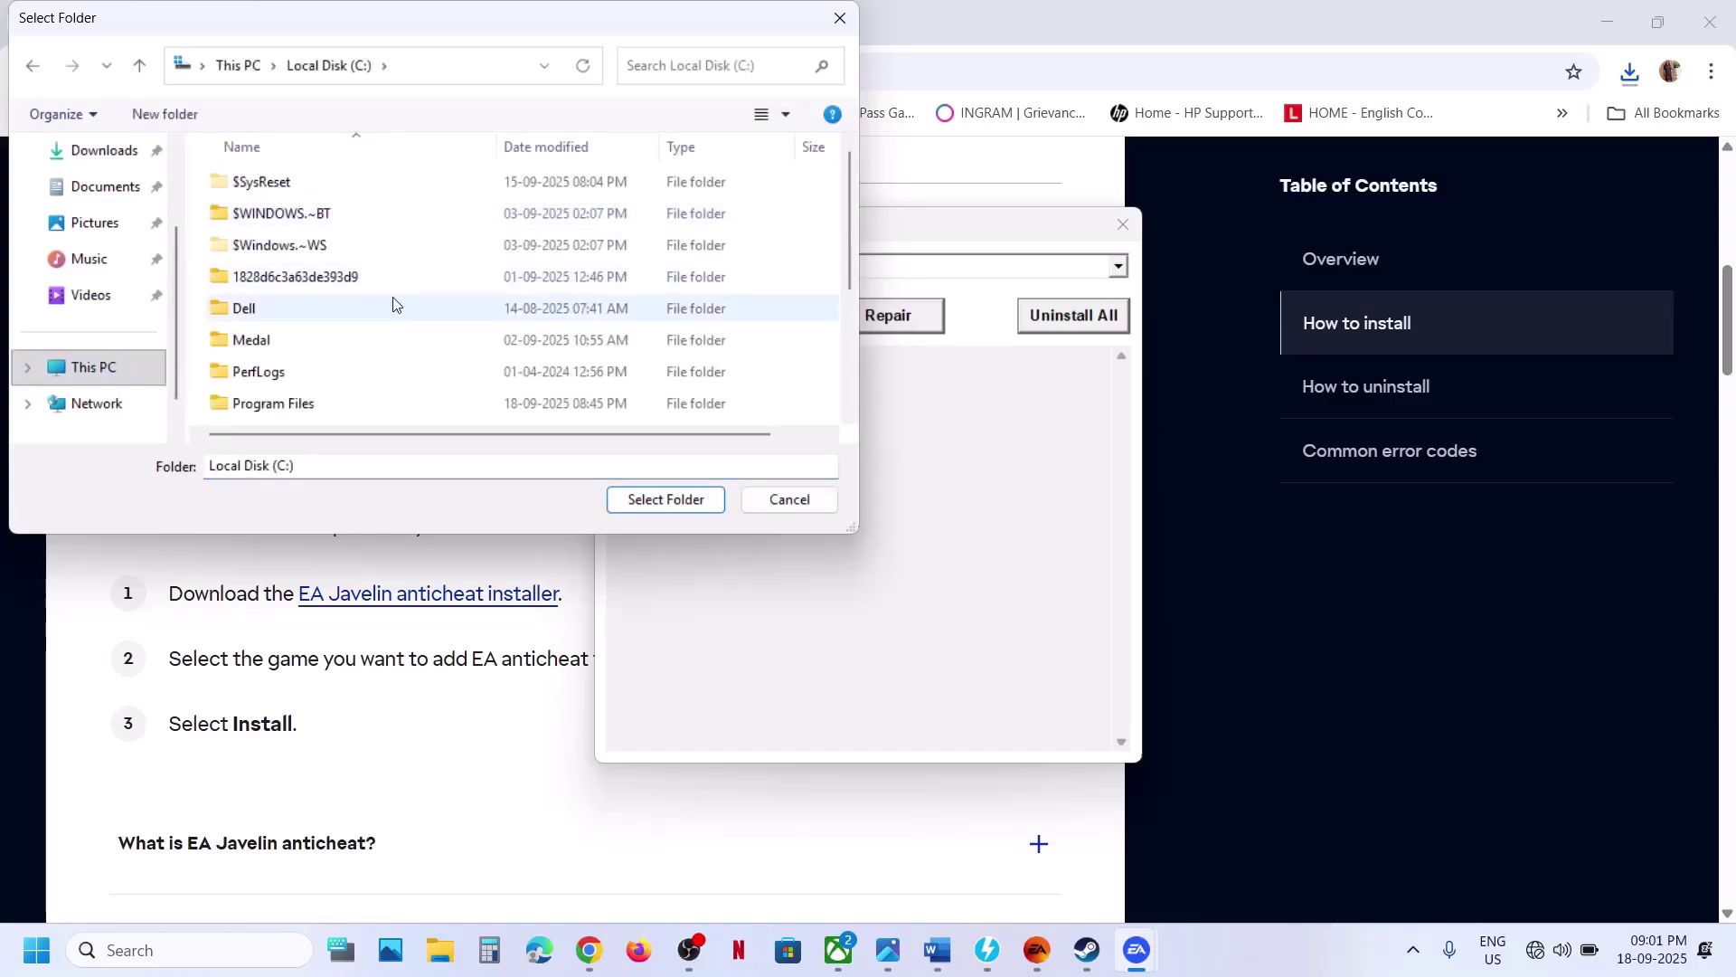
scroll(351, 333, "down", 1)
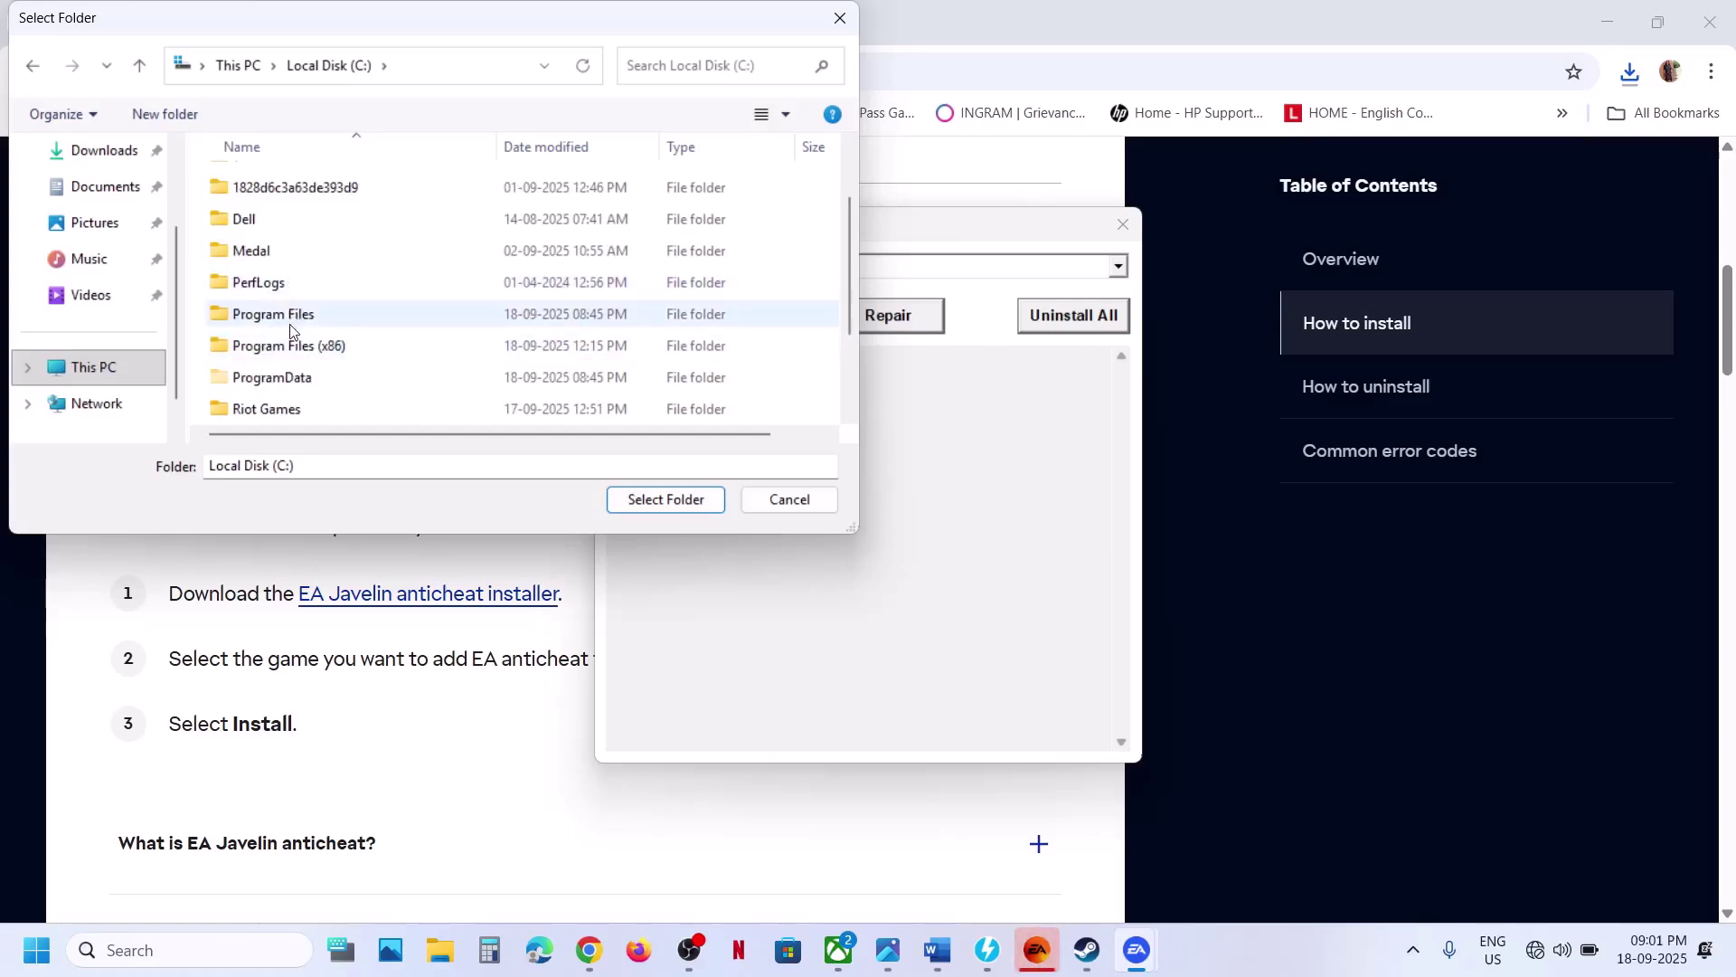
left_click(291, 324)
double_click(290, 325)
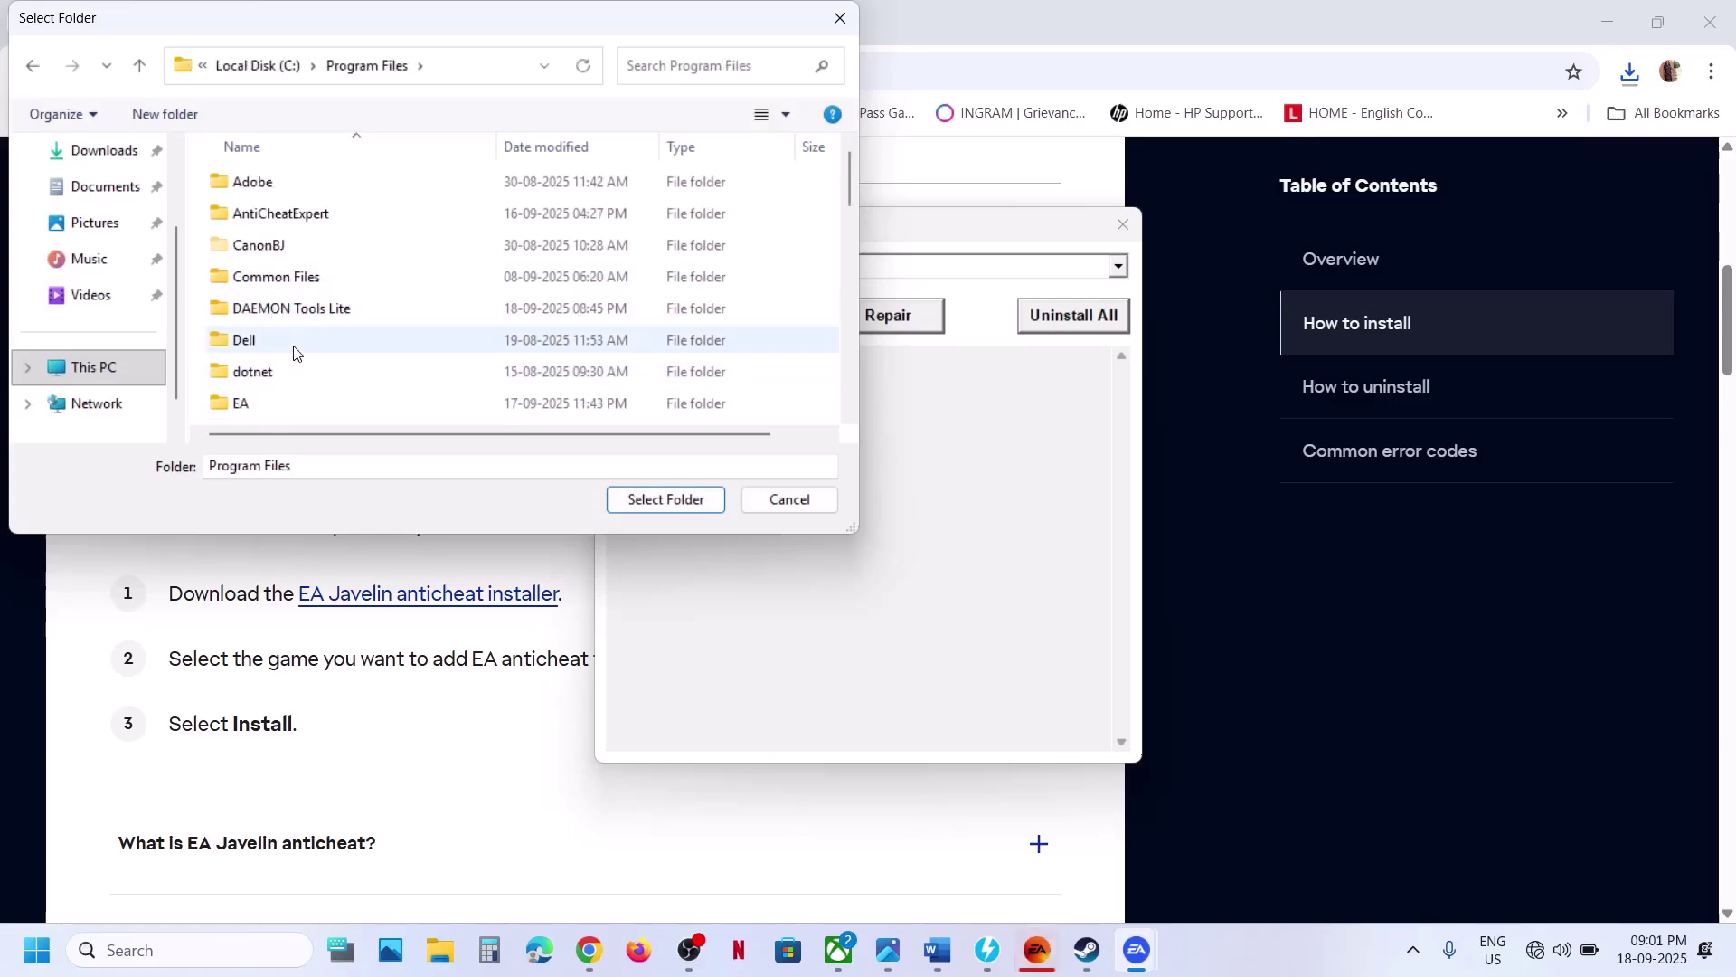
Step: Select EA Games\EA SPORTS FC 26 as the game folder for the repair
scroll(293, 352, "down", 1)
double_click(292, 349)
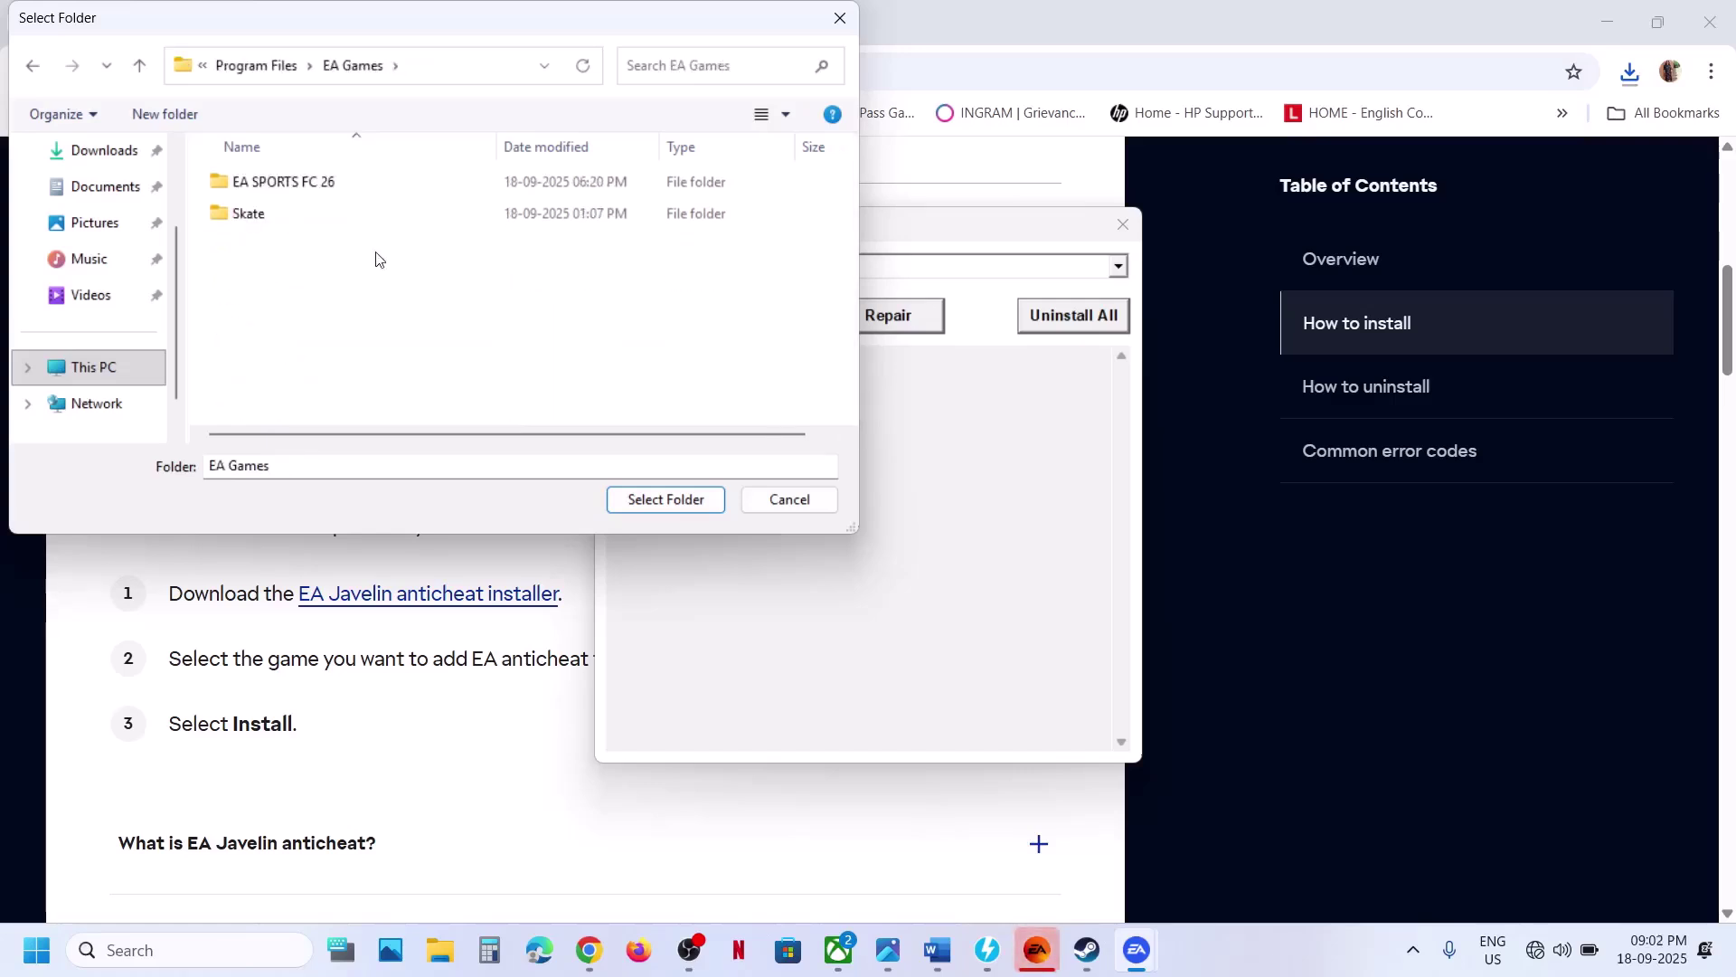
double_click(298, 189)
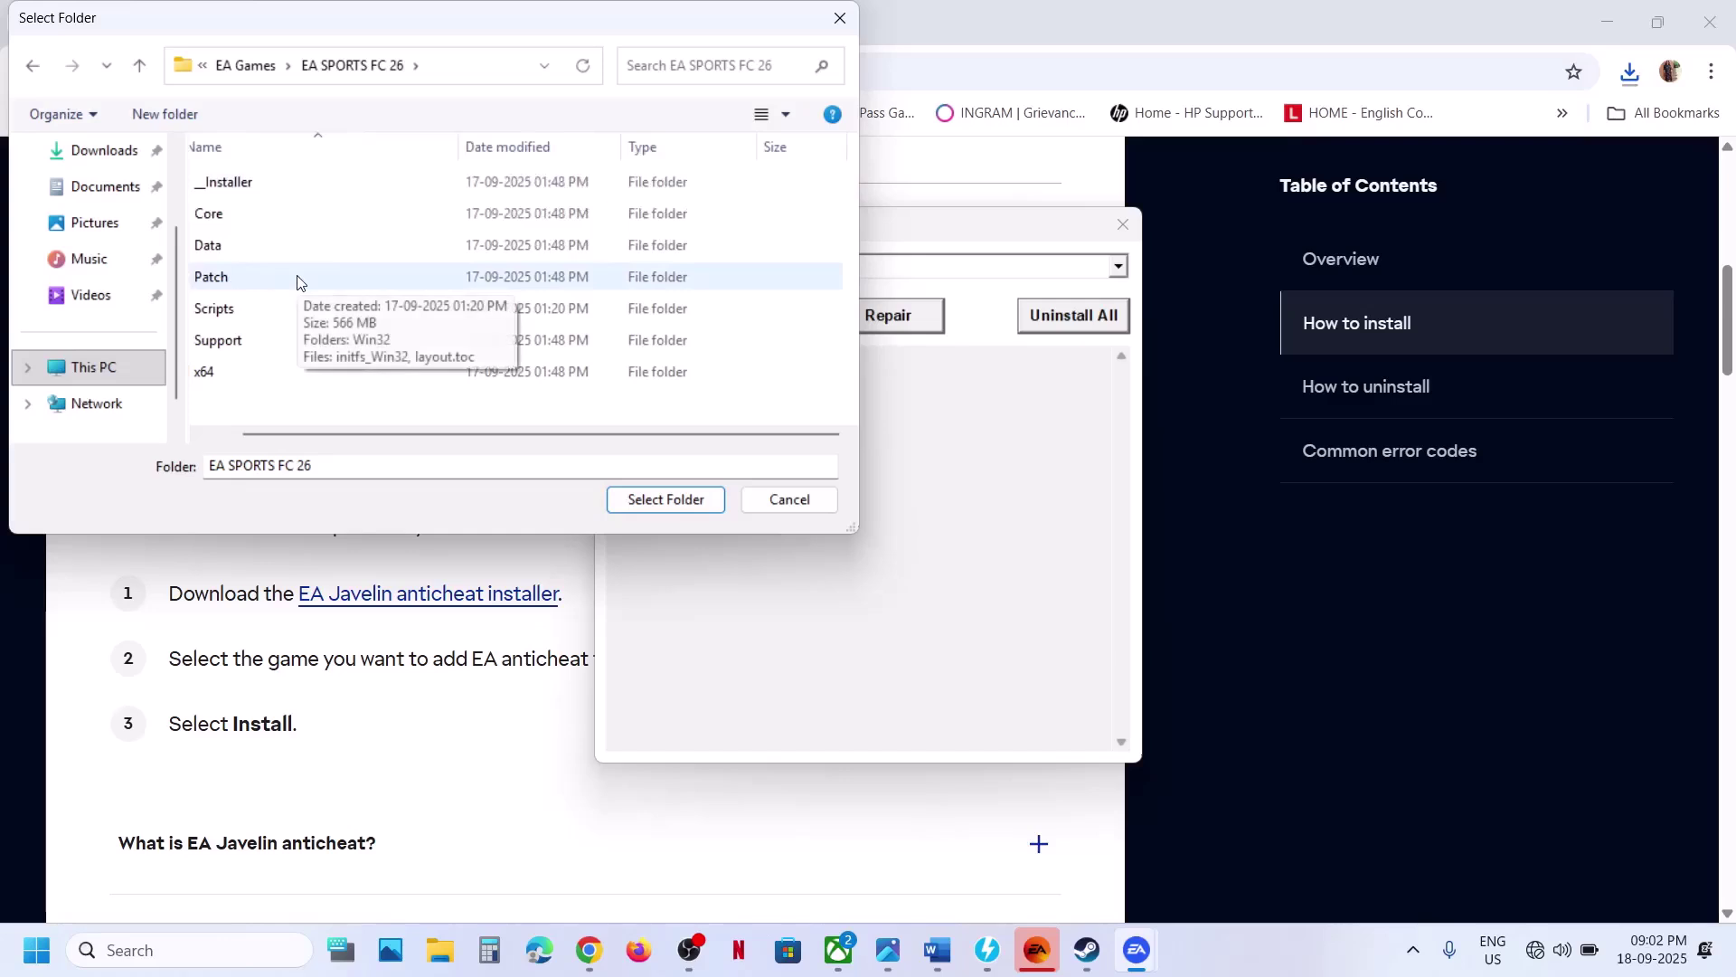
scroll(400, 303, "right", 1)
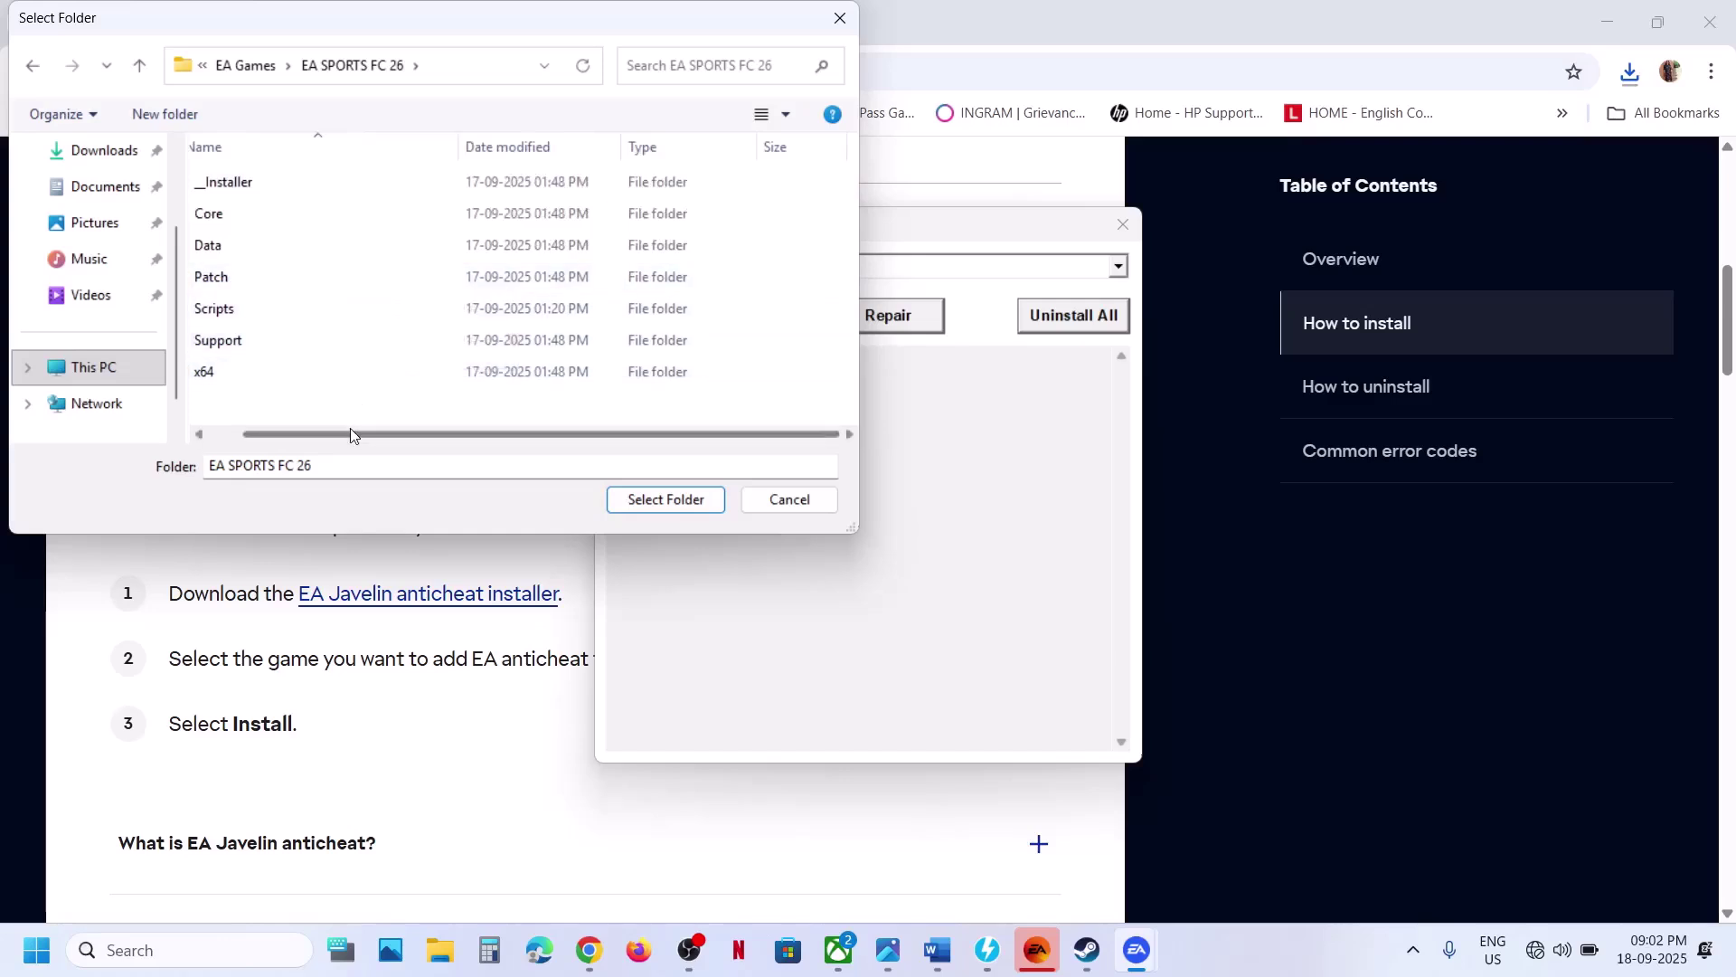
left_click_drag(350, 426, 232, 446)
left_click(141, 65)
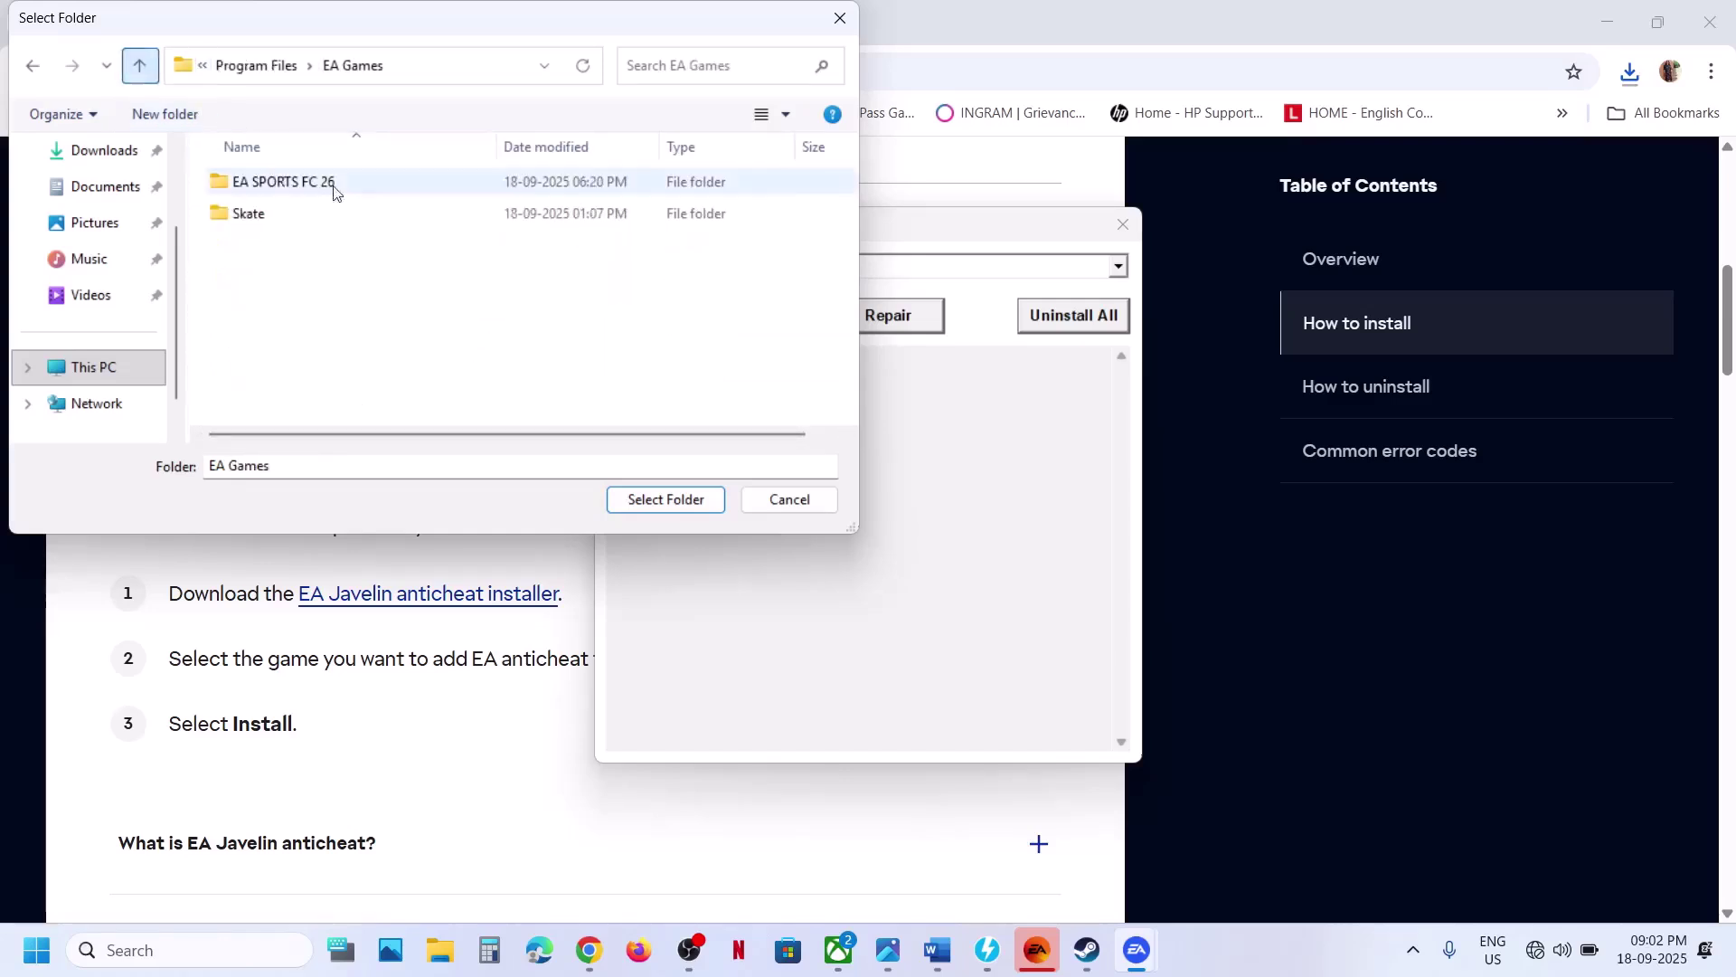
left_click(667, 501)
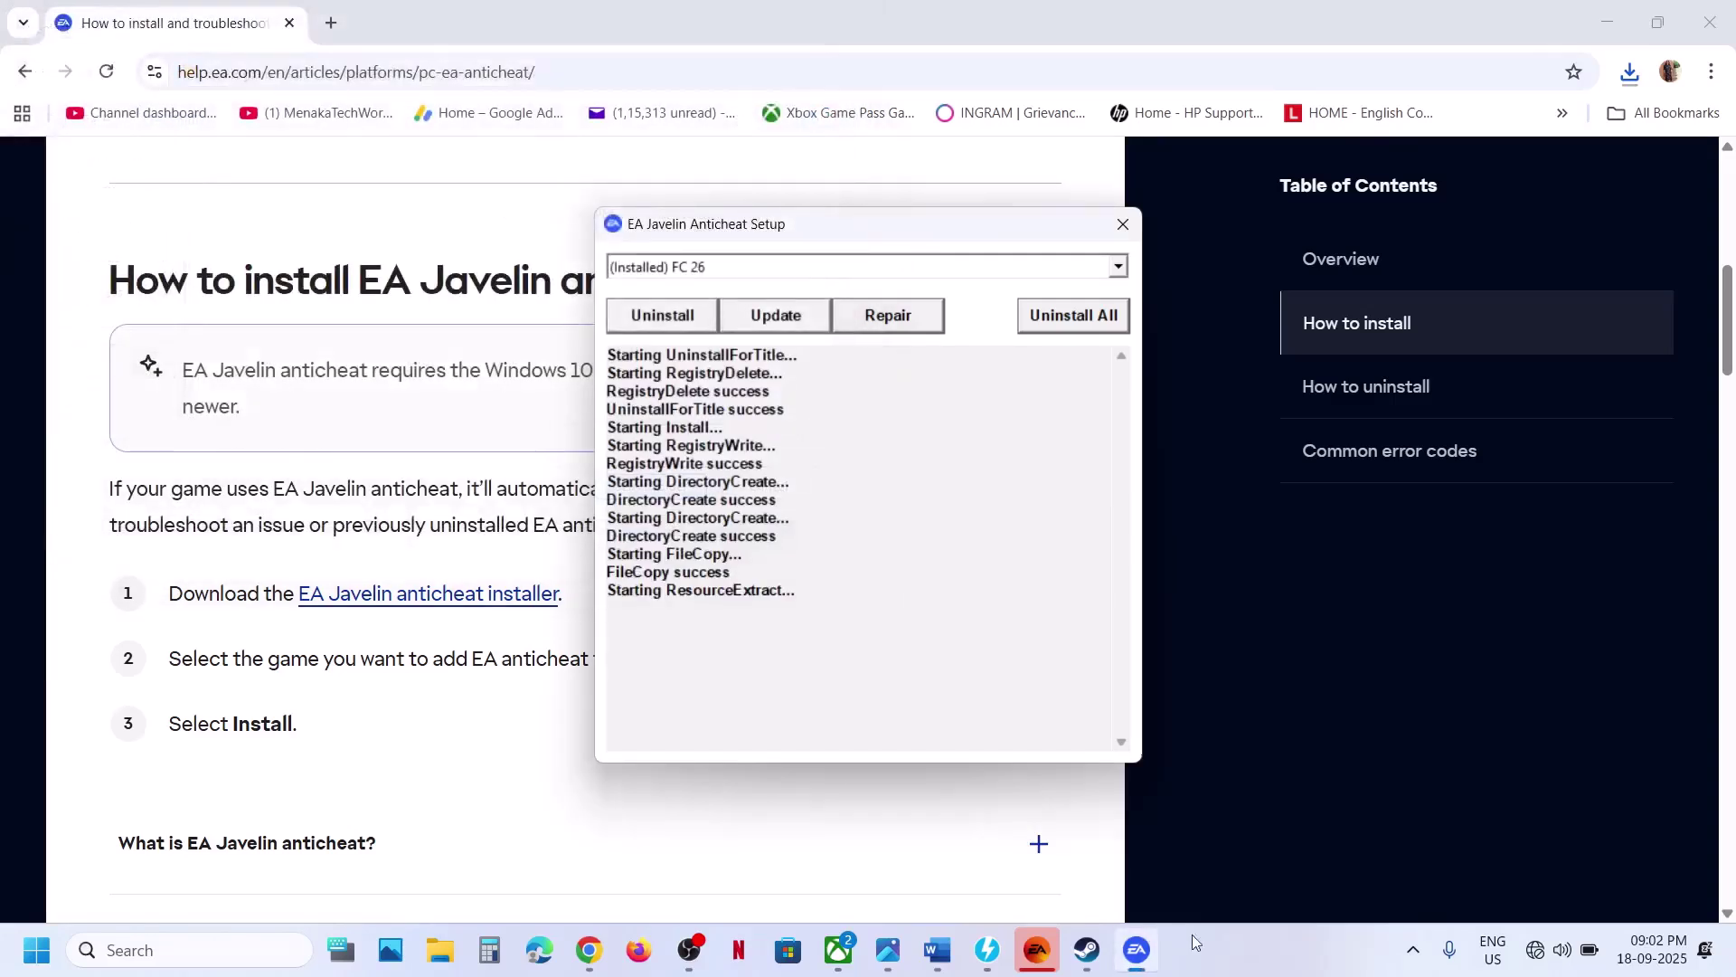
Step: Confirm the repair's Install success, then run an Update for (Installed) FC 26
left_click(1212, 942)
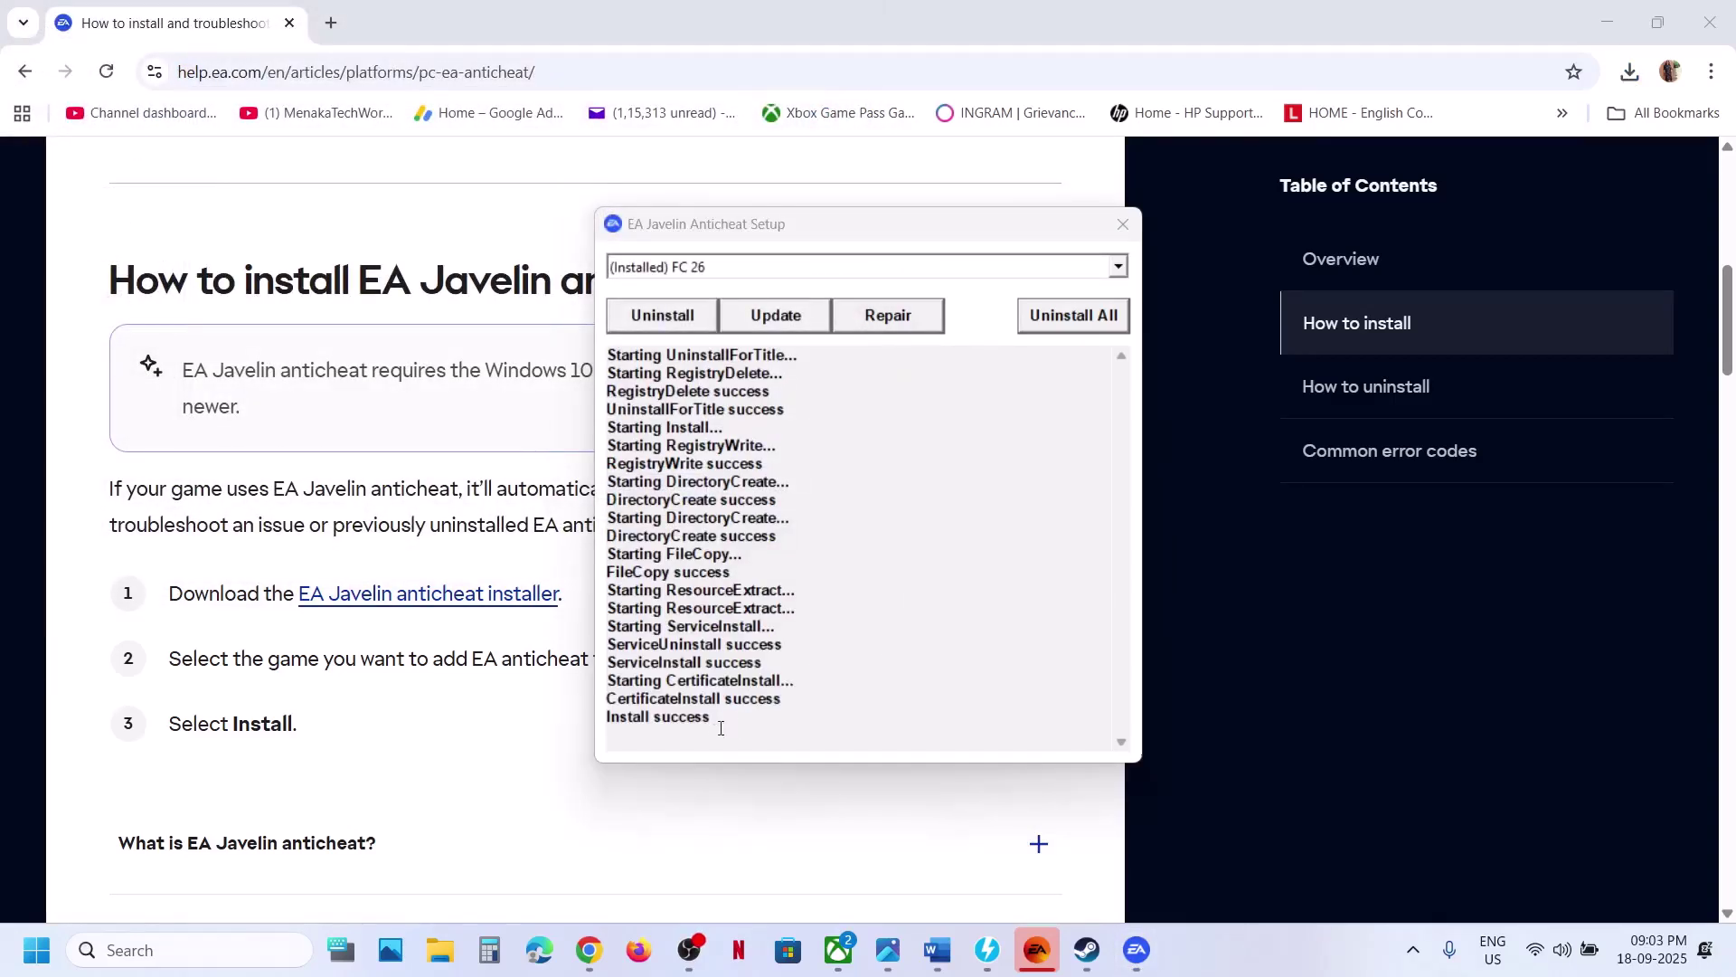
left_click_drag(721, 728, 606, 718)
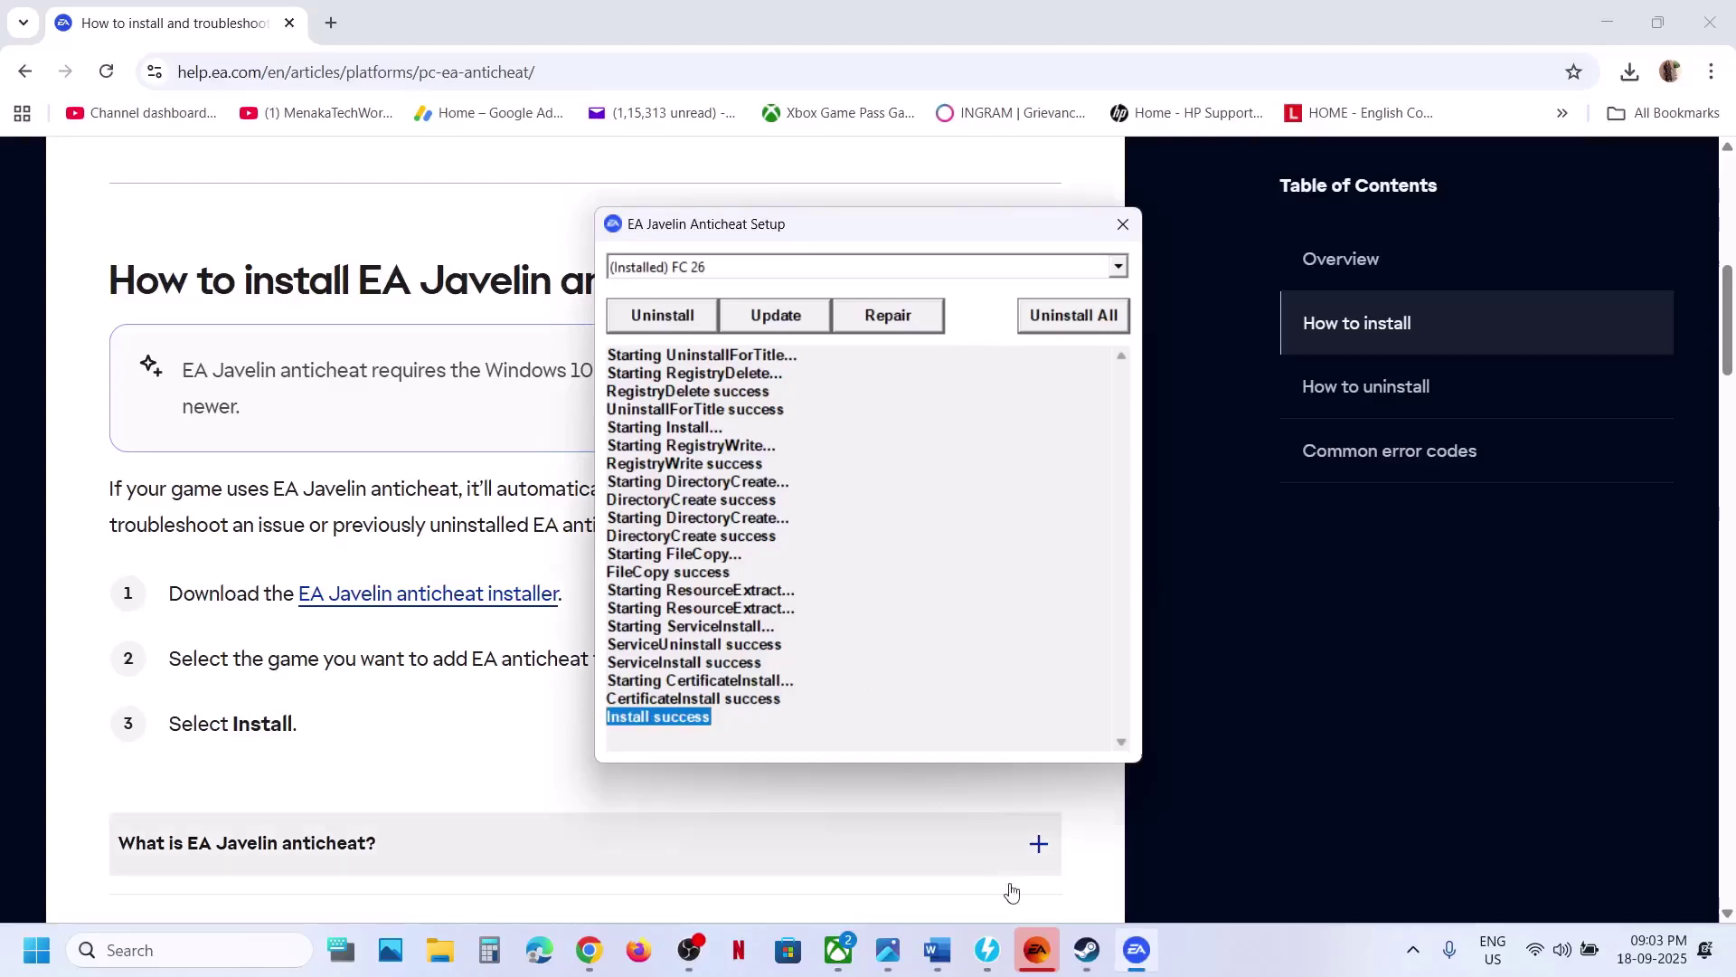
mouse_move(1090, 968)
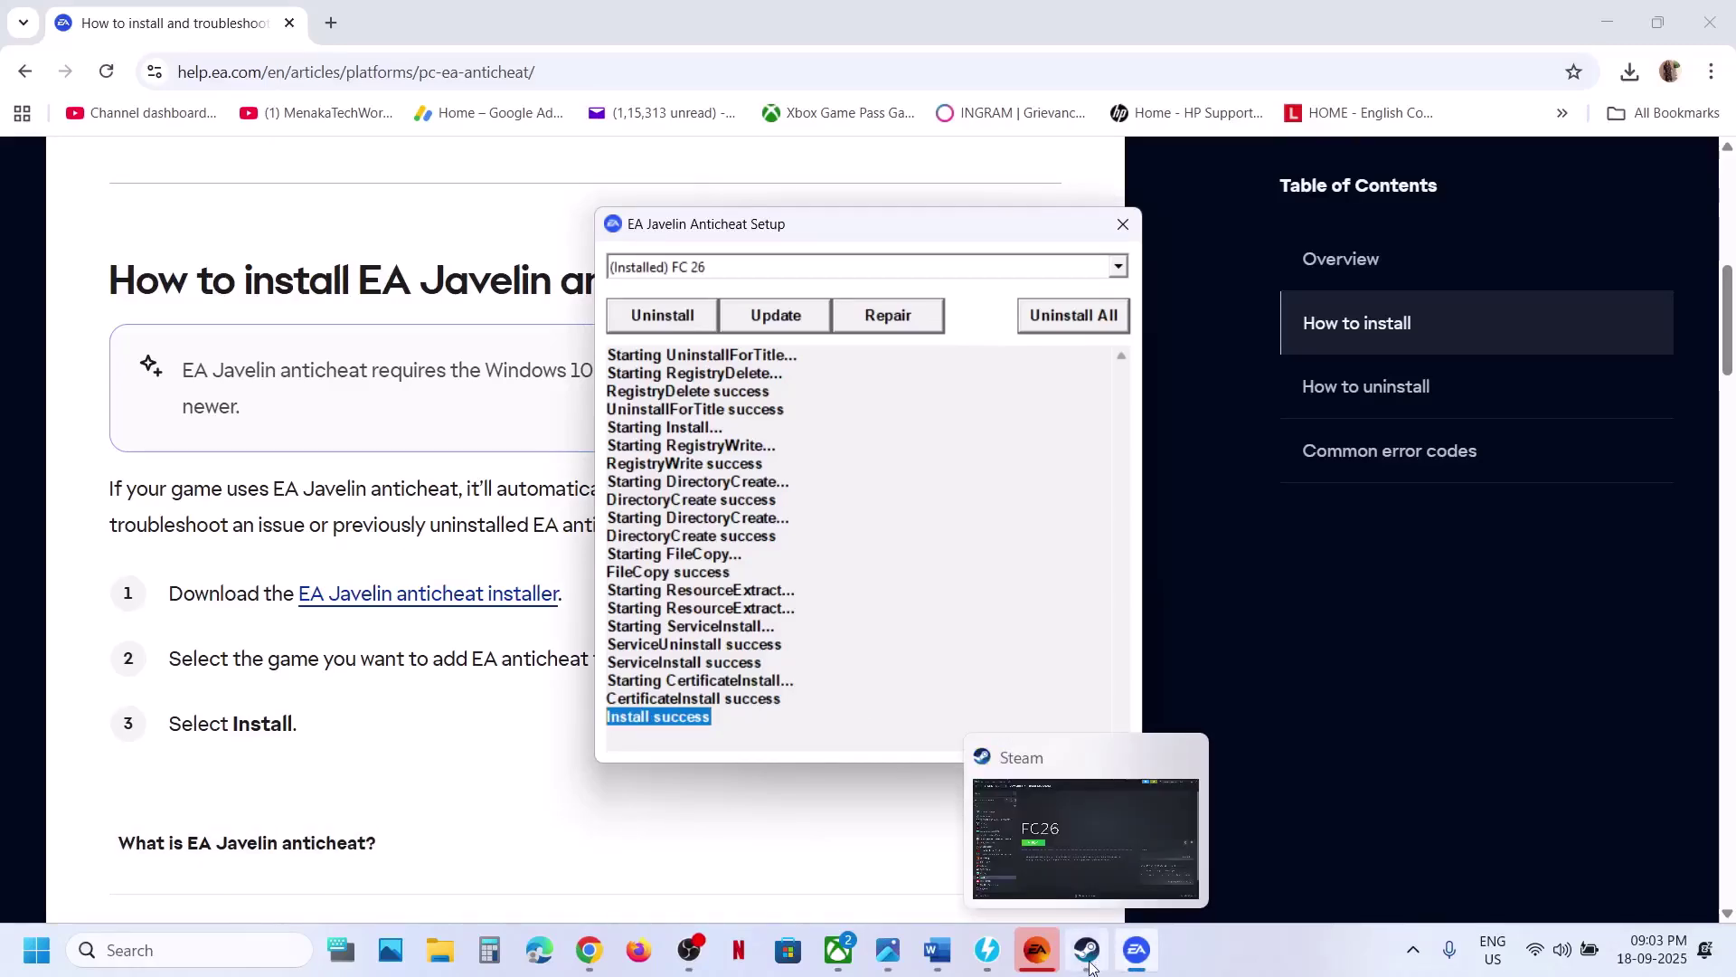
left_click(1037, 958)
left_click(1037, 961)
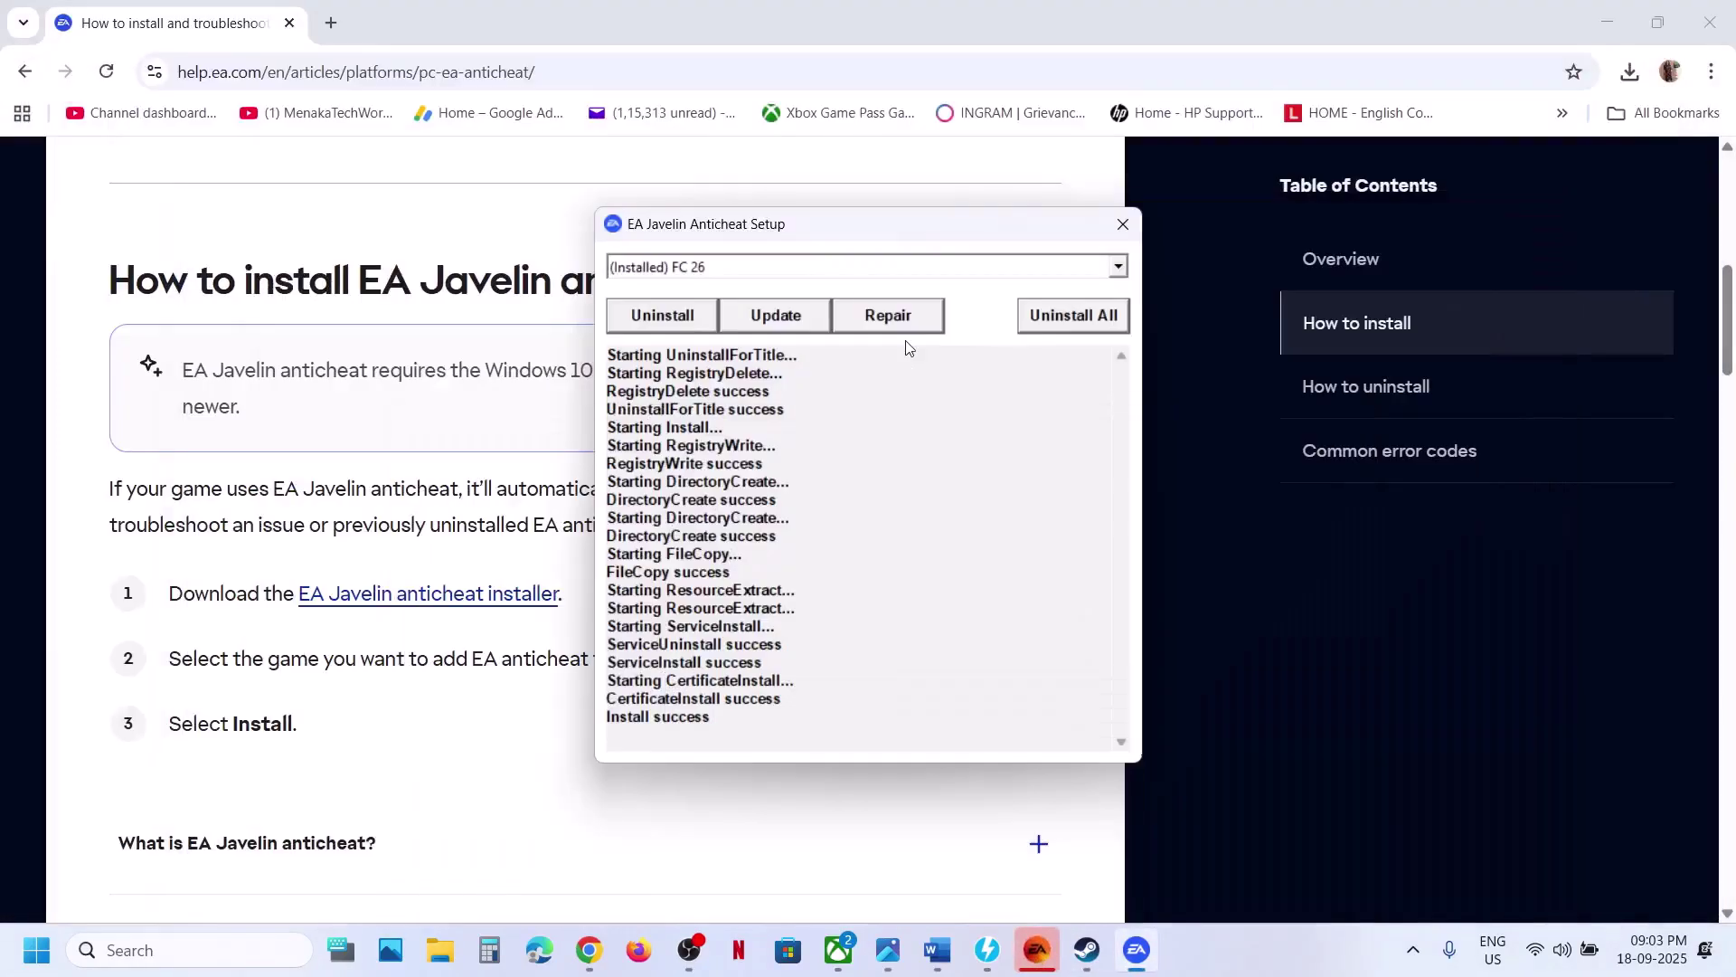
left_click(693, 269)
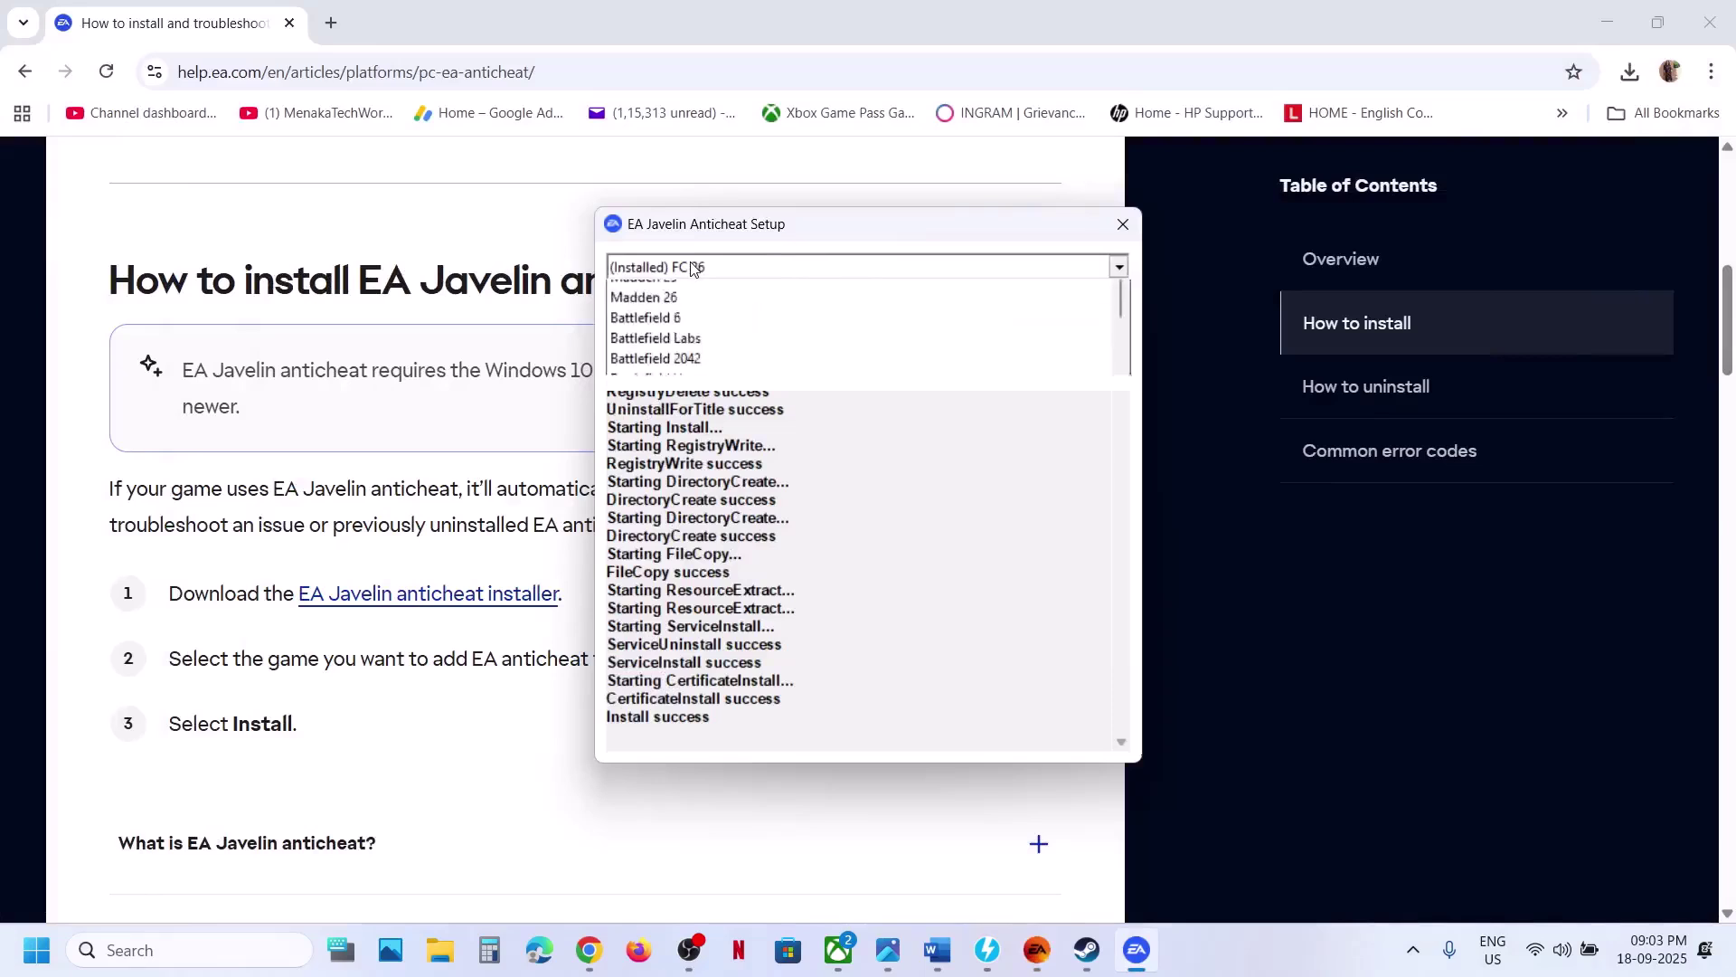
left_click(694, 294)
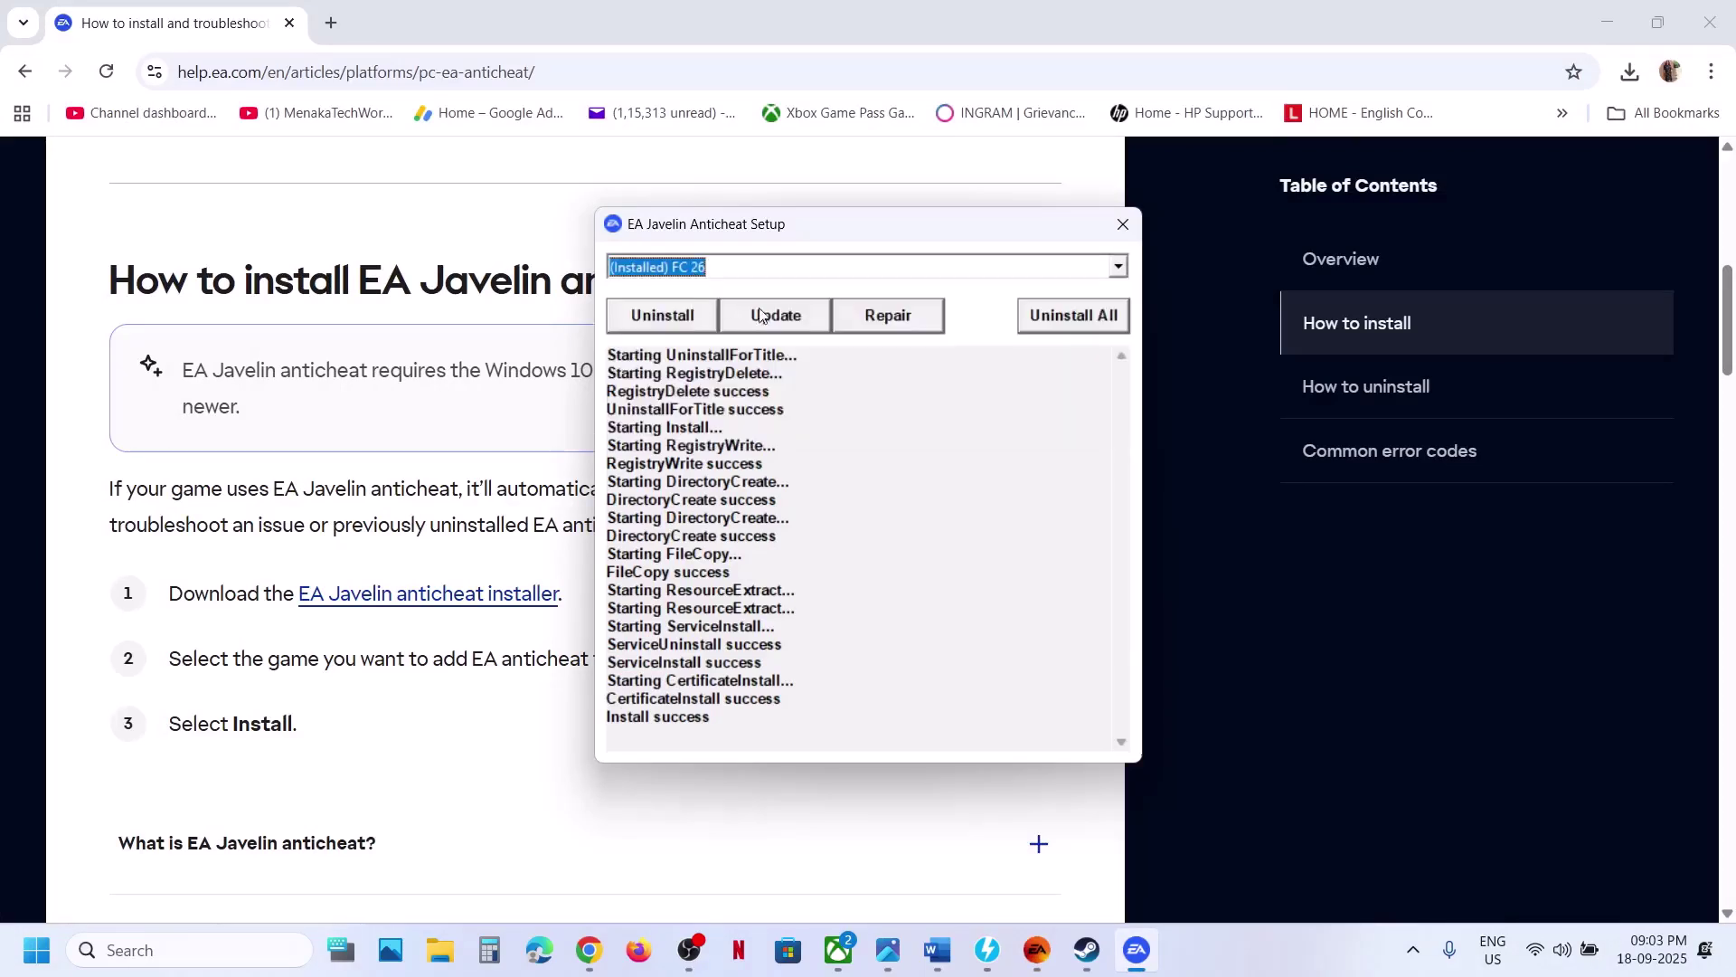
left_click(770, 317)
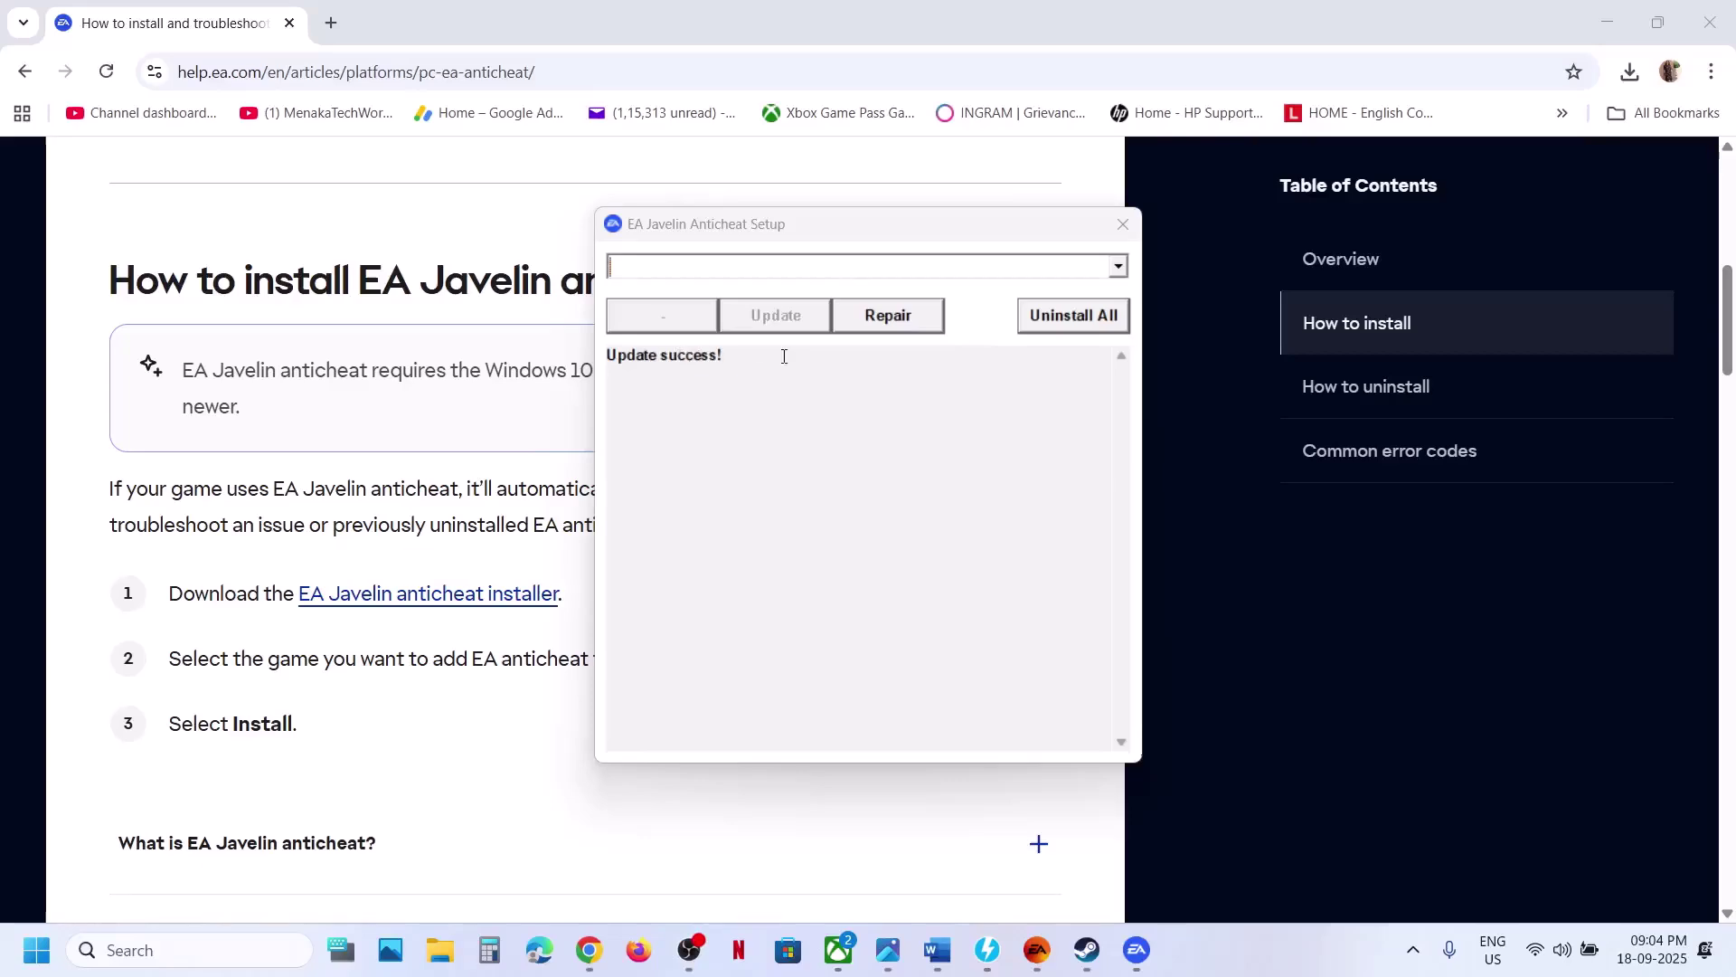
Step: Select (Installed) FC 26 in the setup and uninstall its anticheat
left_click(1028, 959)
left_click(1028, 958)
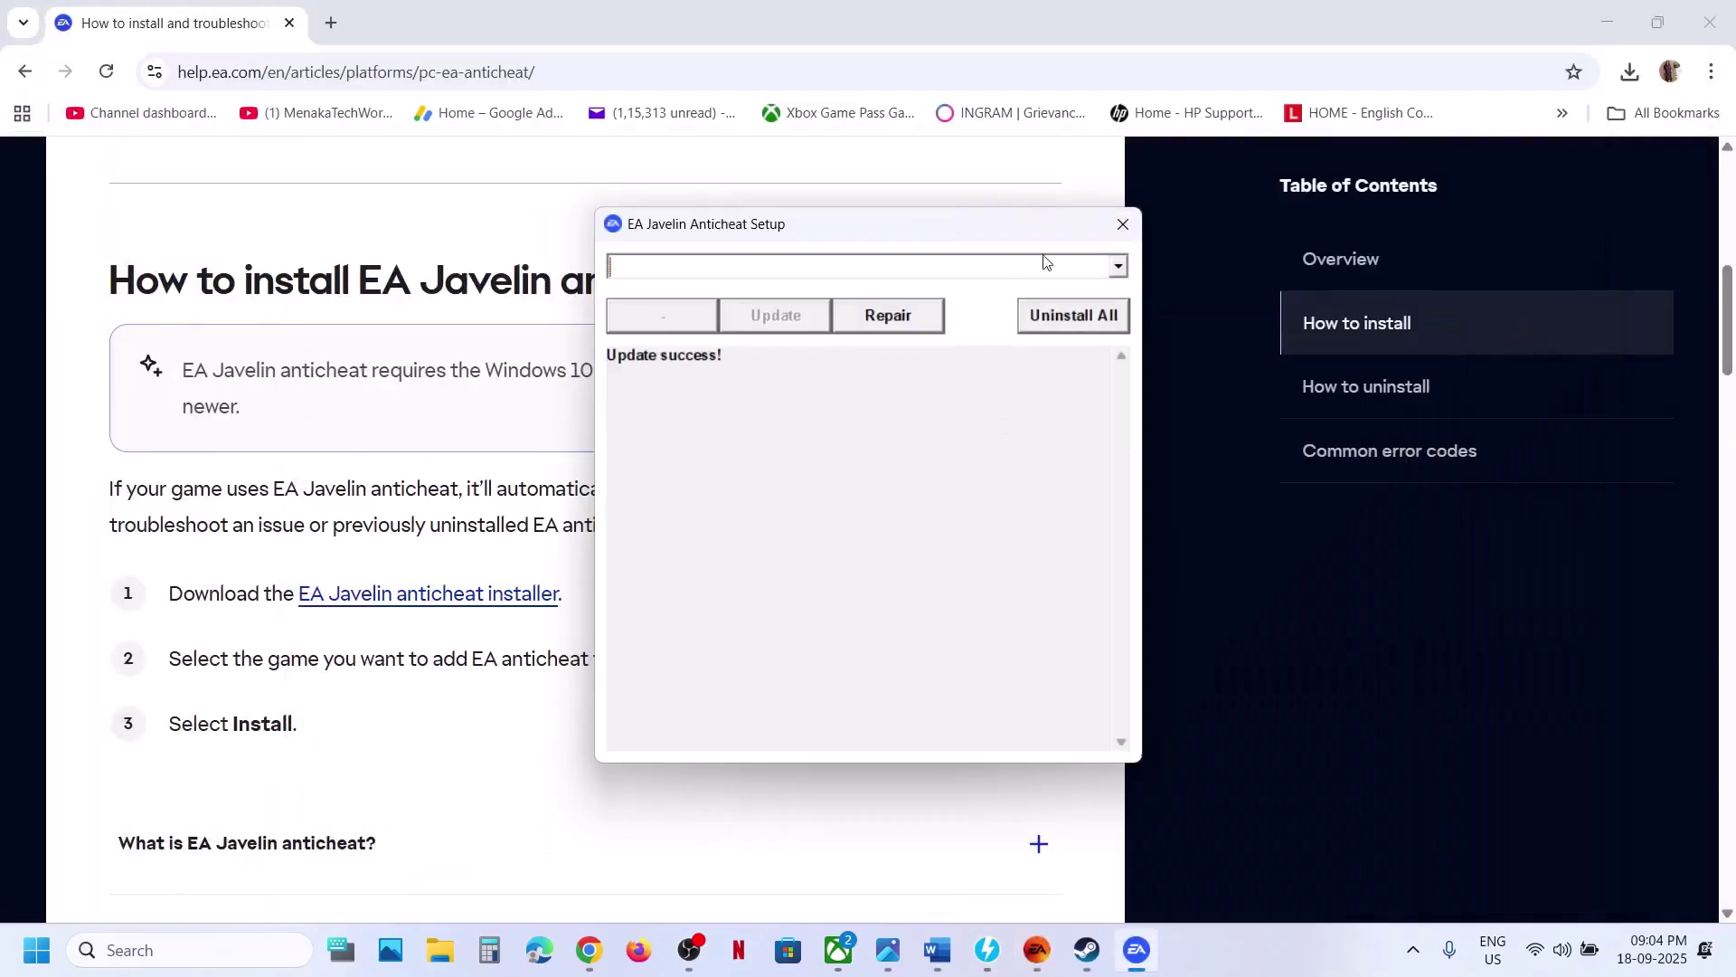
left_click(1118, 265)
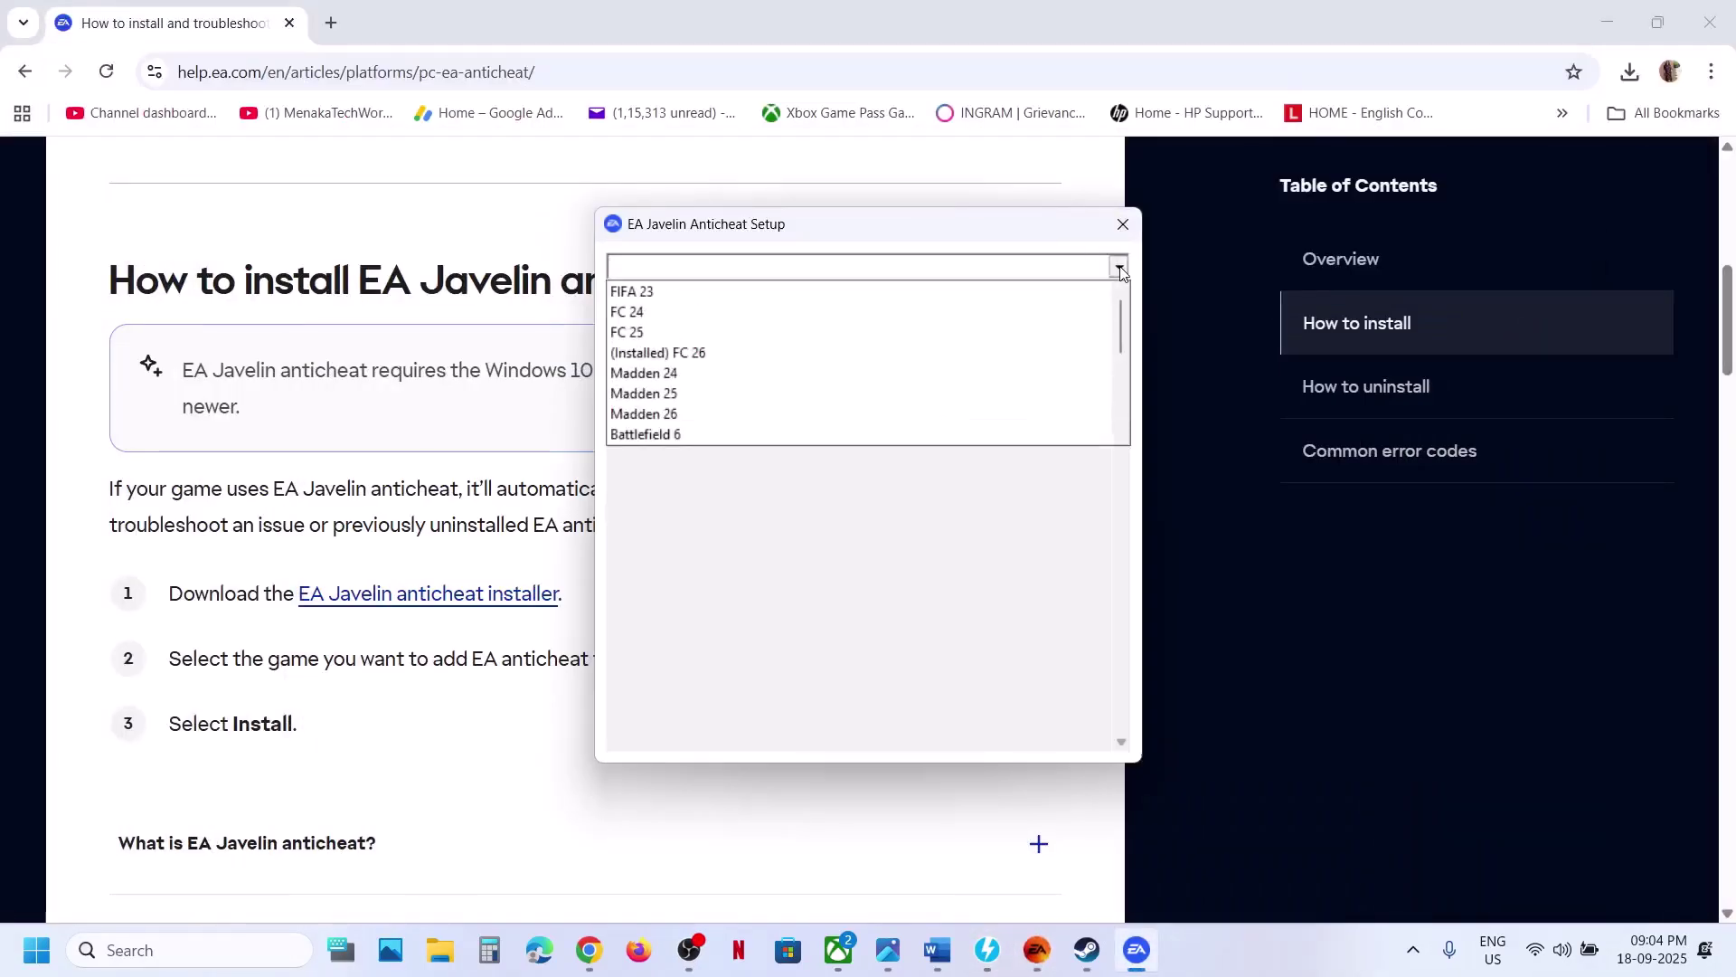
left_click(703, 355)
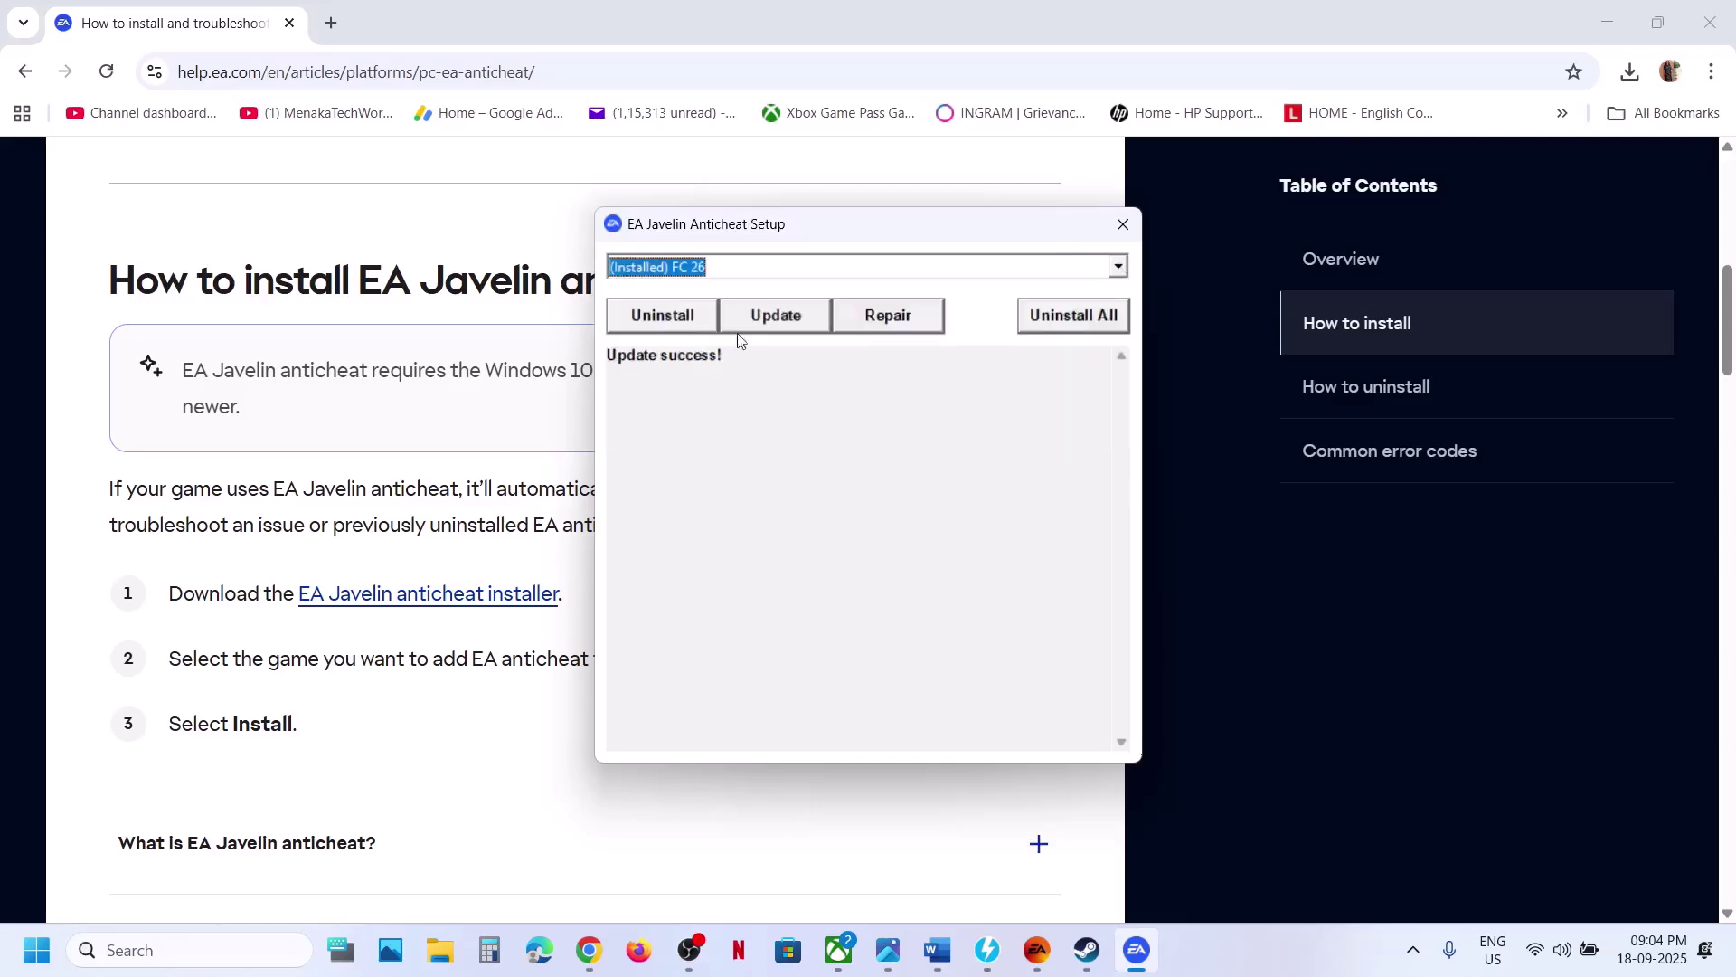
left_click(685, 318)
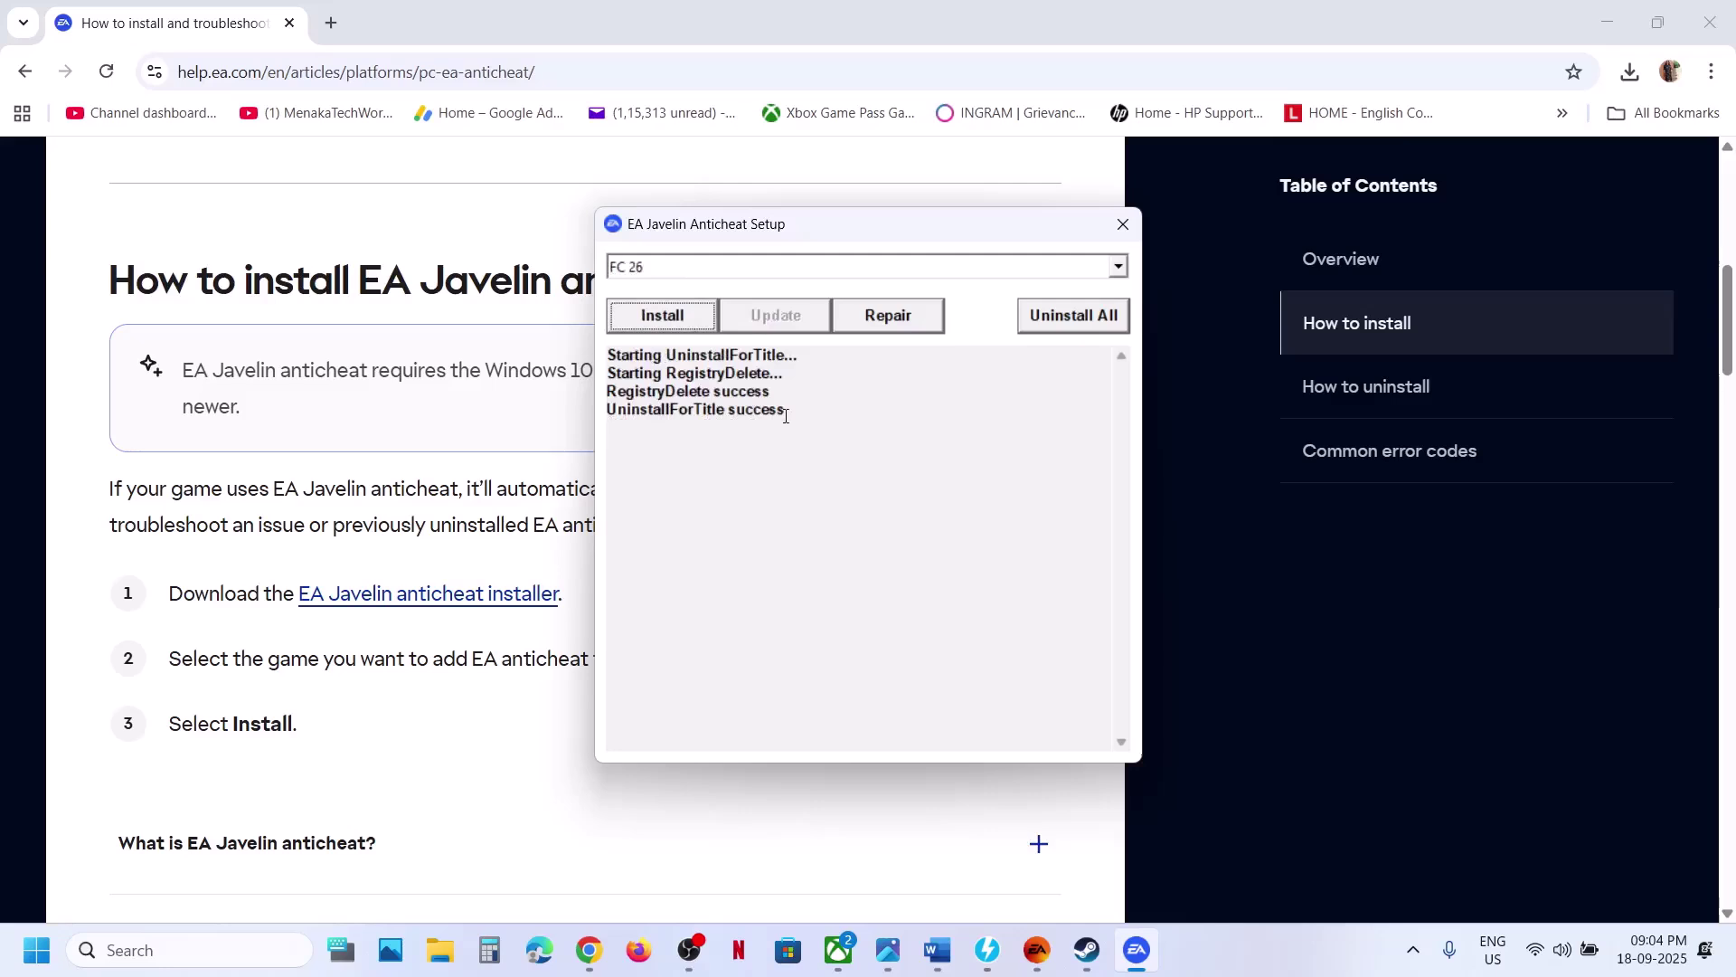
Step: Reinstall the FC 26 anticheat, confirm Install success, and bring back the EA app
left_click(668, 321)
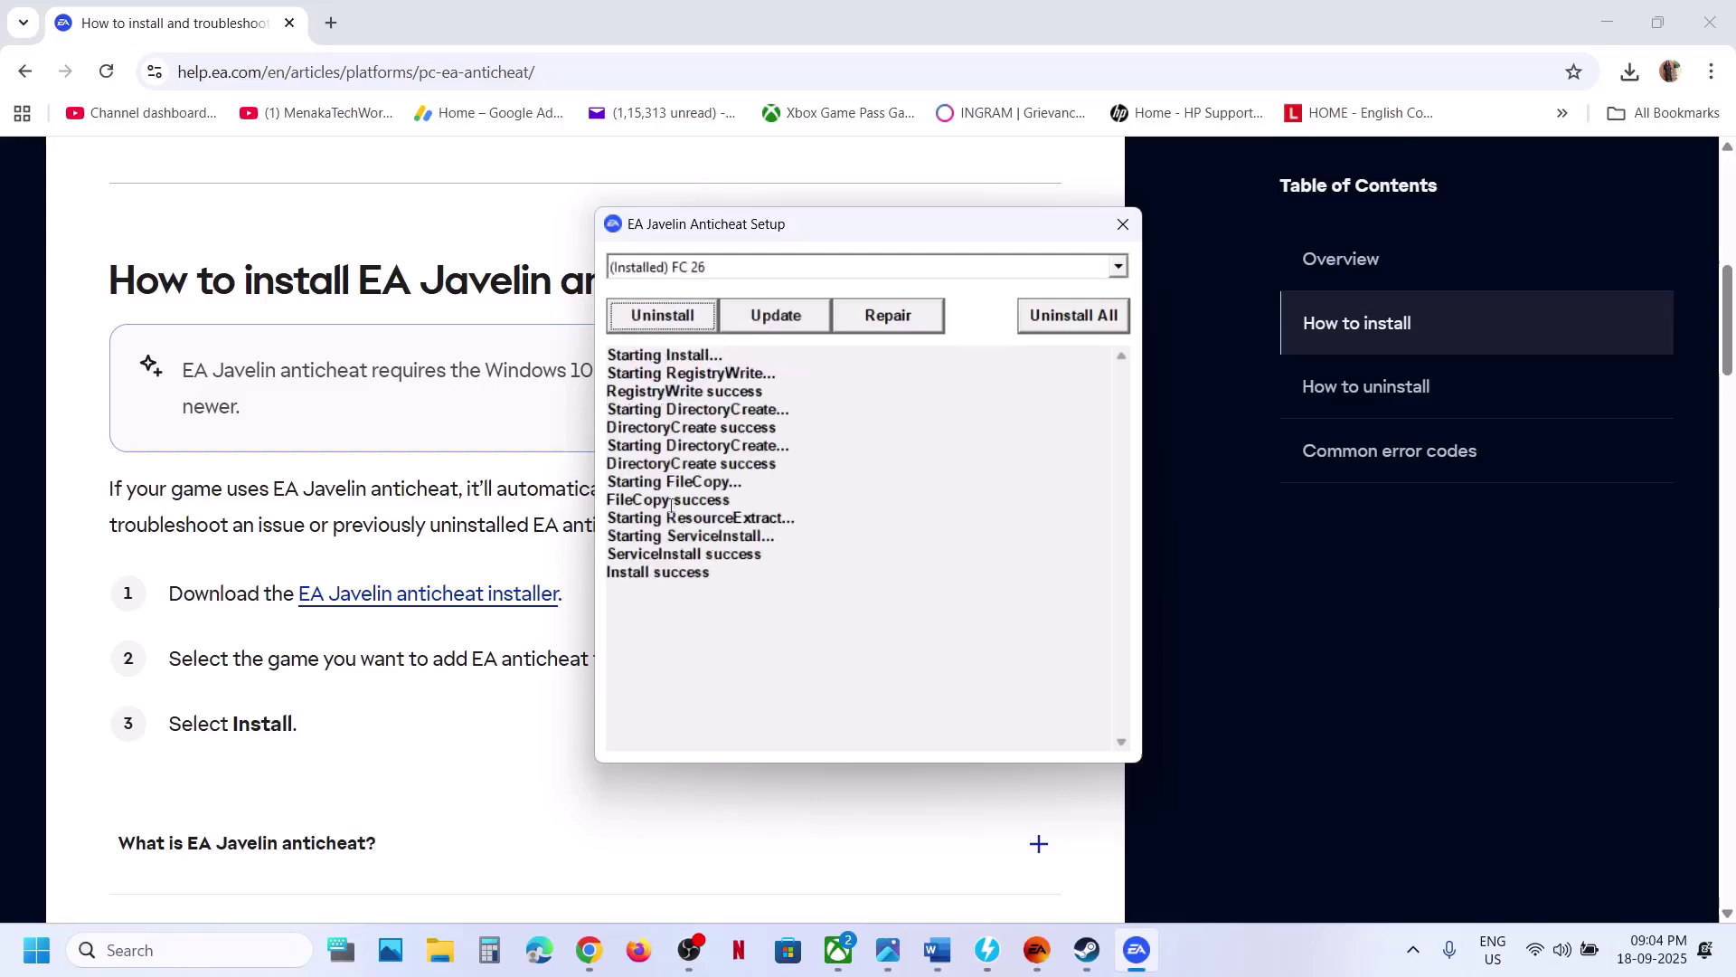
left_click_drag(707, 569, 607, 576)
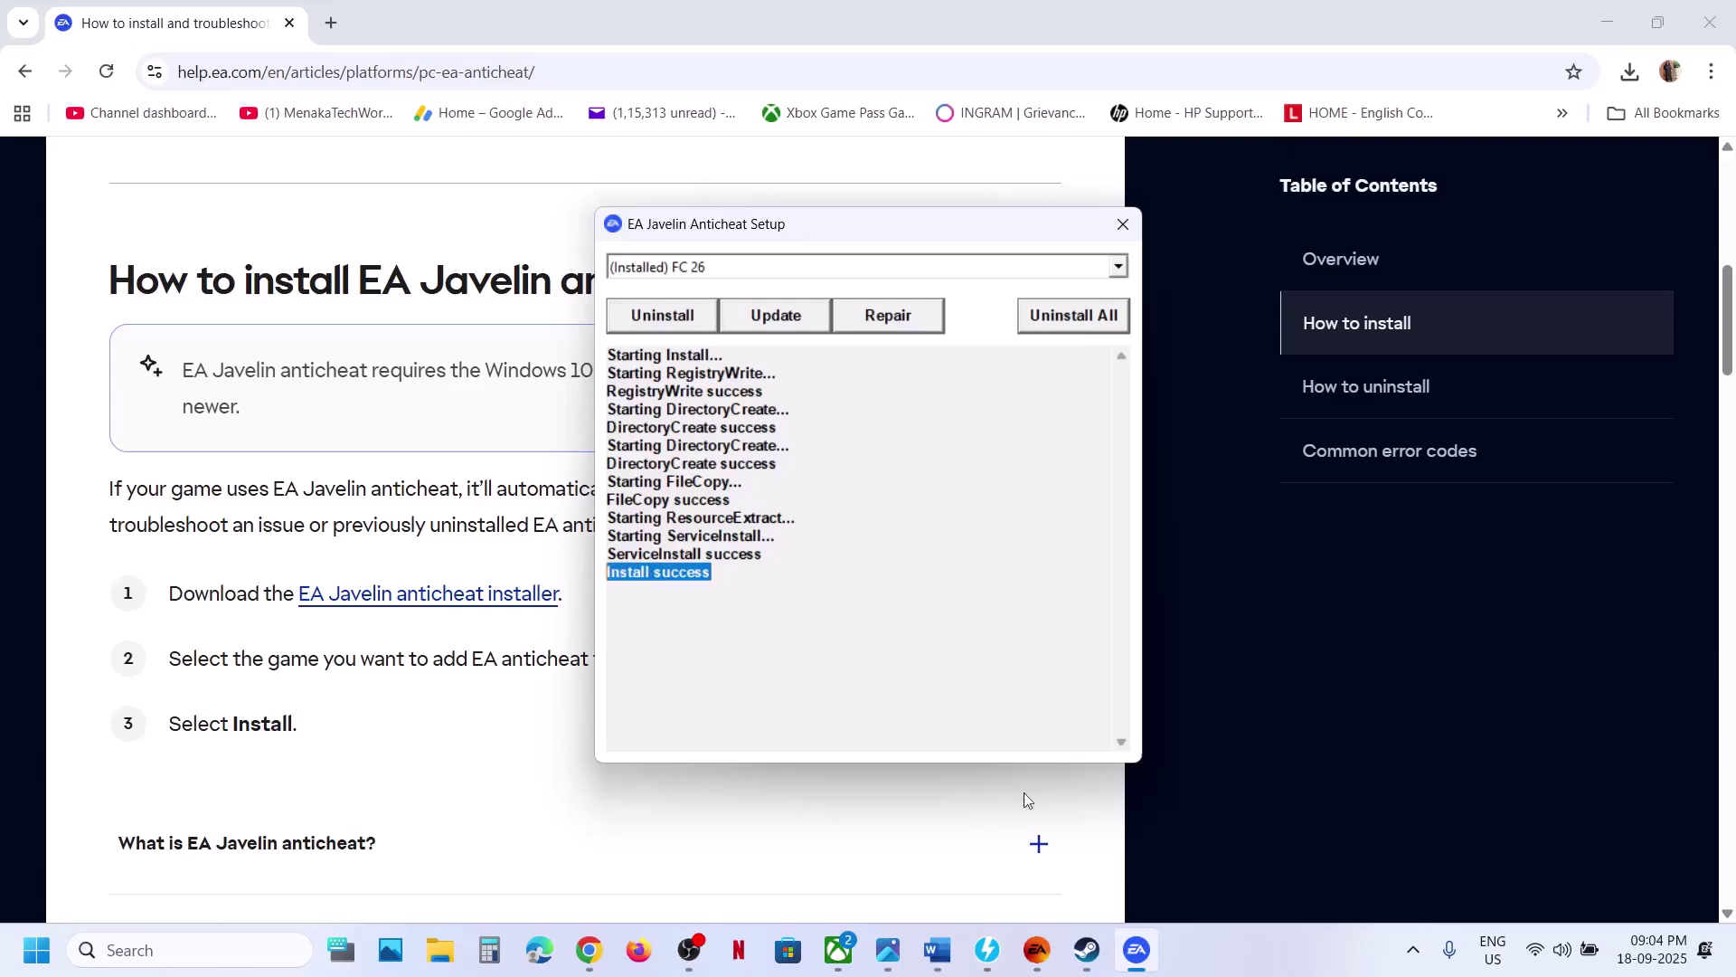
left_click(1038, 949)
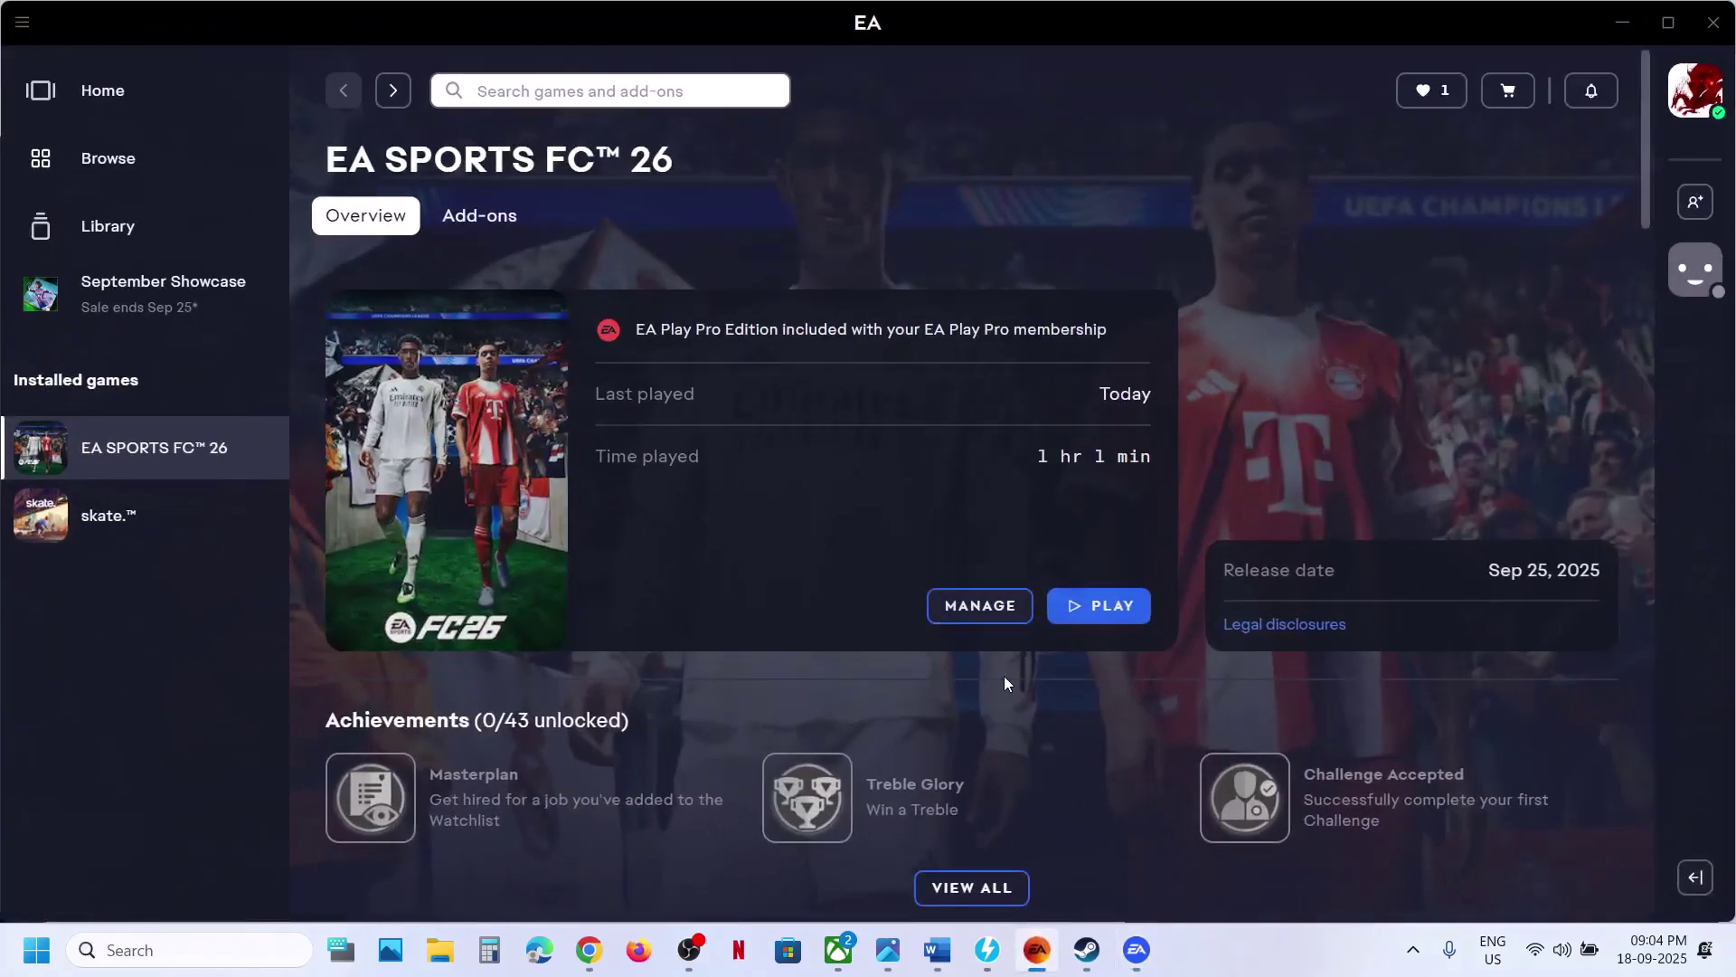
Step: Uninstall the FC 26 anticheat again and close the anticheat setup
left_click(1037, 949)
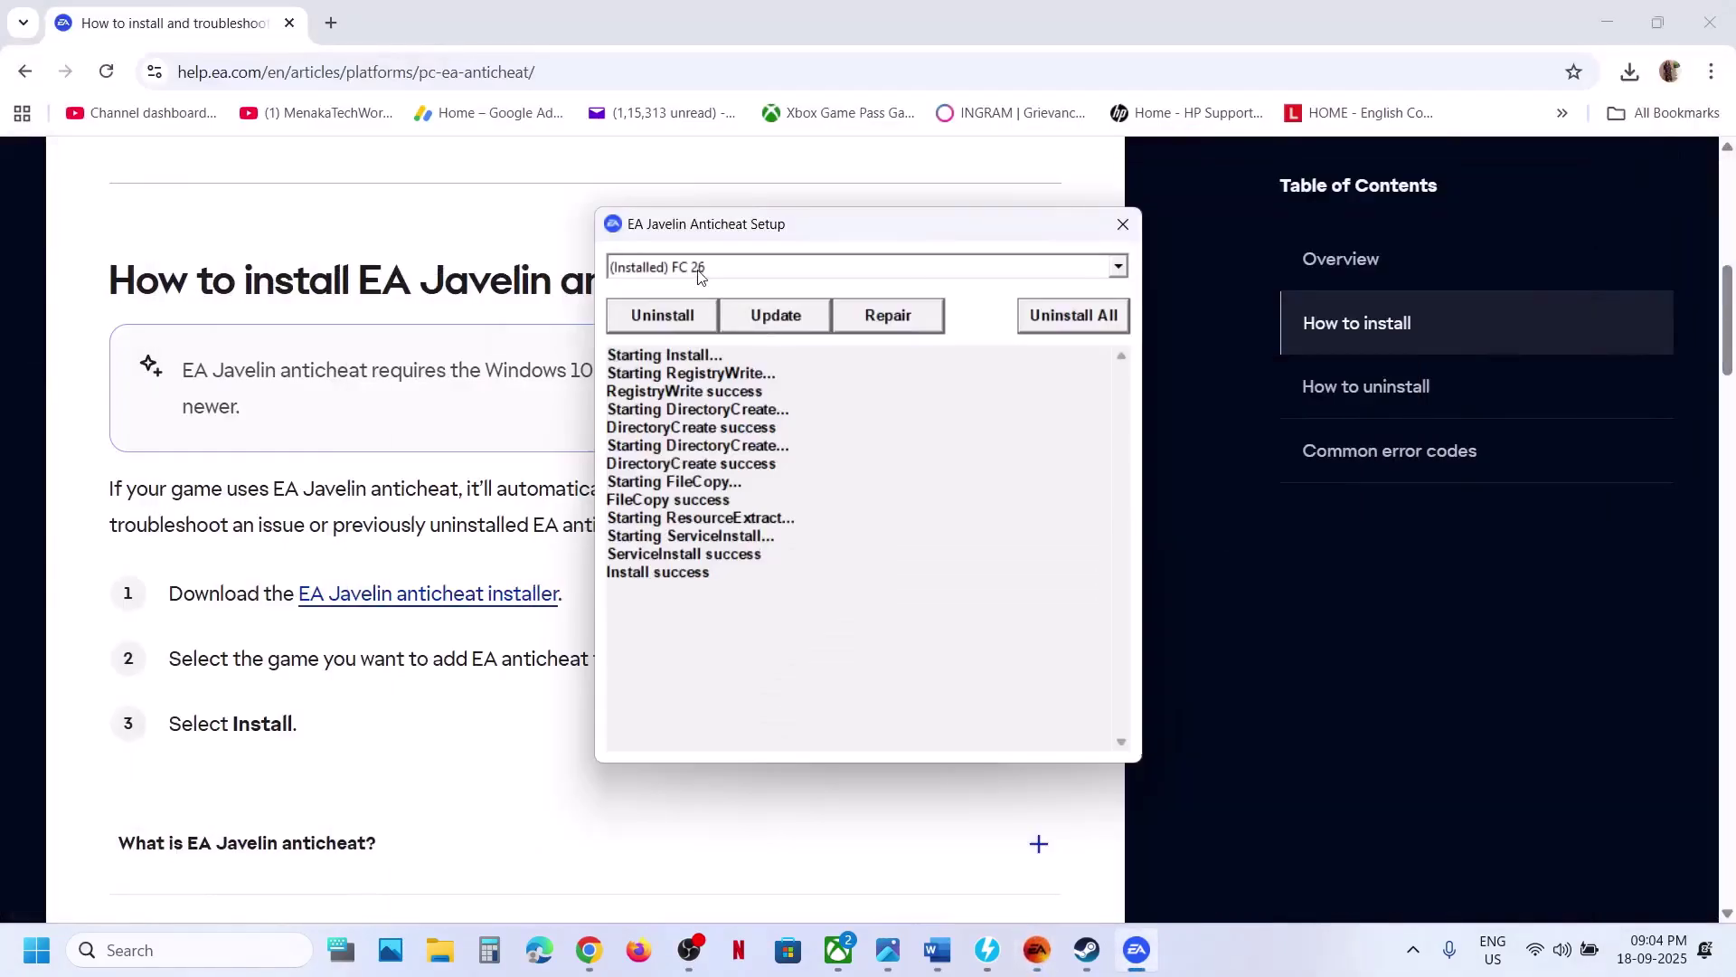
left_click(663, 313)
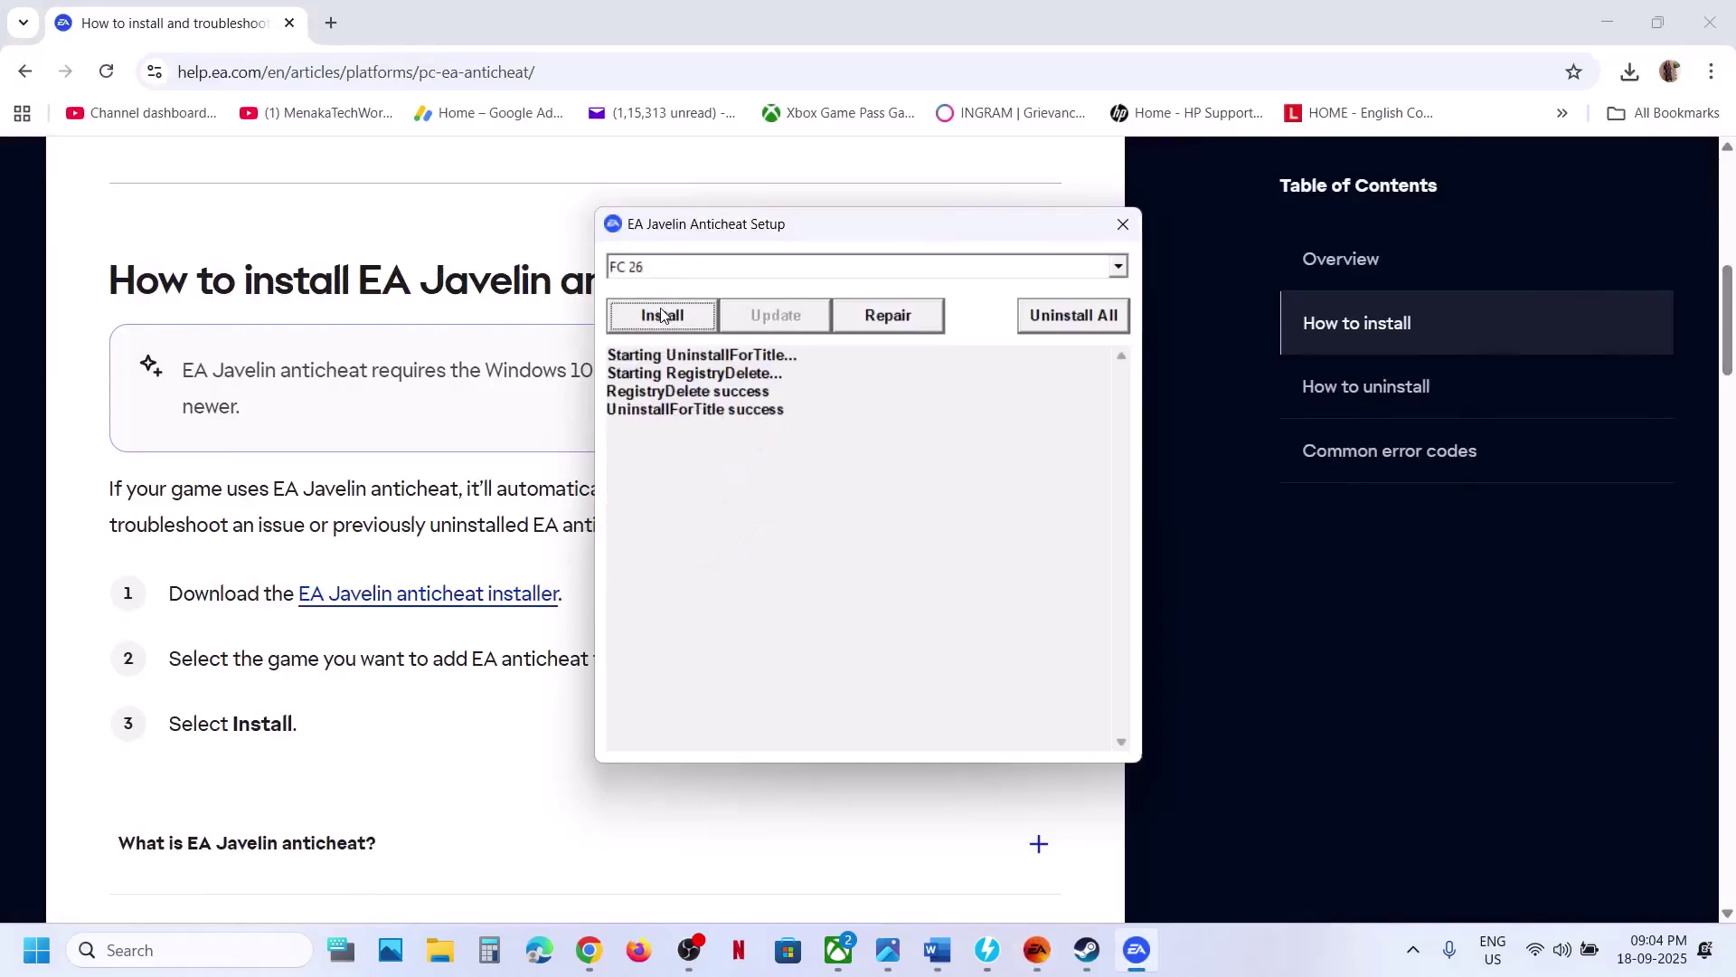
left_click(1123, 224)
Step: Launch EA SPORTS FC 26 from the EA app, allow the anticheat's changes, and return to Word
left_click(1037, 949)
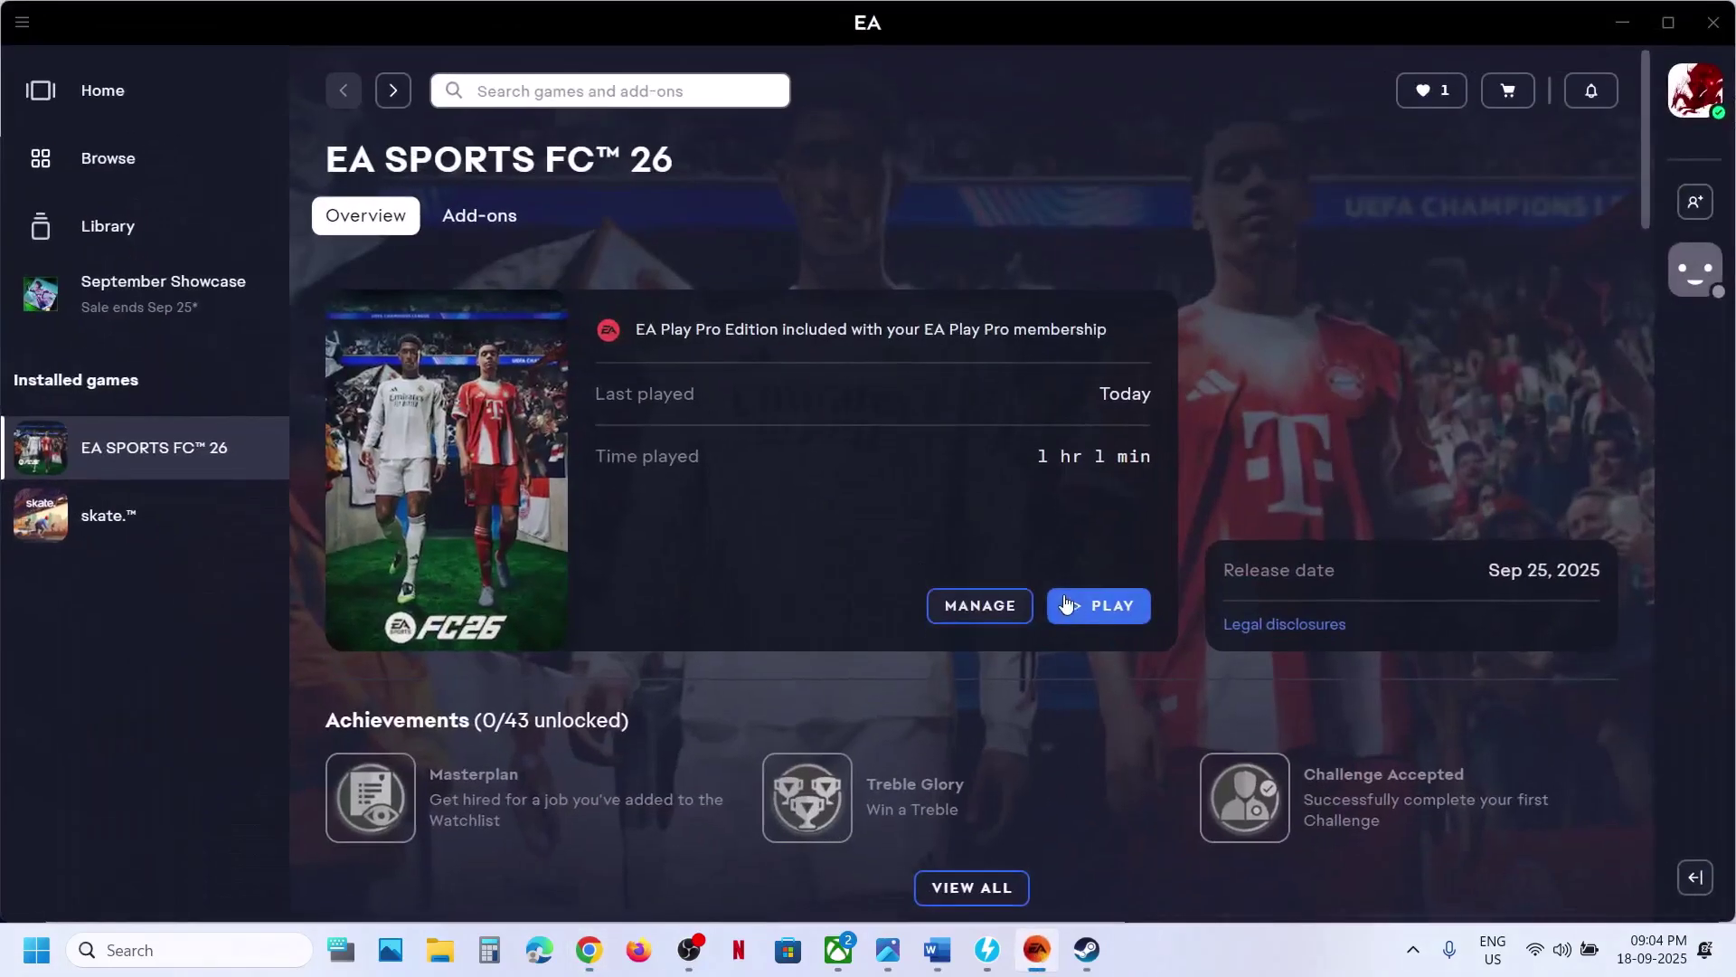
left_click(1070, 608)
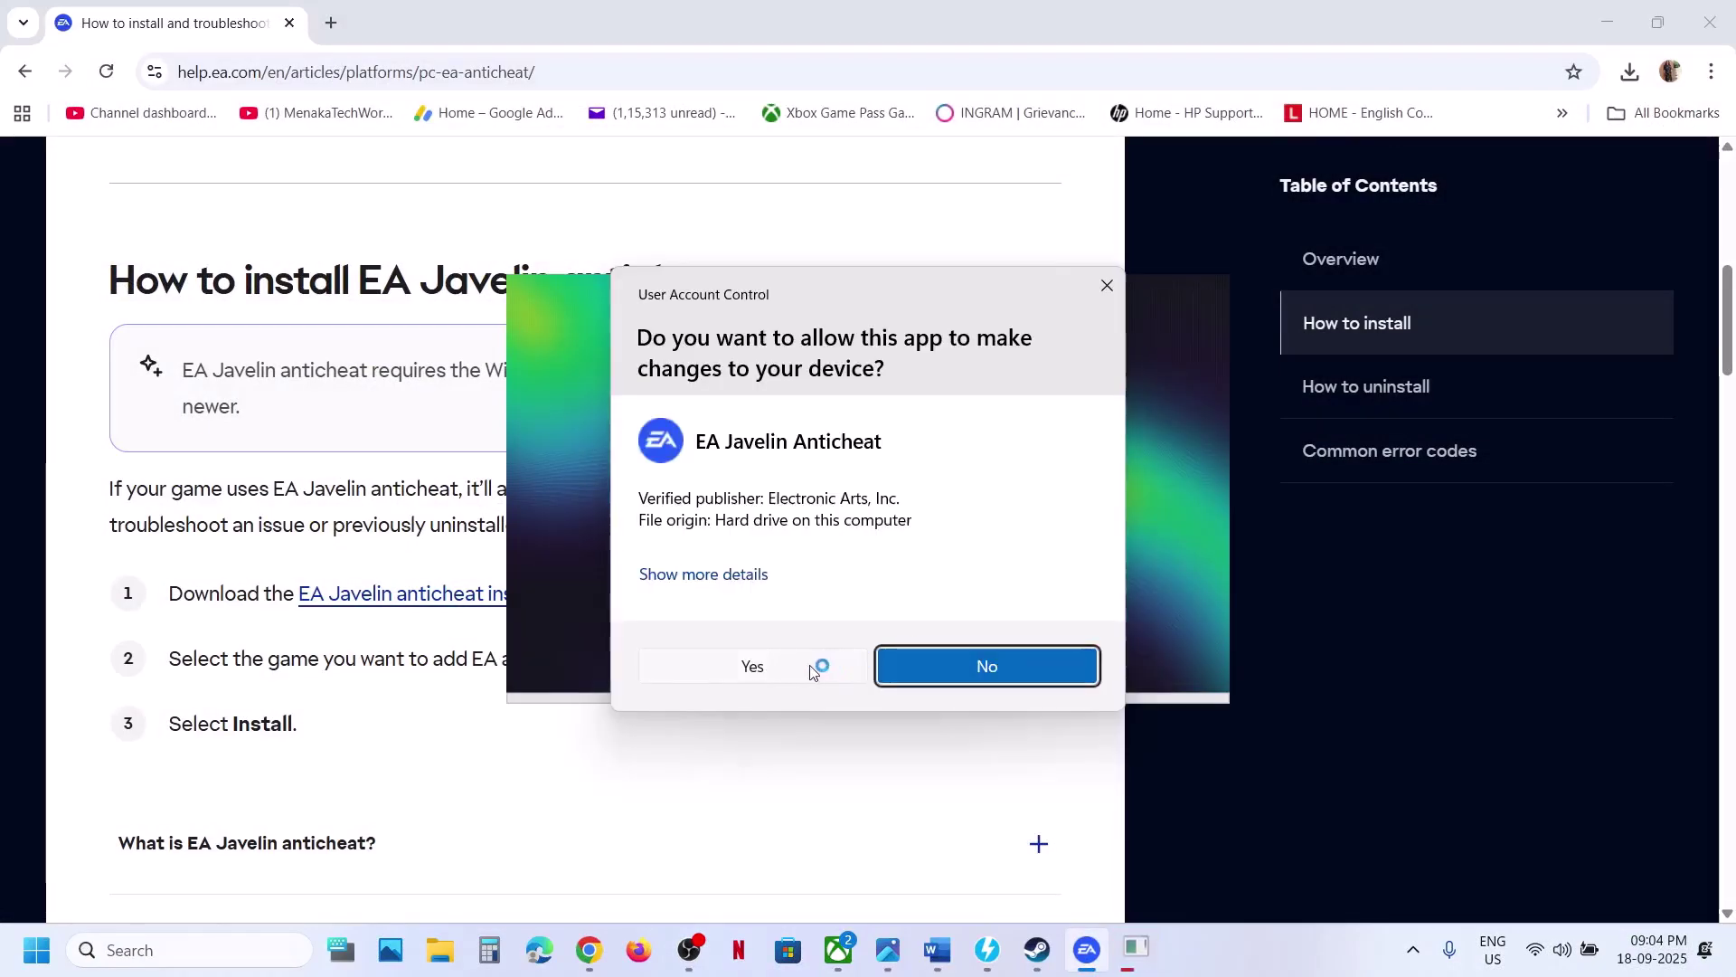
left_click(811, 669)
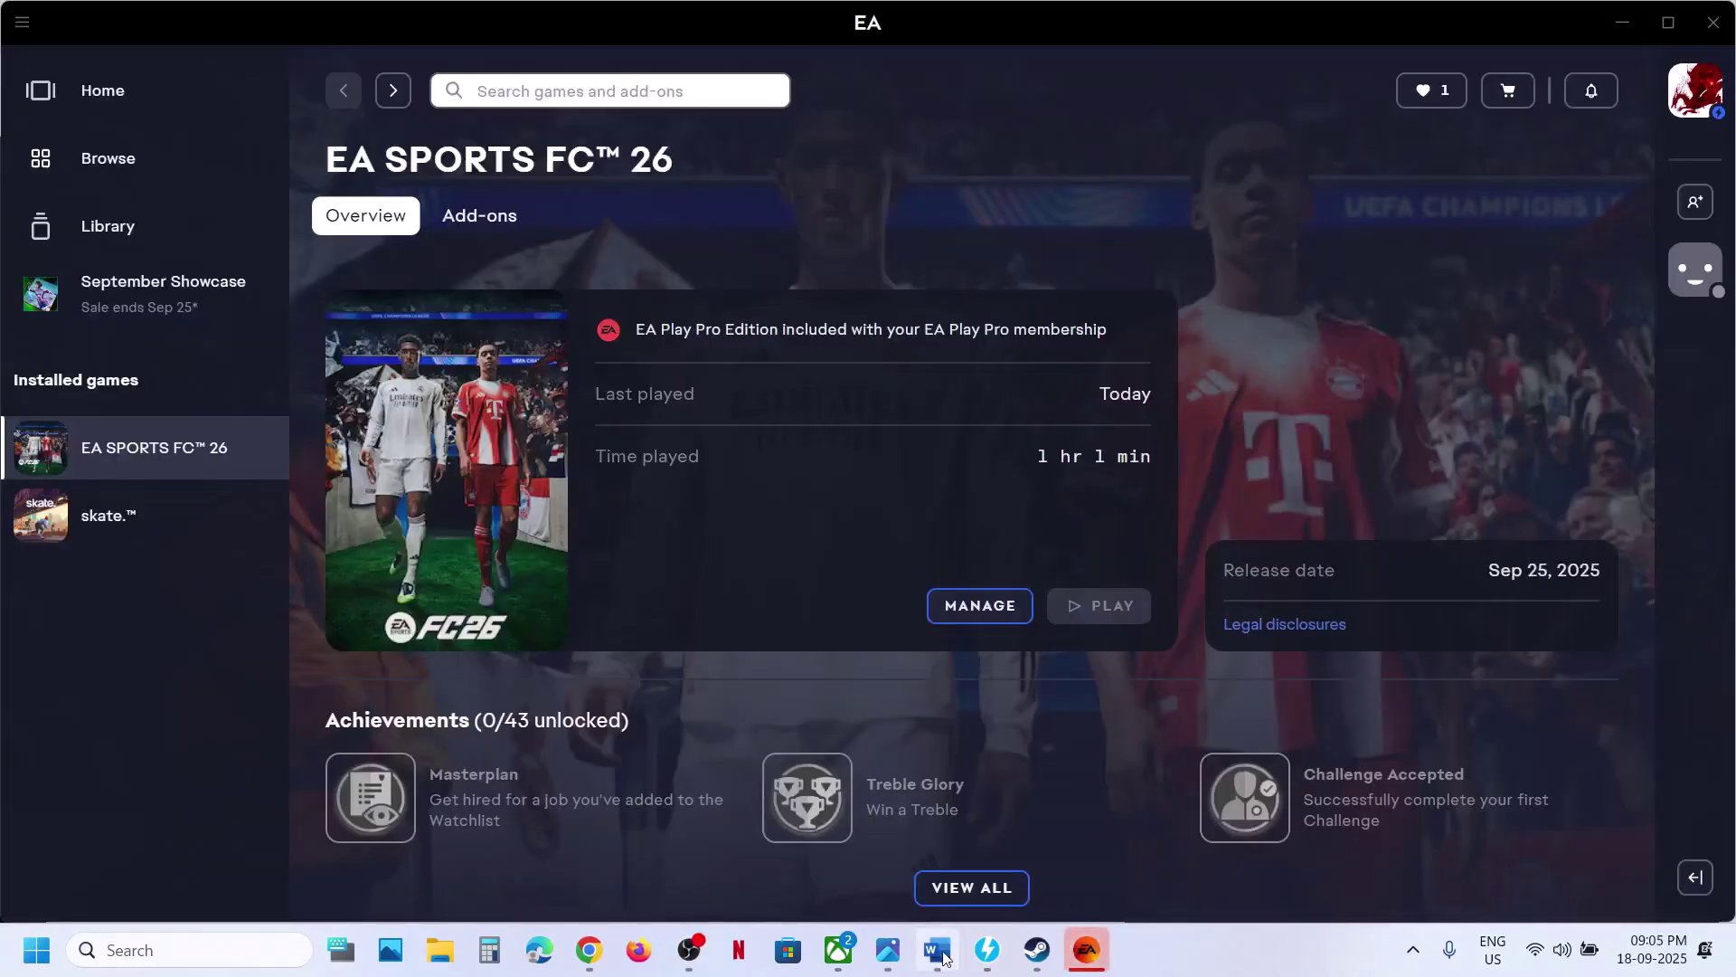
left_click(941, 954)
Step: Scroll the Word notes to the Step 2 instructions on disabling Daemon Tools
scroll(476, 458, "down", 1)
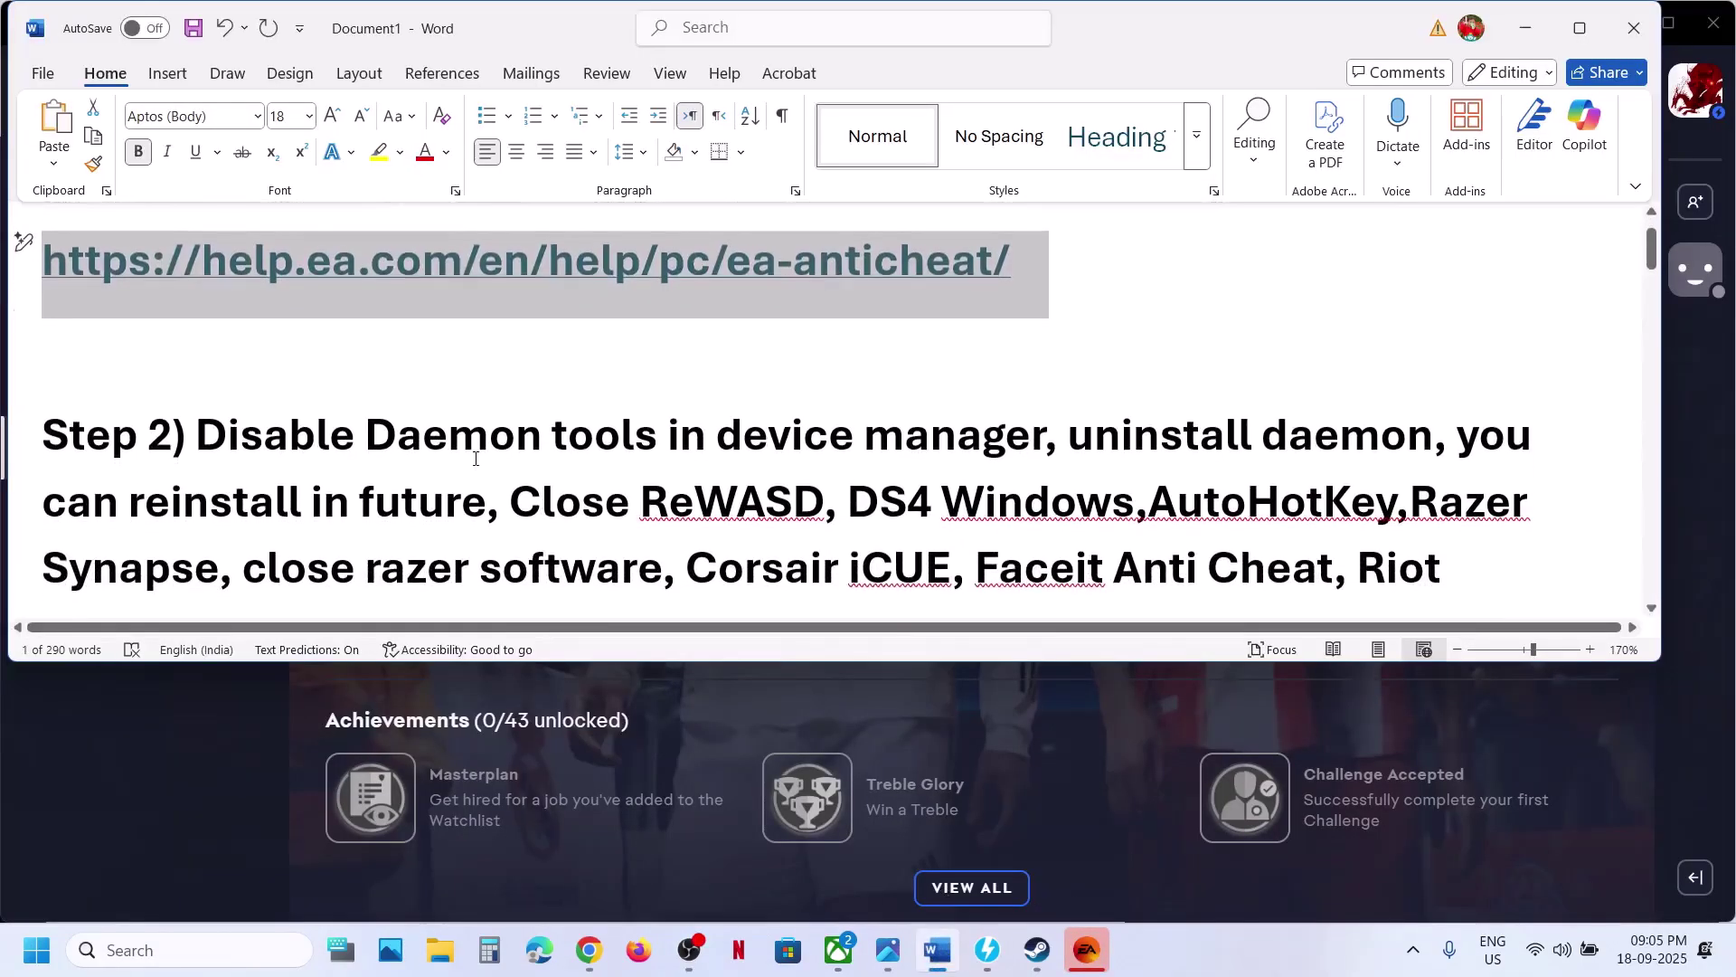
scroll(476, 459, "down", 1)
left_click_drag(240, 359, 850, 558)
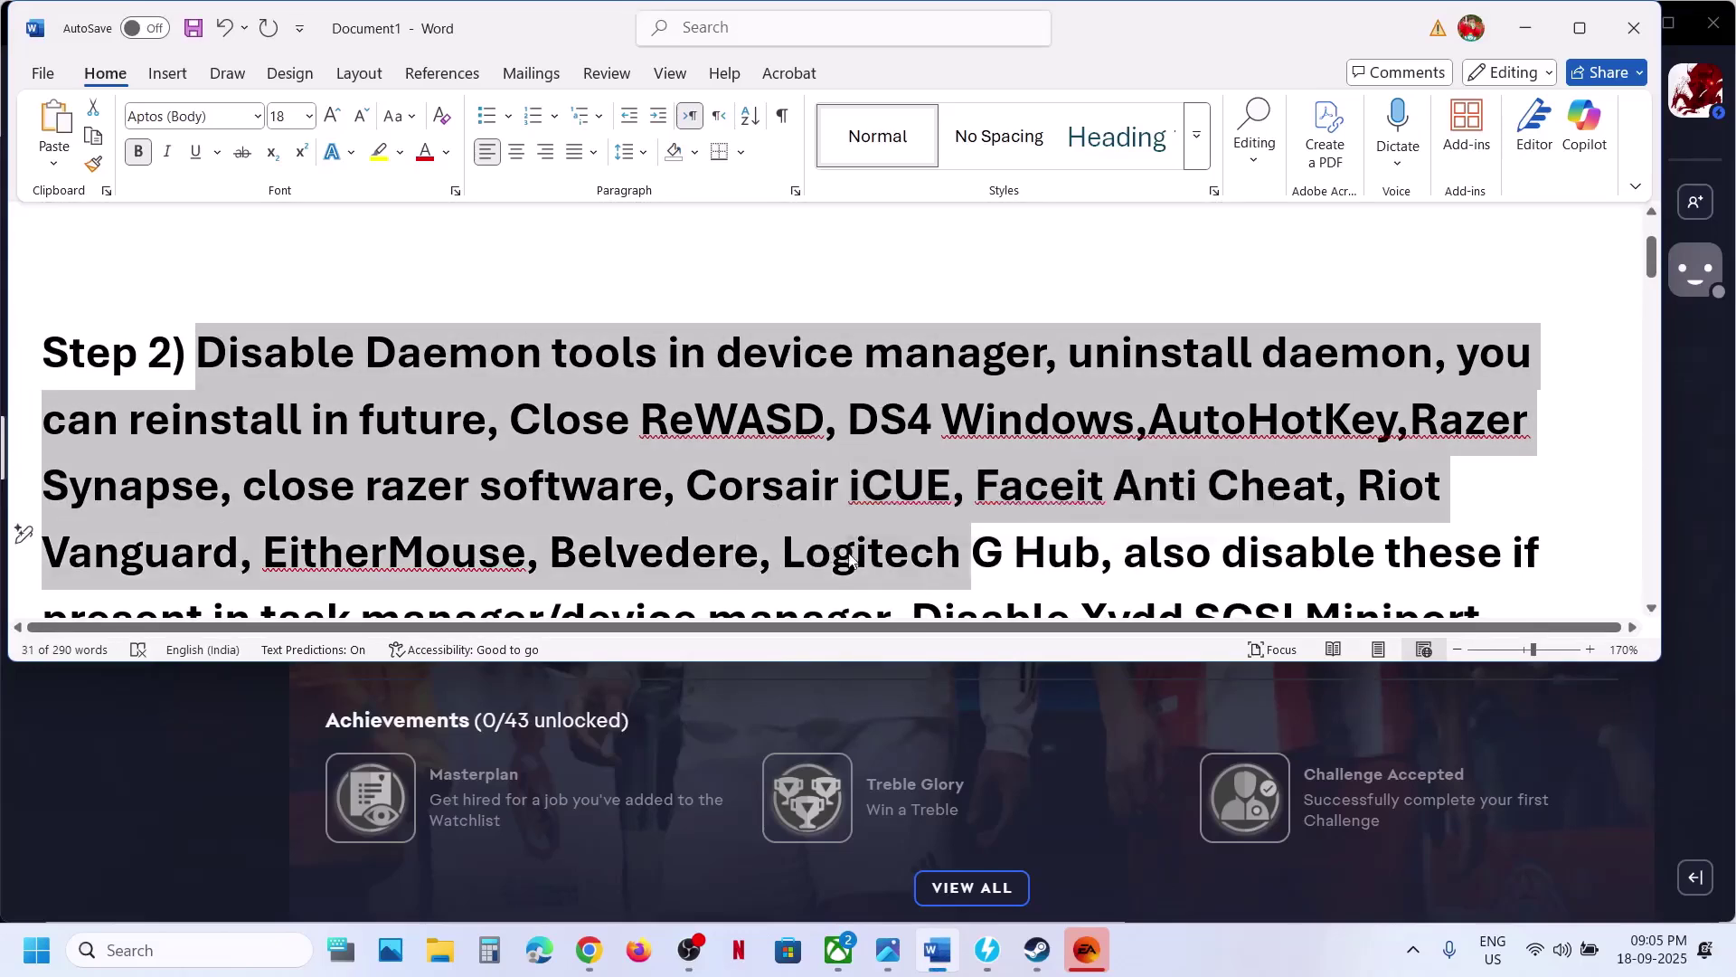
left_click(212, 353)
Step: Close DAEMON Tools Lite and exit it from its system-tray icon, confirming Yes
left_click(987, 950)
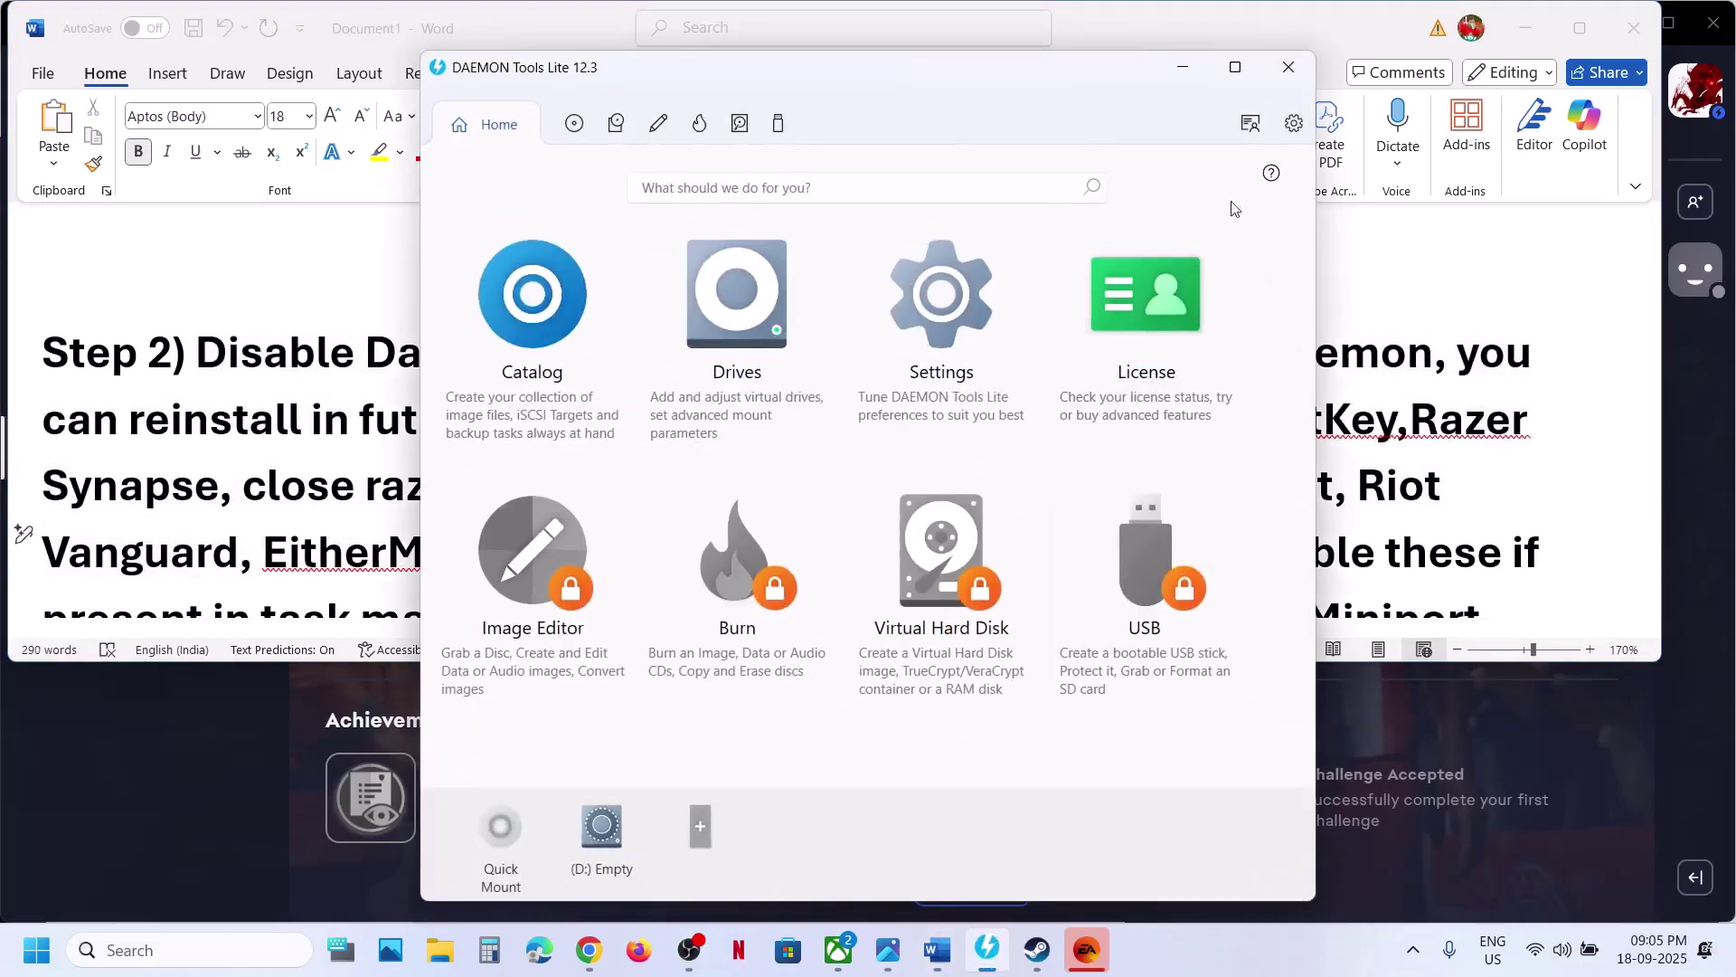
left_click(1289, 67)
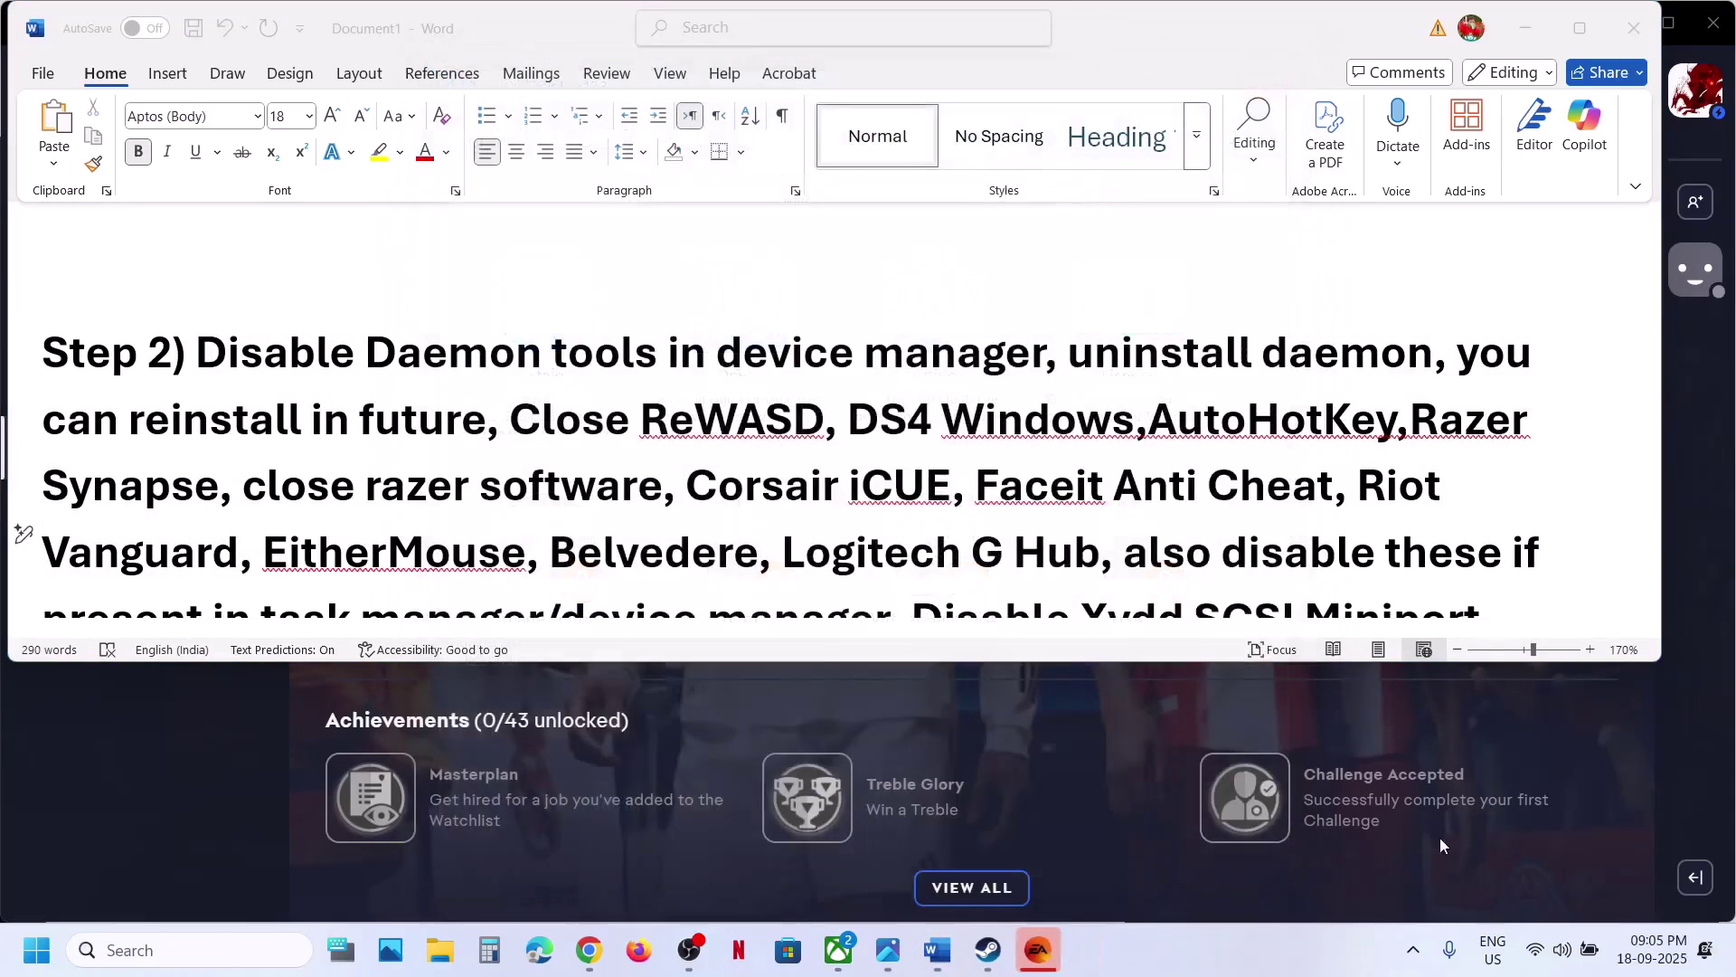
left_click(1415, 966)
right_click(1331, 844)
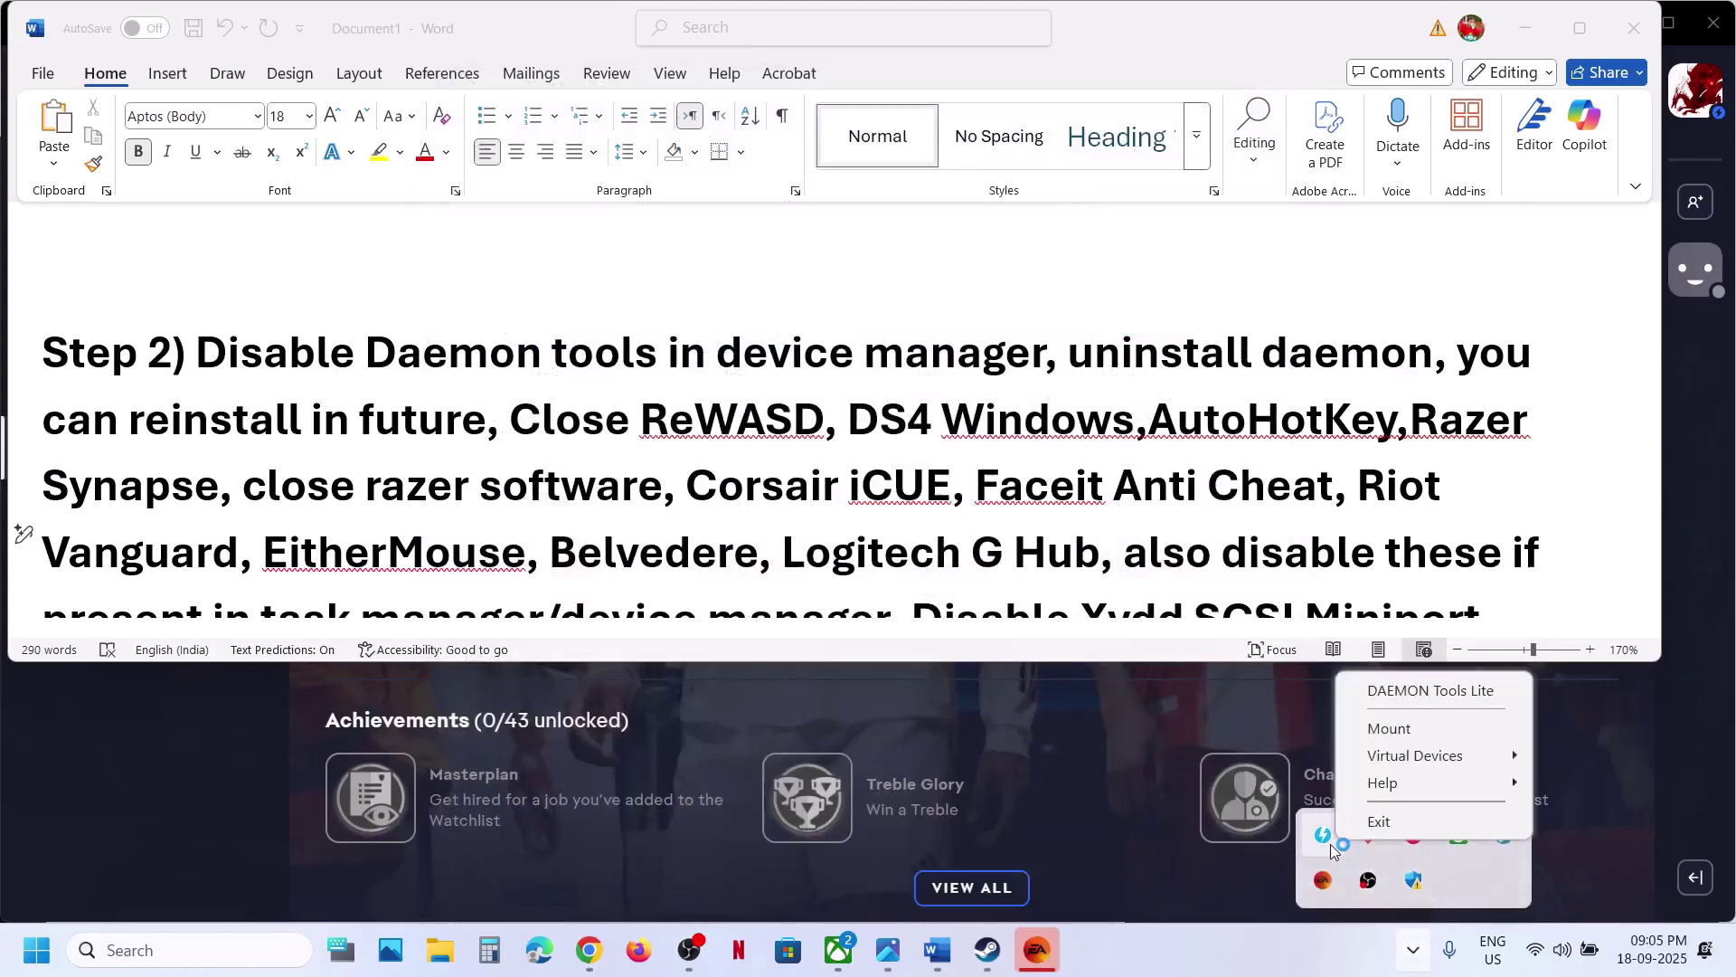
left_click(1380, 822)
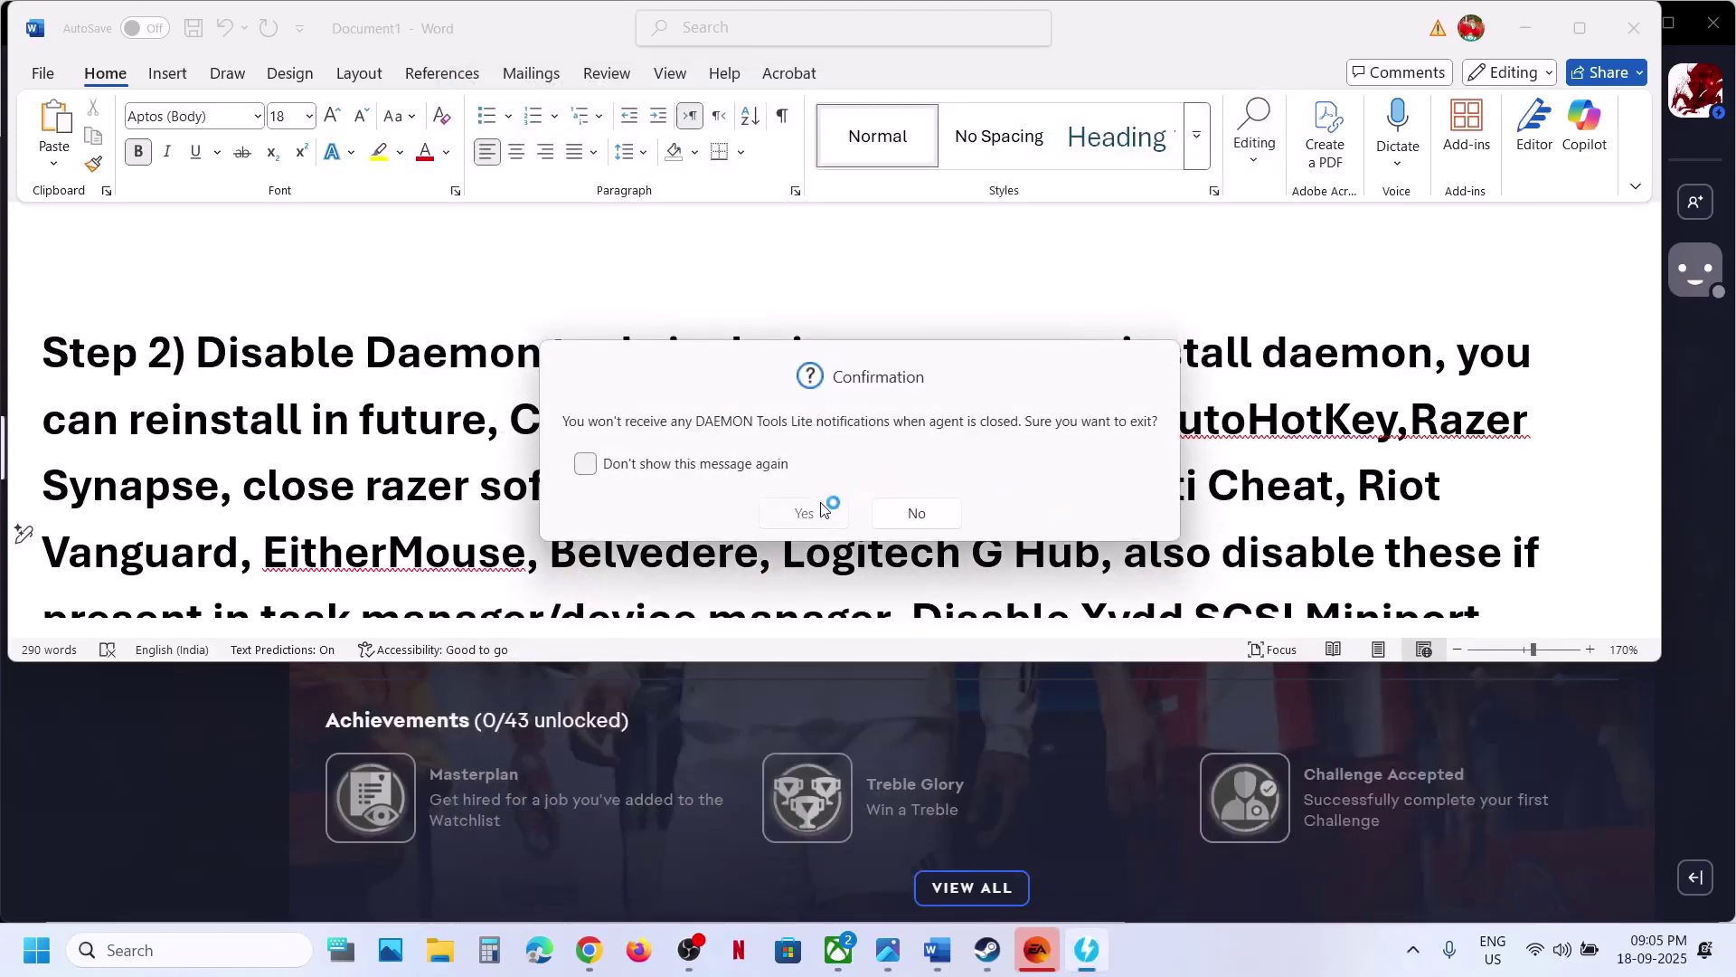
left_click(821, 506)
Step: End the DAEMON Tools Shell Extension process in Task Manager, then close Task Manager
right_click(36, 949)
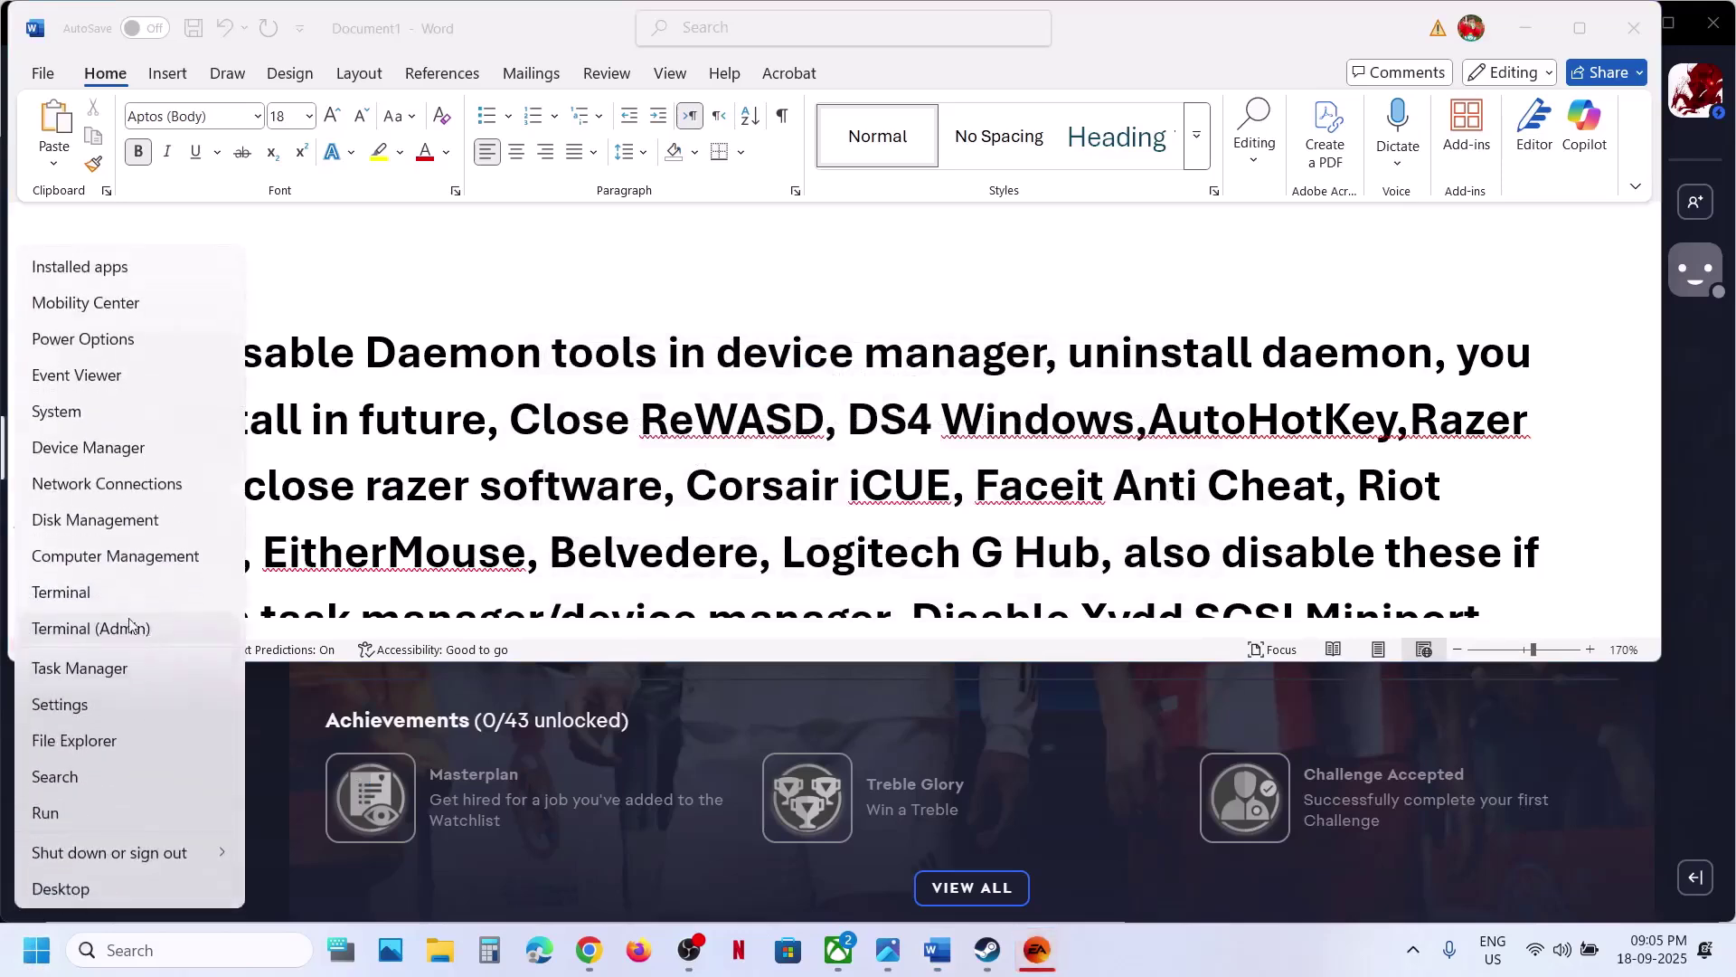
left_click(234, 629)
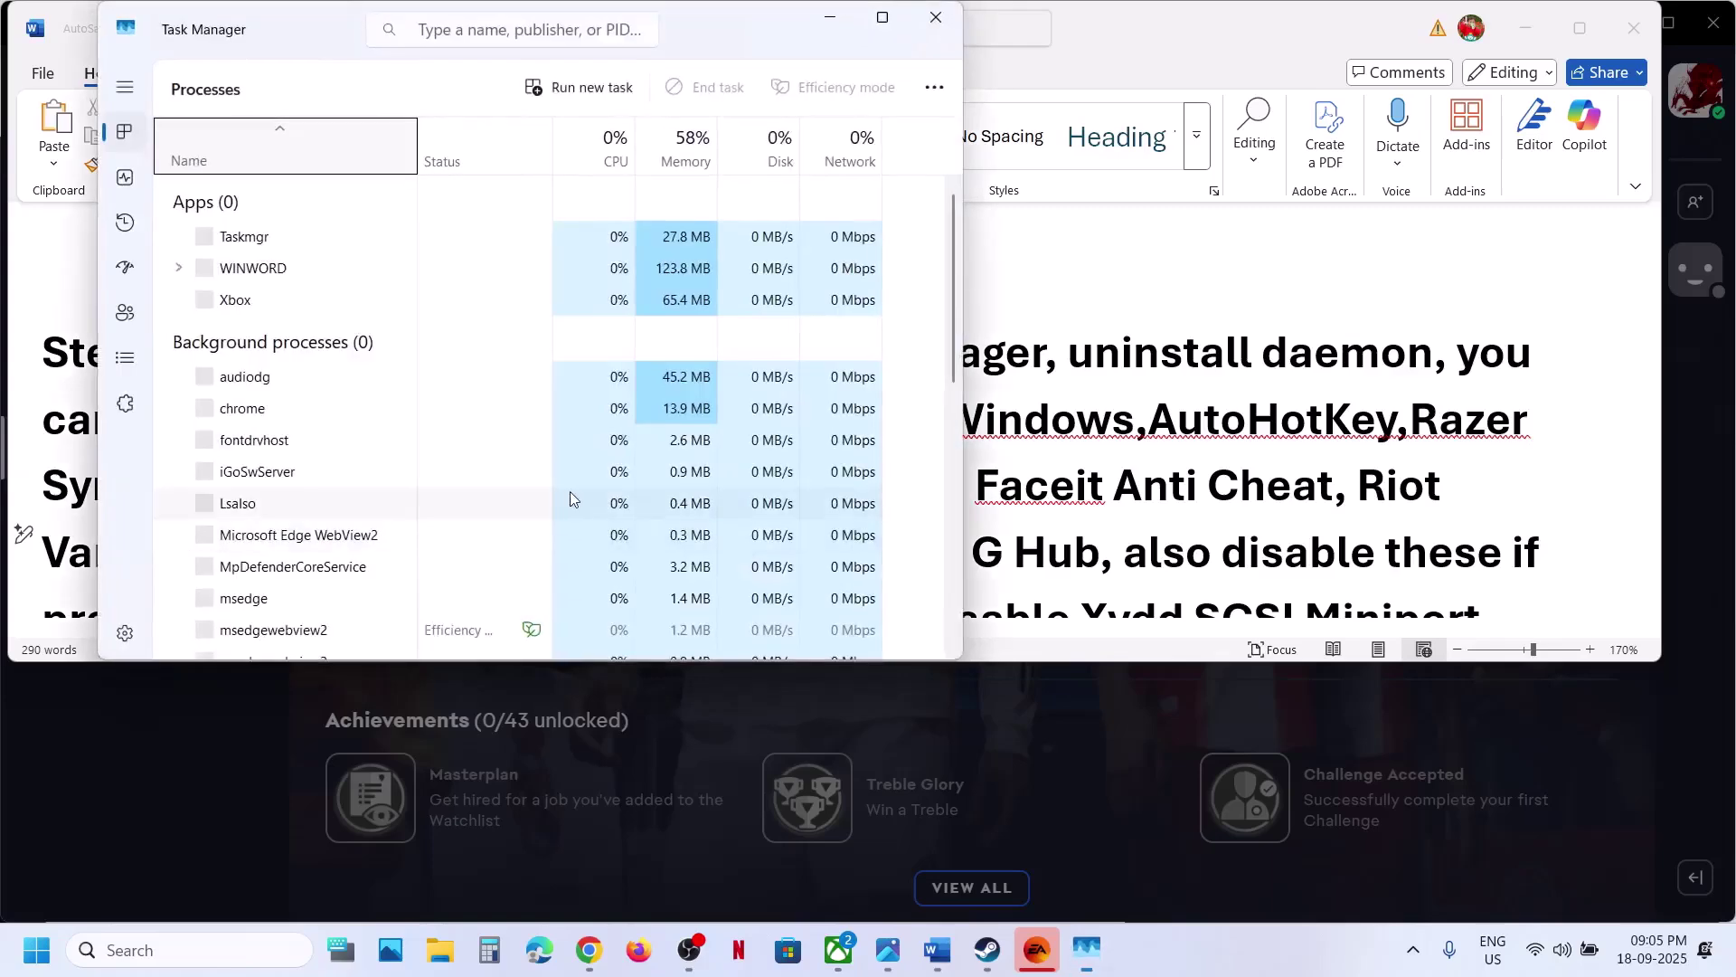
scroll(346, 502, "down", 5)
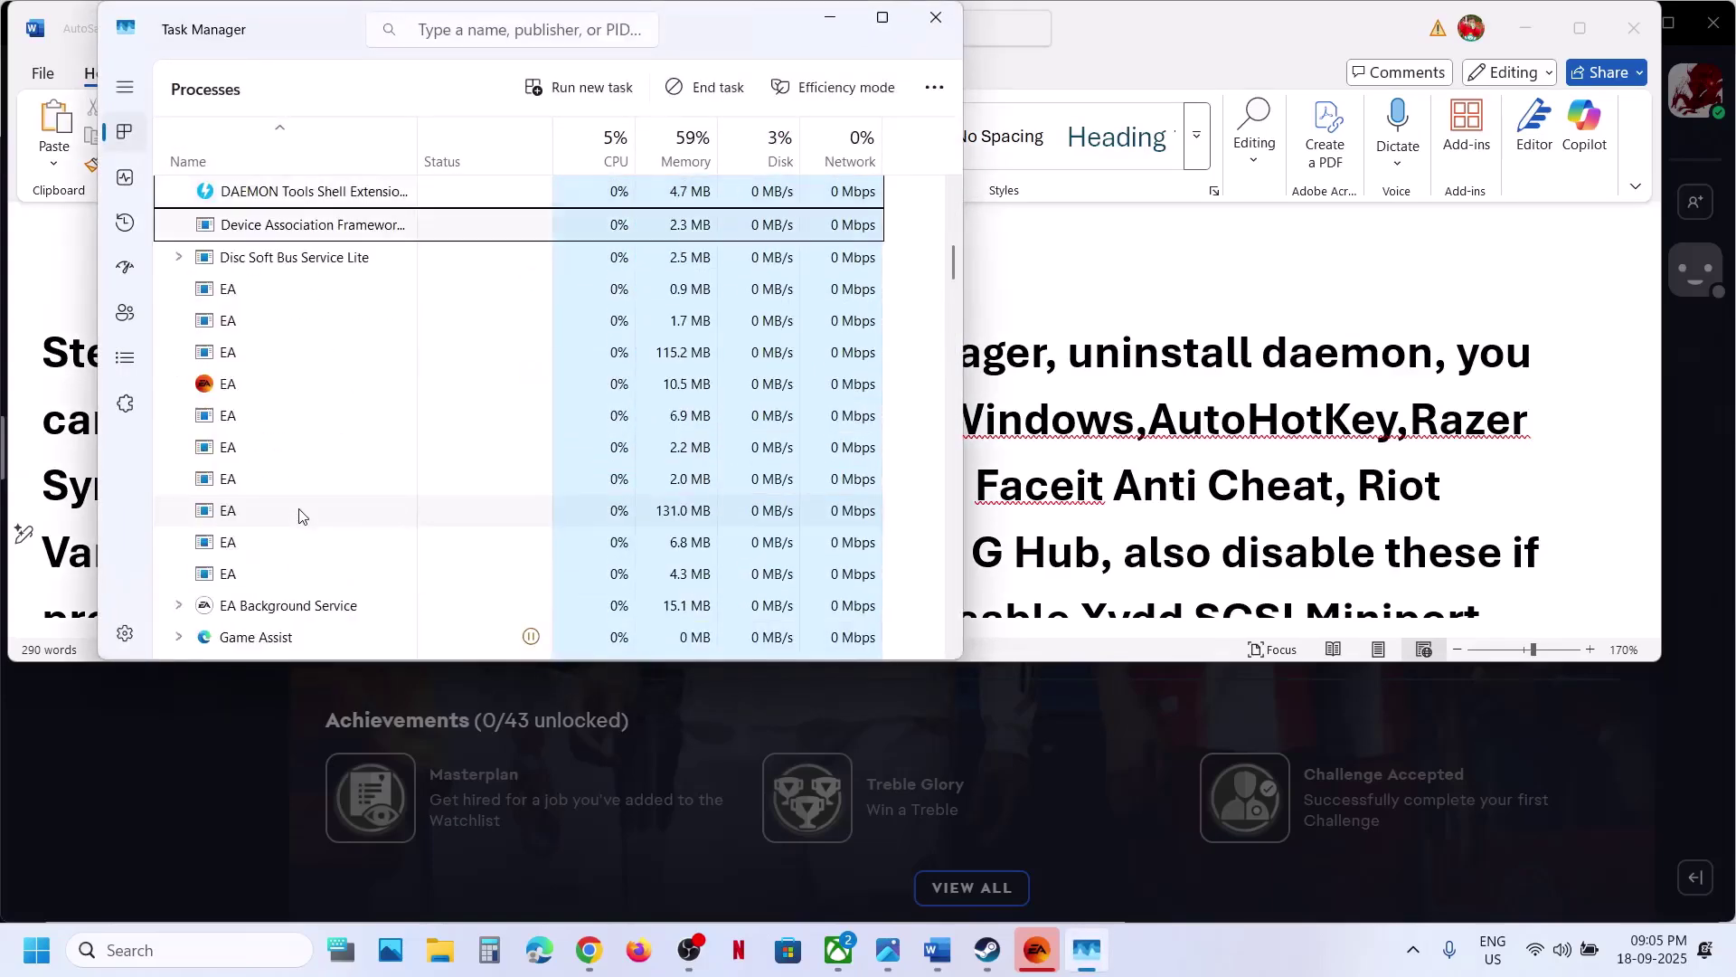
scroll(308, 479, "up", 3)
right_click(253, 278)
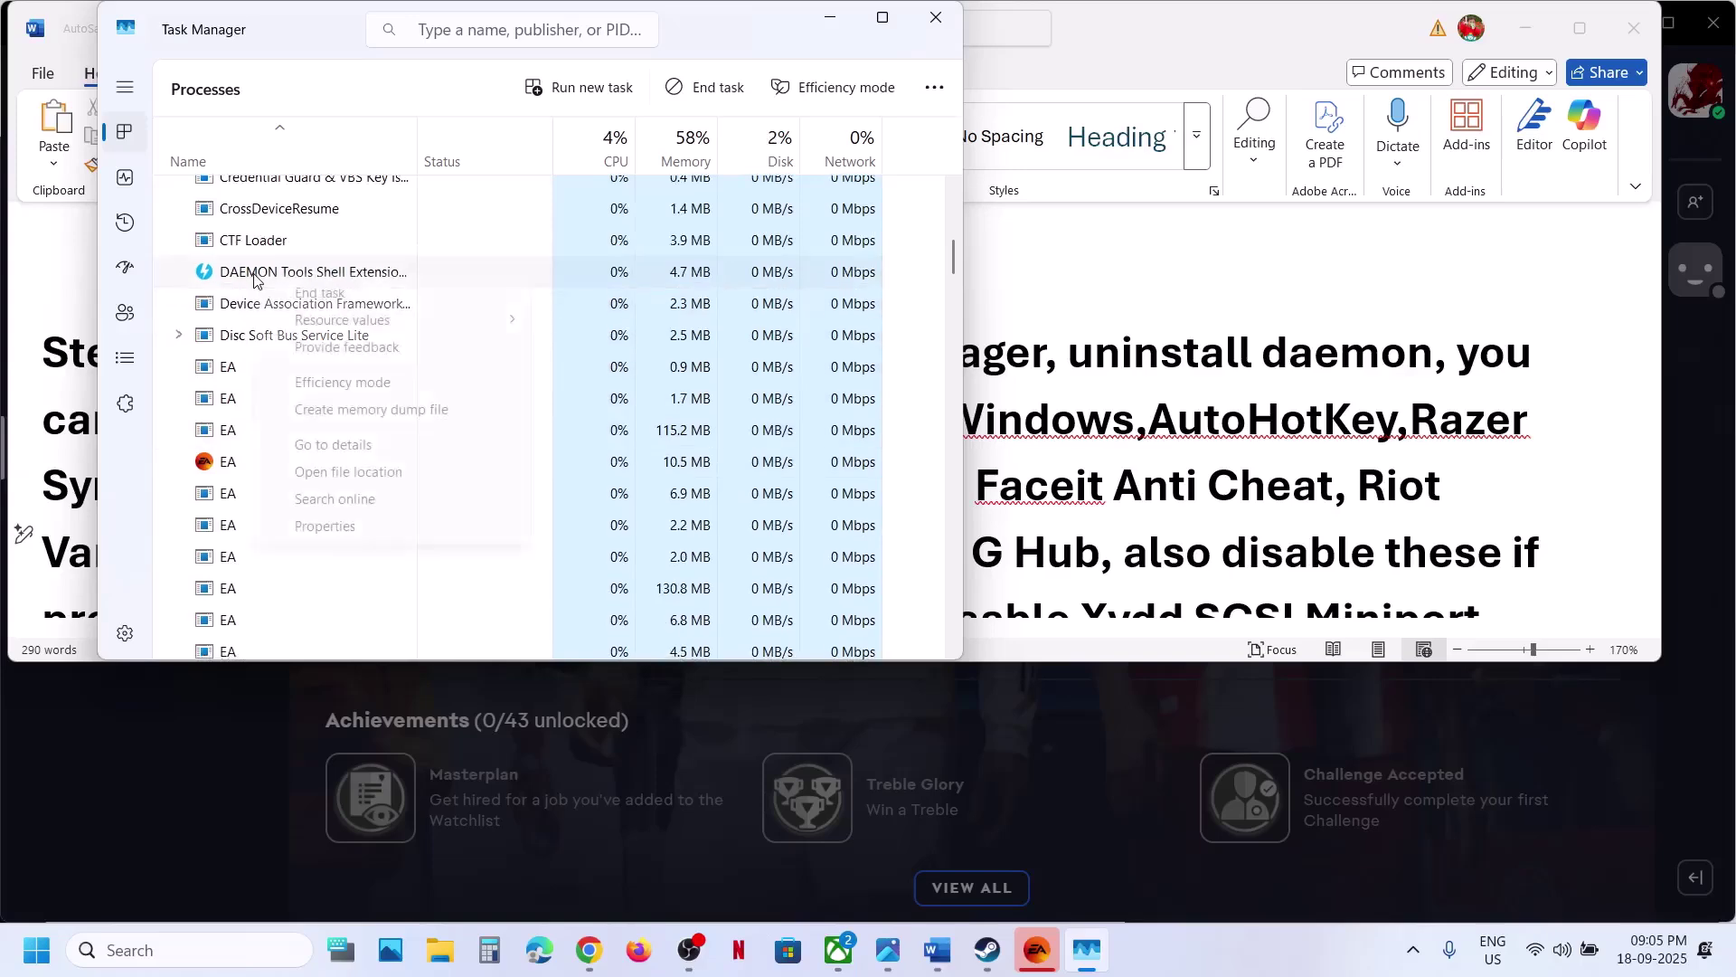
left_click(340, 292)
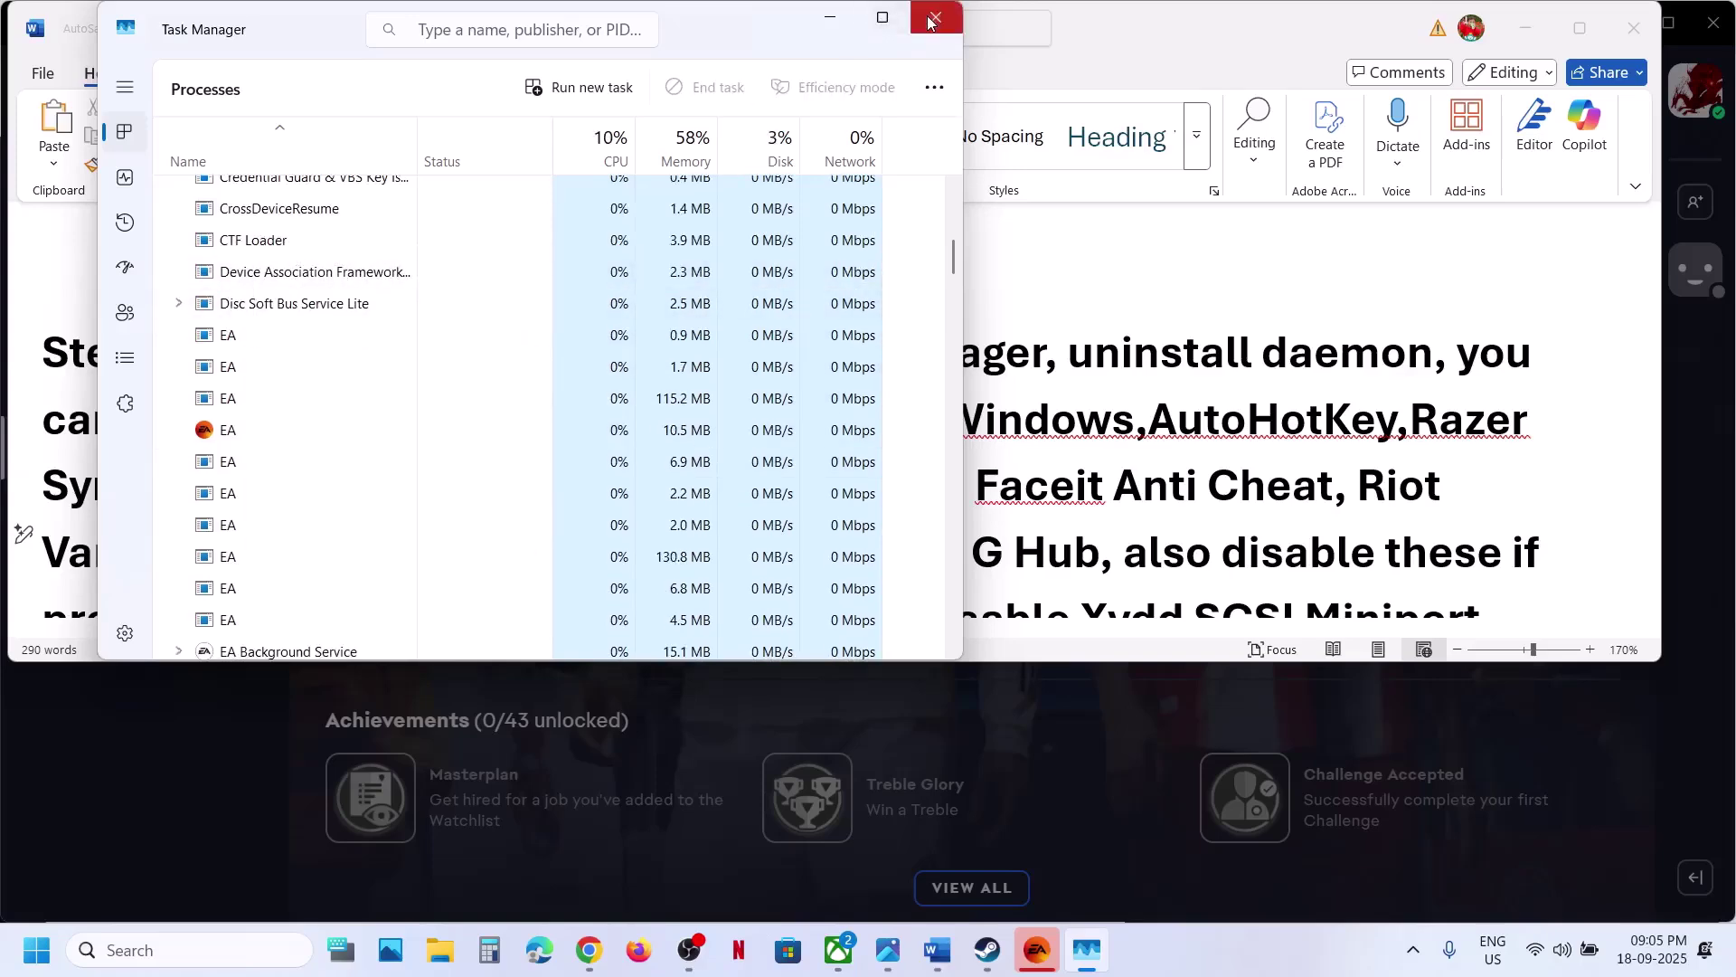
left_click(936, 18)
Step: Disable DAEMON Tools Lite Virtual SCSI Bus under Storage controllers, declining the restart
right_click(36, 949)
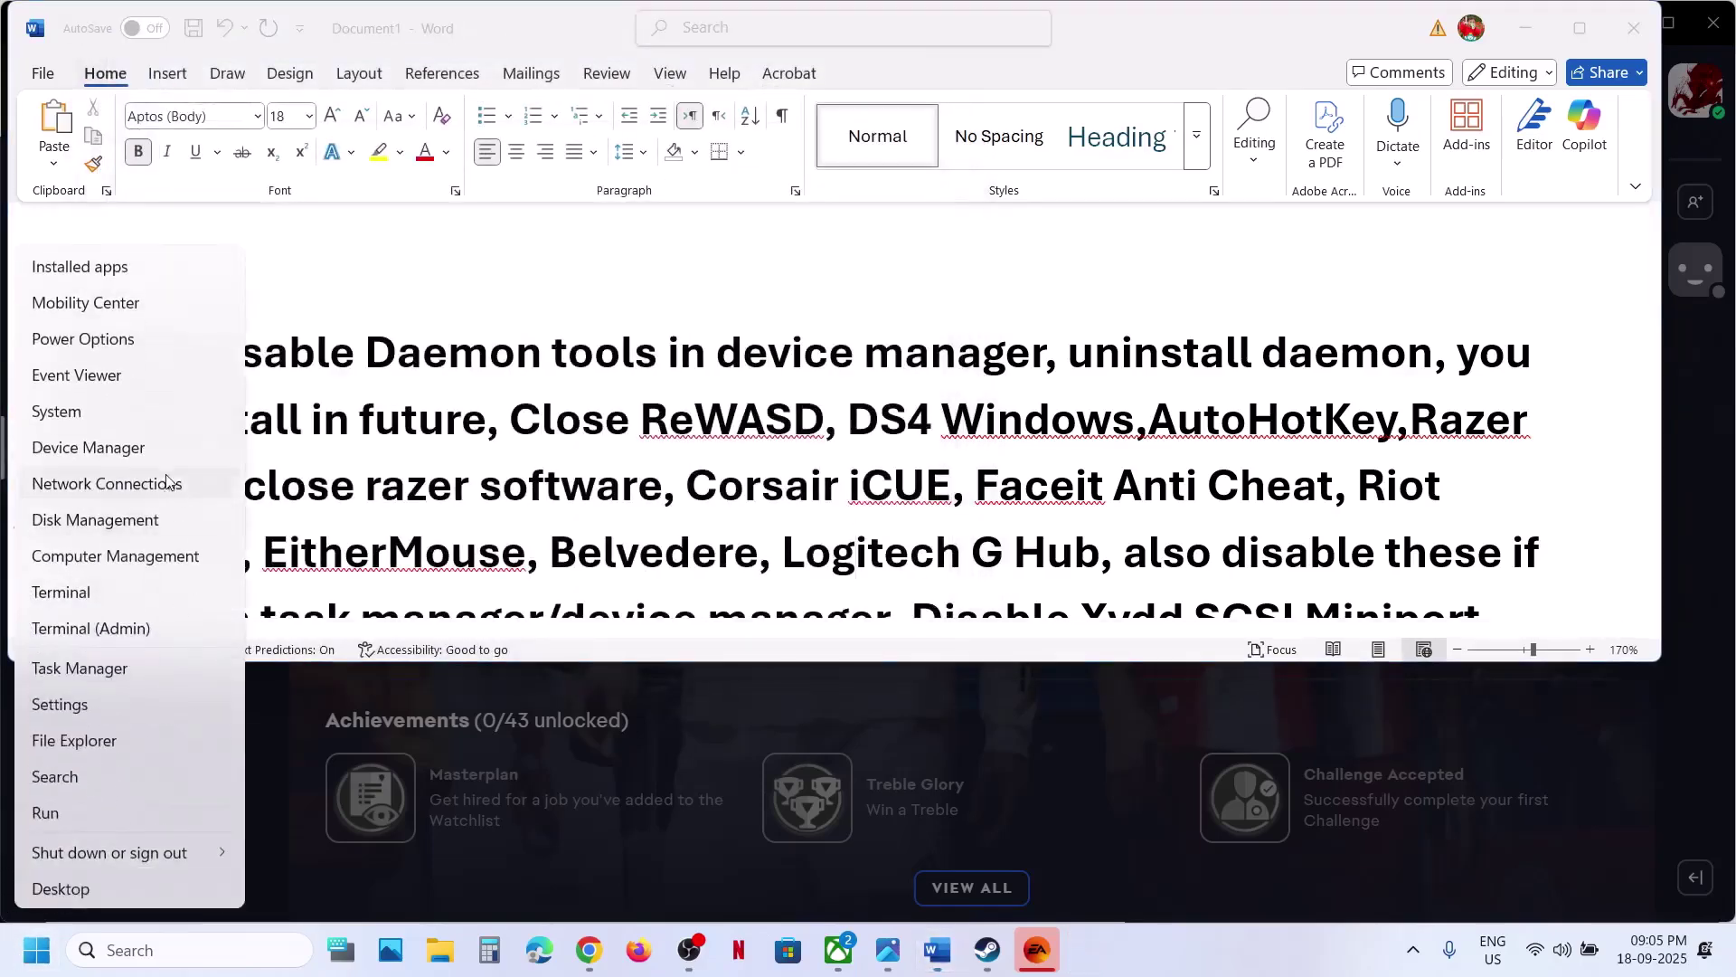
left_click(101, 447)
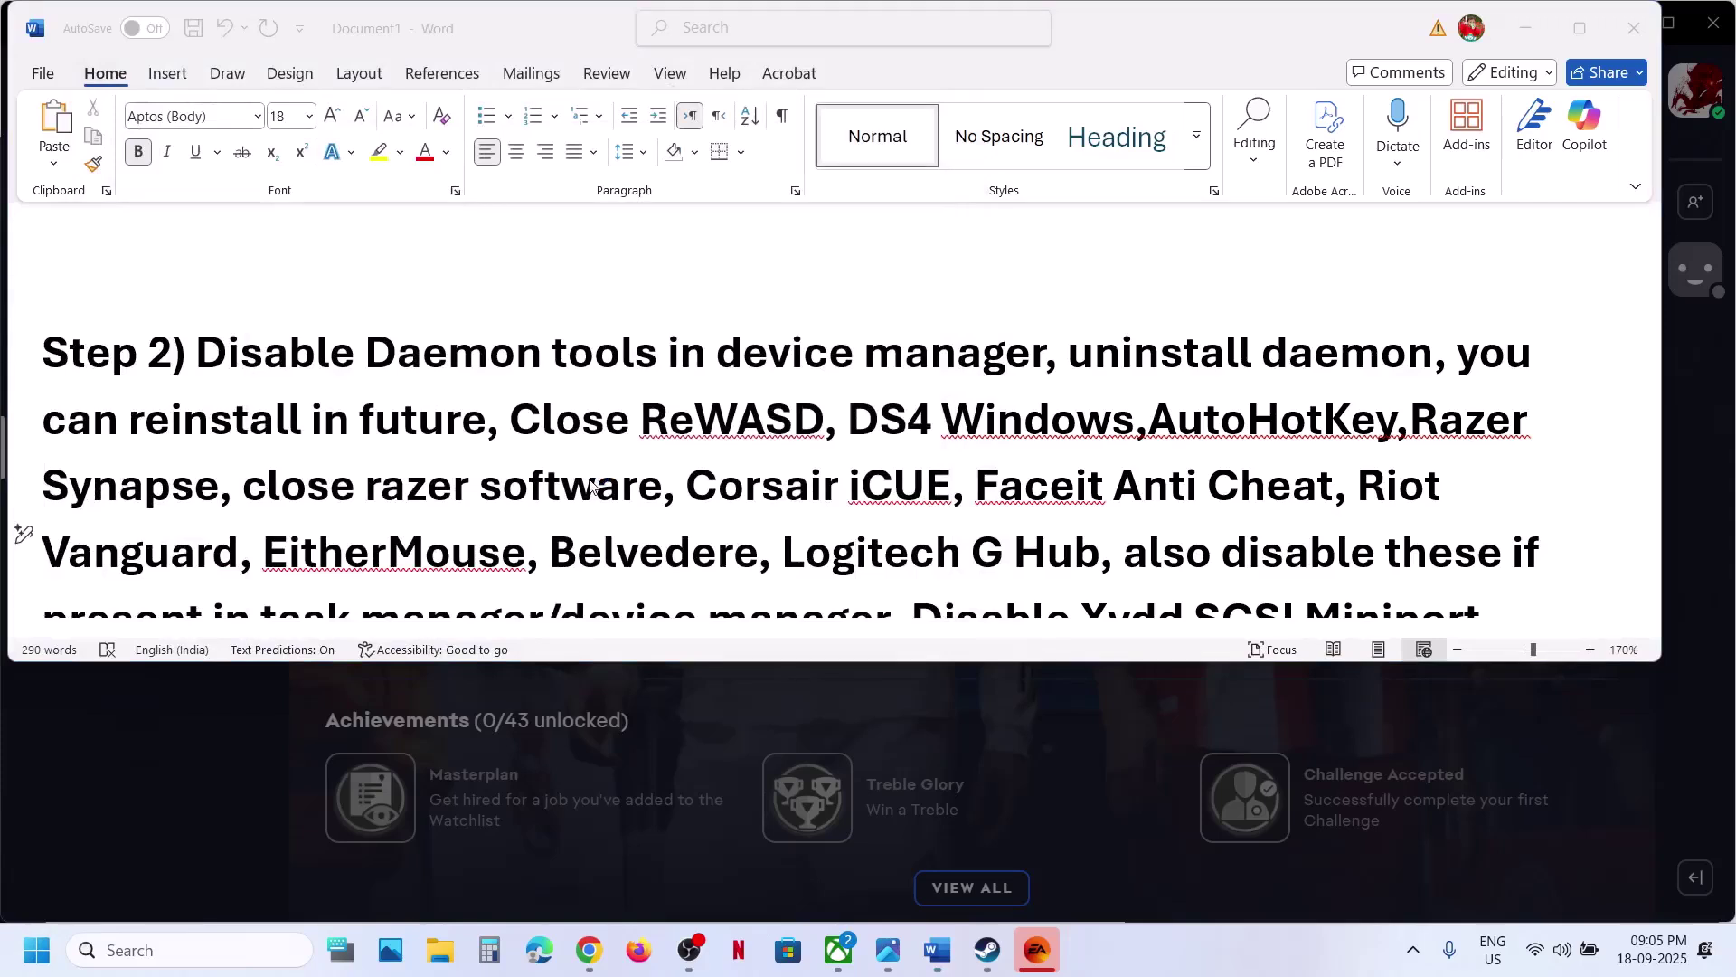
scroll(262, 465, "down", 1)
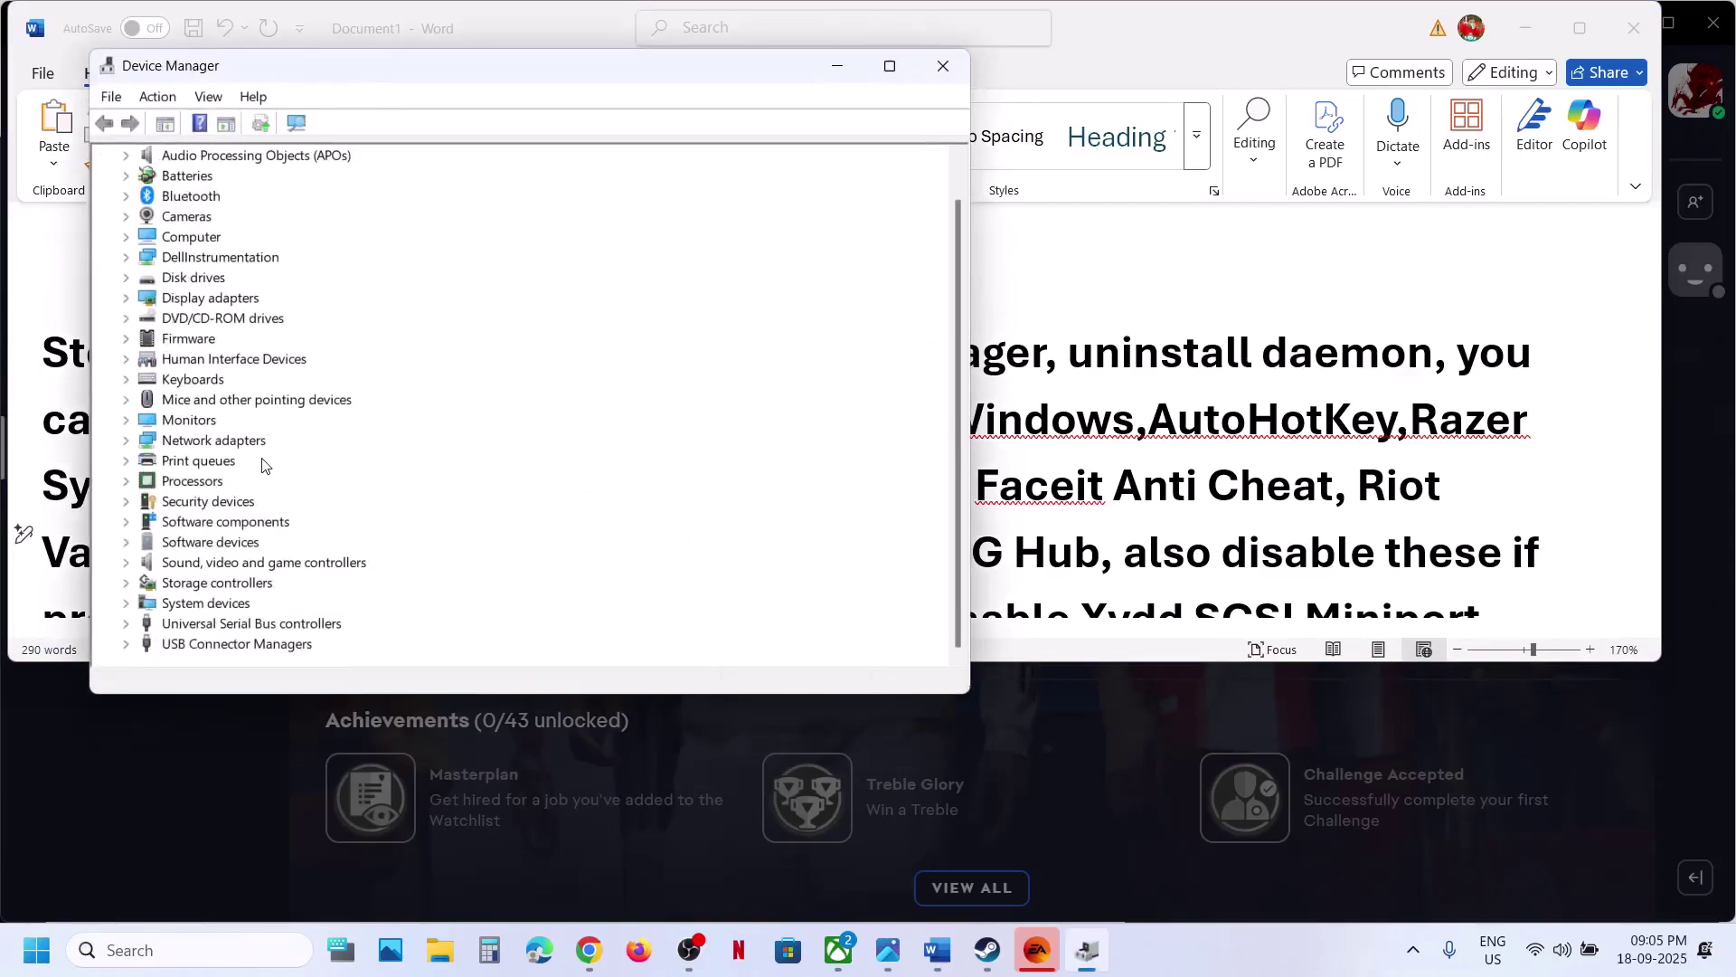
left_click(127, 585)
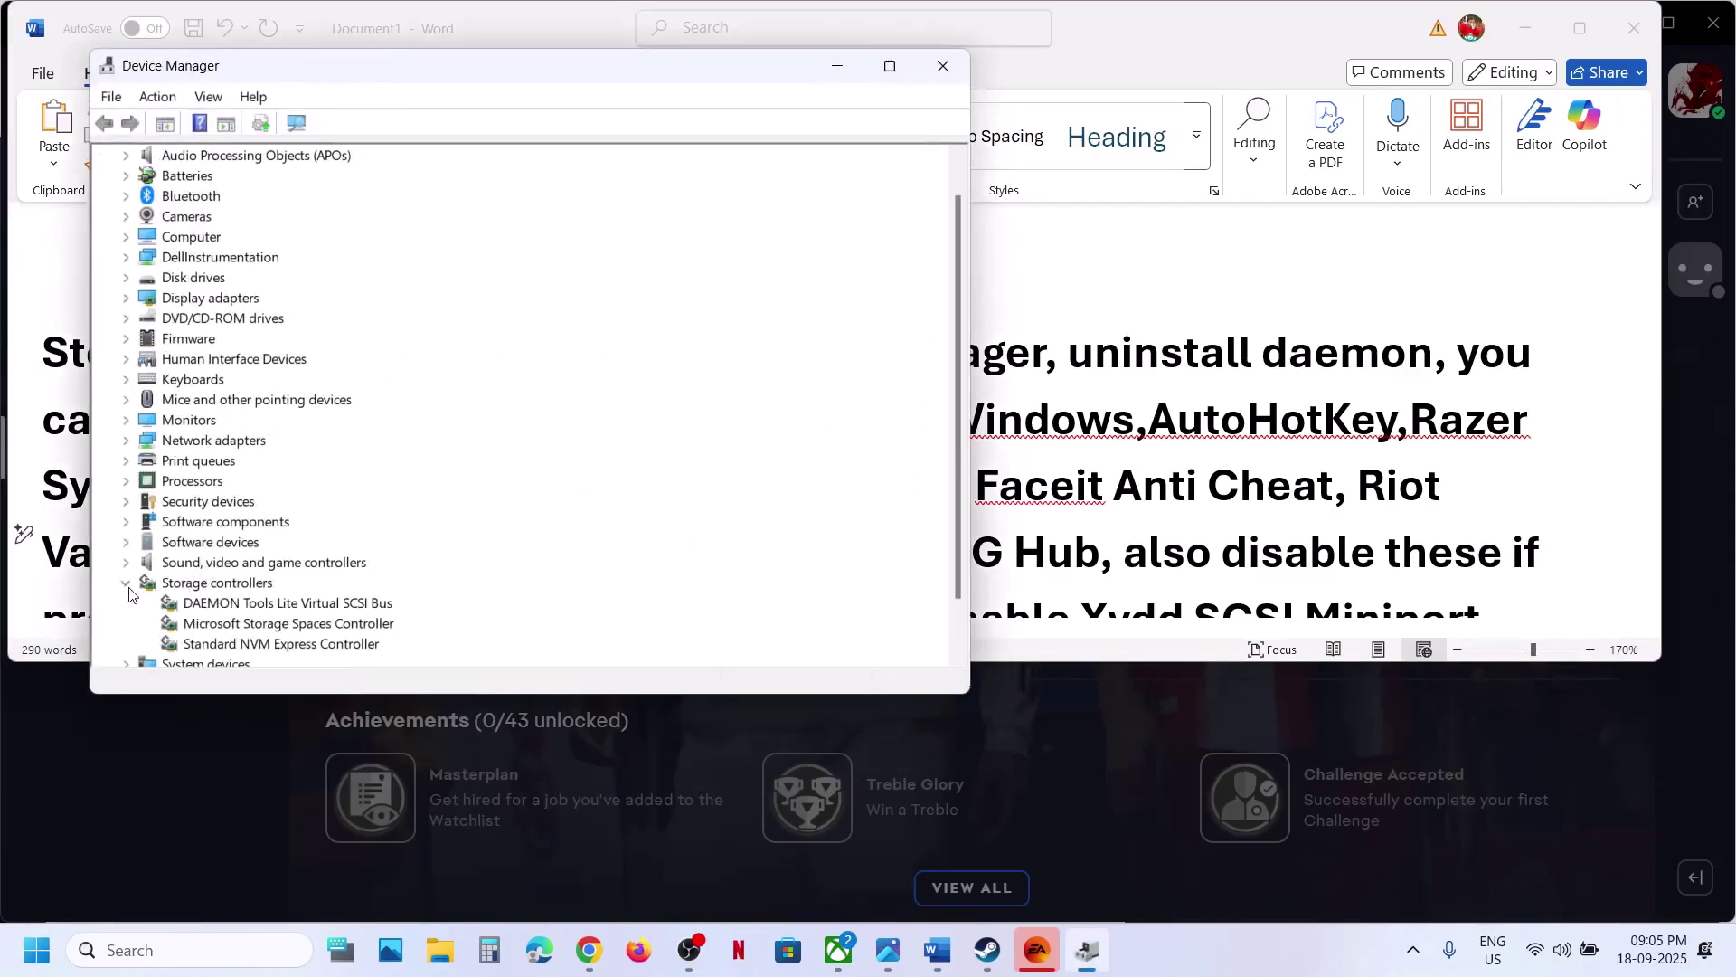
left_click(229, 602)
right_click(232, 603)
left_click(311, 638)
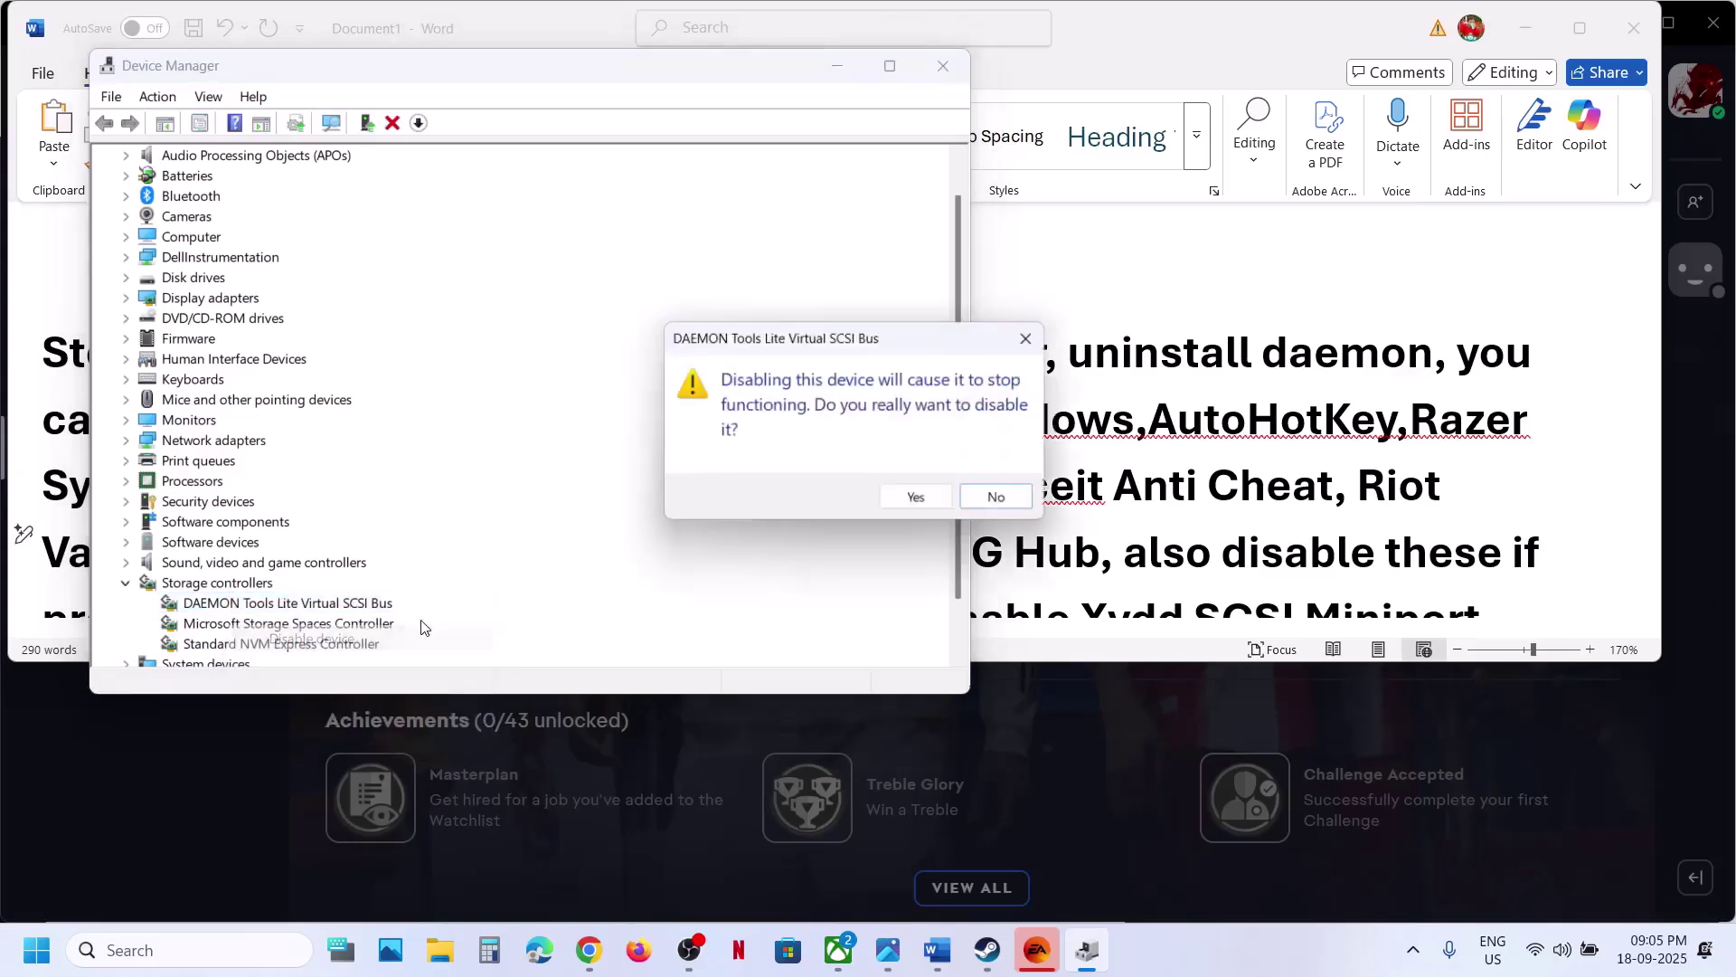
left_click(912, 497)
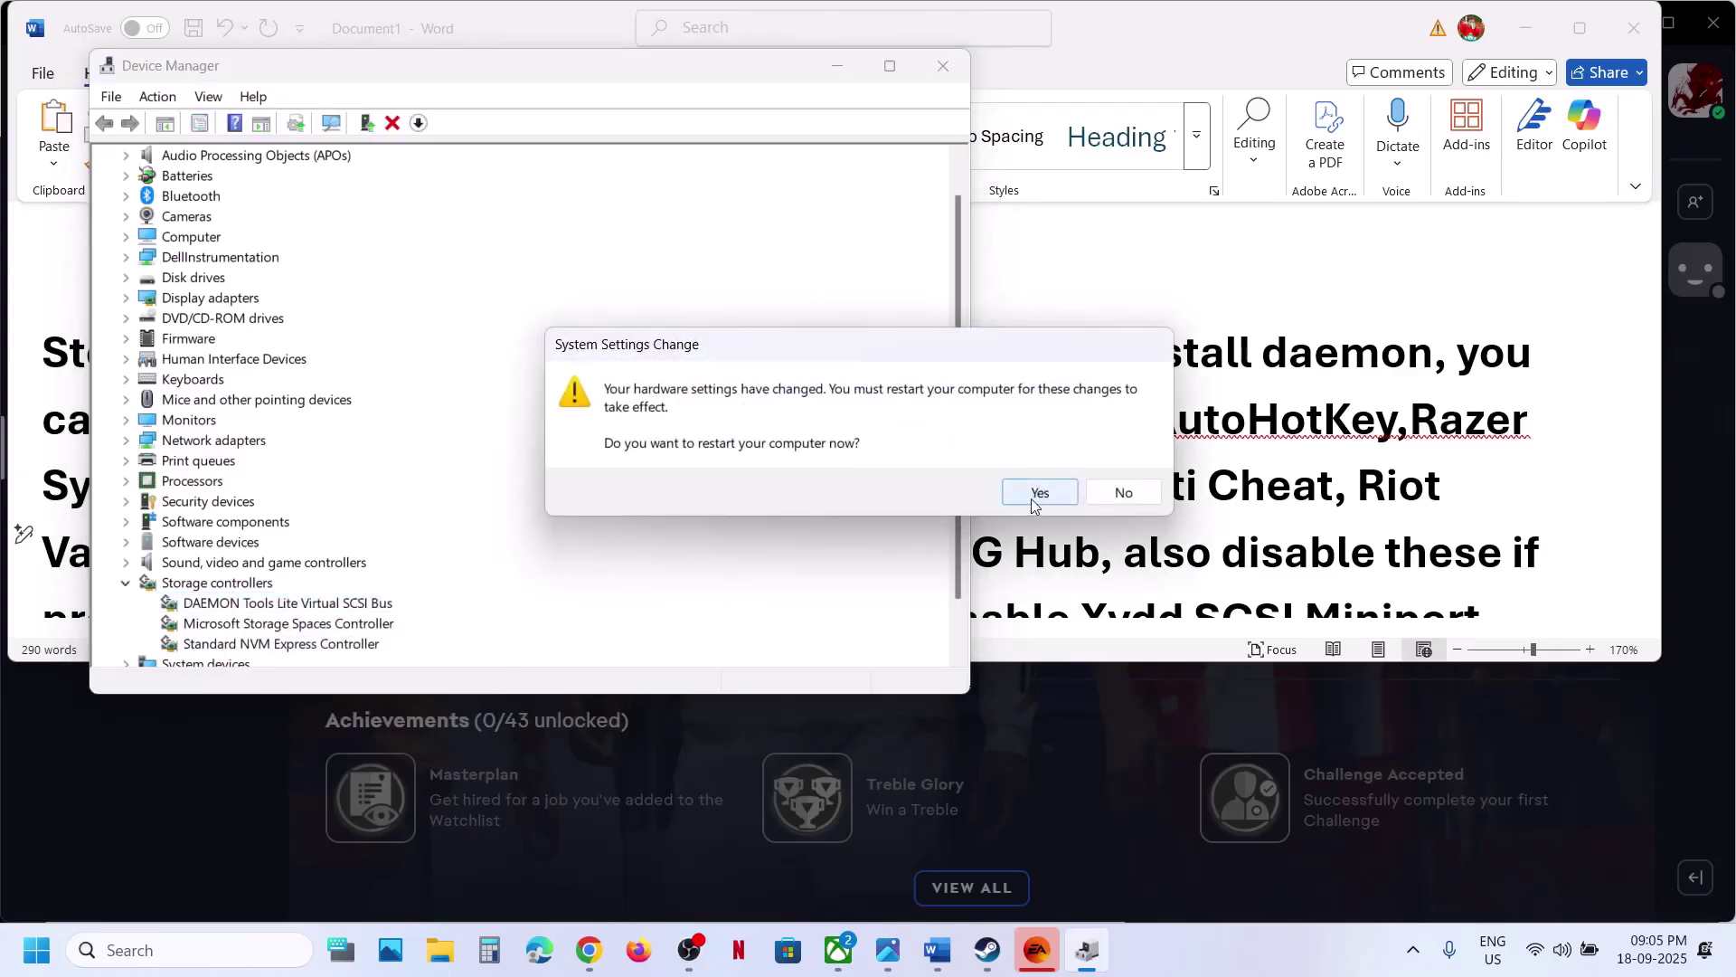
left_click(1123, 491)
Step: Disable DAEMON Tools Lite Virtual USB Bus under Universal Serial Bus controllers and close Device Manager
scroll(408, 555, "down", 2)
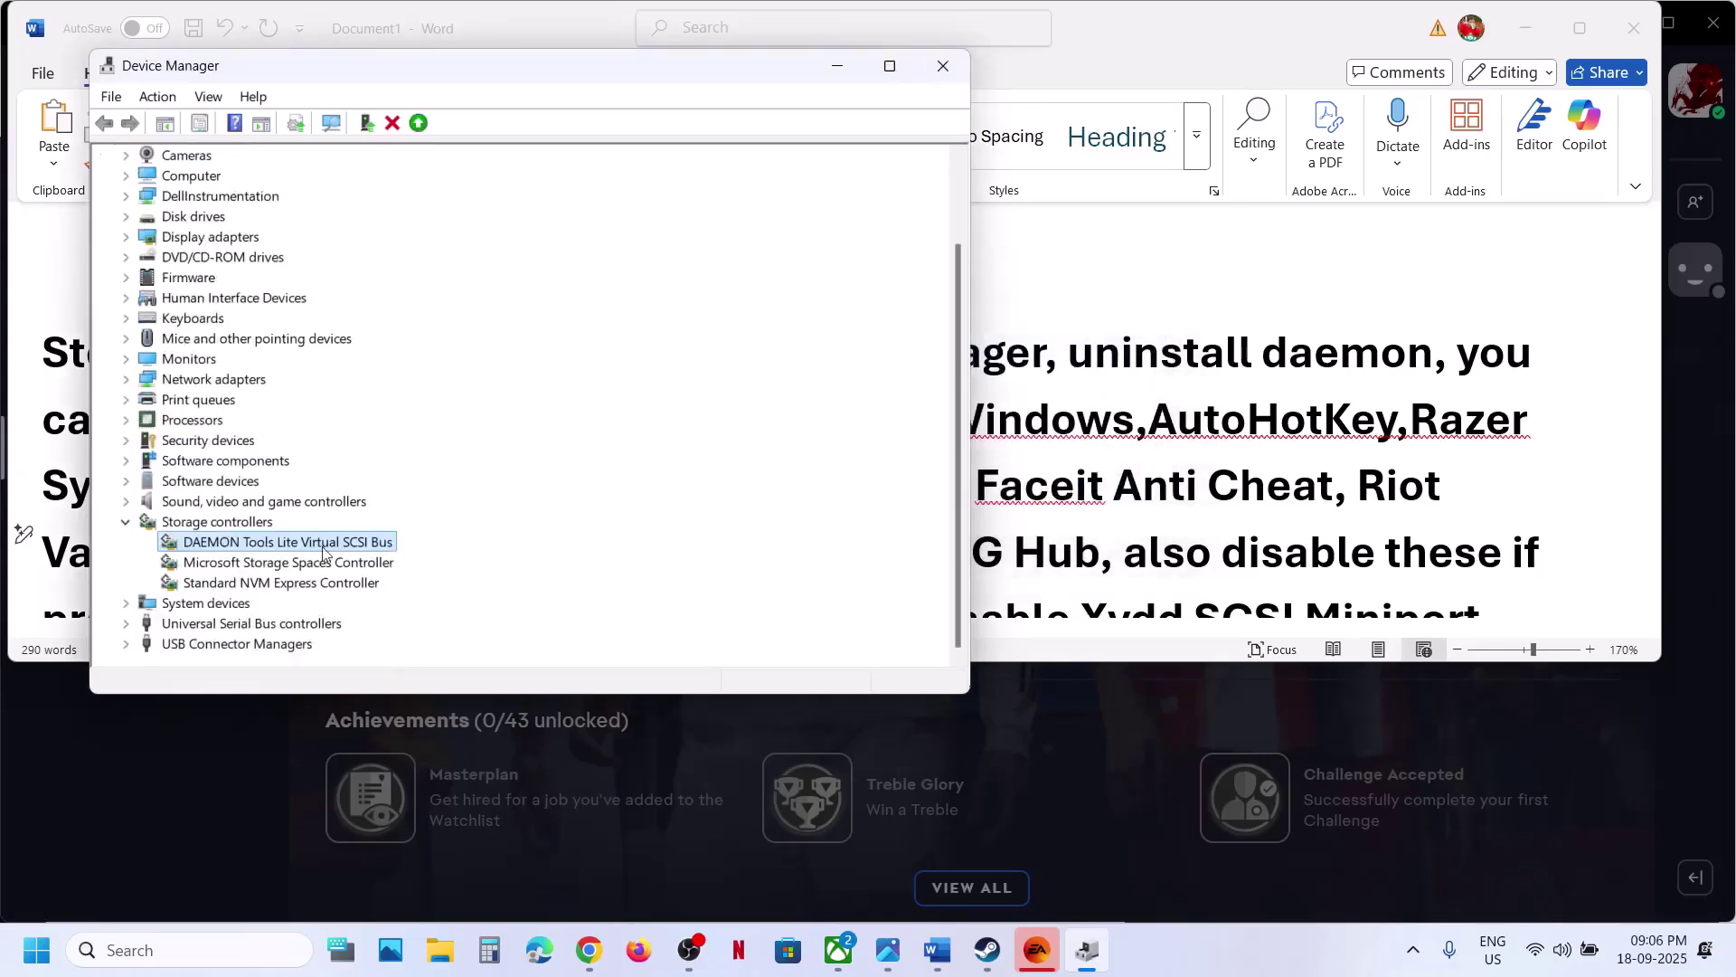
right_click(237, 549)
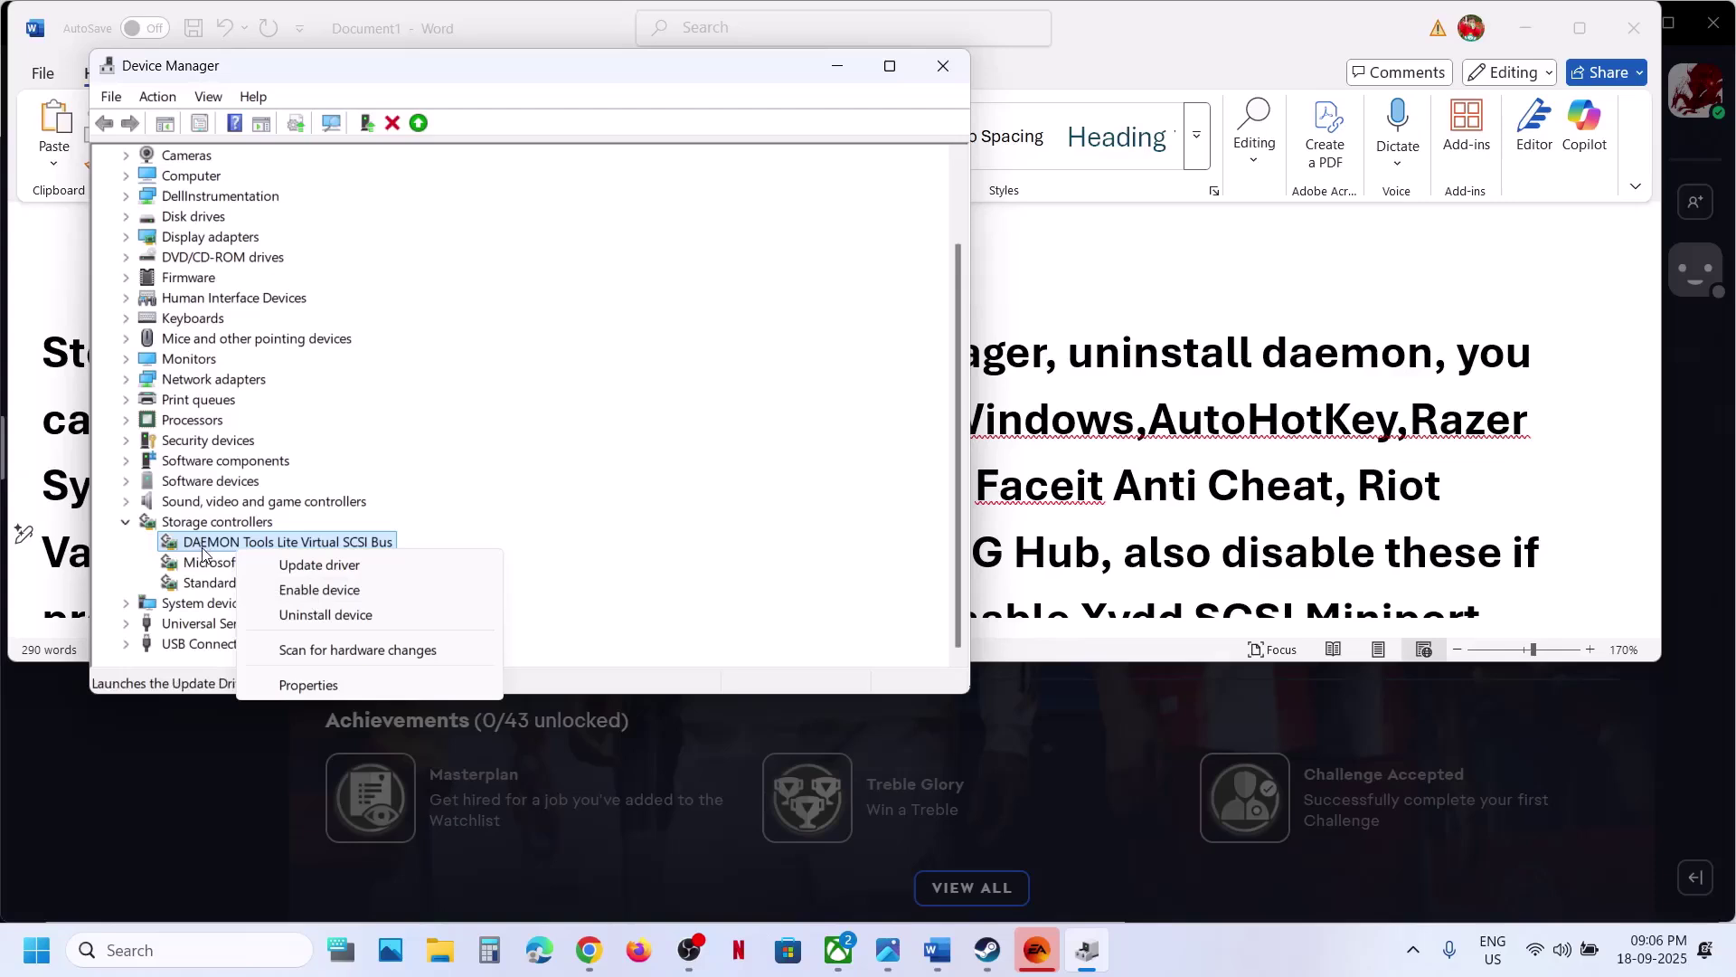
left_click(133, 624)
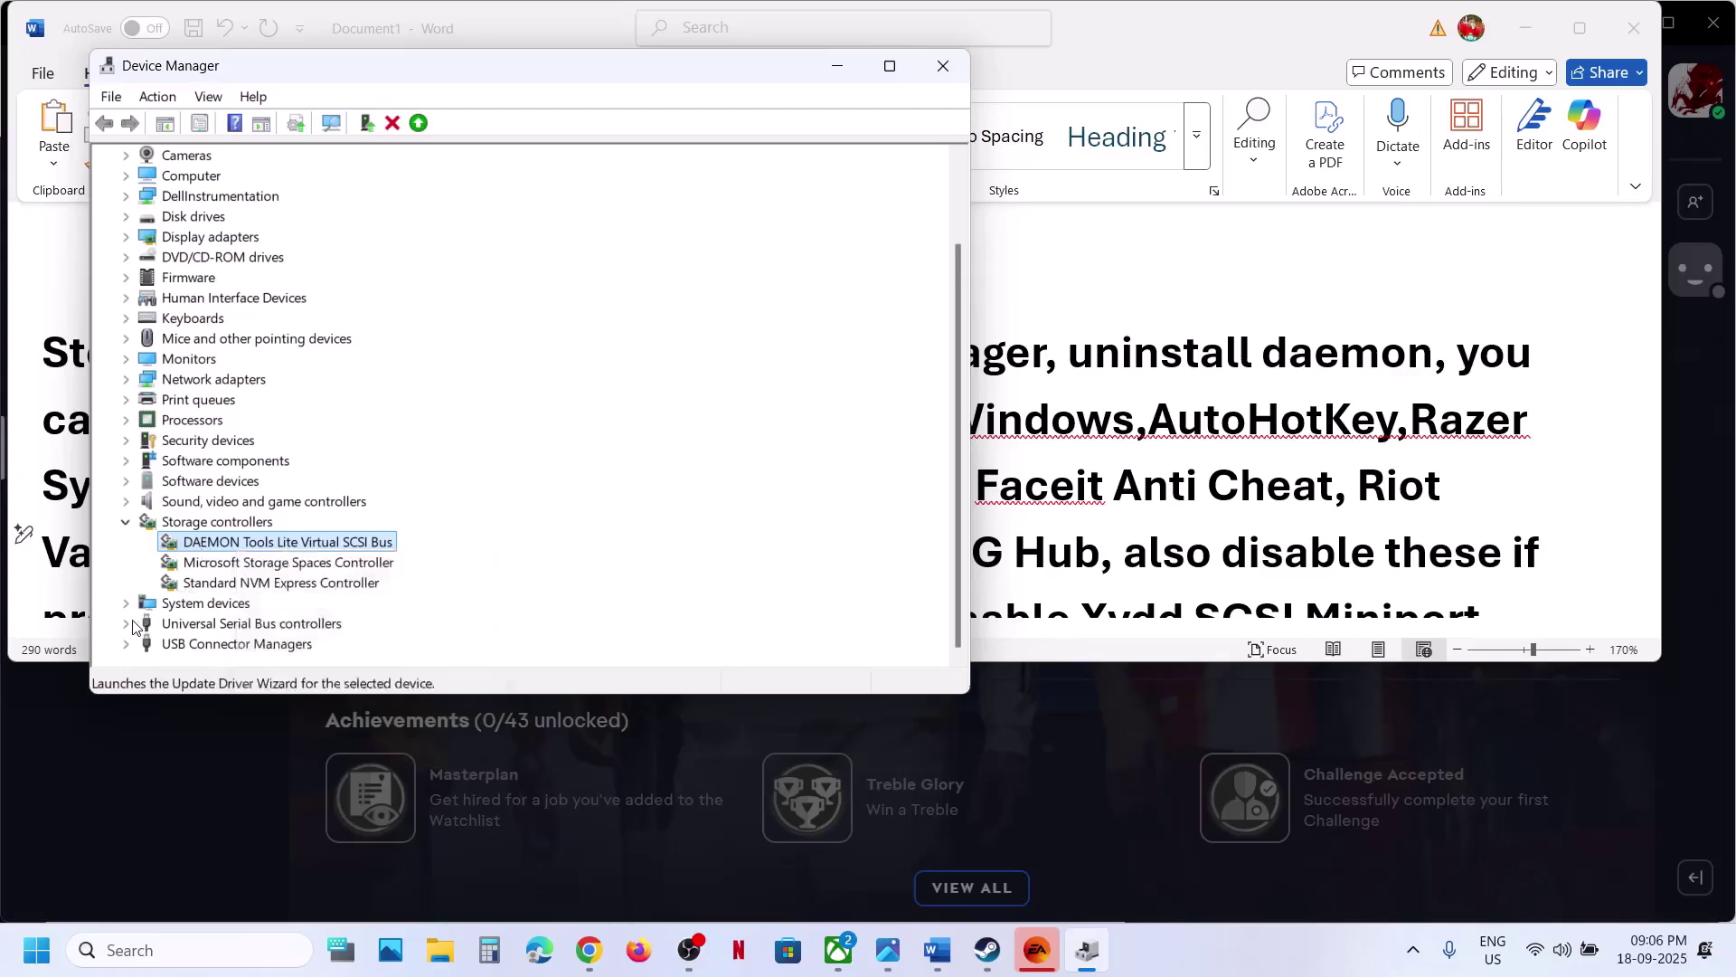
left_click(126, 624)
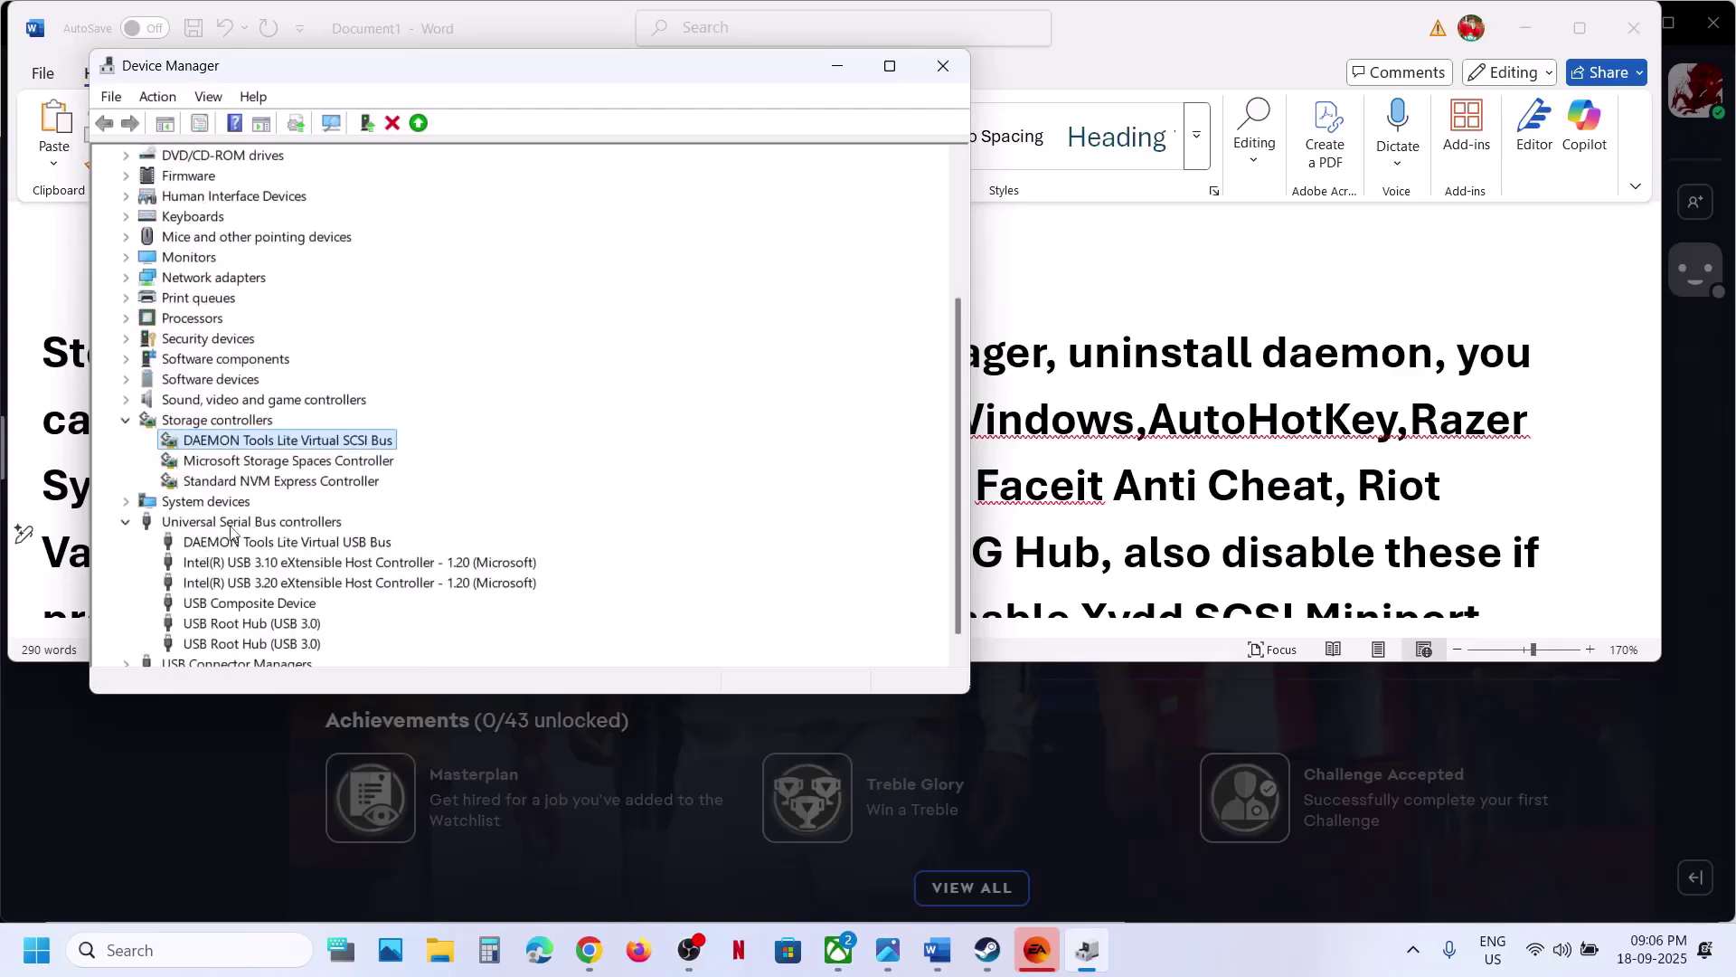
right_click(323, 541)
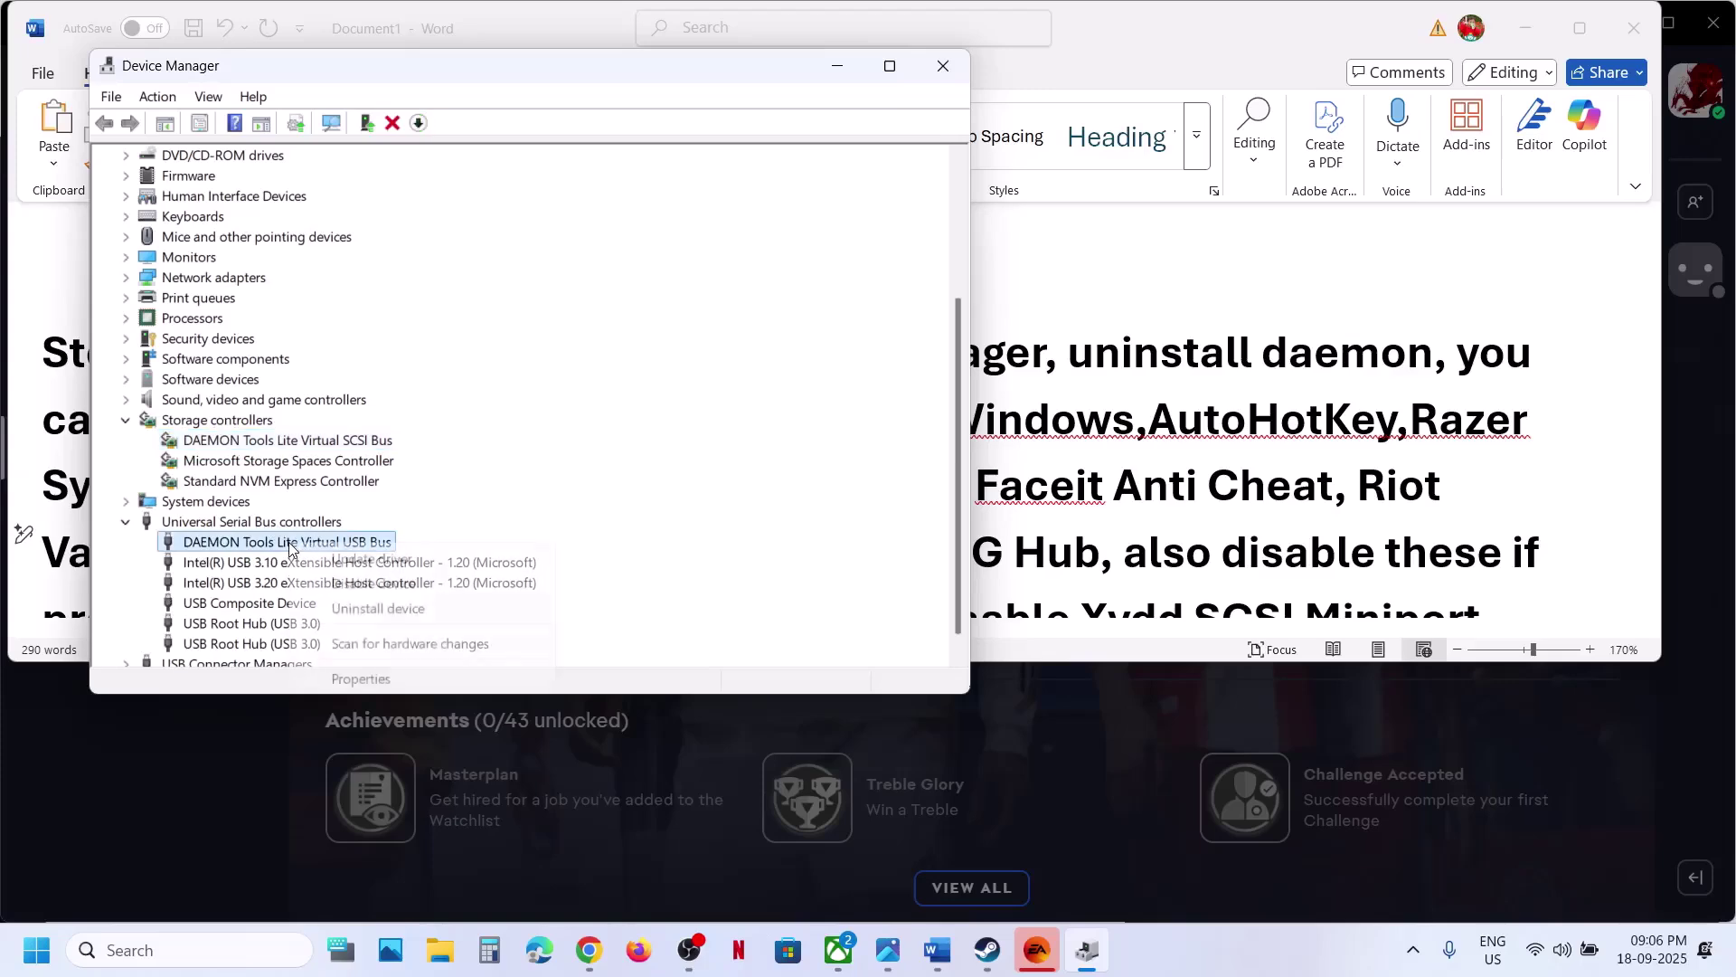
left_click(371, 582)
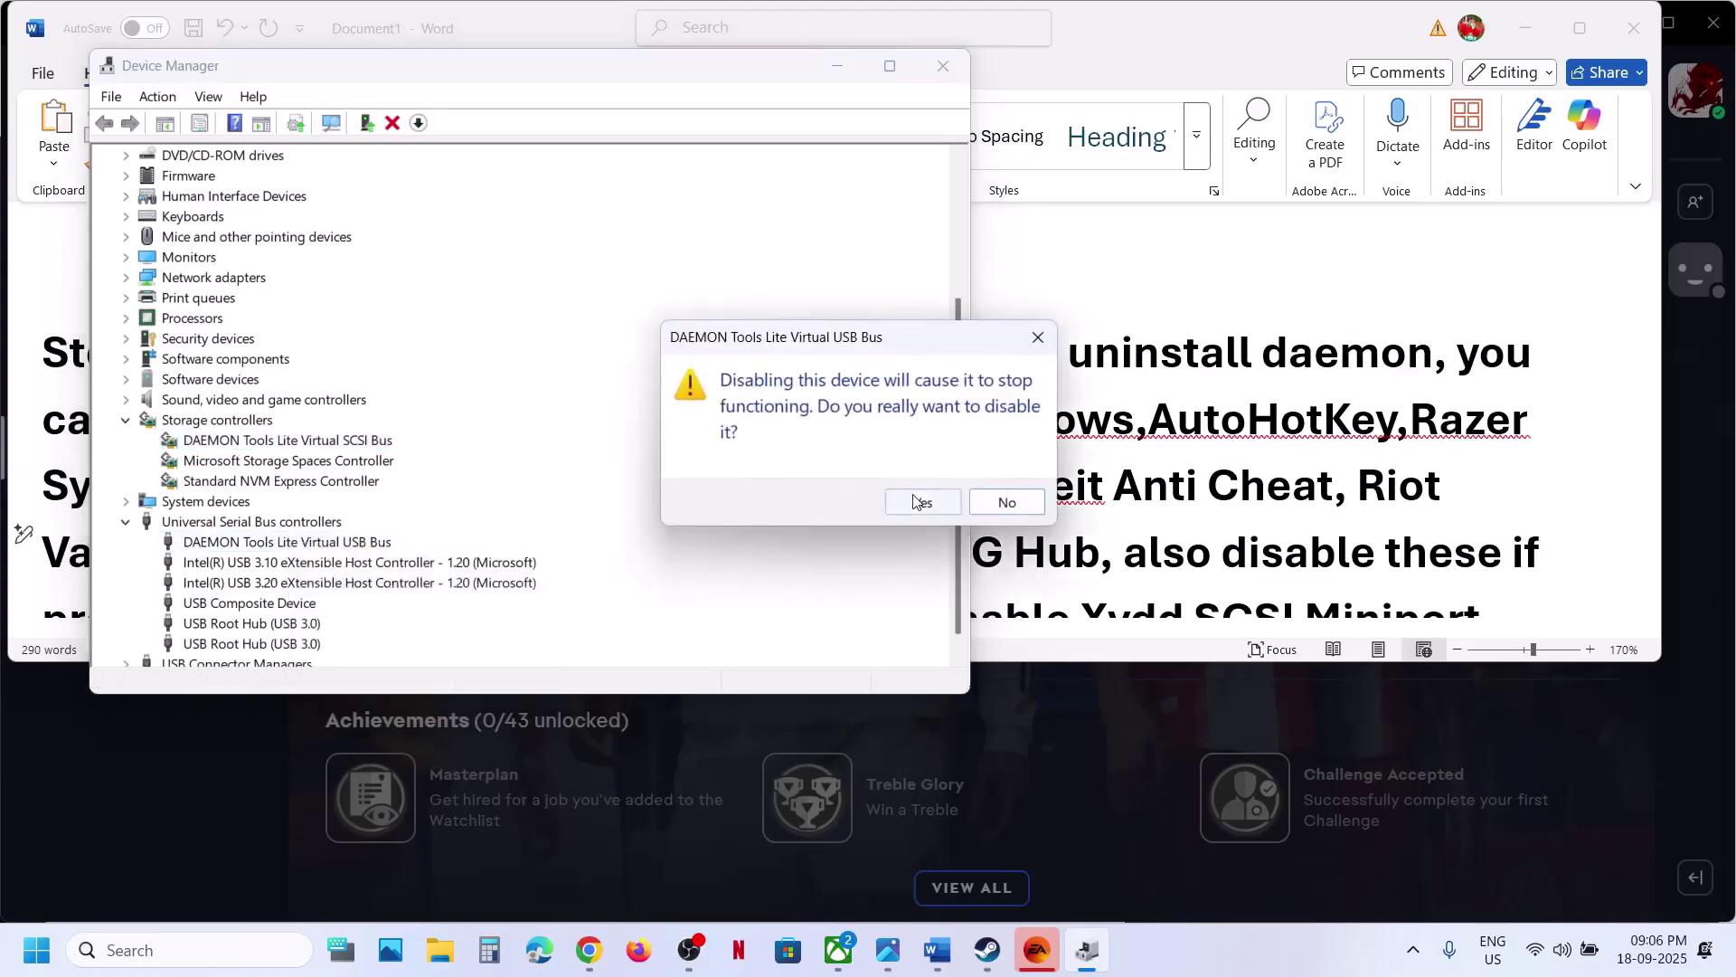
left_click(915, 501)
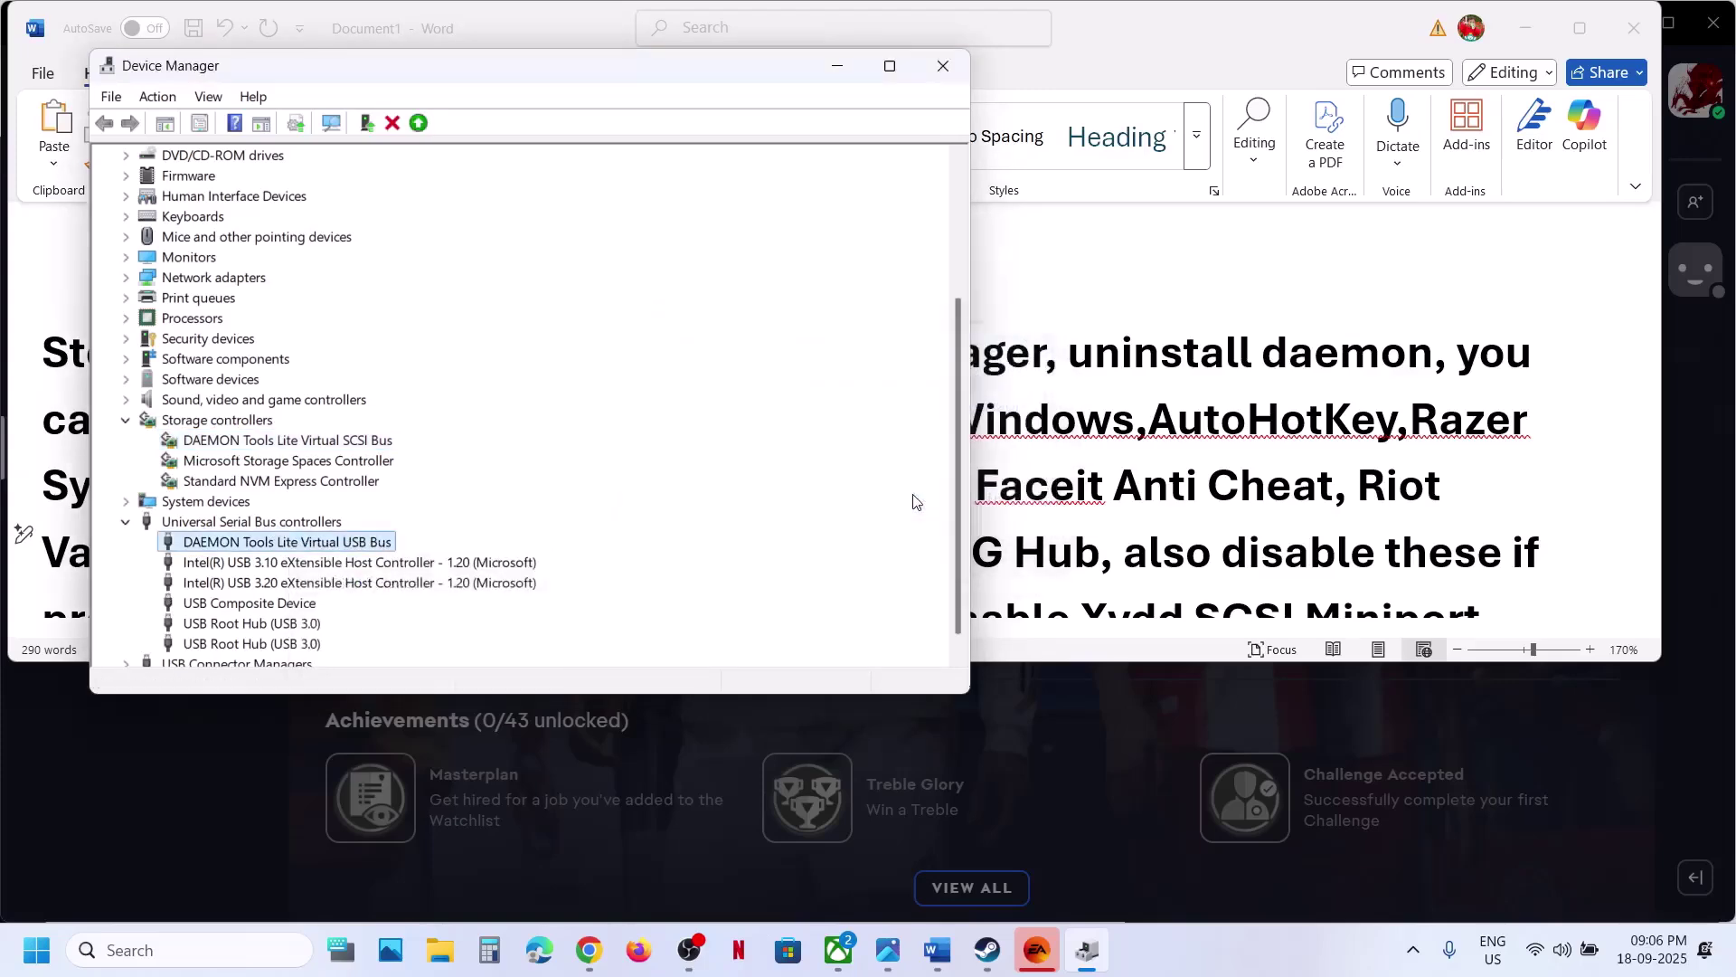
left_click(943, 66)
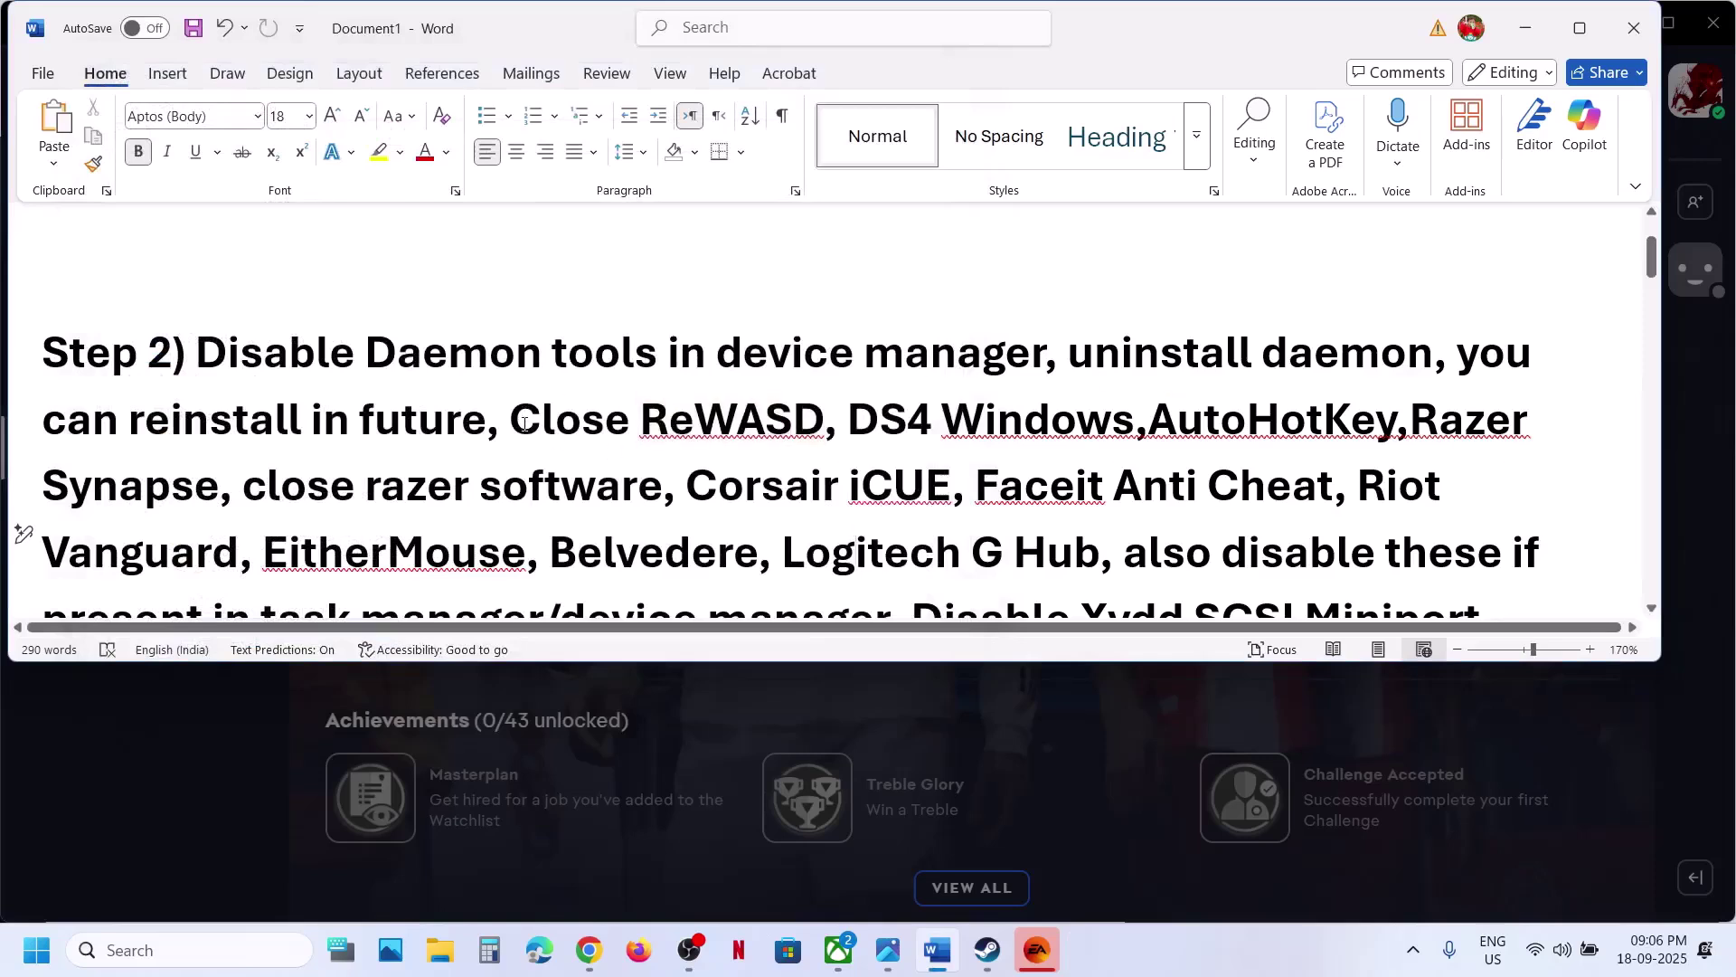
Step: Highlight 'Close ReWASD' and 'DS4 Windows' in the Word notes after checking the hidden tray icons
left_click_drag(534, 421, 821, 423)
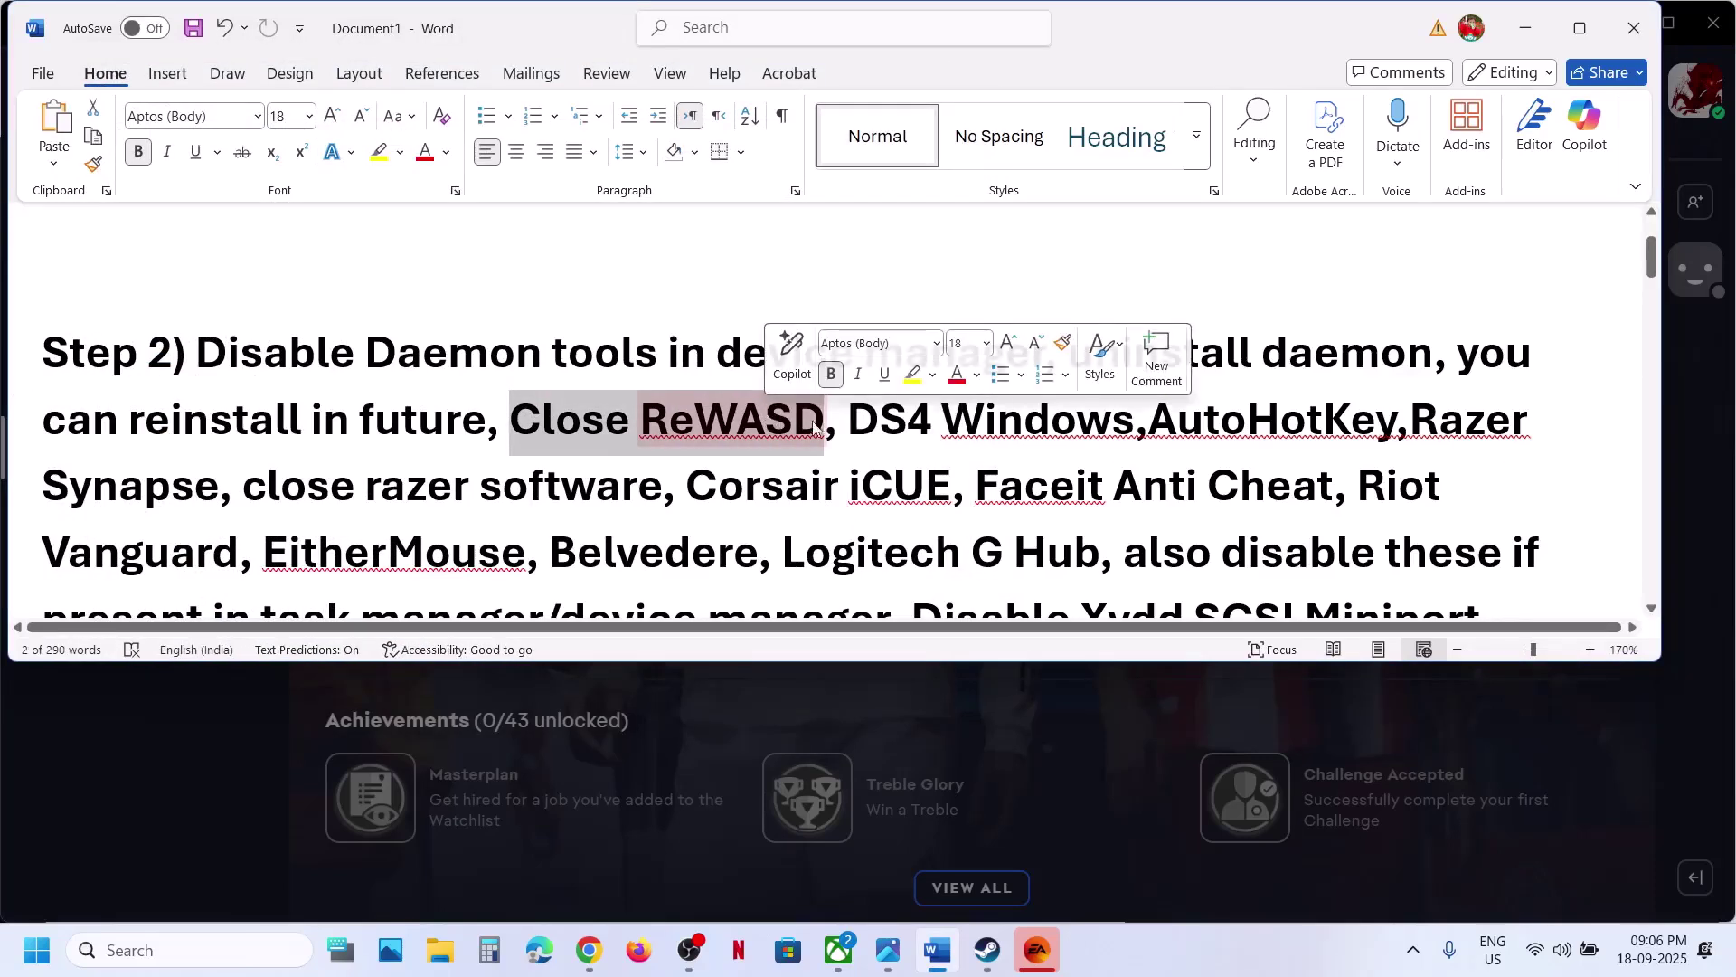
left_click(1413, 949)
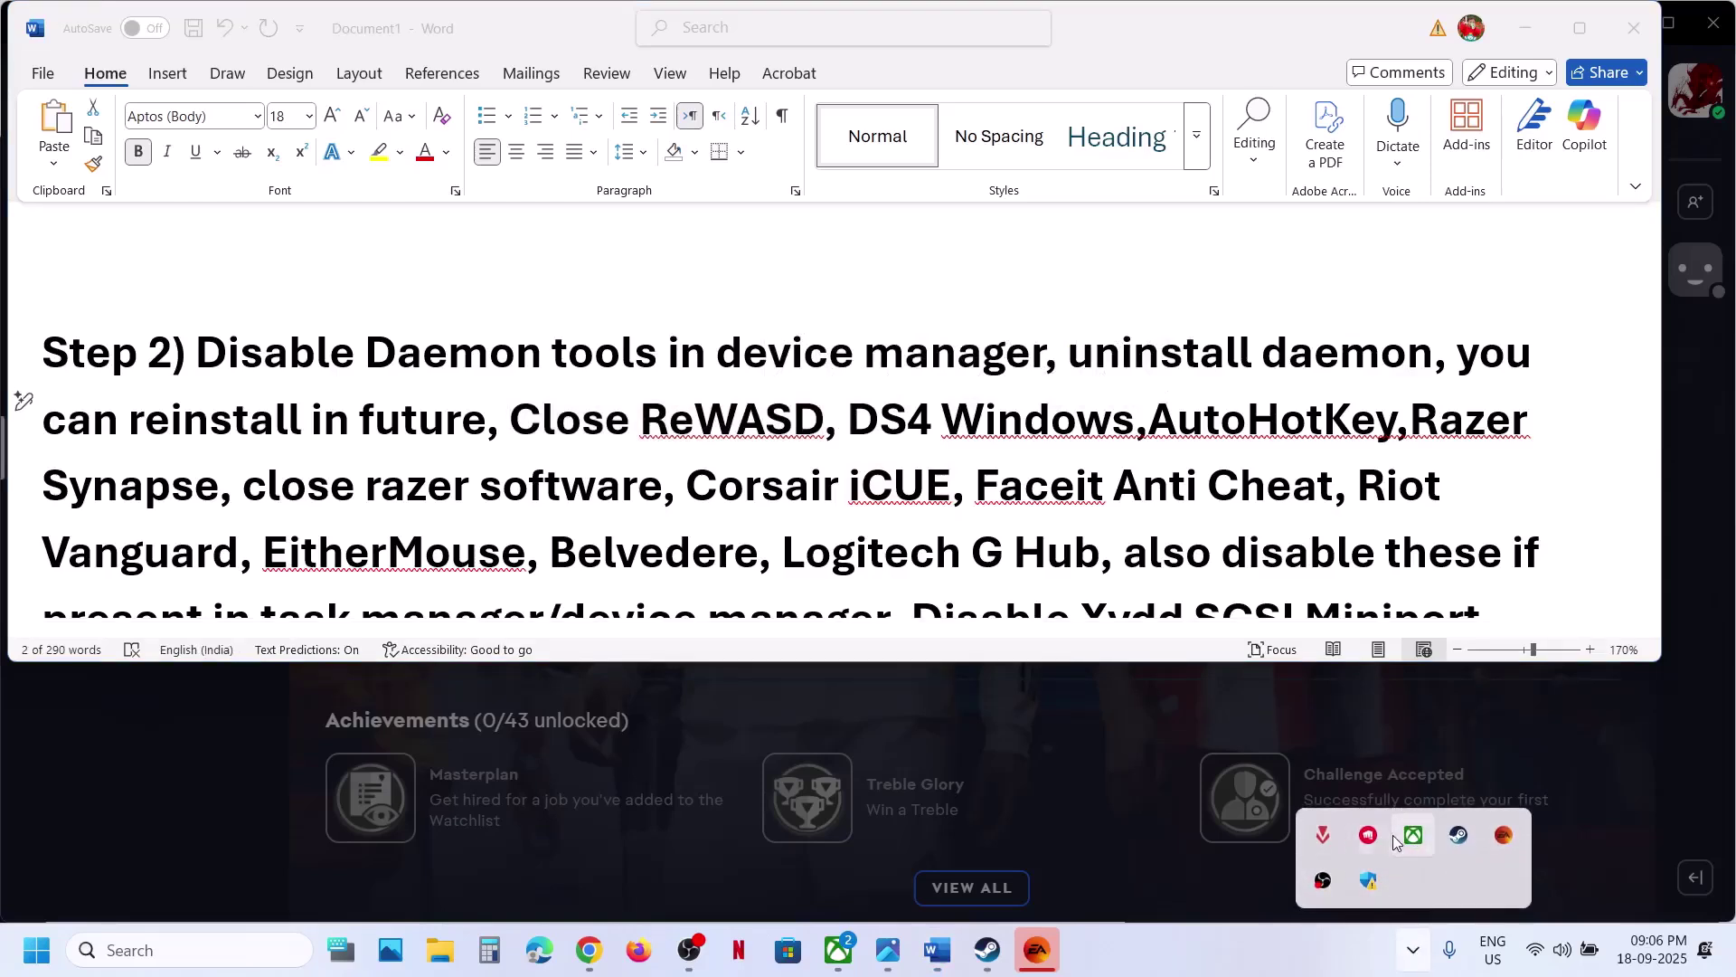
left_click(876, 448)
left_click_drag(882, 420, 1119, 423)
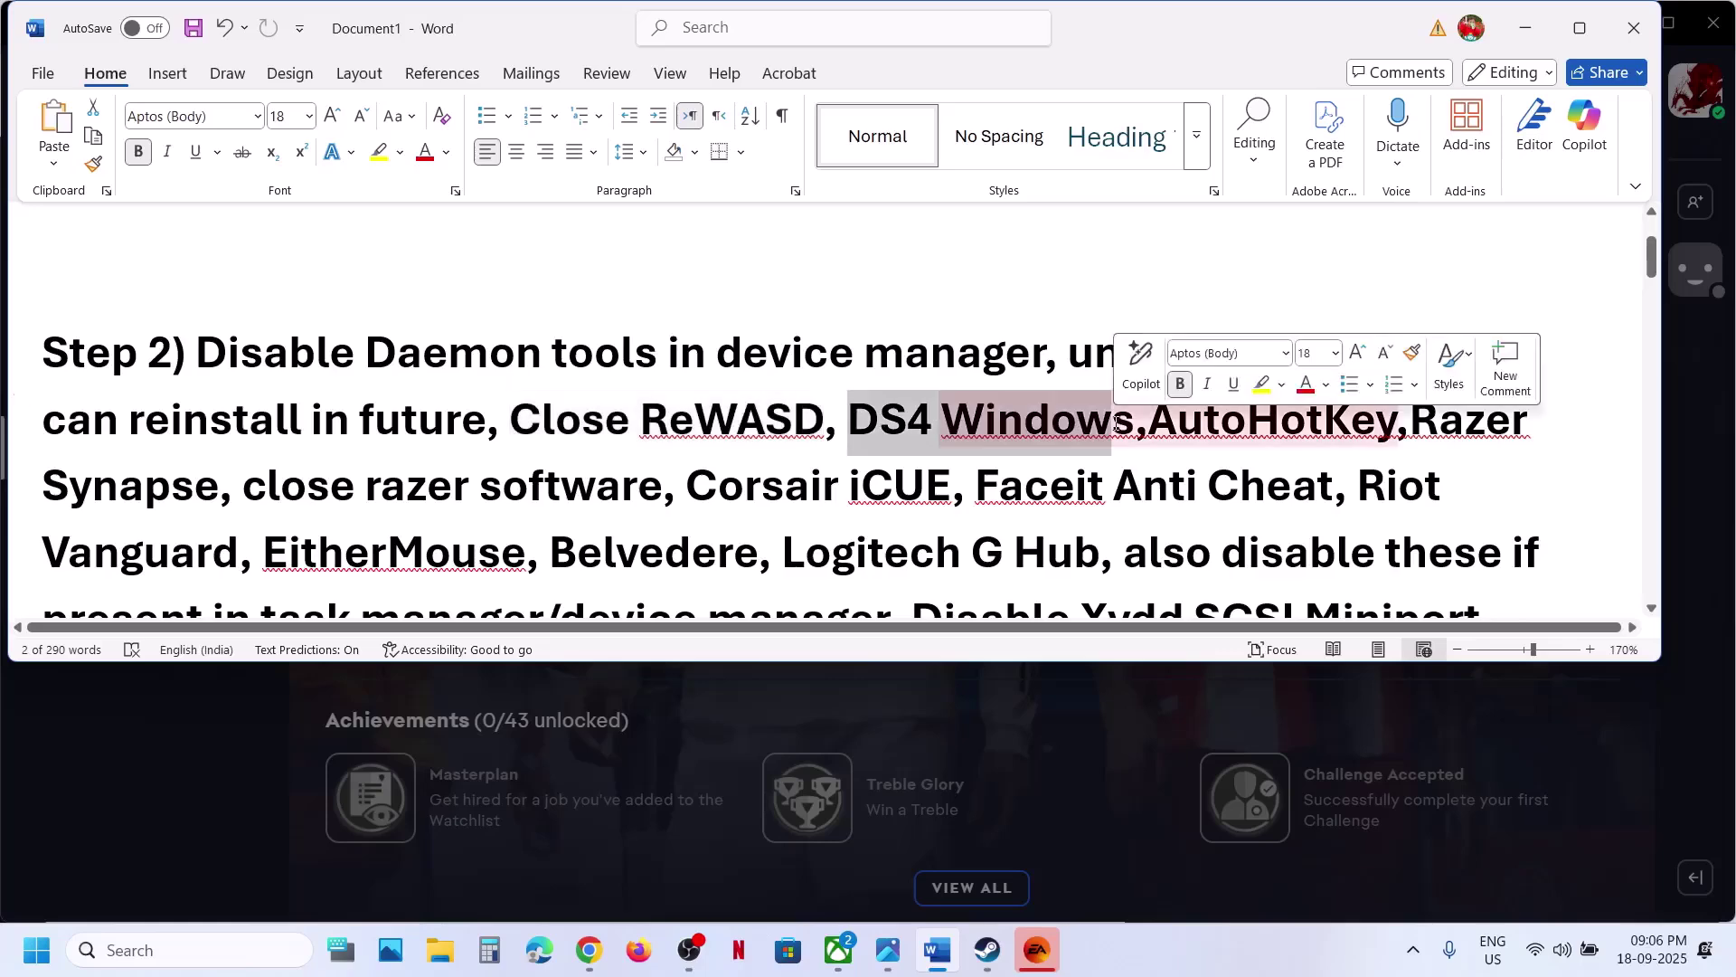
Step: Launch DS4Windows.exe from search, exit it from the tray, and decline its UAC prompt
left_click(233, 953)
type("ds4")
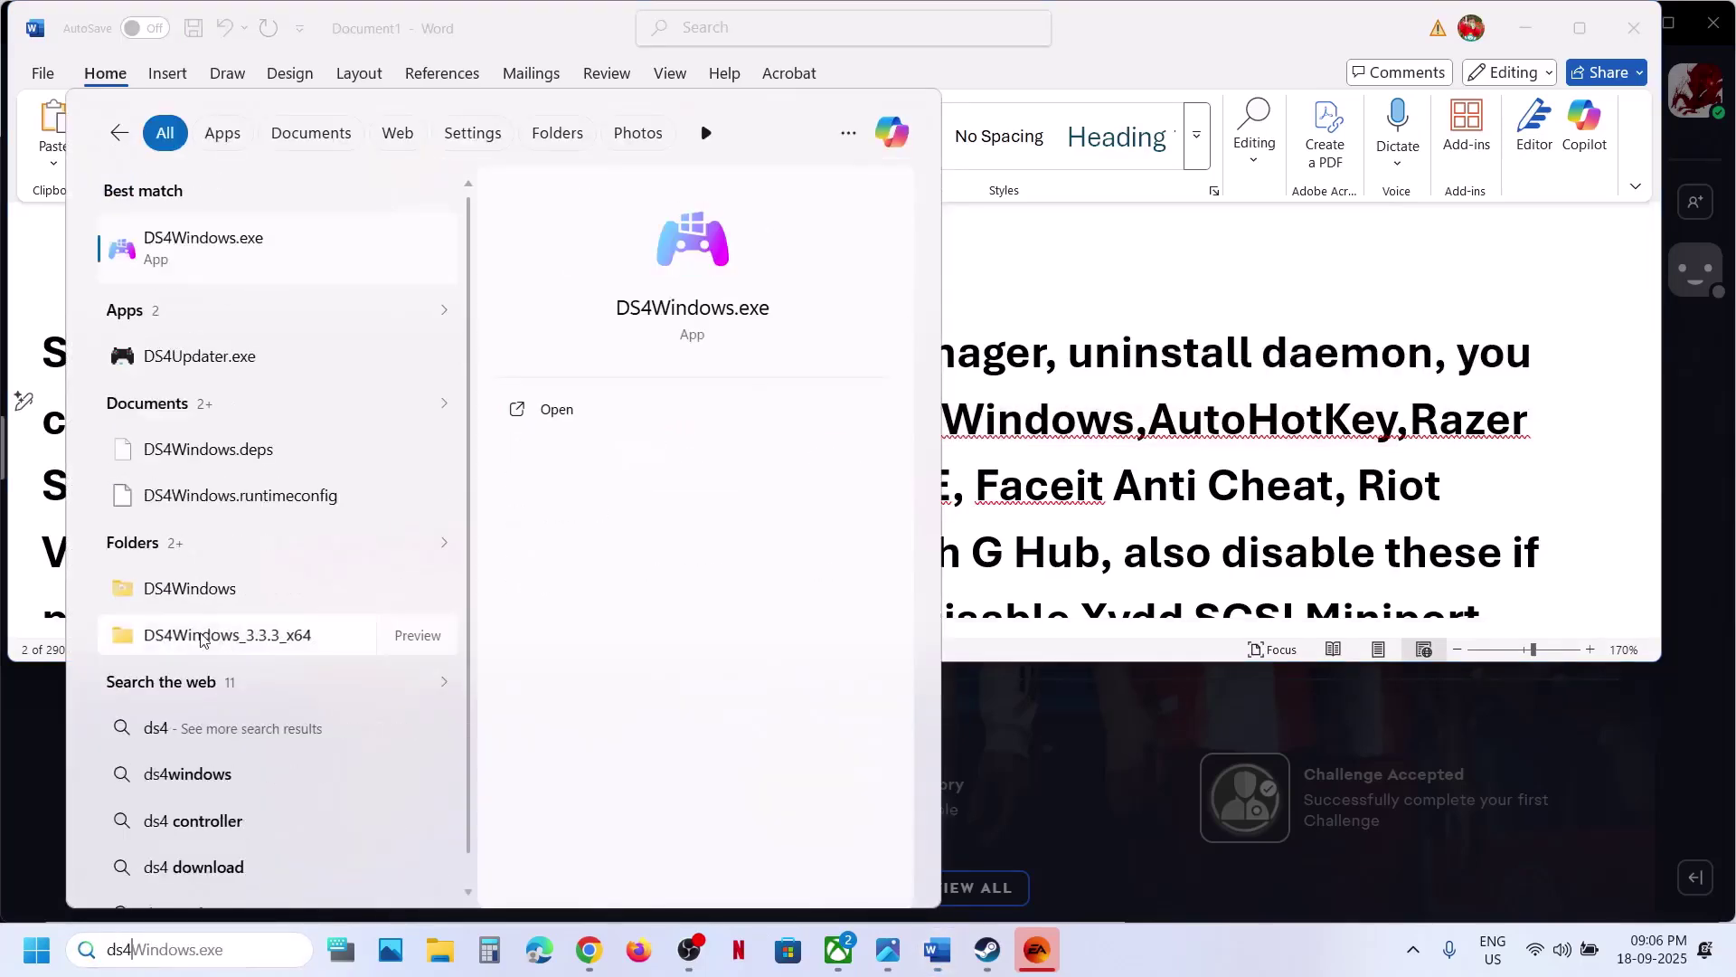
key("Return")
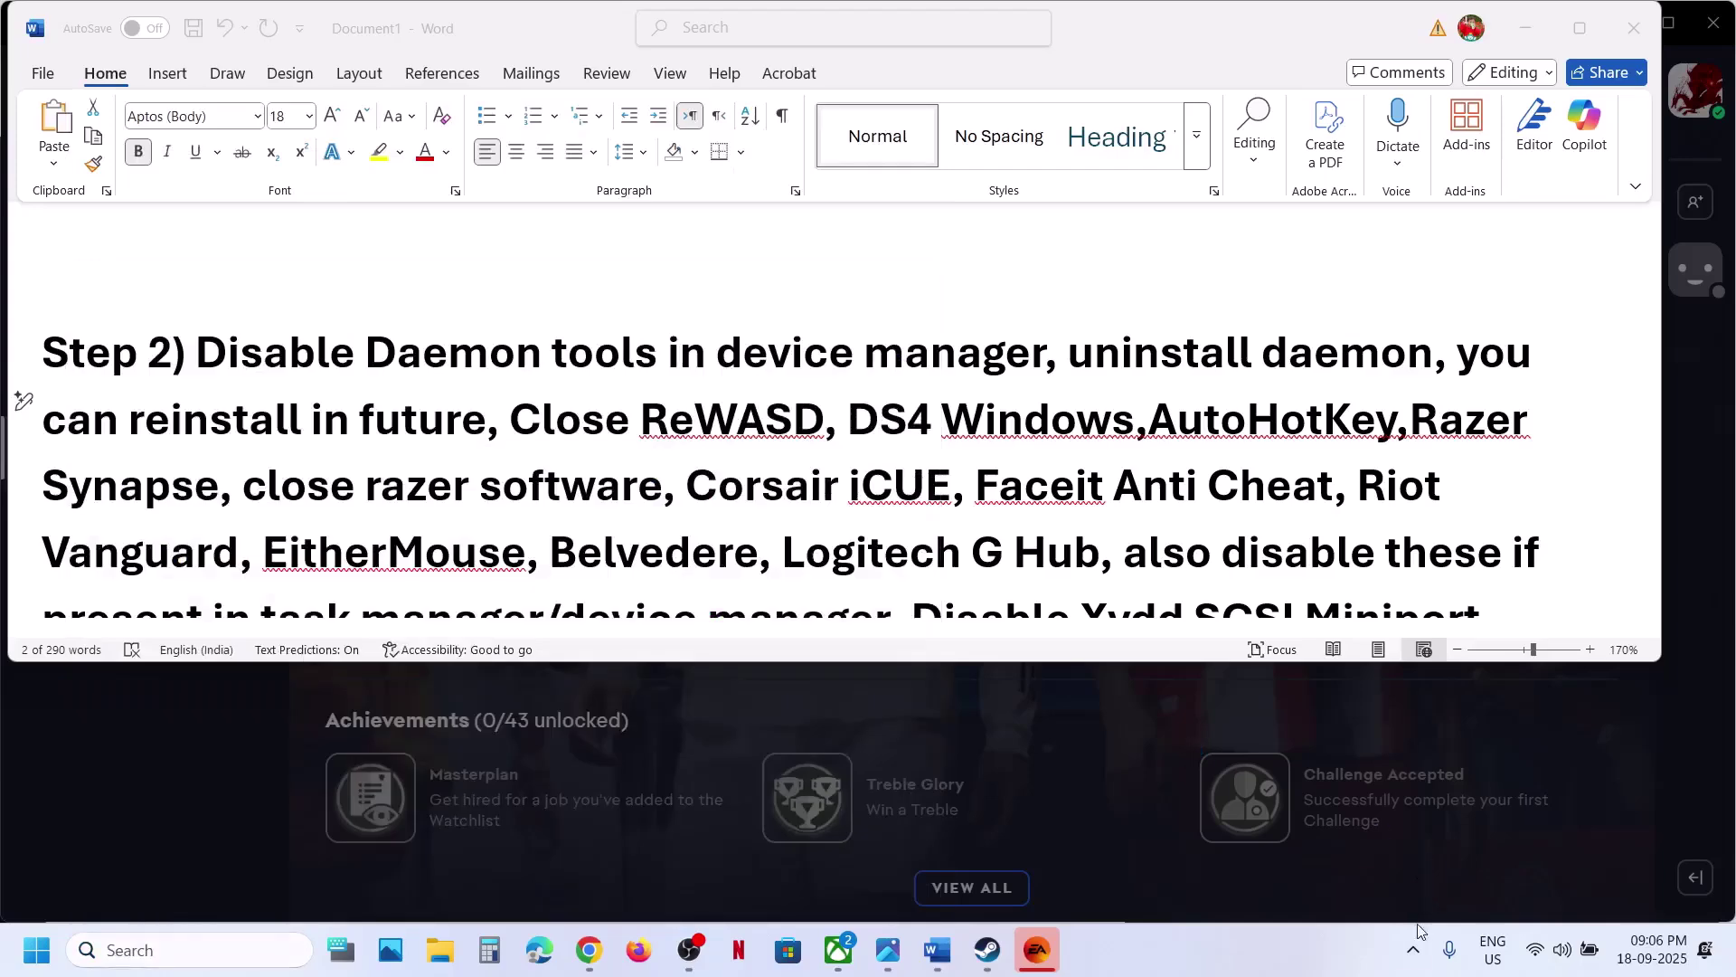
left_click(1413, 950)
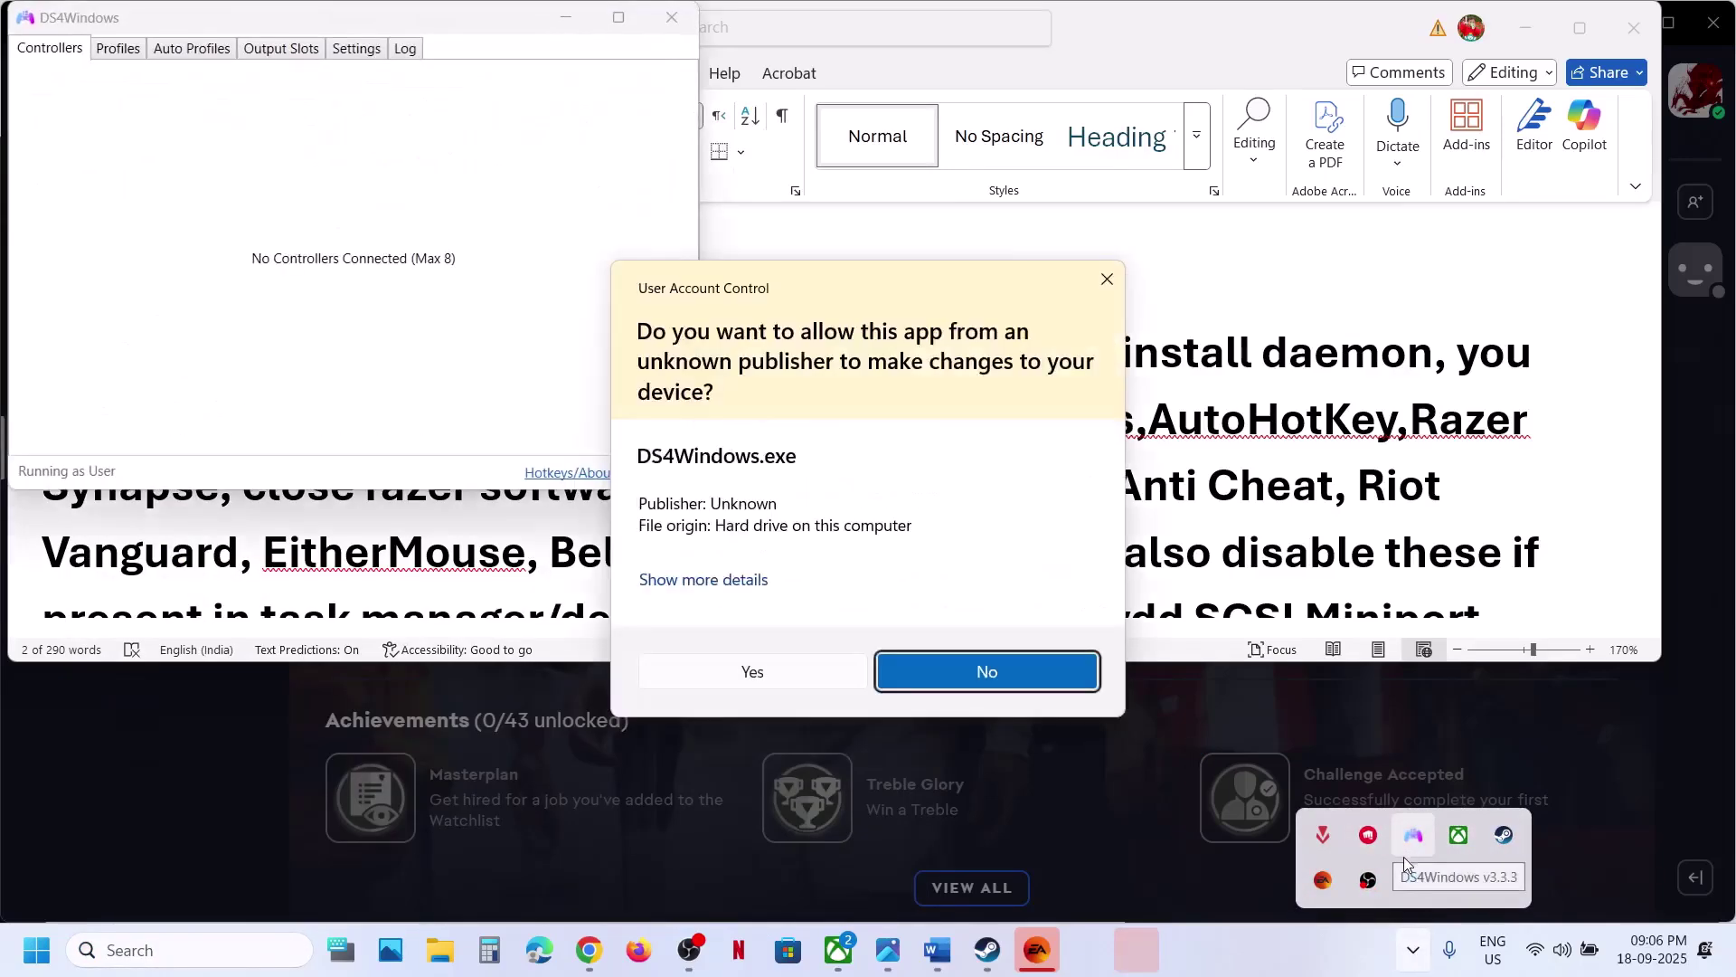
right_click(1418, 836)
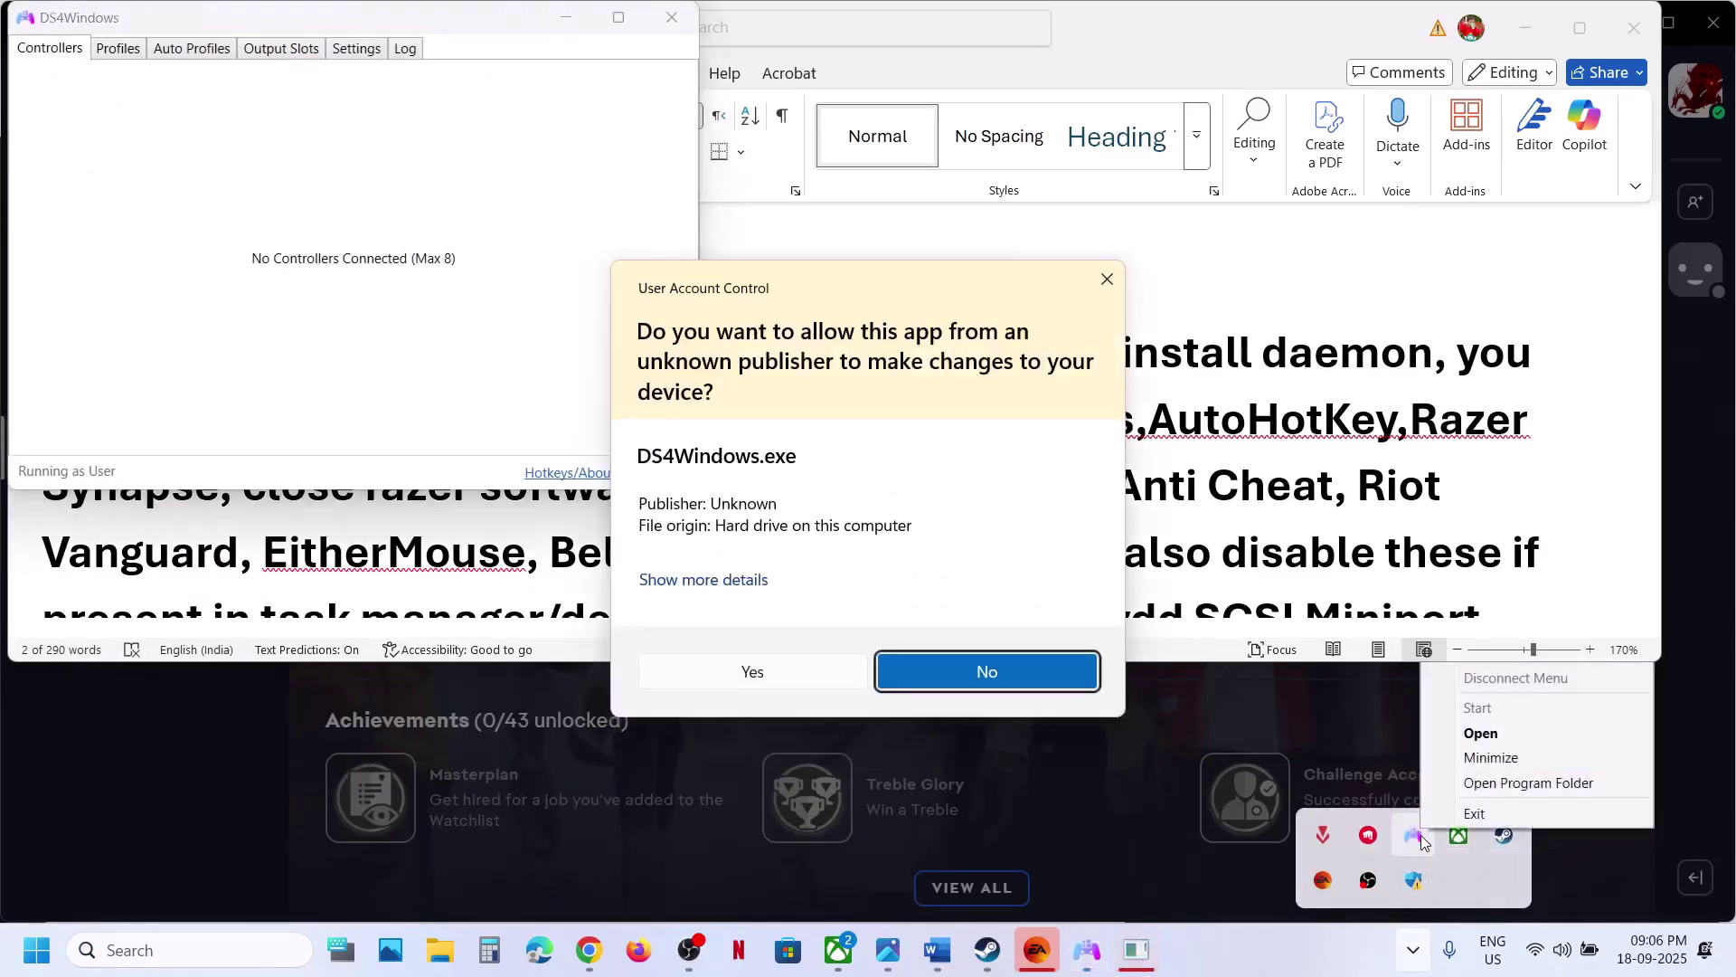
left_click(1470, 807)
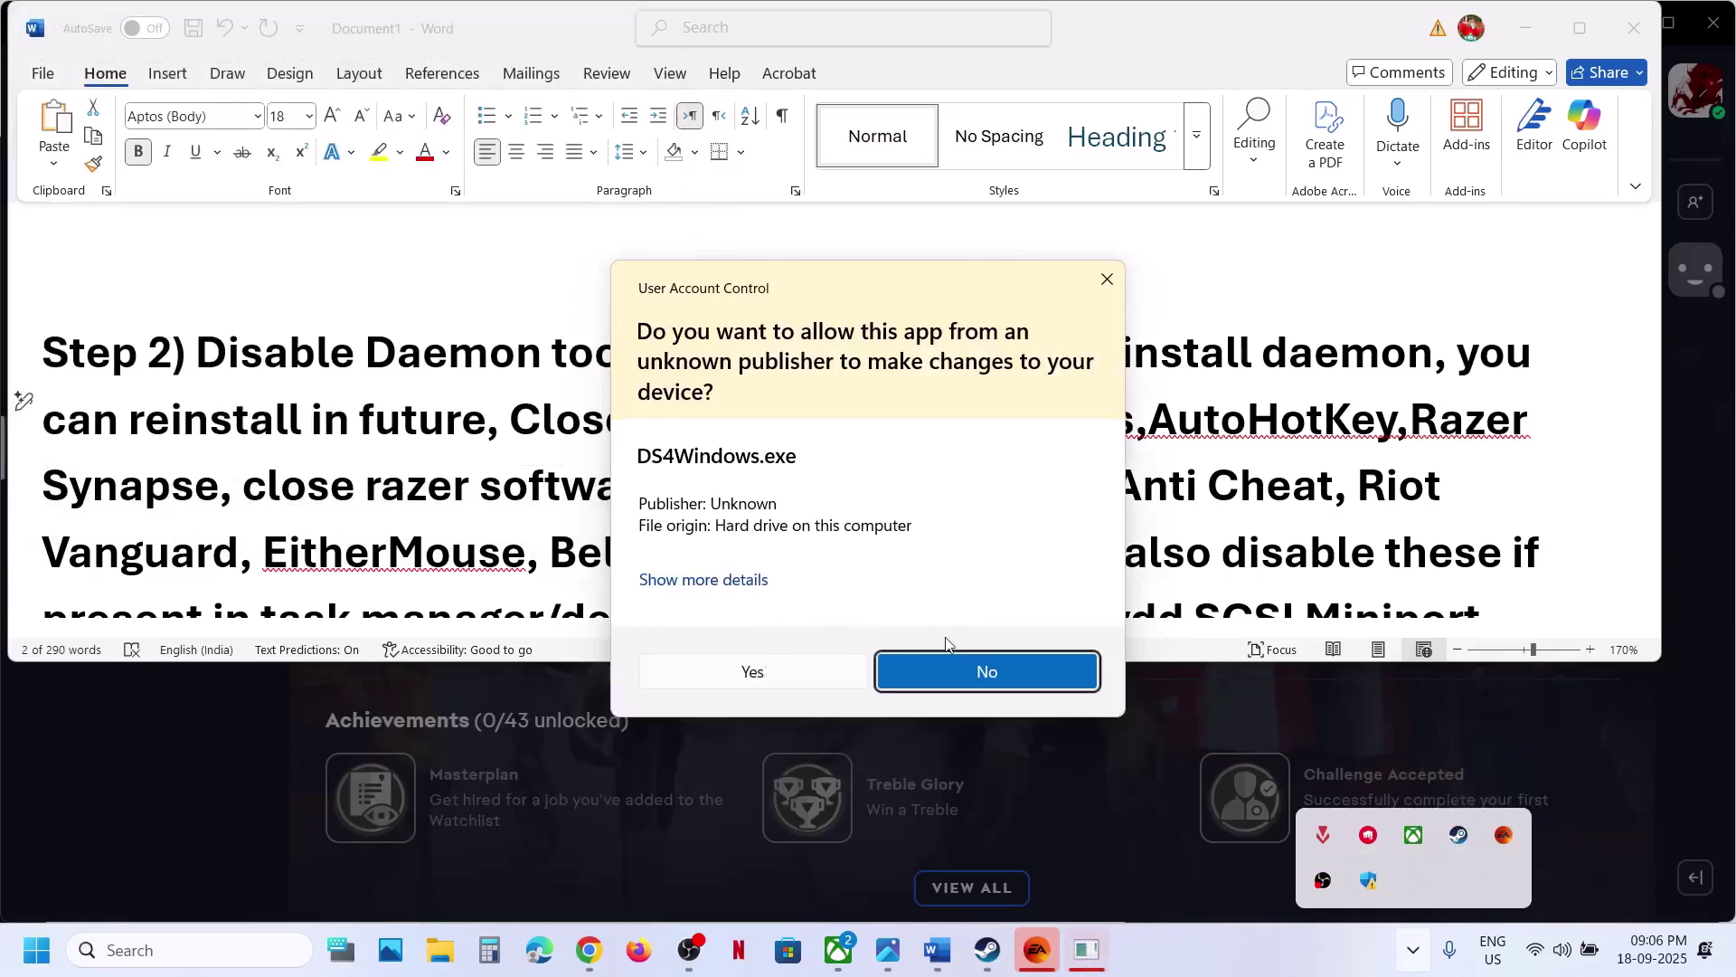
left_click(954, 669)
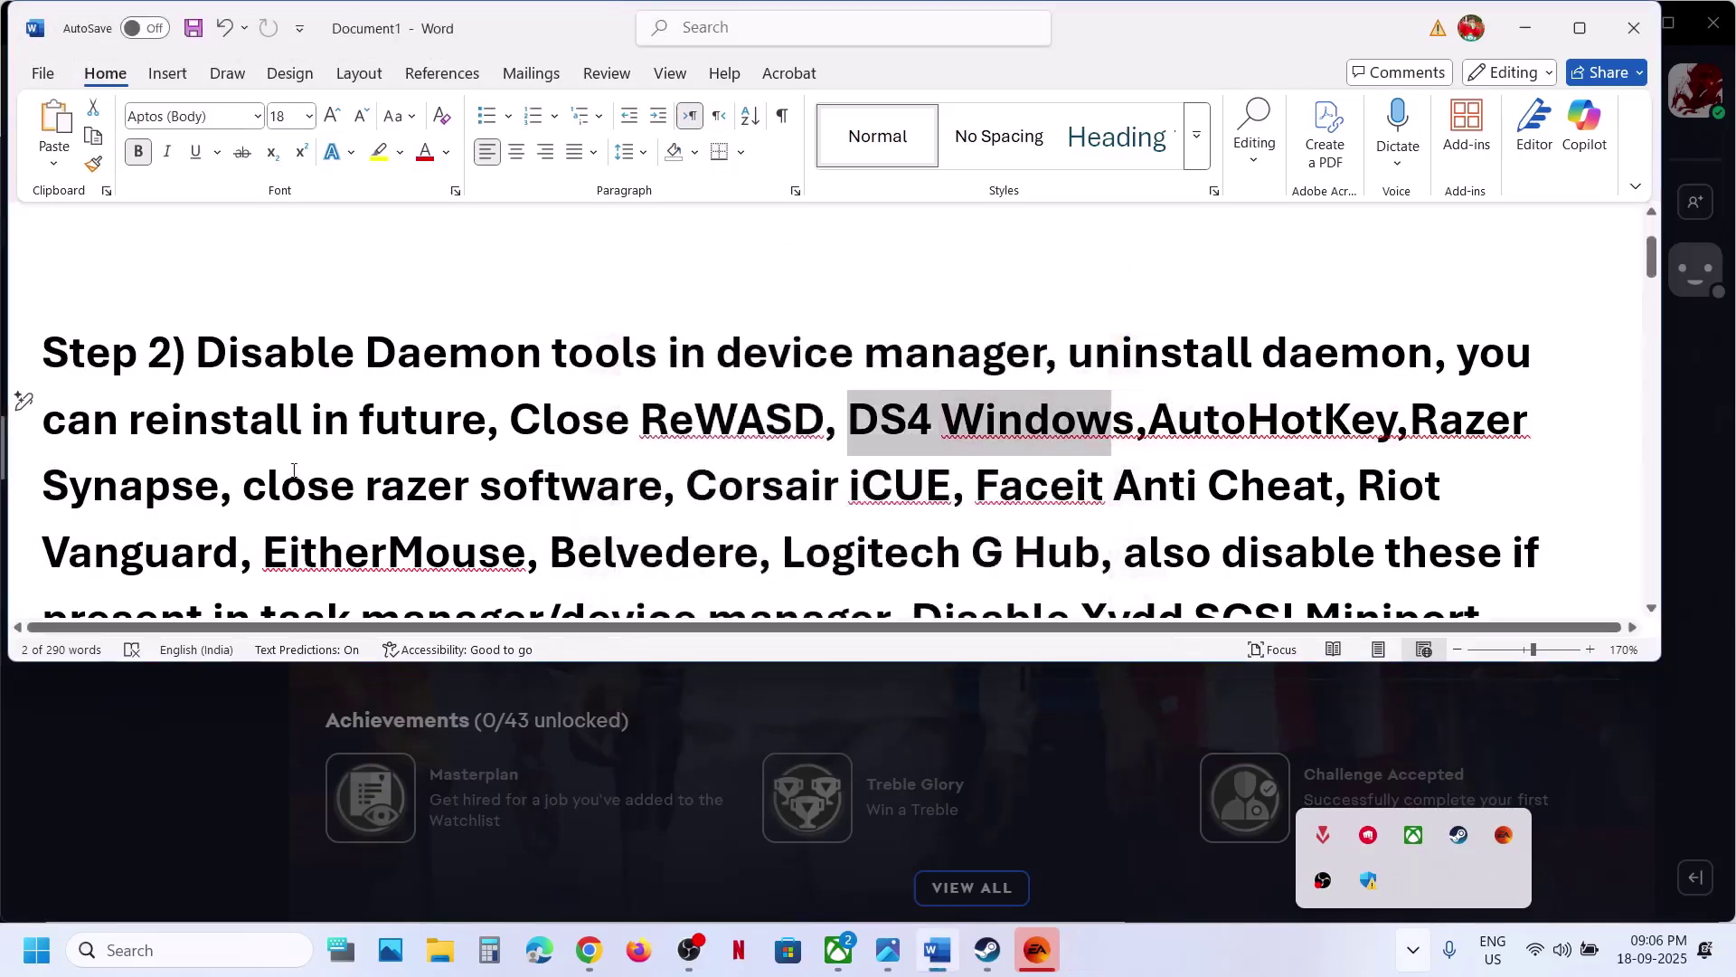
Step: Highlight the close Razer software and Corsair iCUE items in the notes
left_click_drag(294, 477, 520, 486)
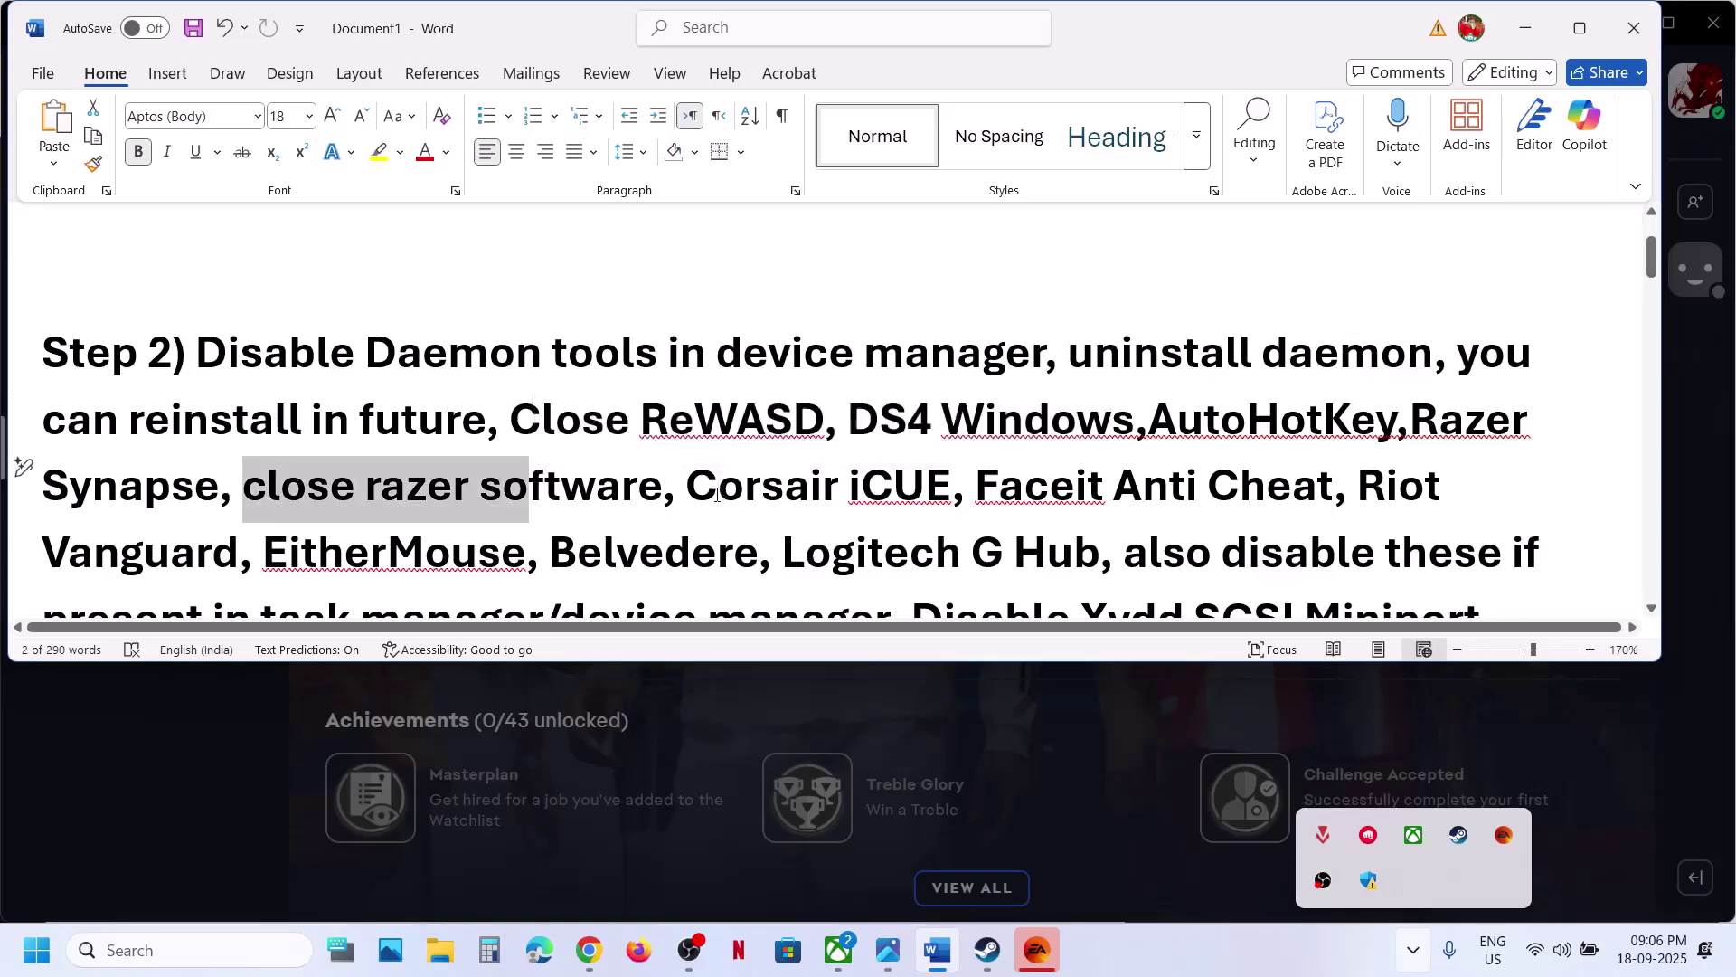
left_click_drag(696, 486, 911, 502)
scroll(911, 502, "down", 1)
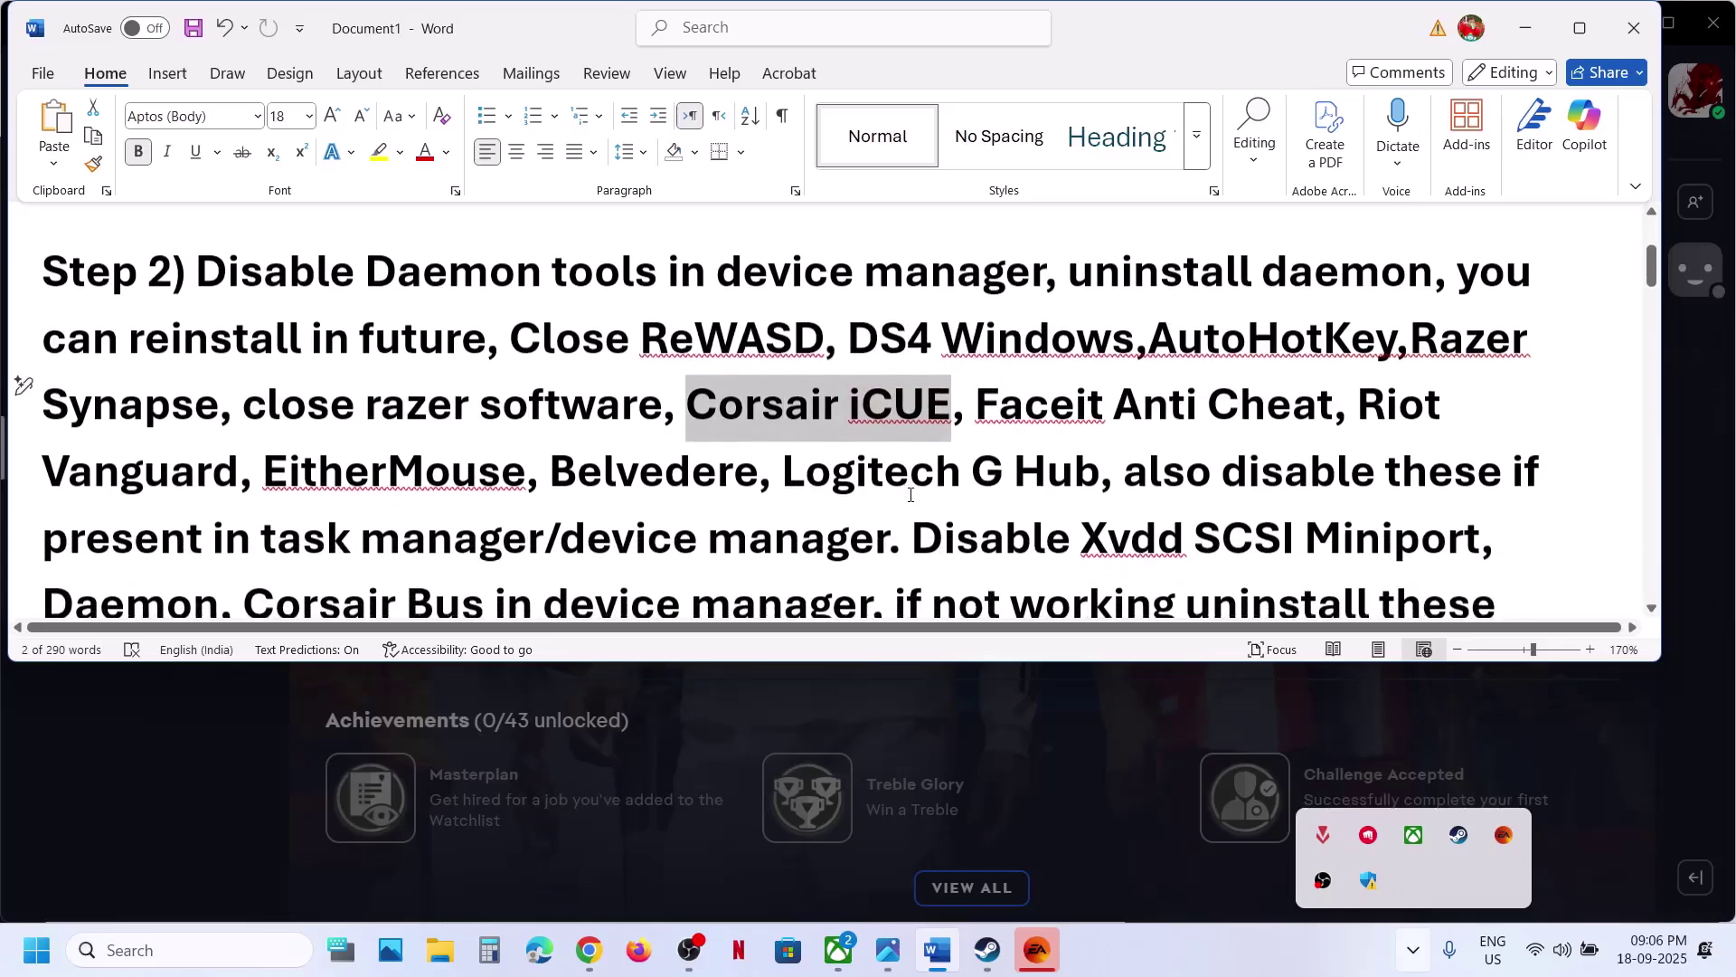
left_click_drag(977, 400, 1242, 424)
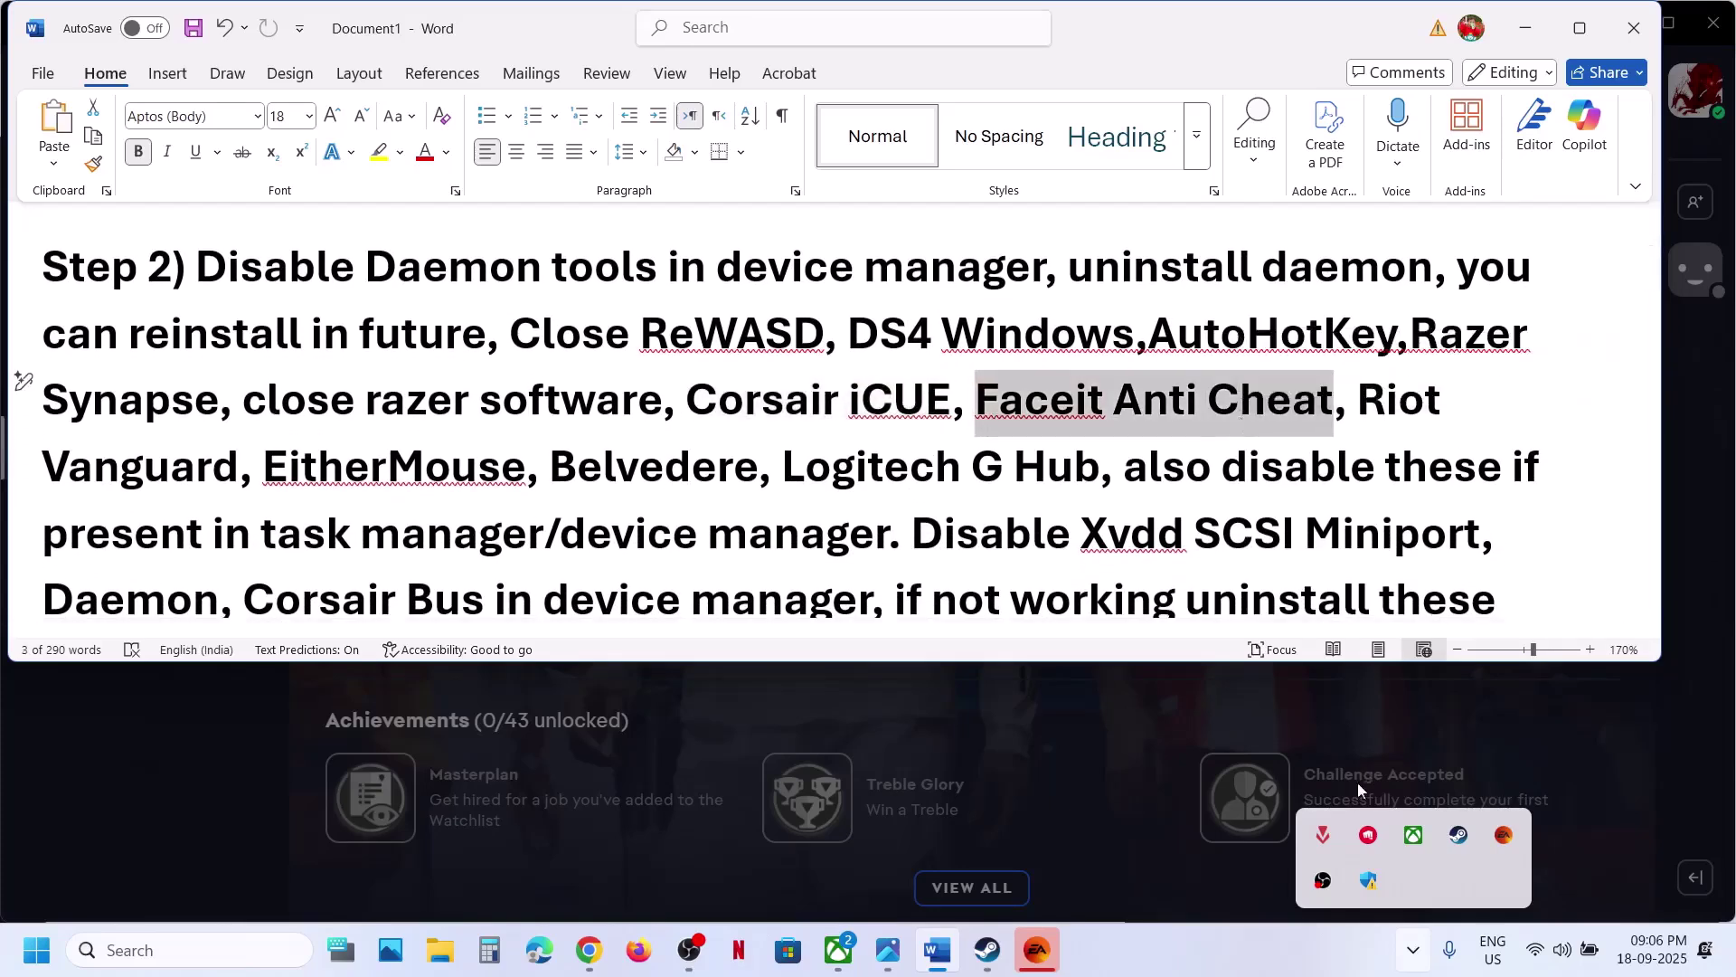
Step: Exit Riot Vanguard from its tray icon and confirm Yes
right_click(1329, 842)
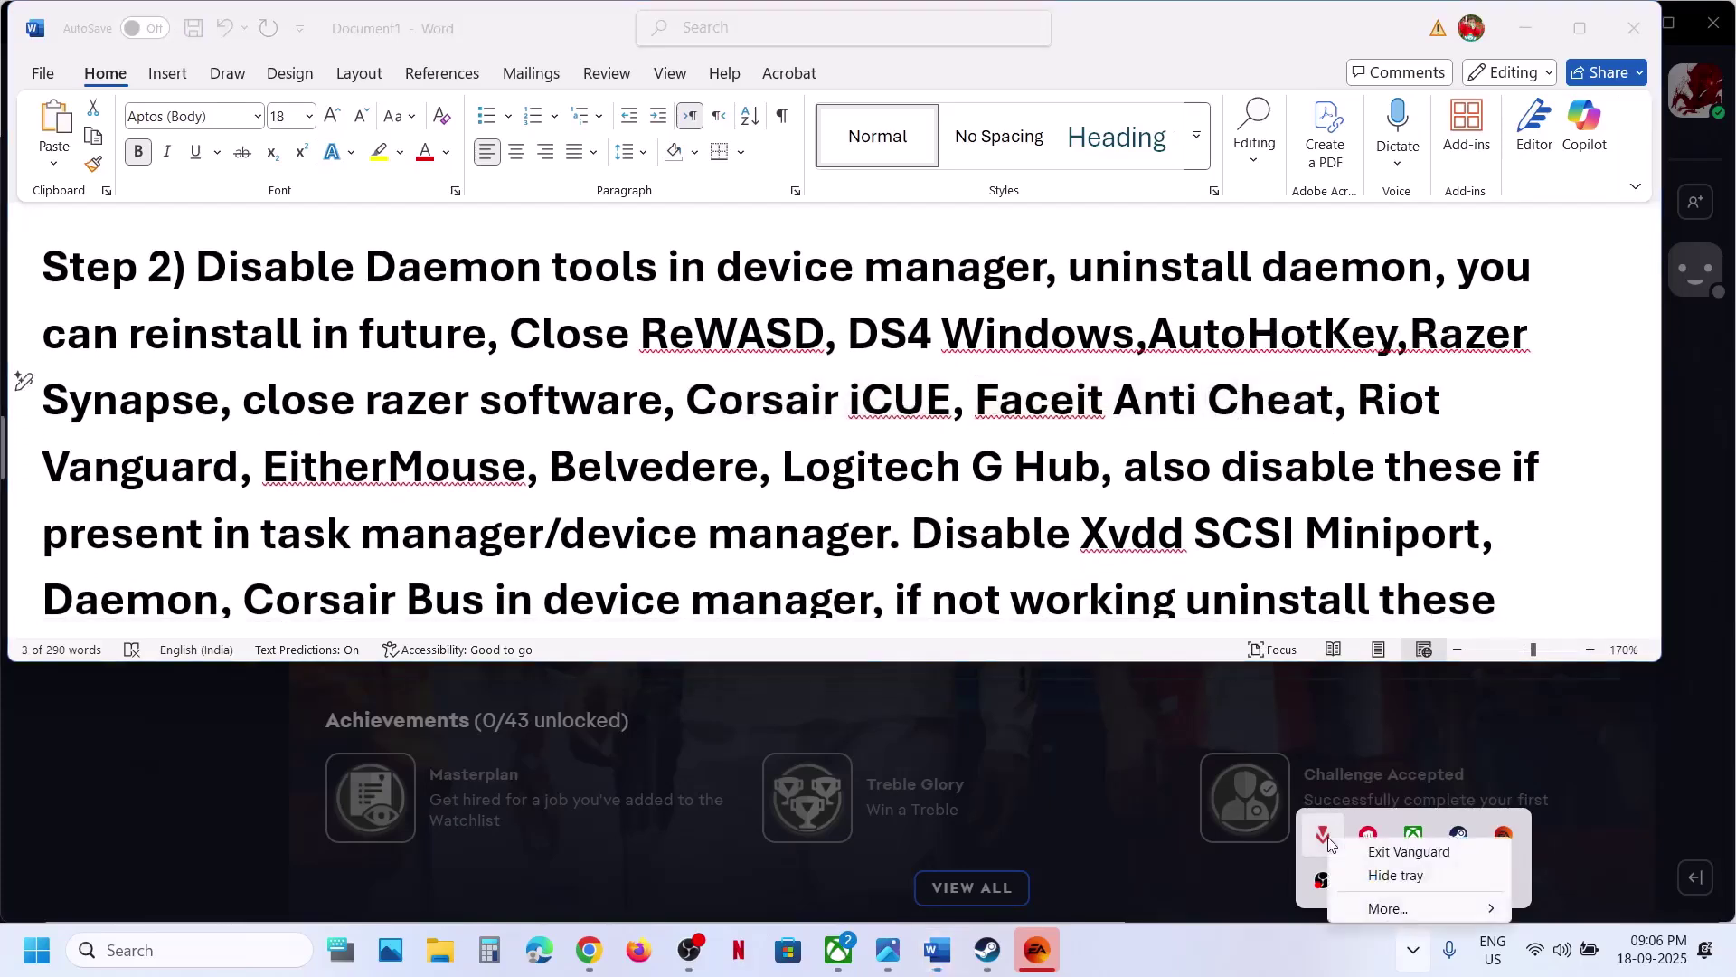
left_click(1400, 853)
left_click(839, 570)
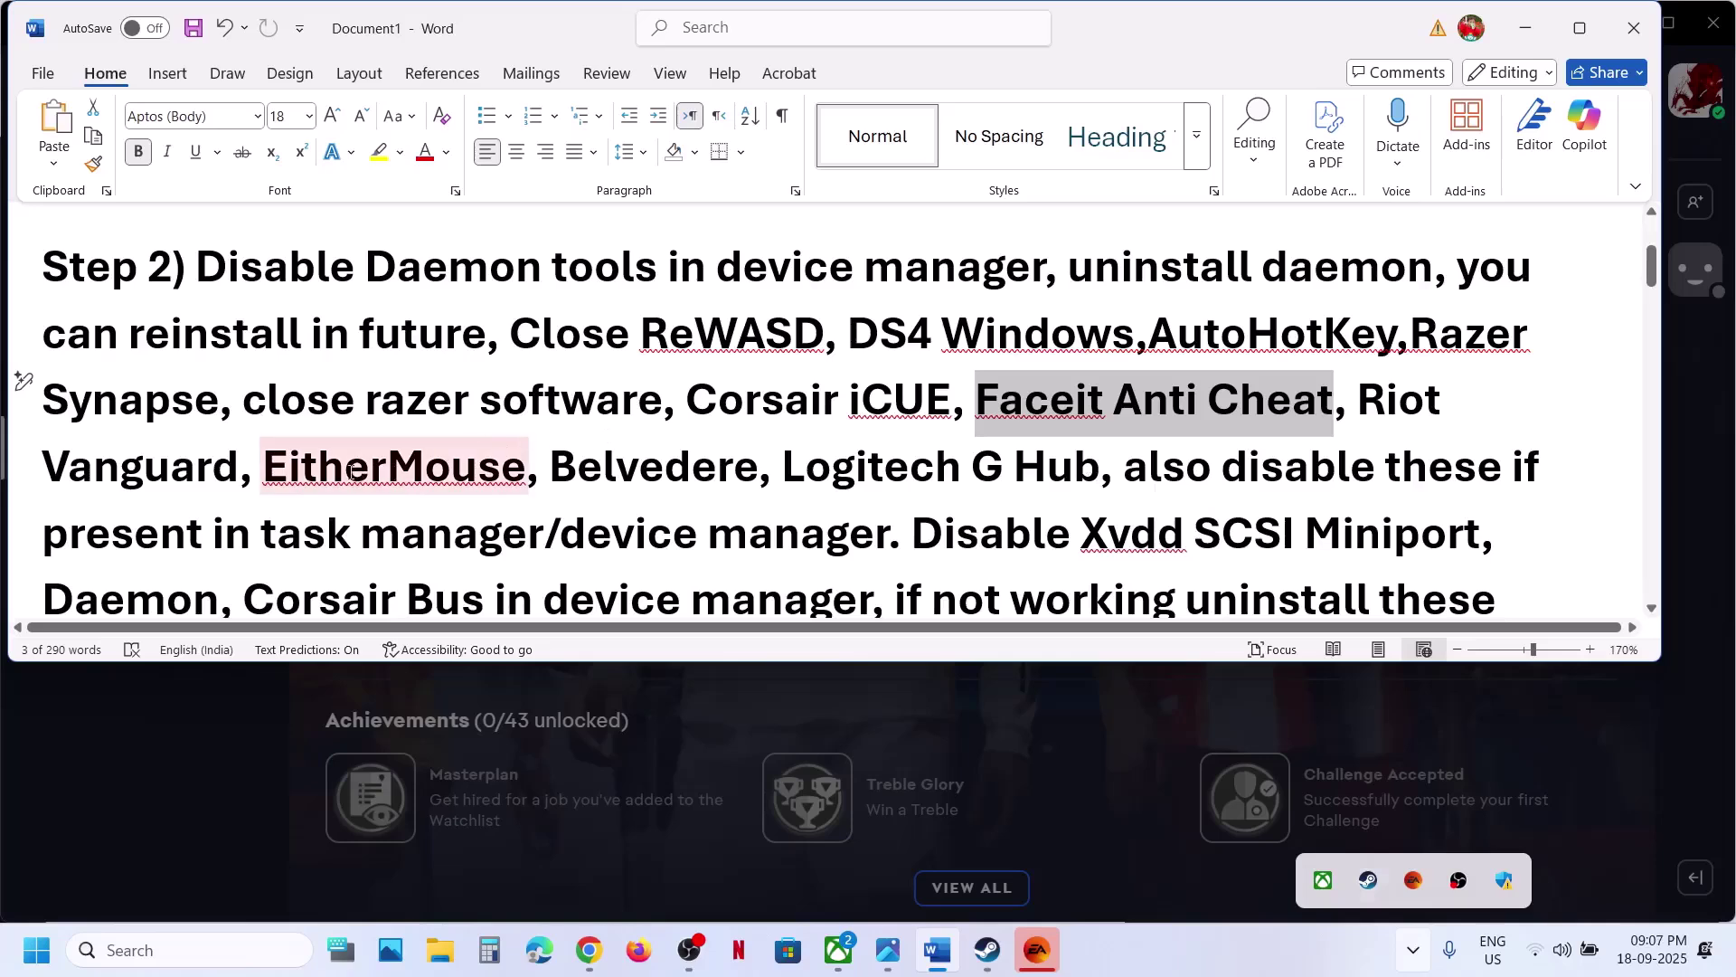
Step: Highlight EitherMouse, Belvedere, Logitech G Hub and Xvdd SCSI Miniport, then open the Win+X menu
left_click_drag(264, 467, 1096, 469)
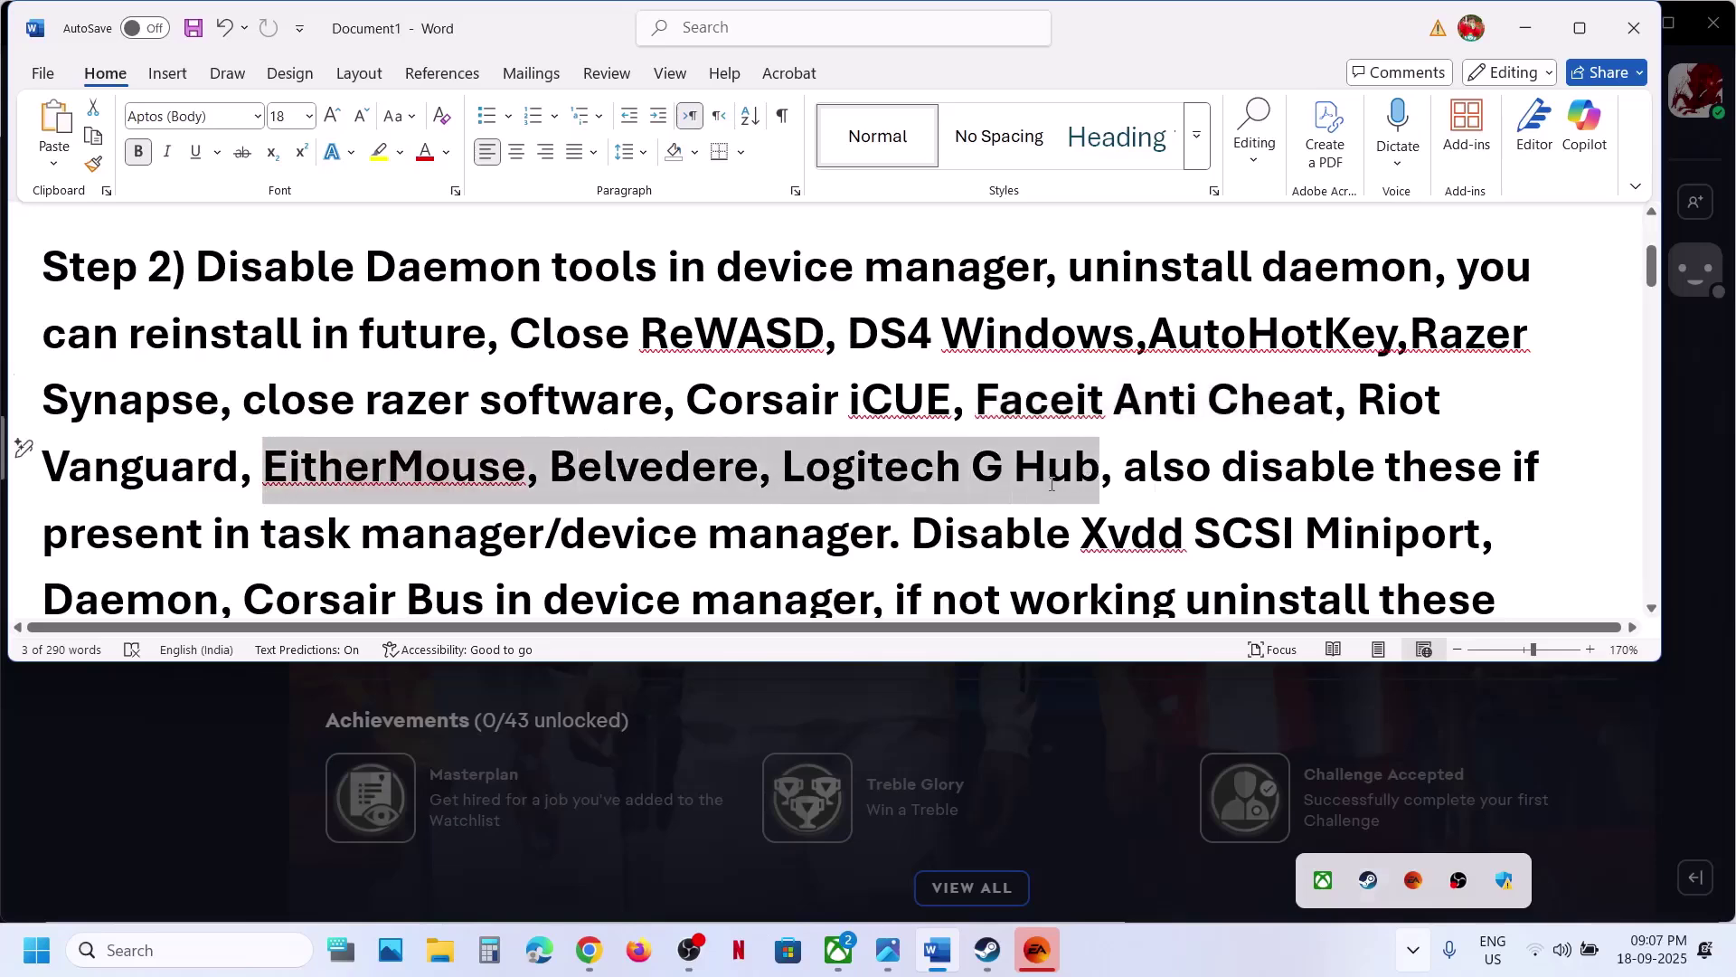
scroll(331, 533, "down", 1)
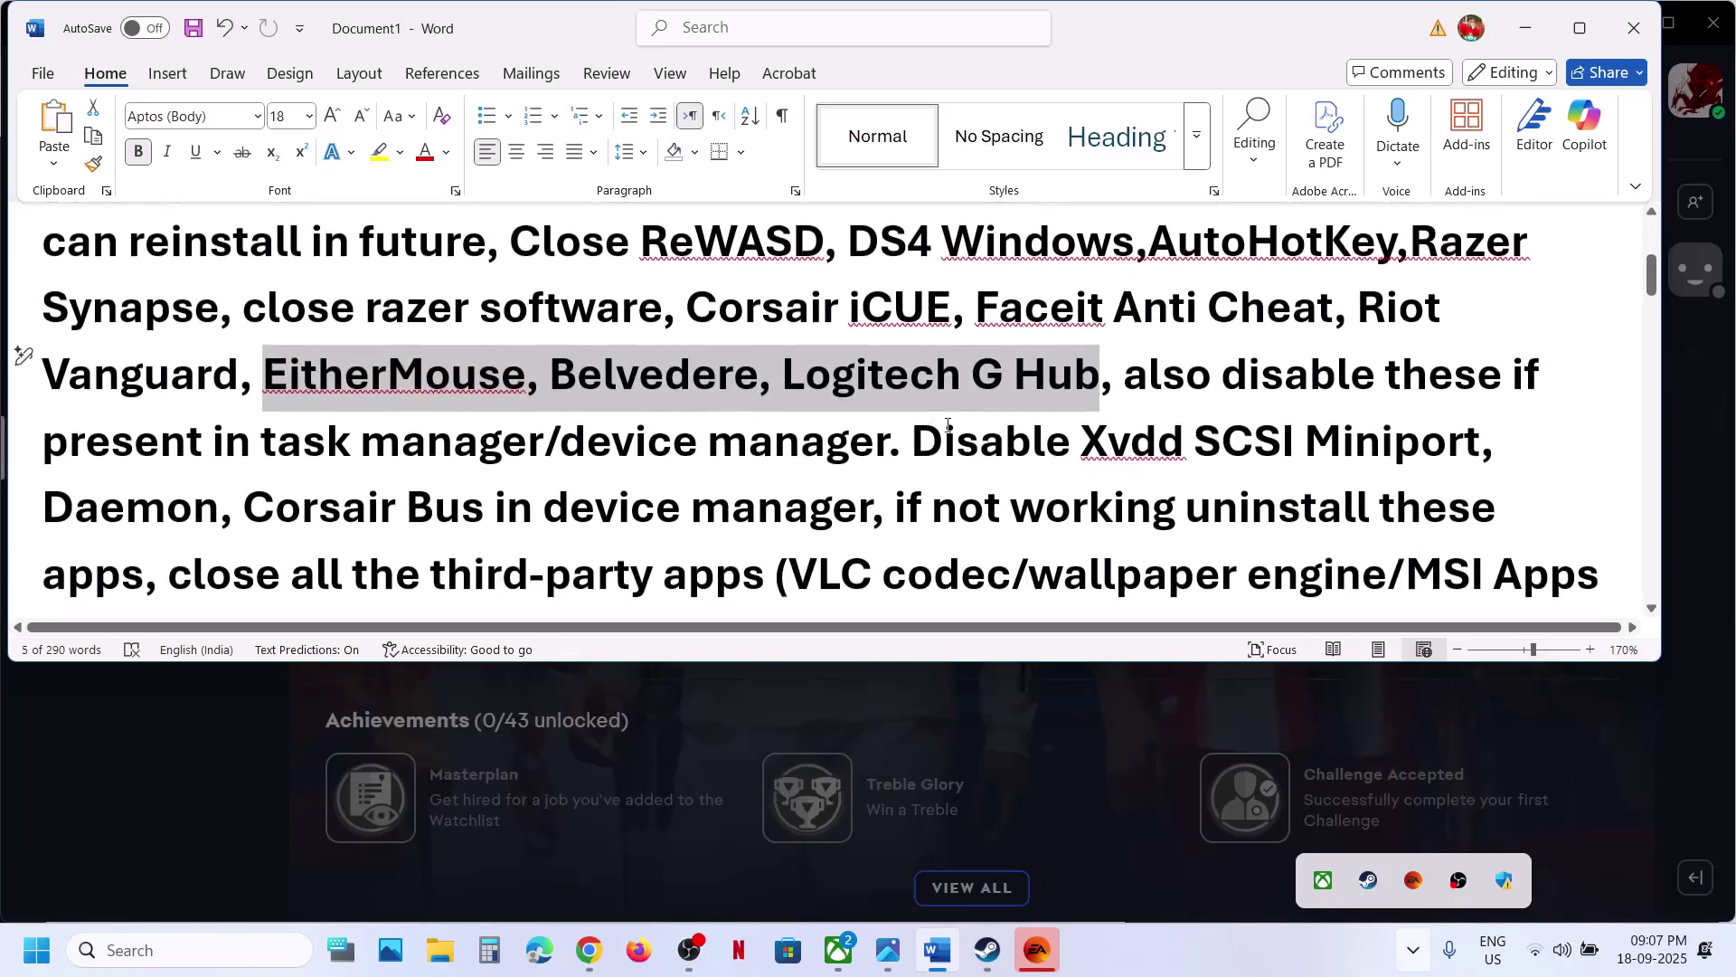
left_click(1092, 455)
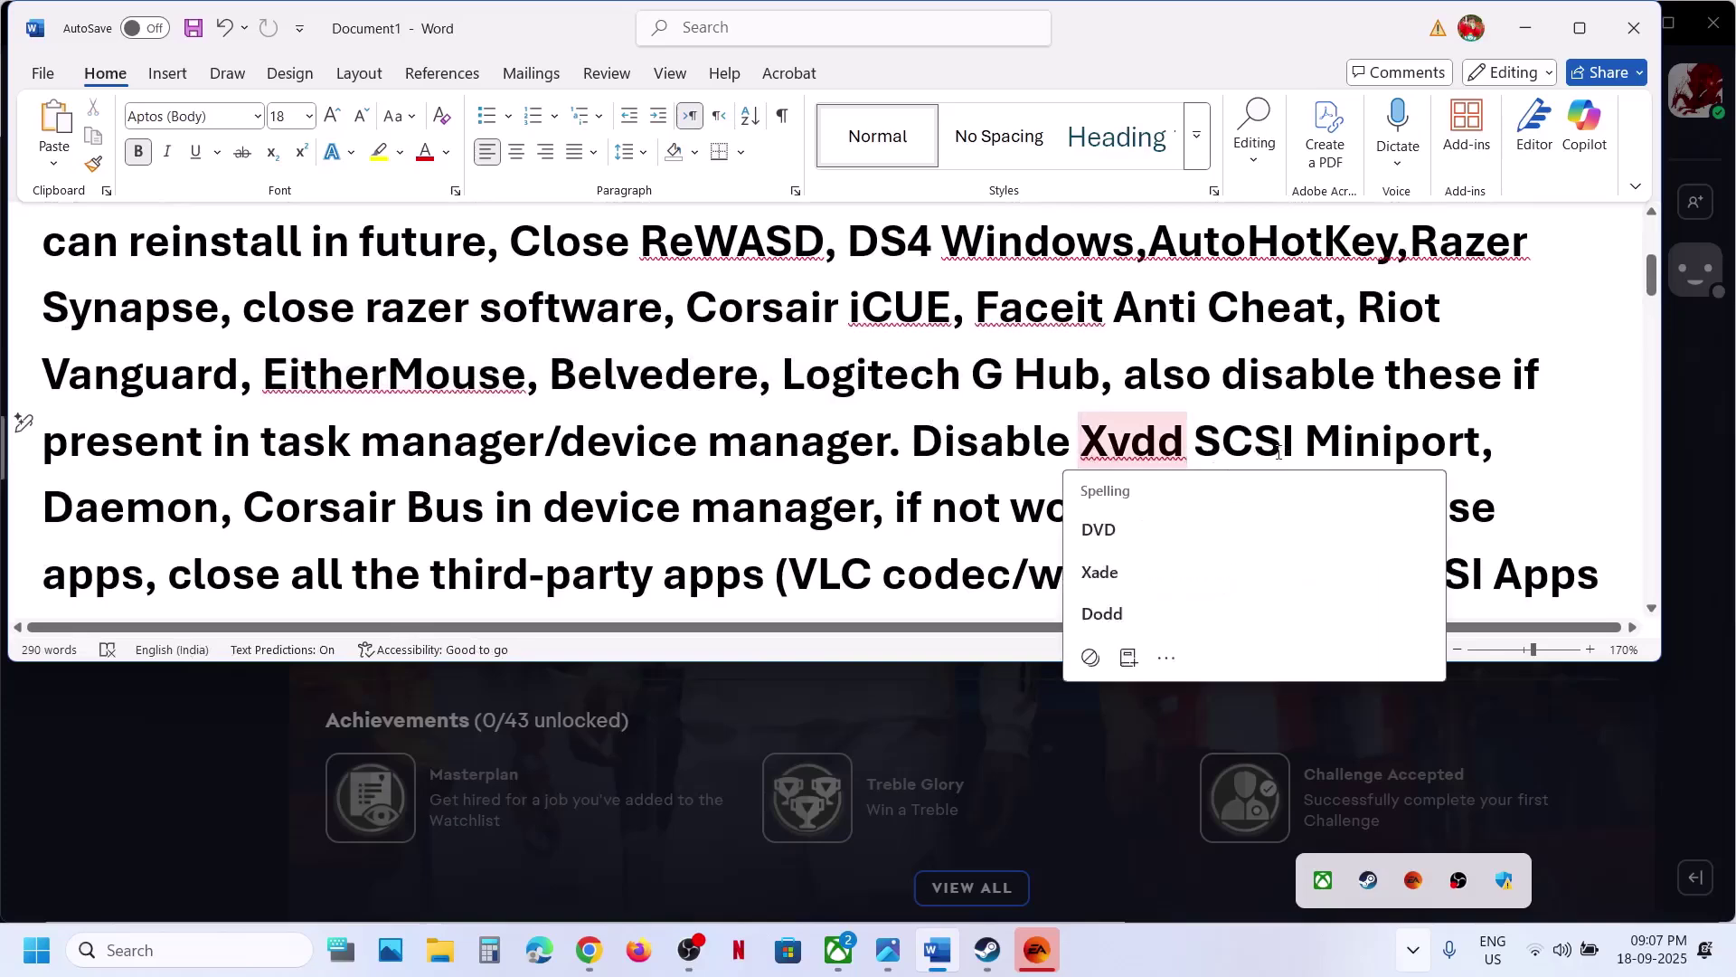
right_click(1094, 452)
key("Escape")
left_click_drag(1091, 446, 1469, 448)
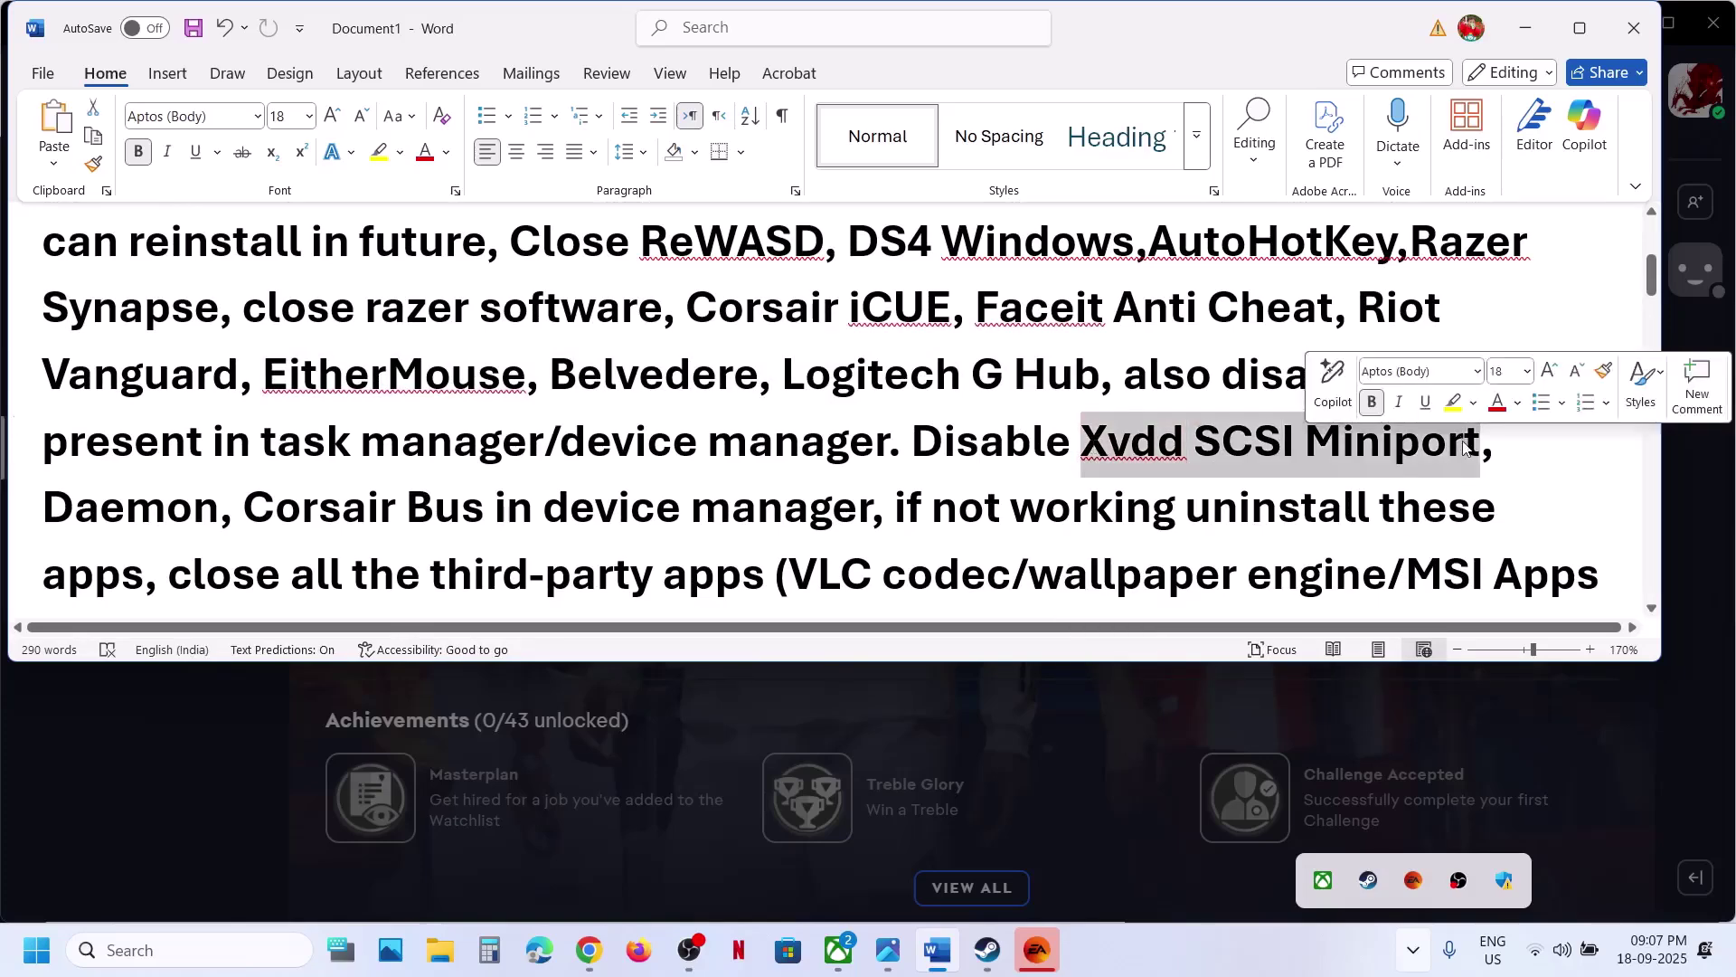
right_click(45, 957)
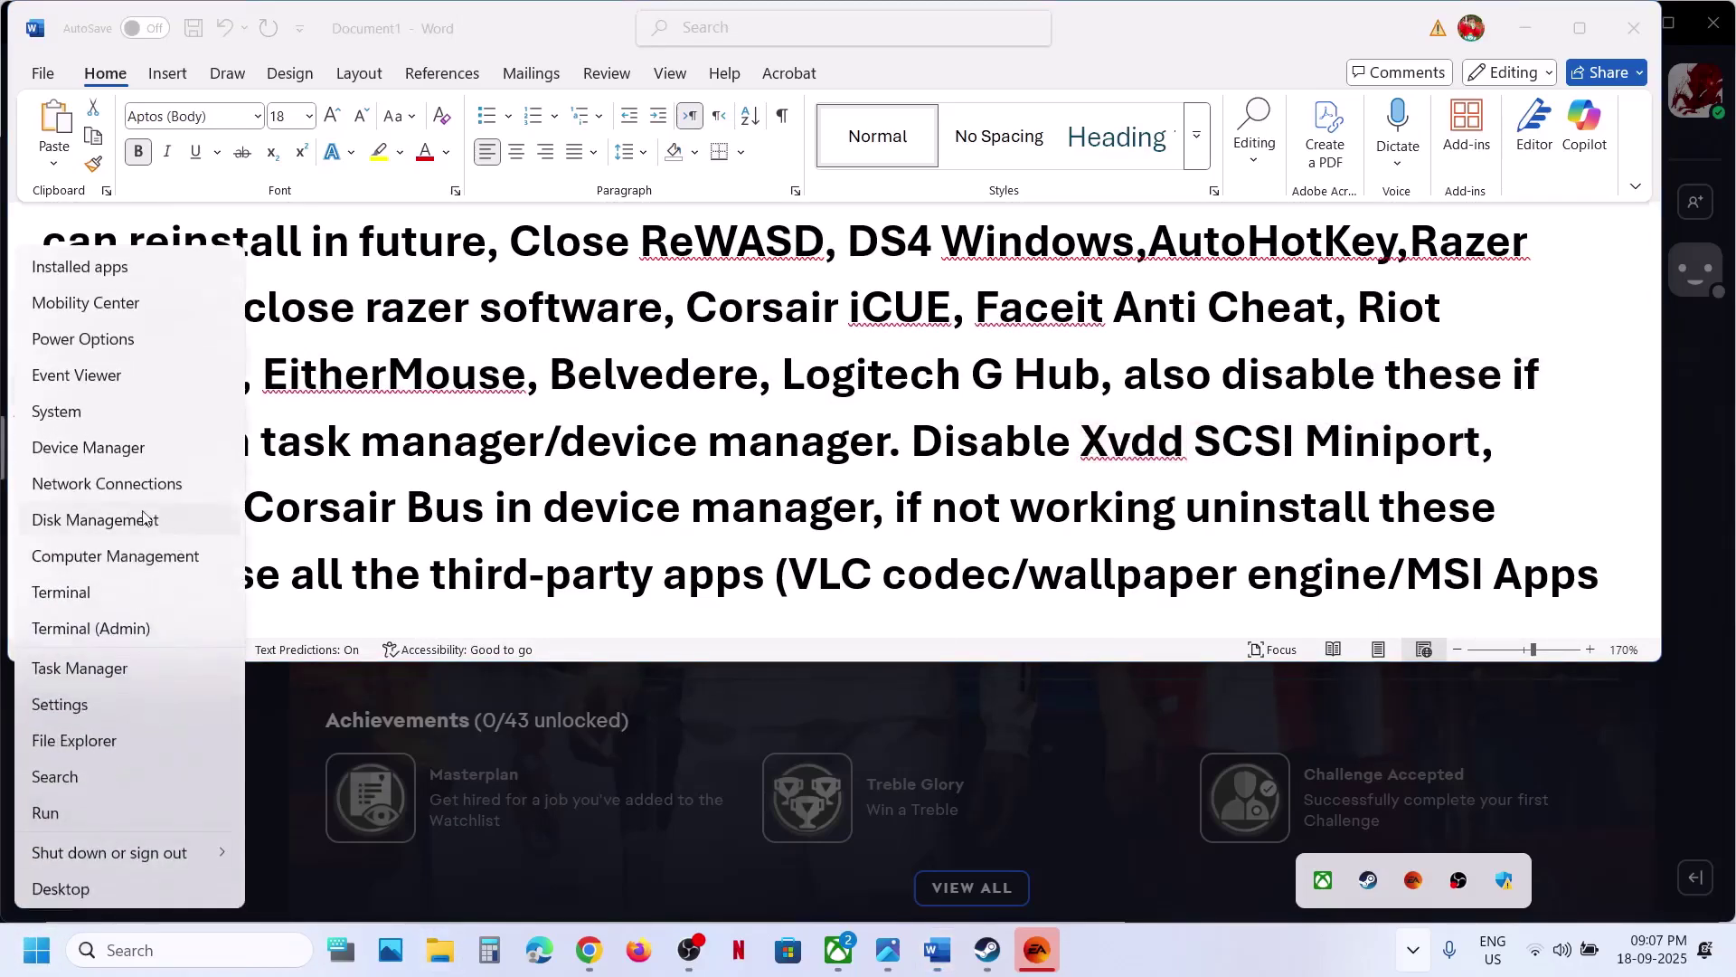
left_click(95, 462)
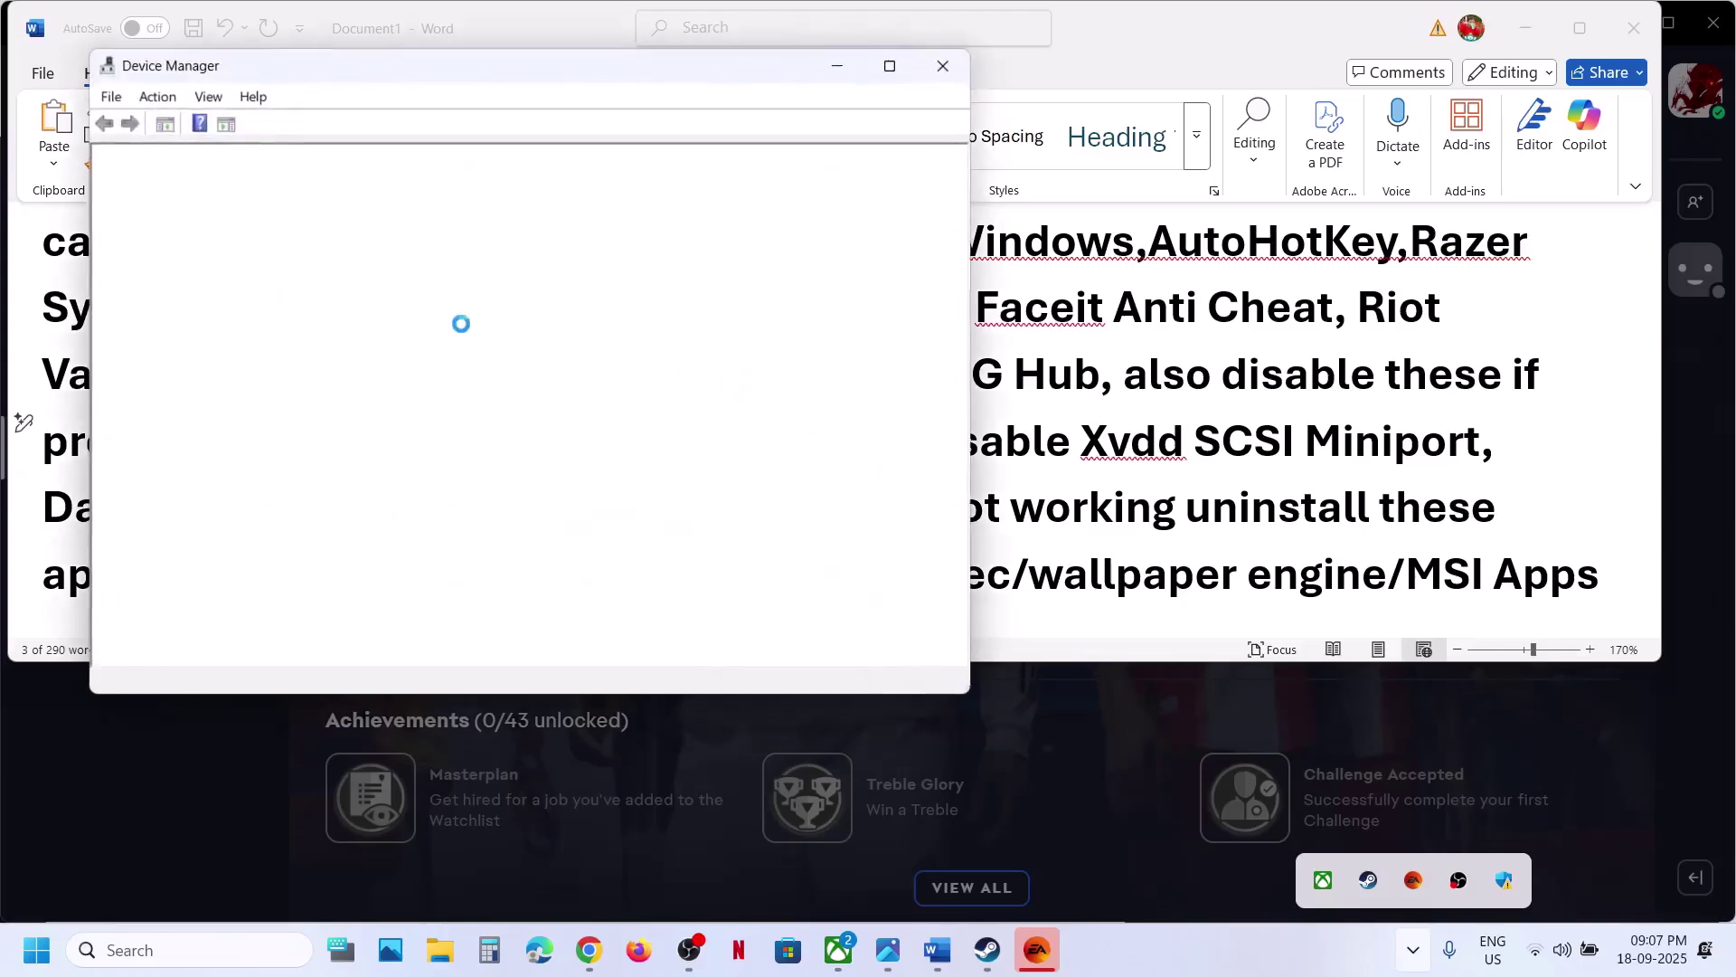
left_click(1182, 449)
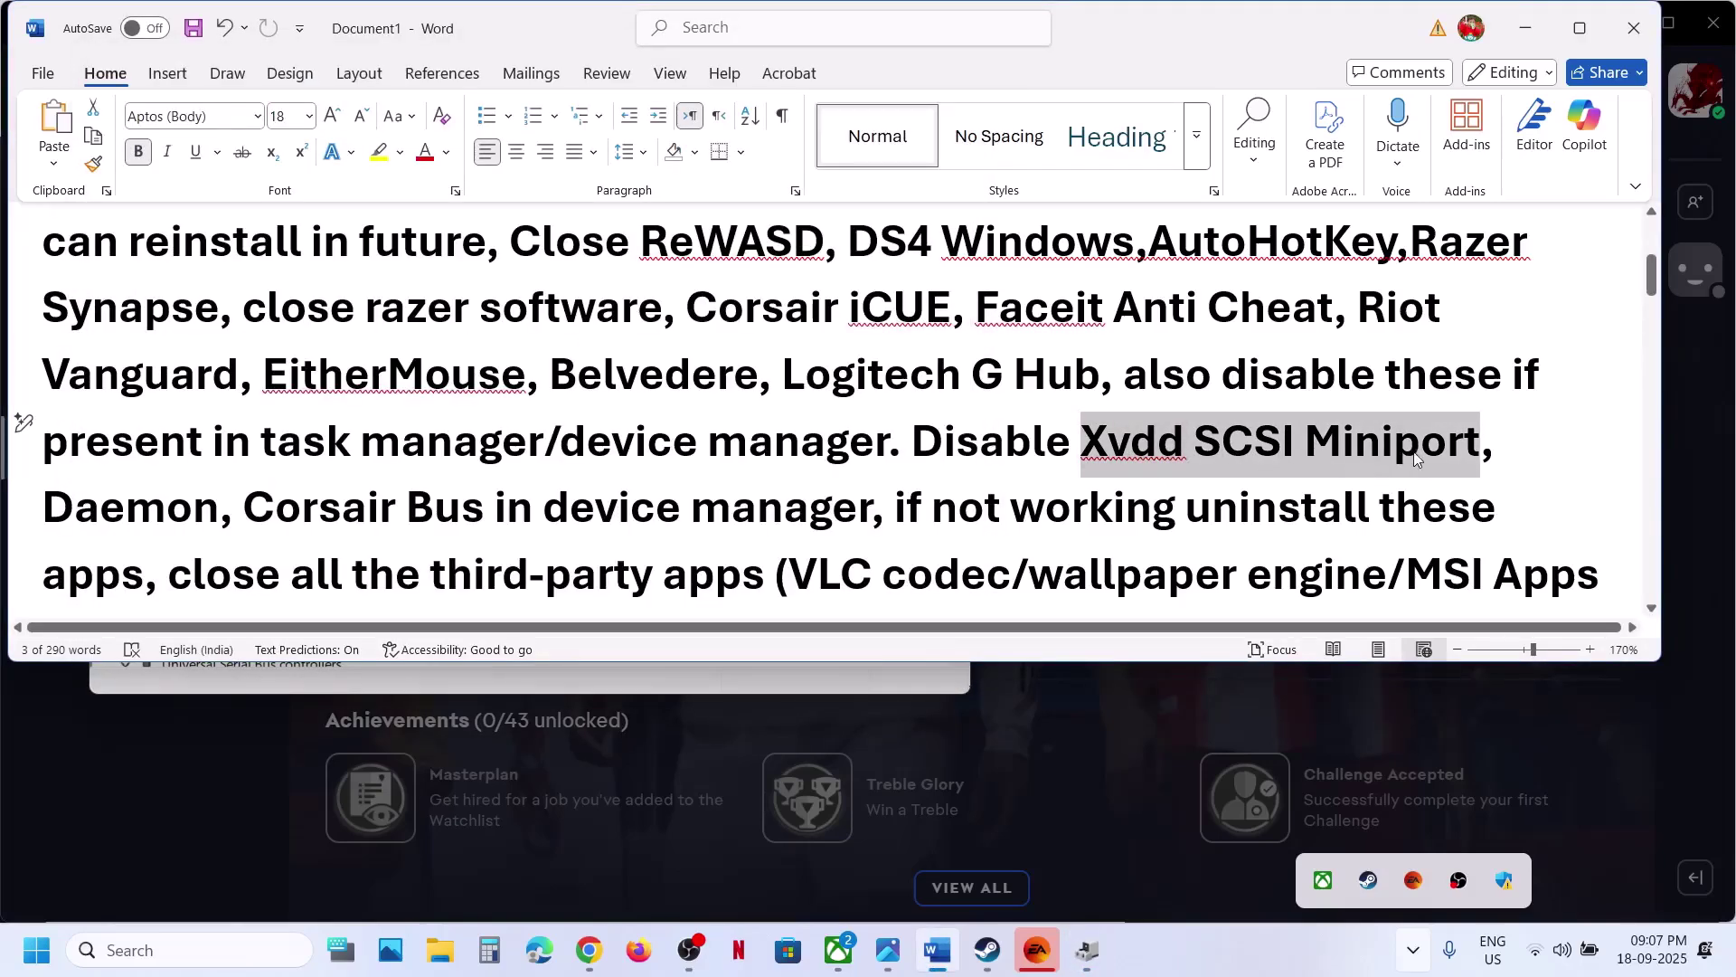
scroll(328, 513, "down", 1)
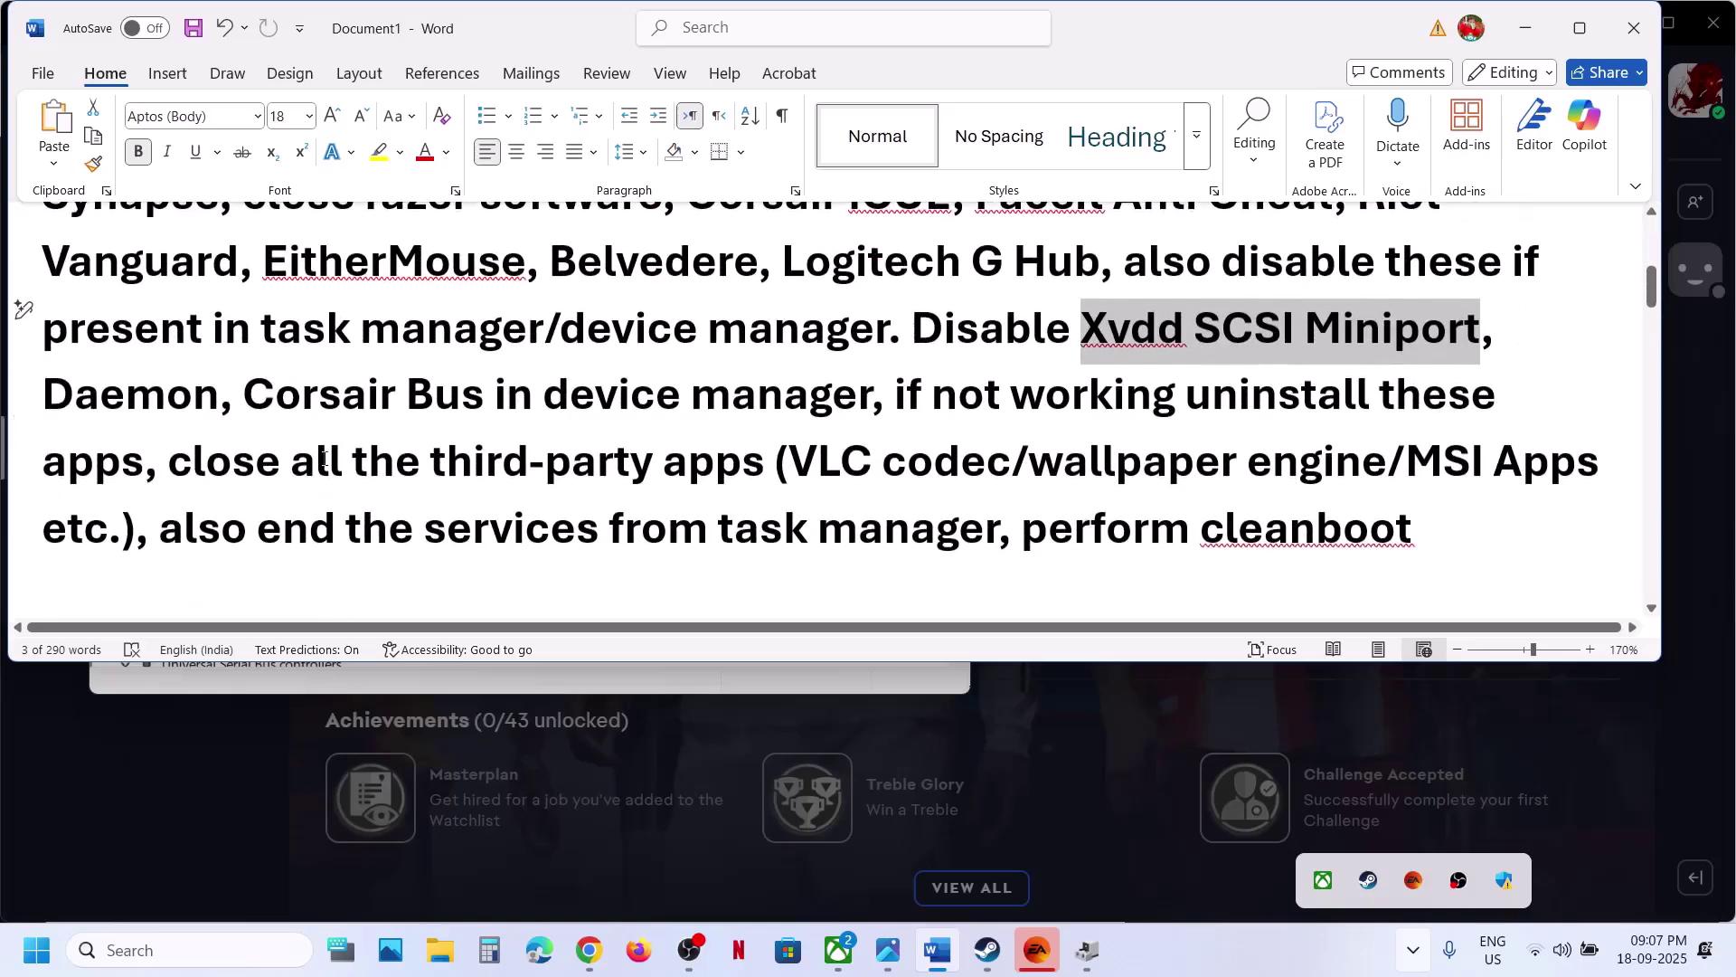
left_click_drag(244, 393, 669, 390)
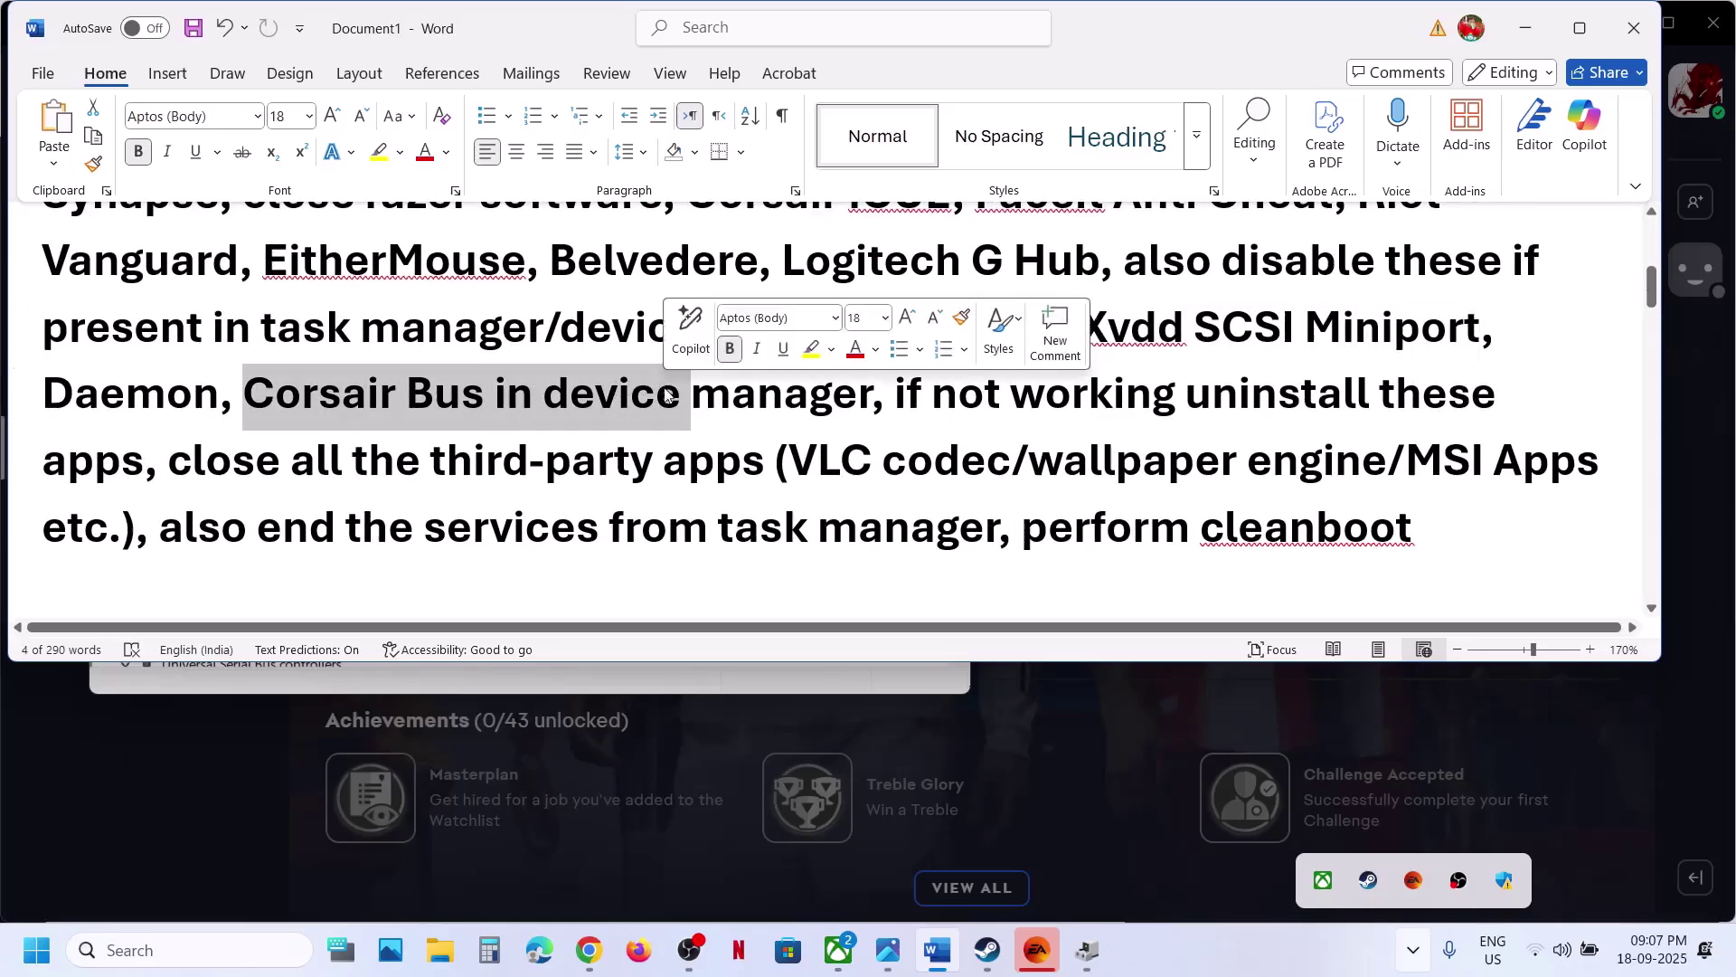
left_click(963, 404)
scroll(962, 404, "up", 1)
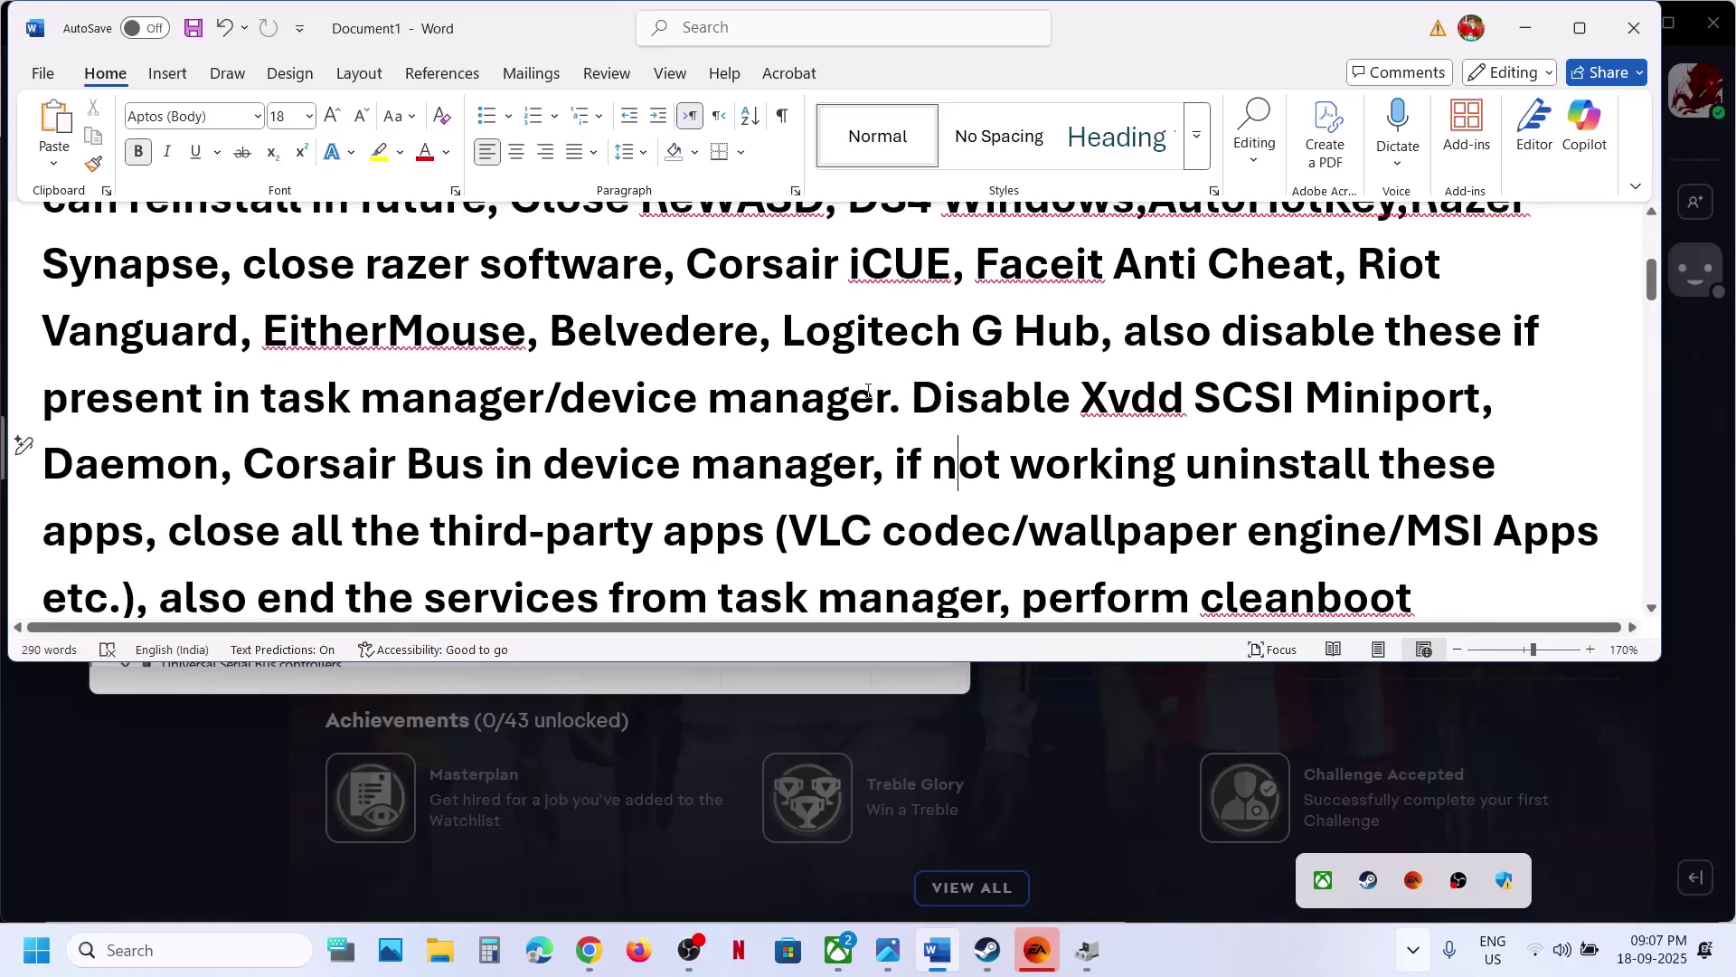
left_click_drag(868, 391, 1315, 443)
Step: Launch Task Manager from the Win+X menu and return to the Word guide
left_click(1311, 439)
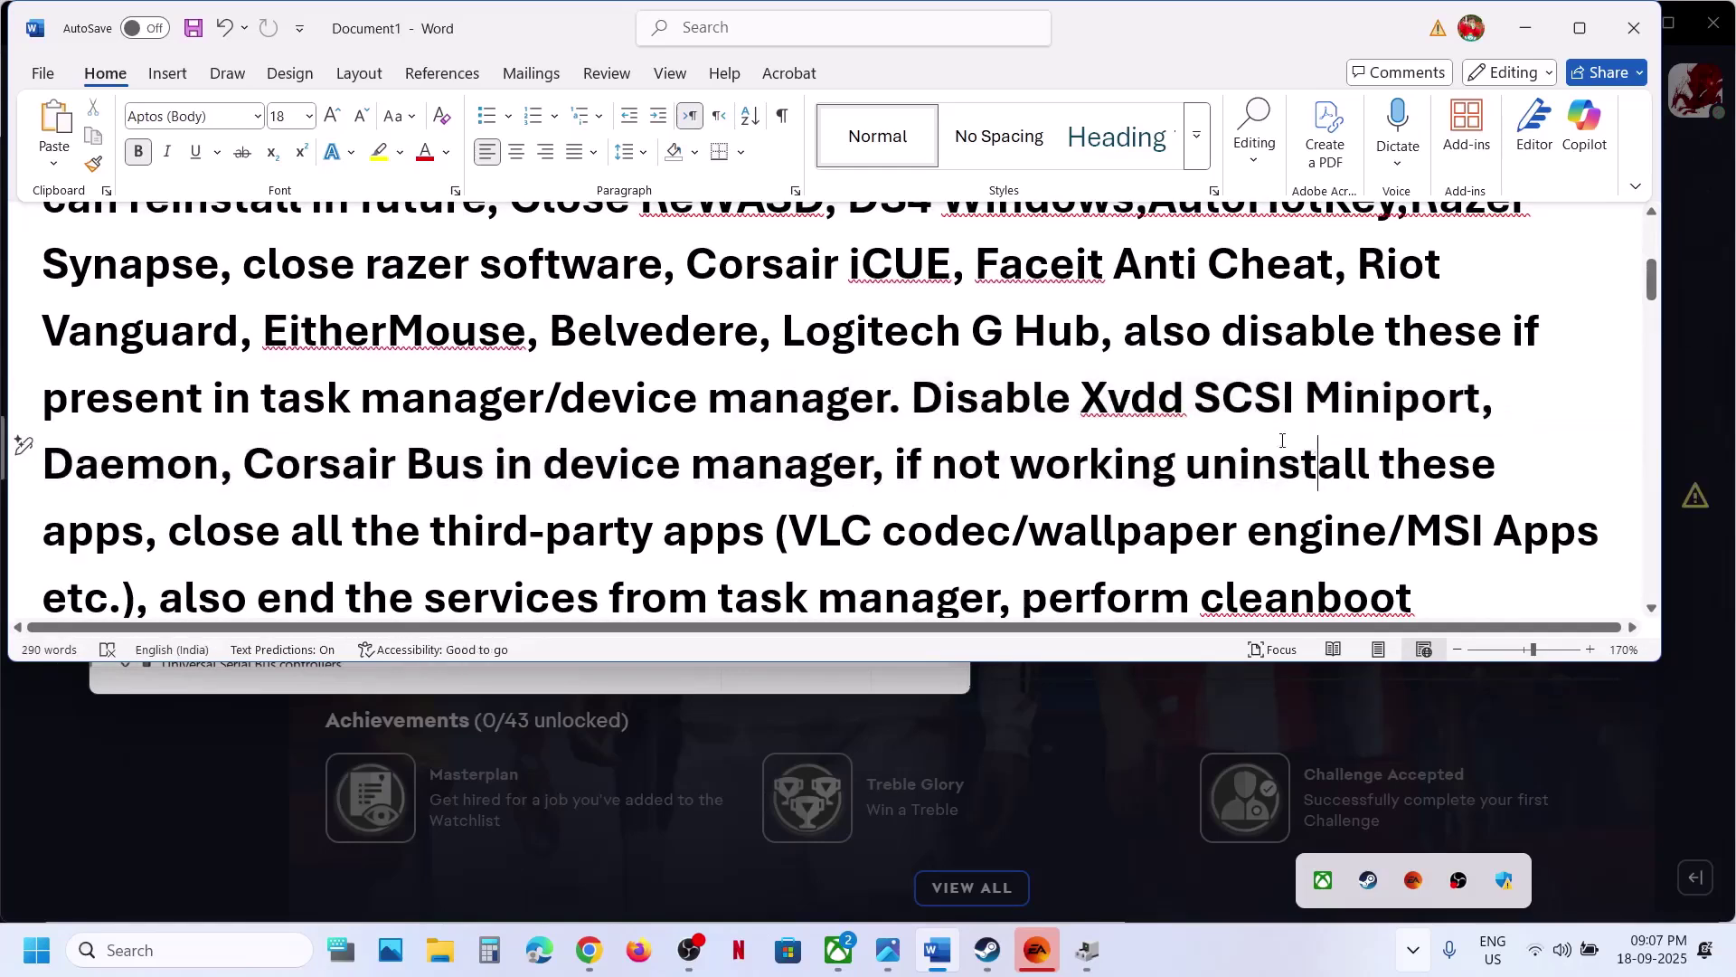
right_click(36, 950)
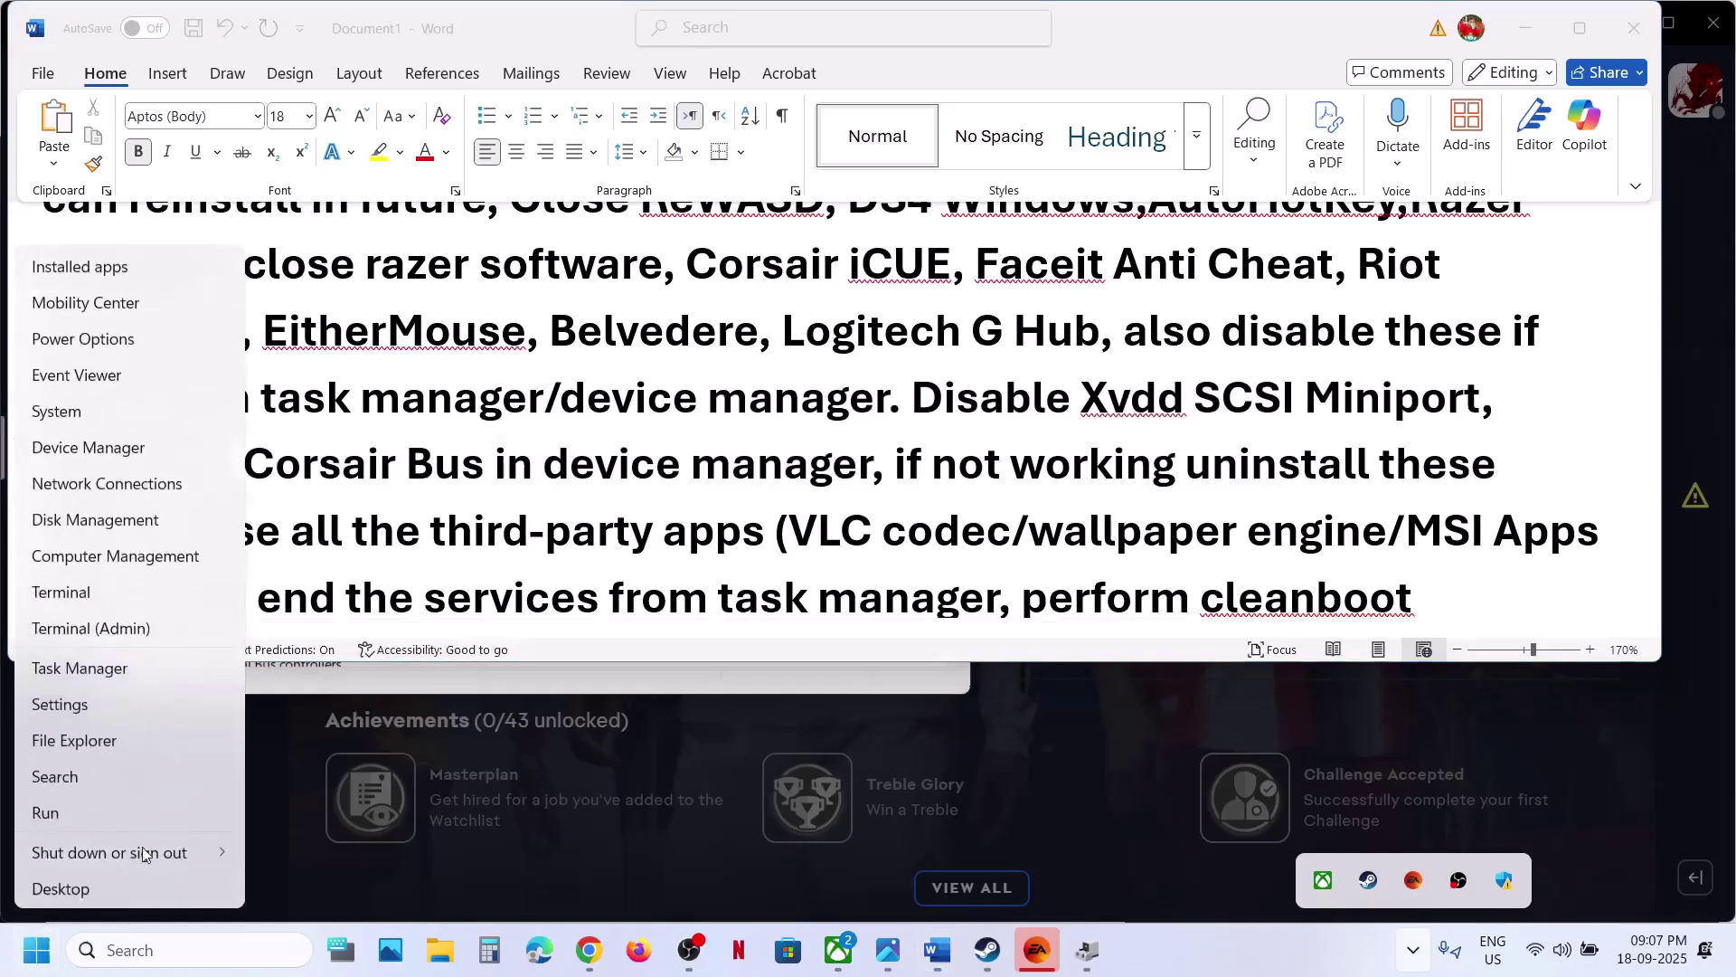
left_click(94, 669)
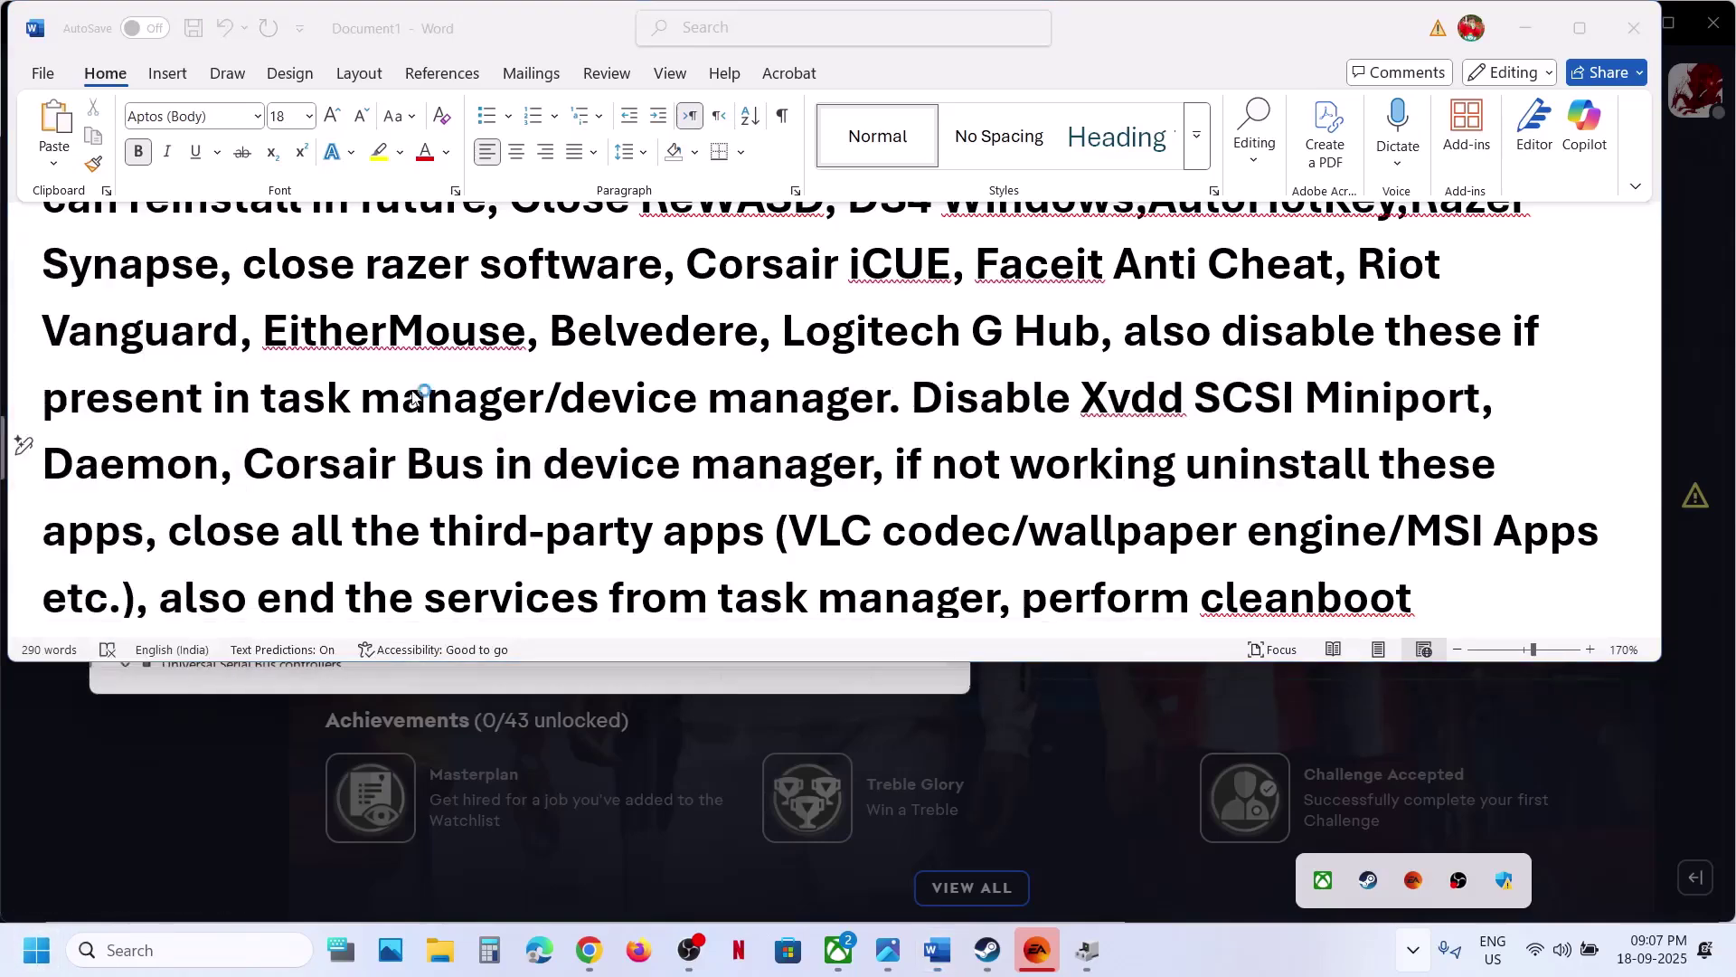
left_click(1074, 370)
Step: Highlight the uninstall-these-apps, close third-party apps and perform cleanboot instructions
scroll(1036, 484, "down", 2)
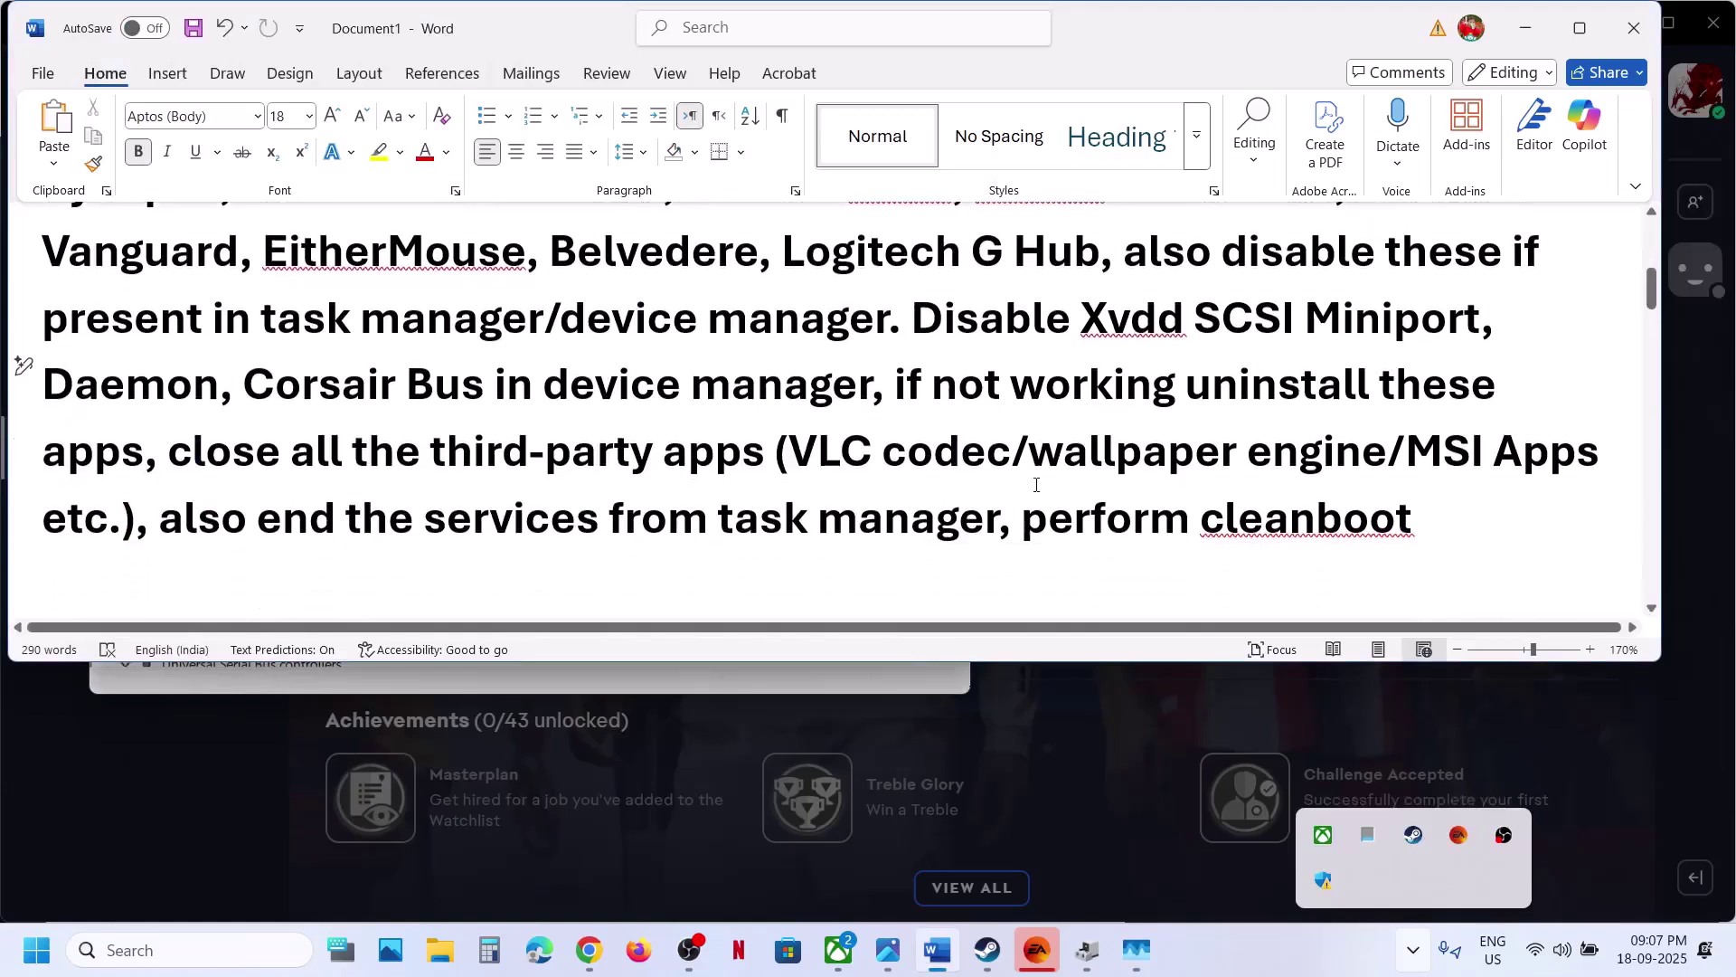
left_click_drag(895, 374, 389, 467)
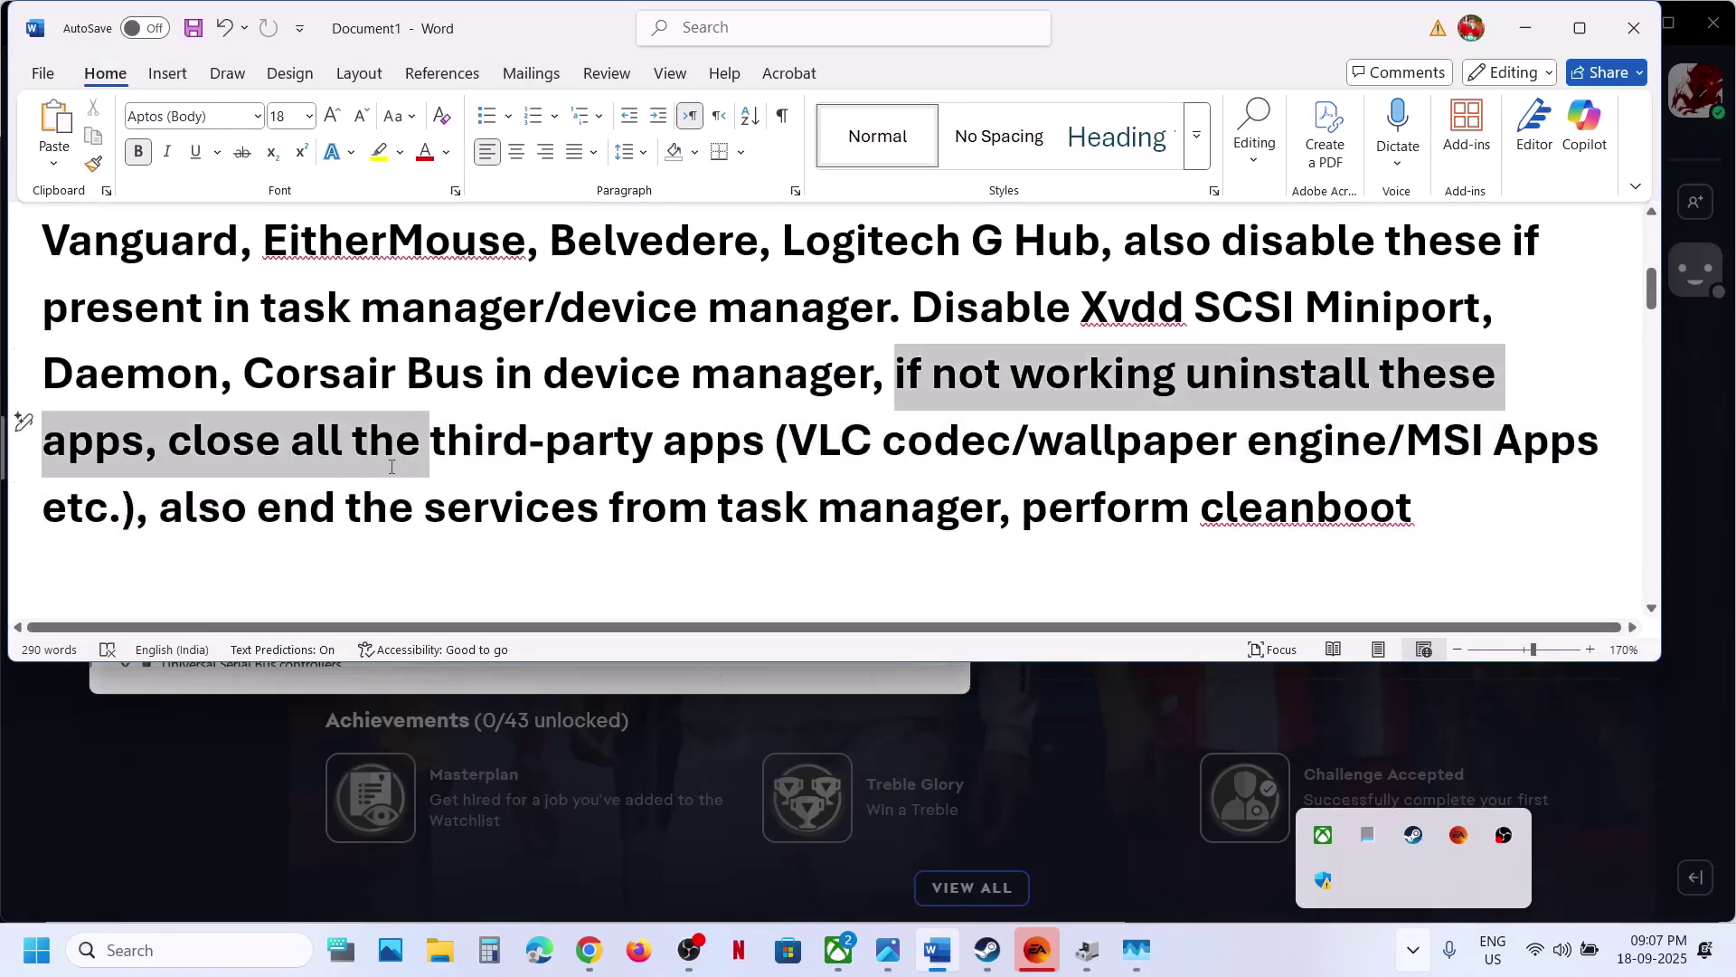
left_click(389, 466)
left_click_drag(936, 373, 1349, 443)
left_click_drag(258, 440, 998, 508)
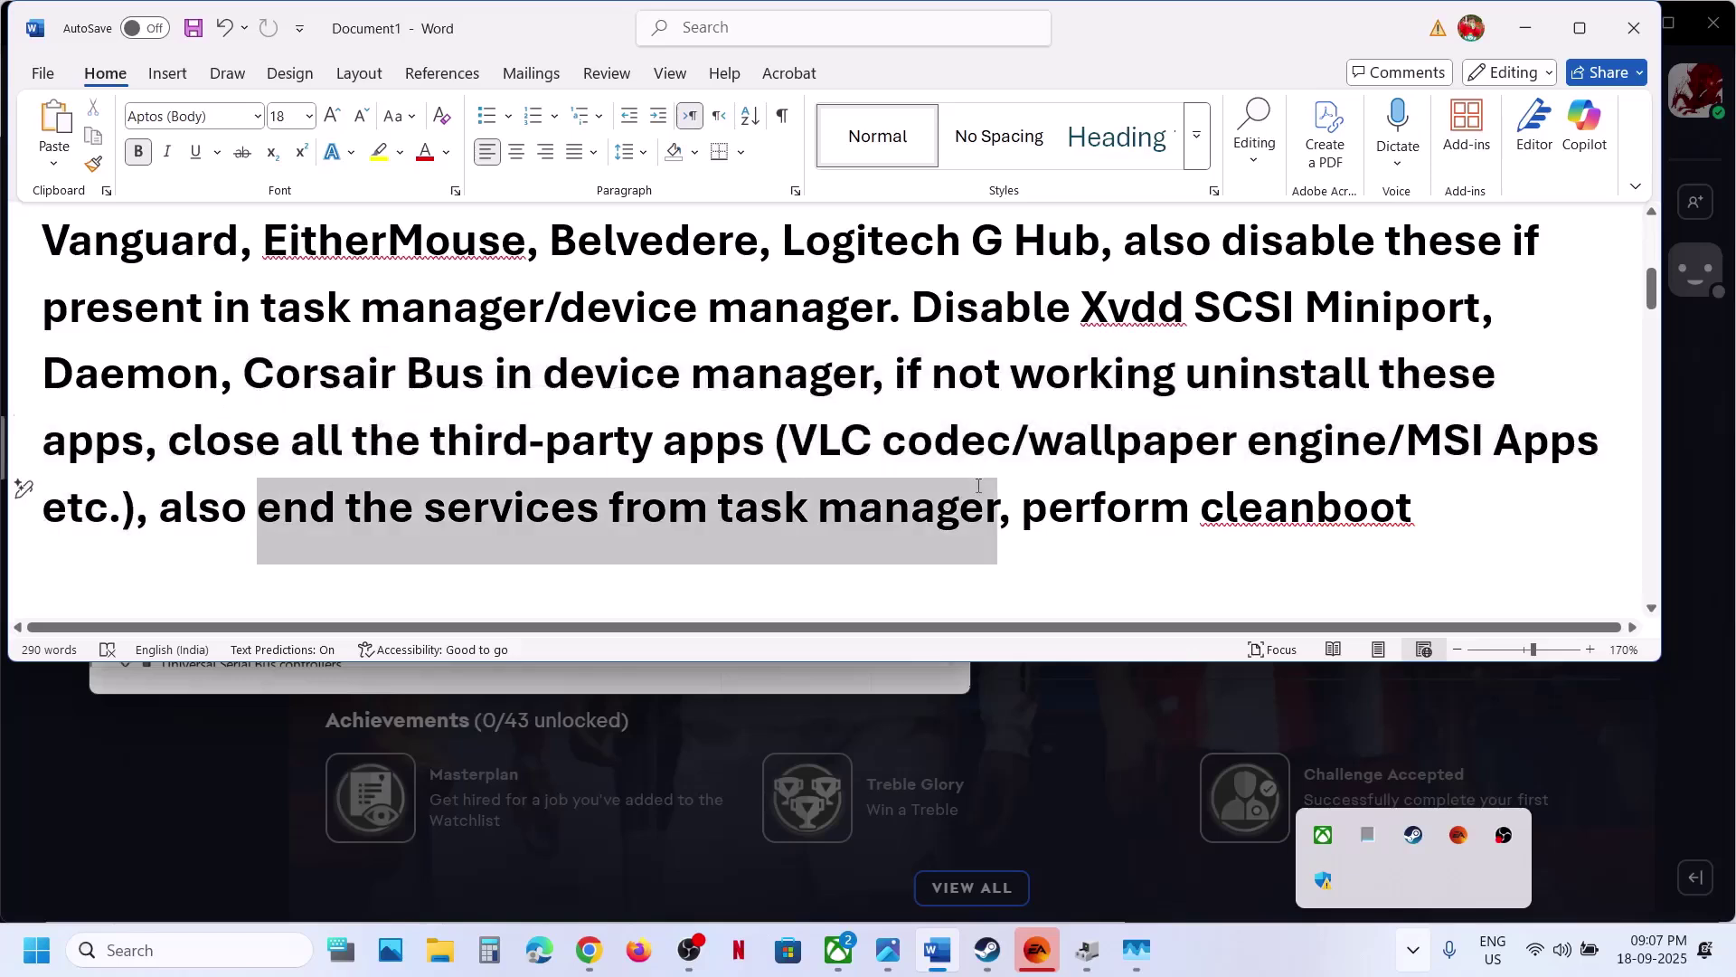
left_click(1288, 493)
left_click_drag(1287, 493, 1026, 506)
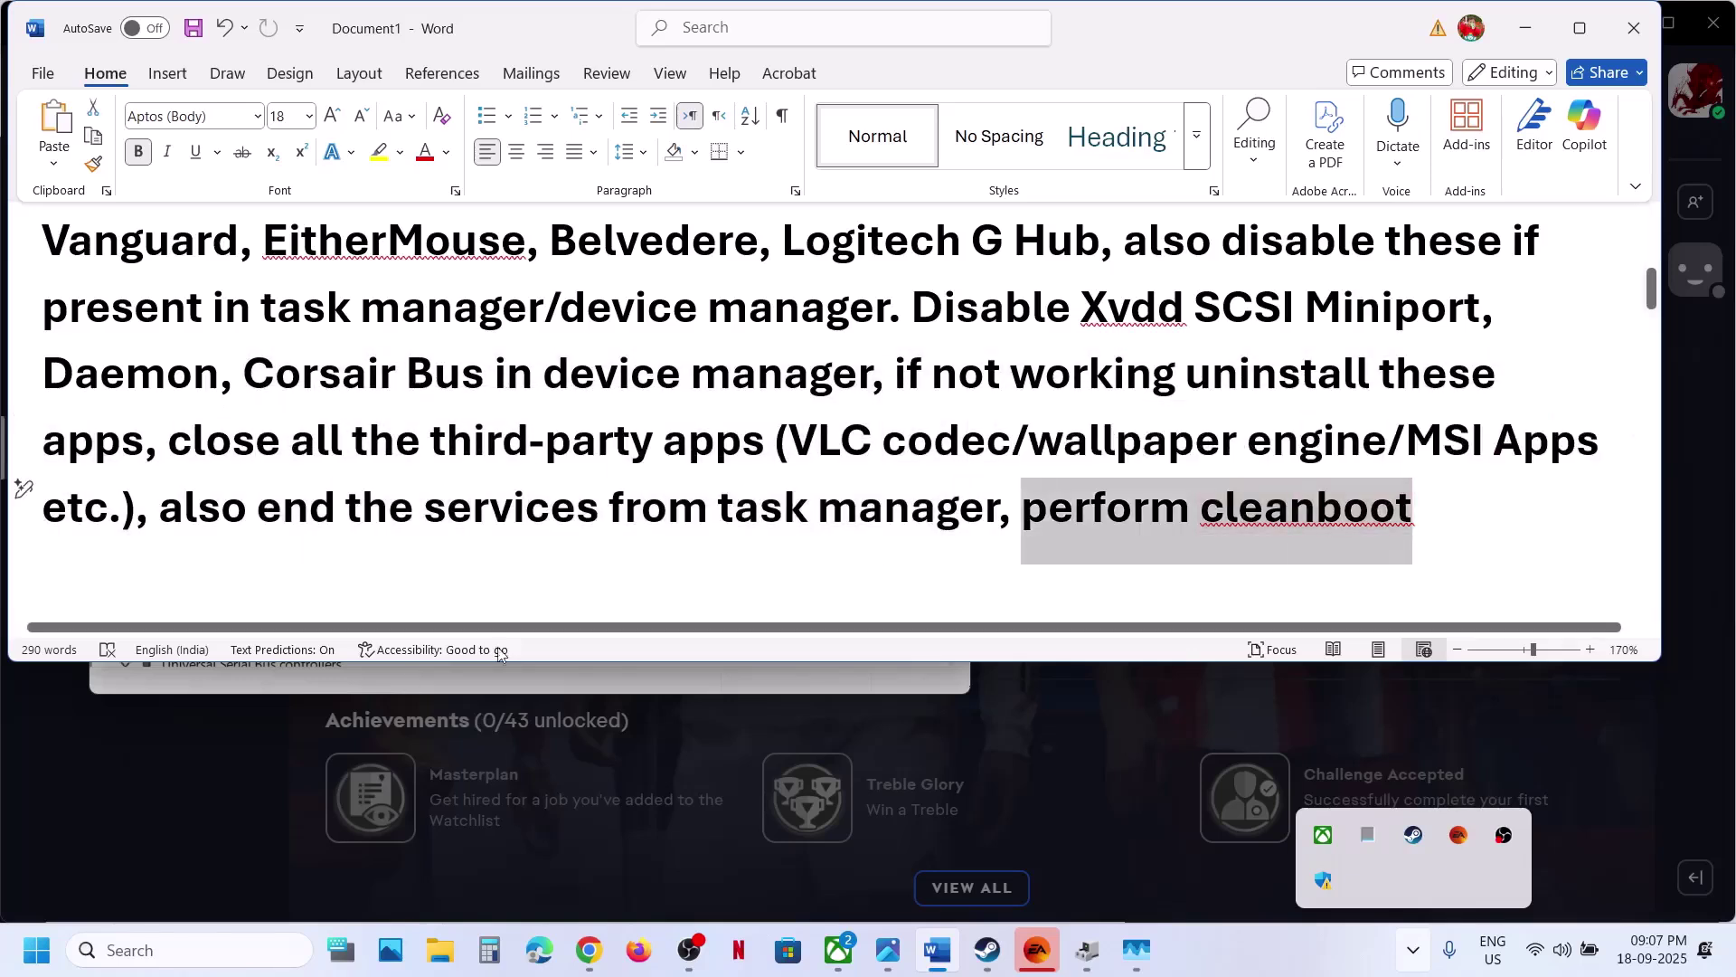
Step: Open System Configuration, hide all Microsoft services, disable the rest, and click OK
left_click(151, 957)
type("system configuration")
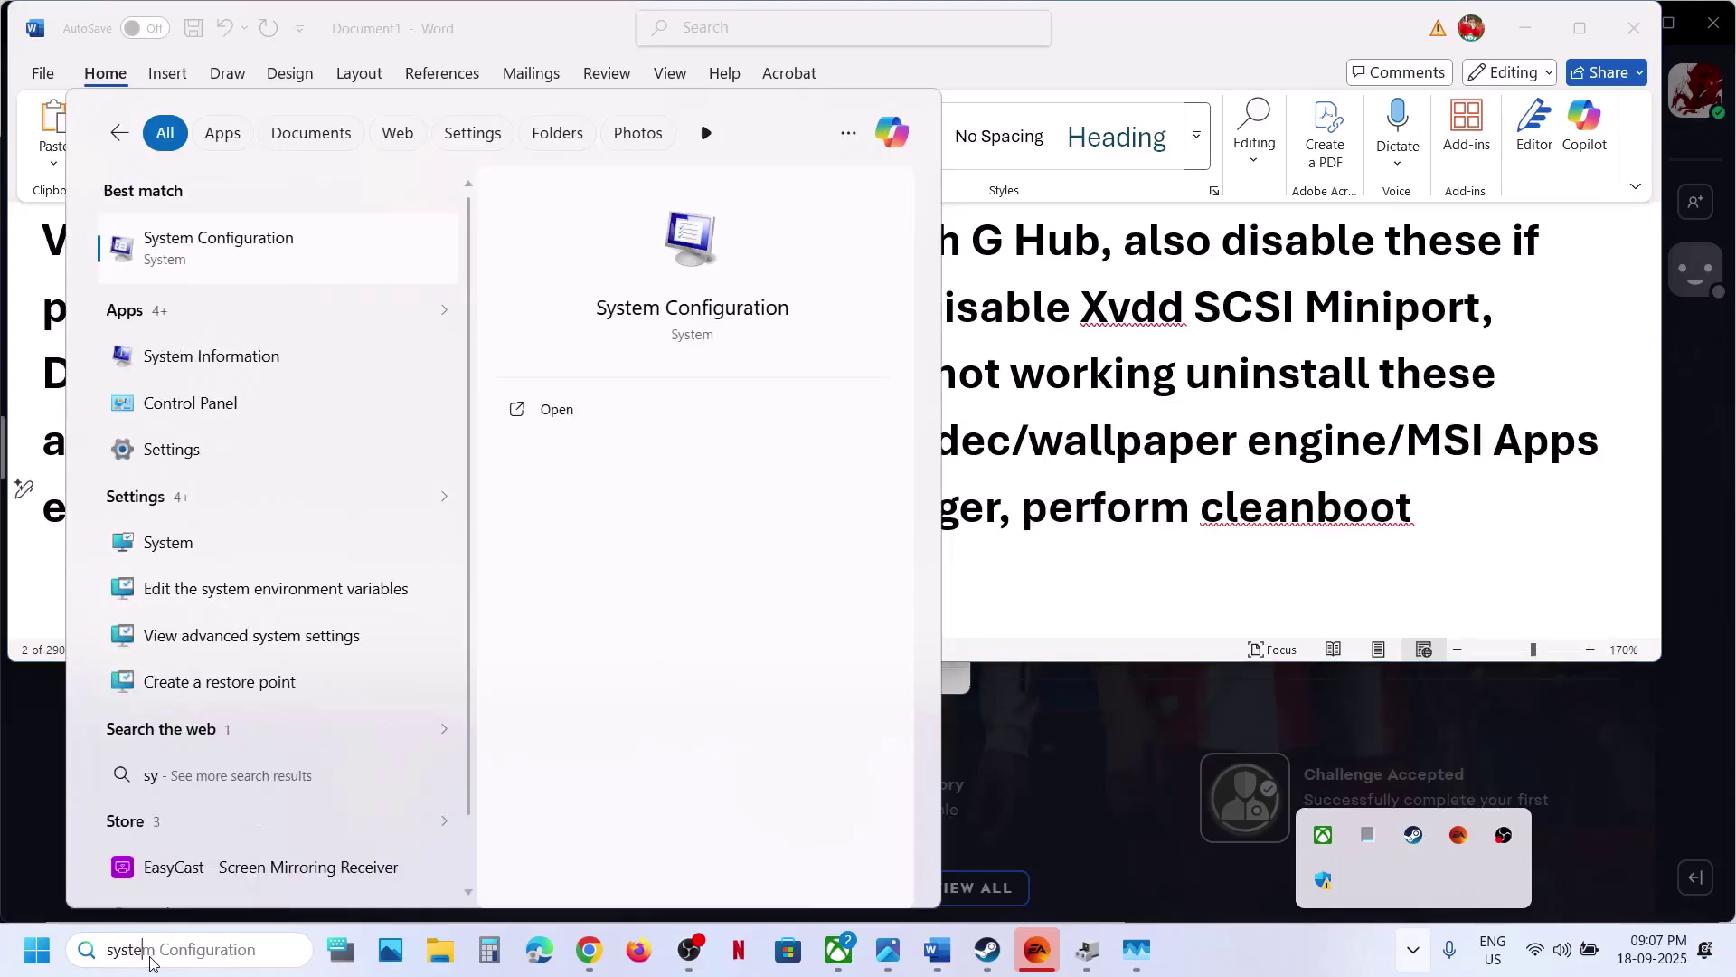
key("Return")
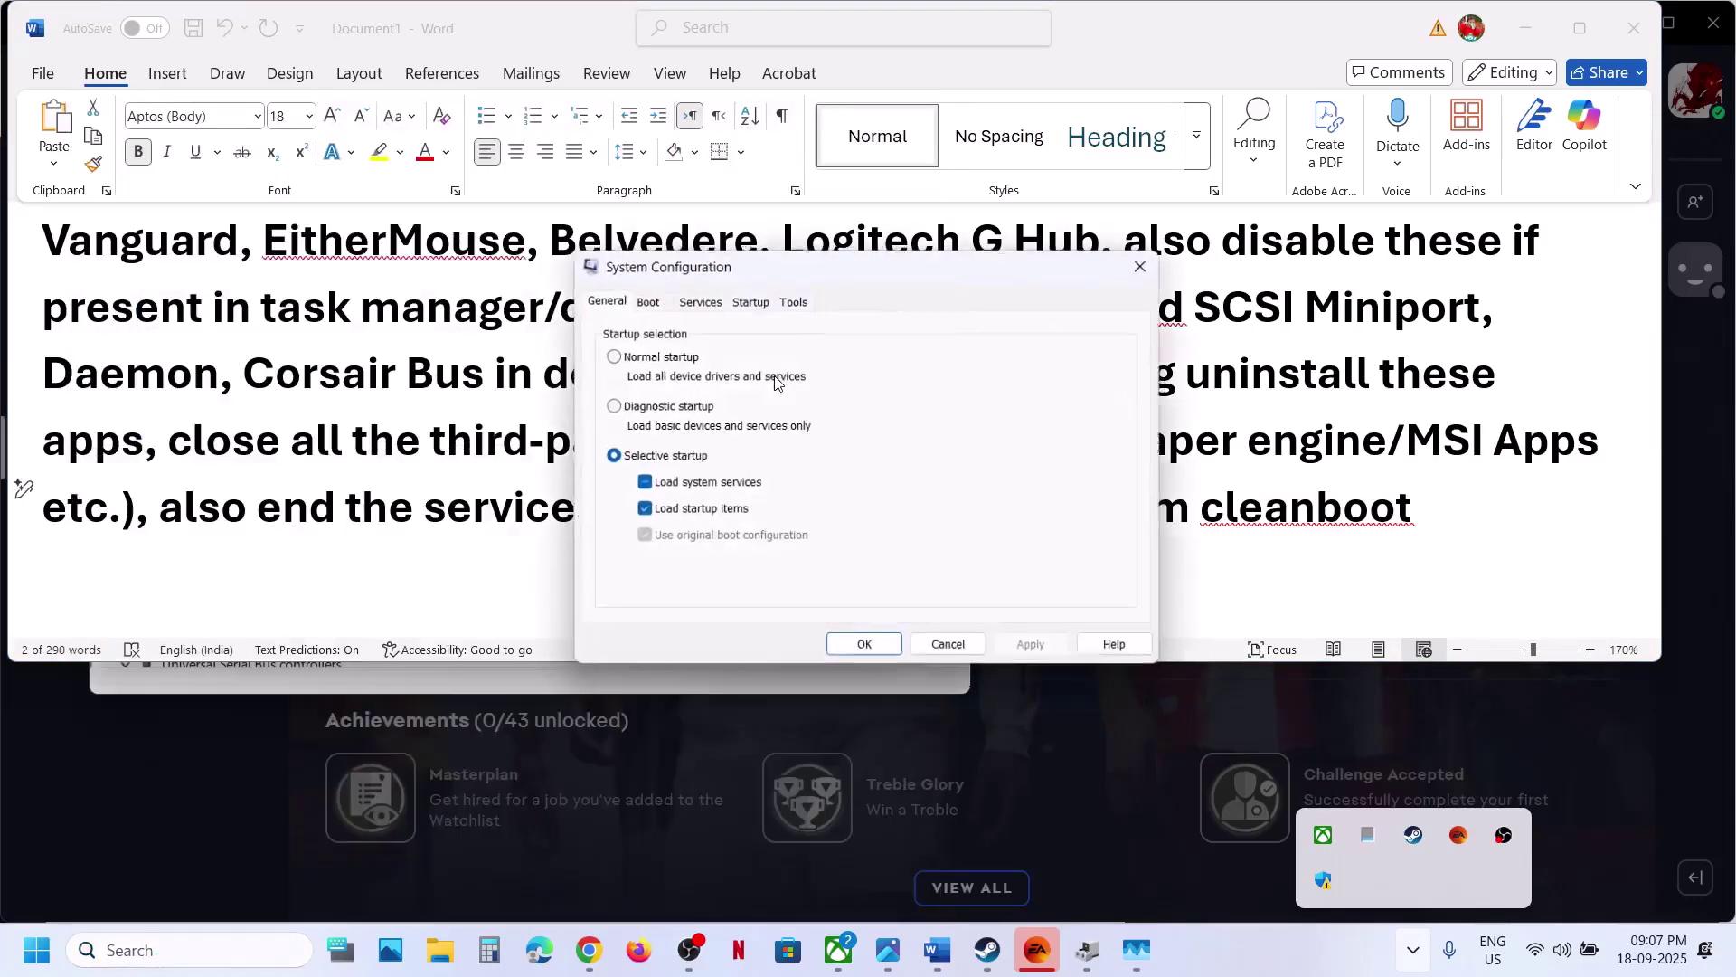
left_click(704, 307)
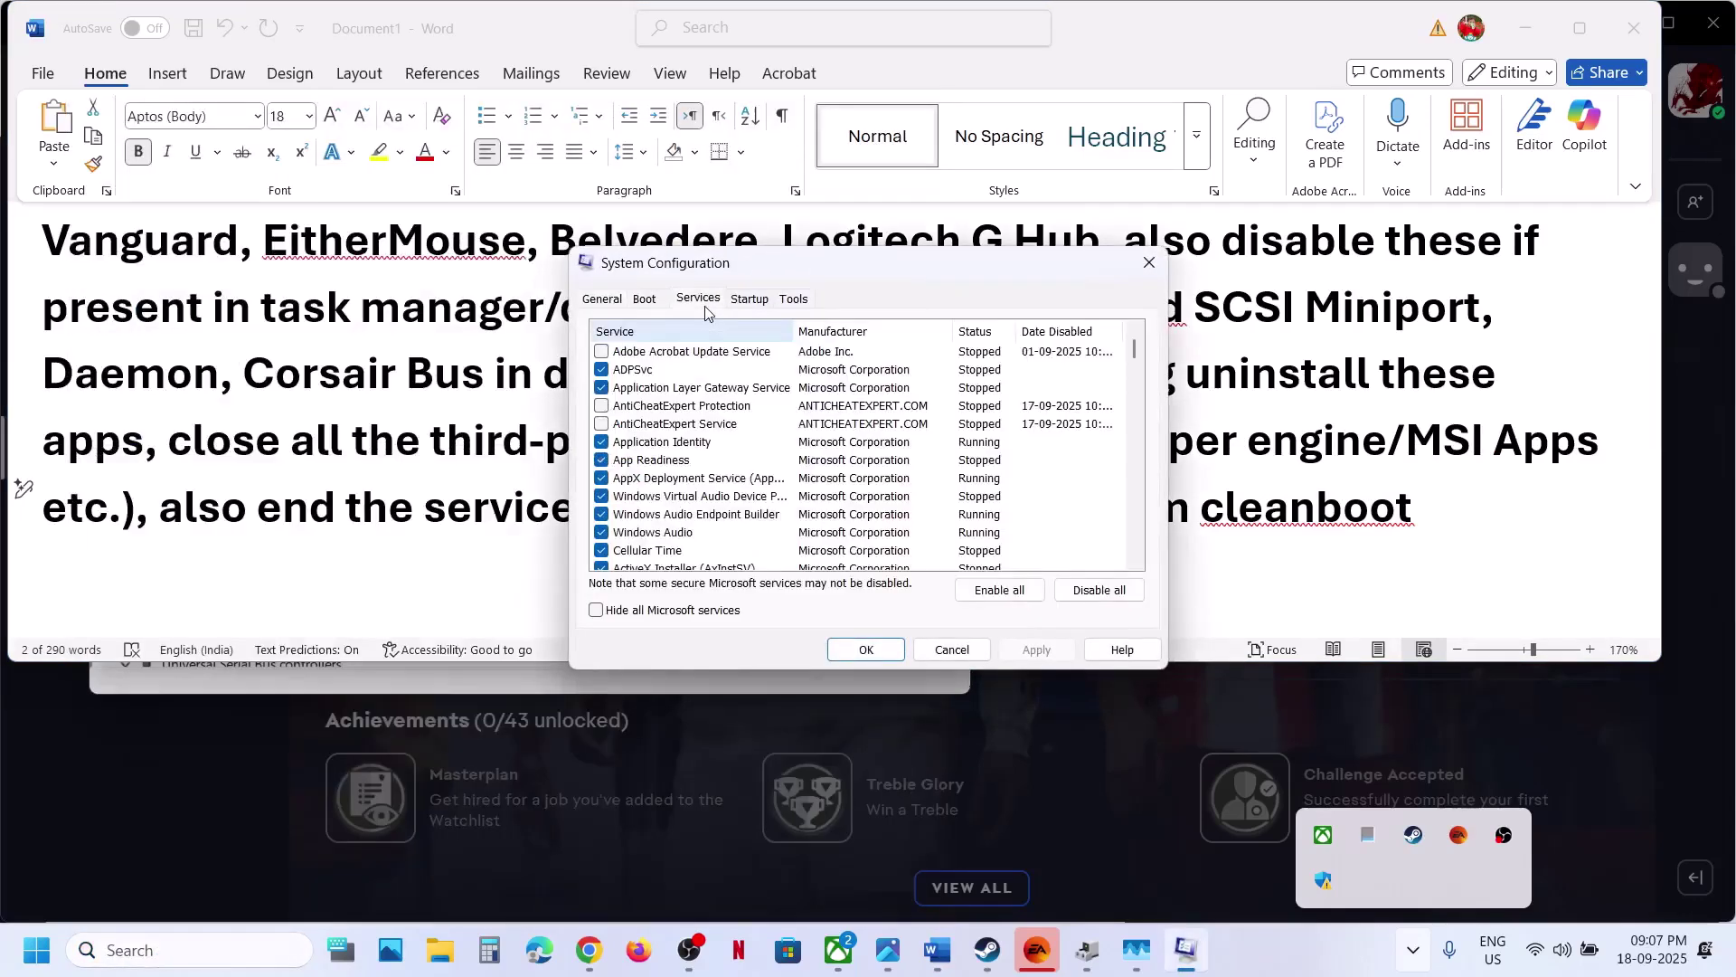
left_click(631, 610)
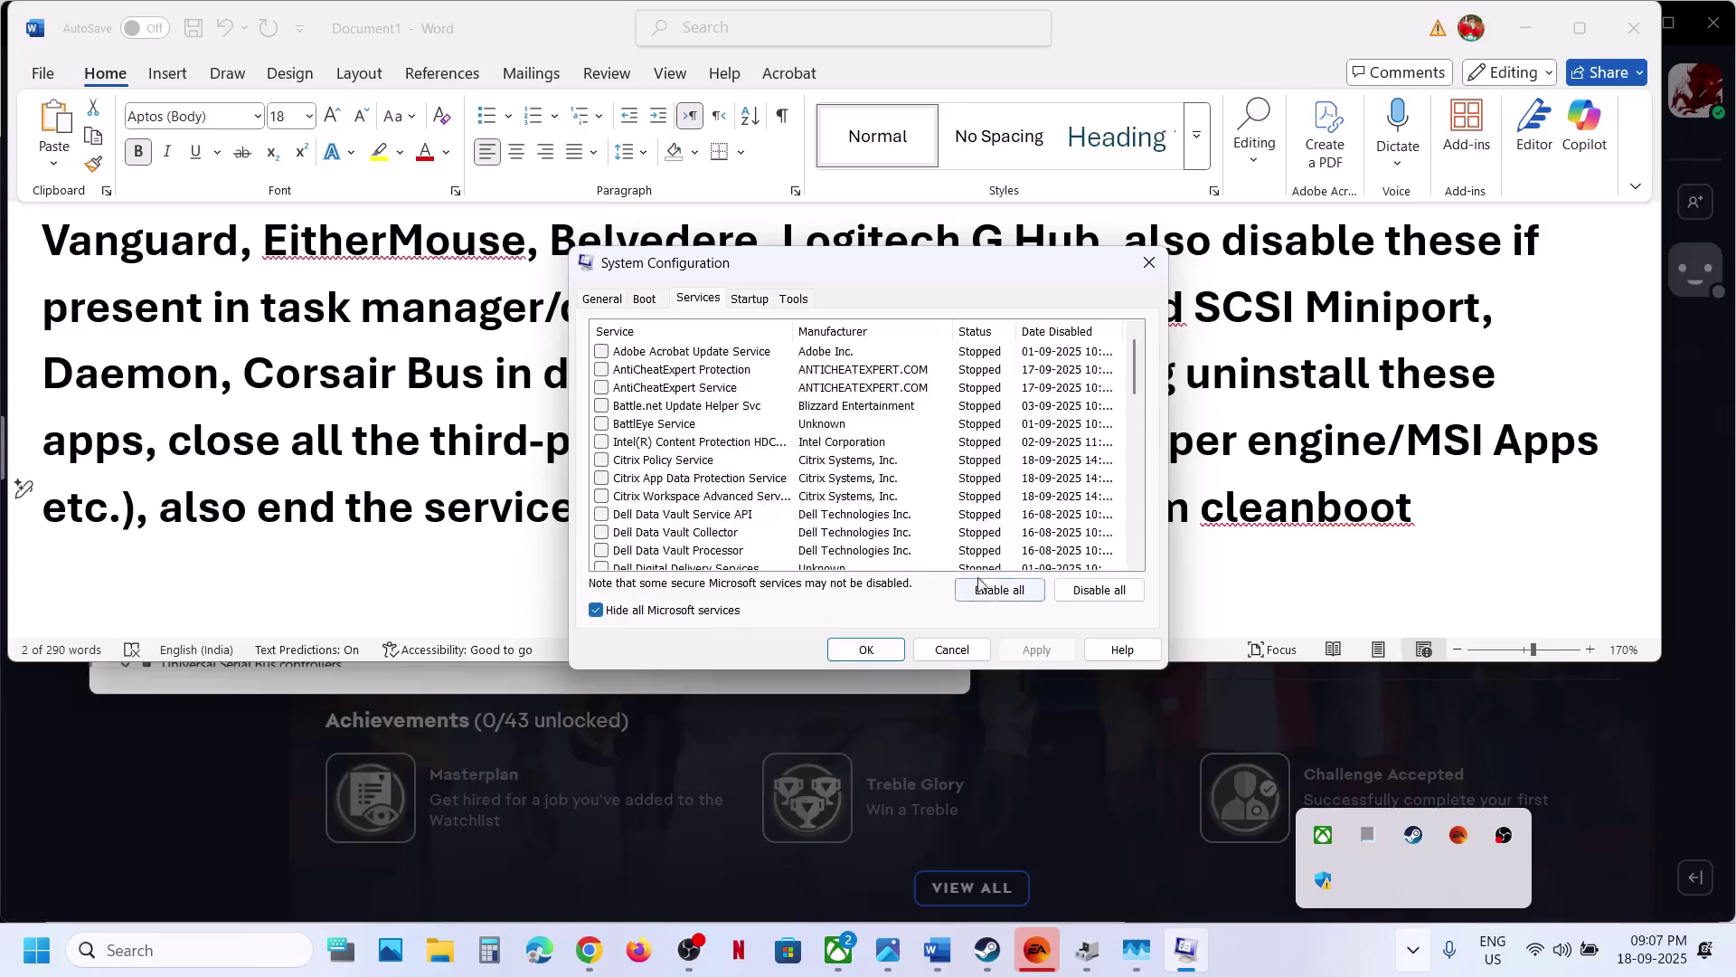
left_click(1076, 593)
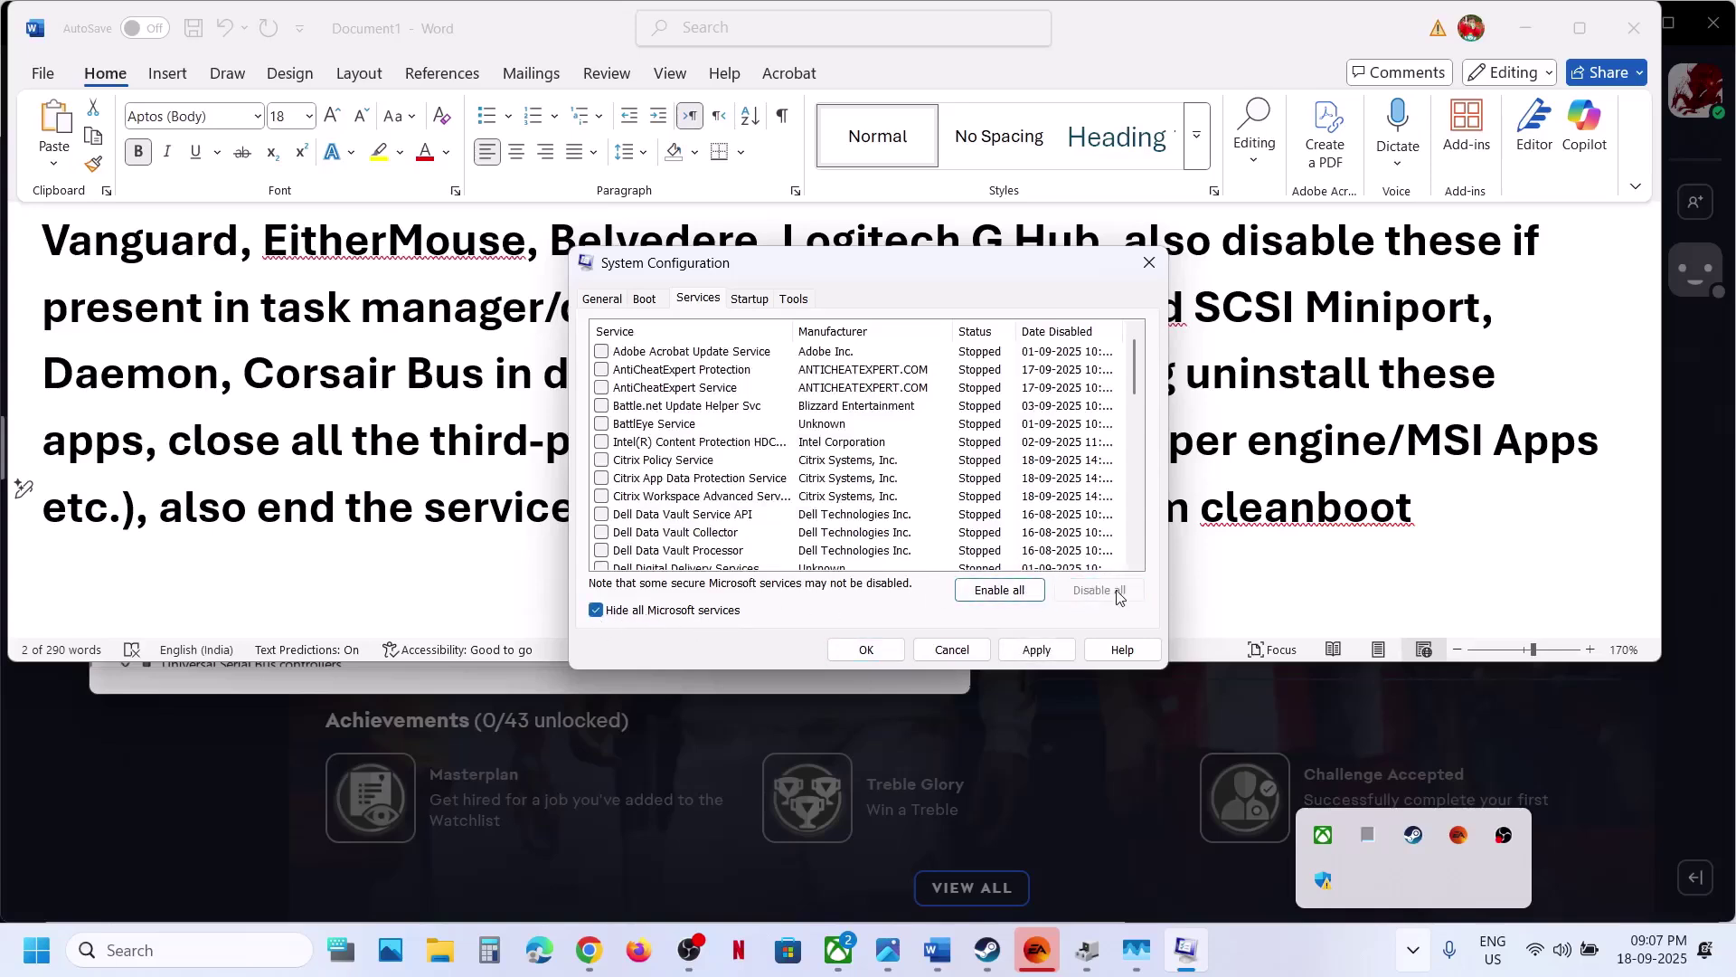
left_click(877, 649)
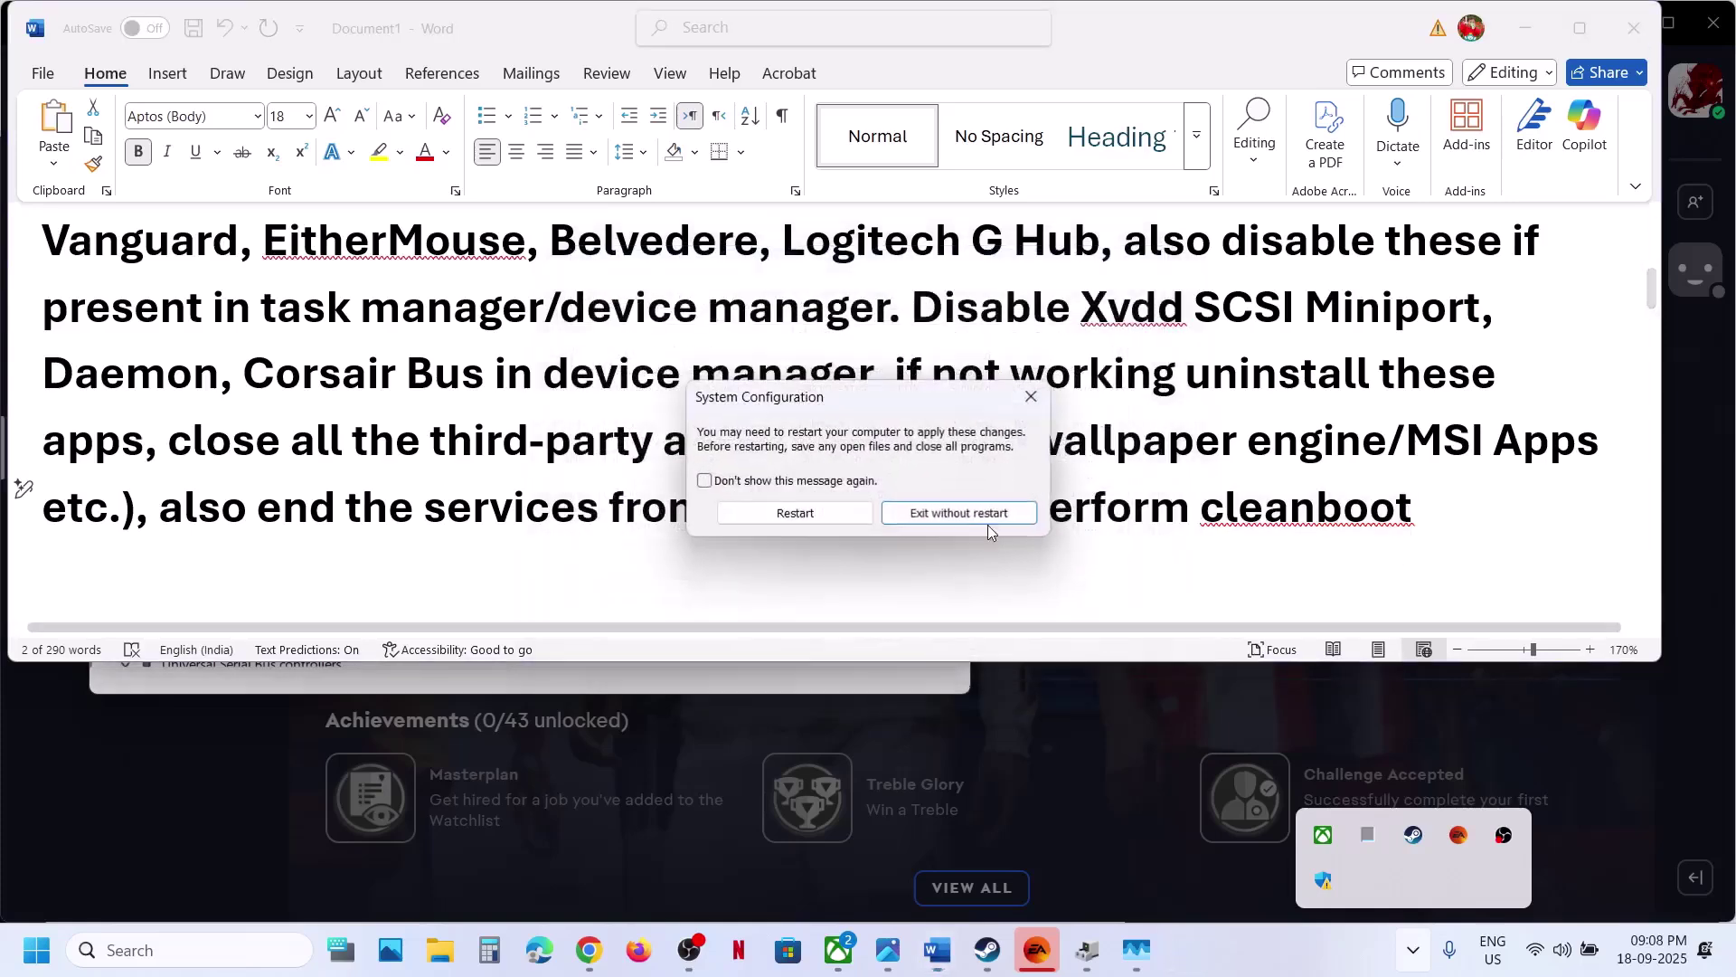
Step: Exit without restarting, then highlight the zapret and CryptoPro instructions in the notes
left_click(1031, 396)
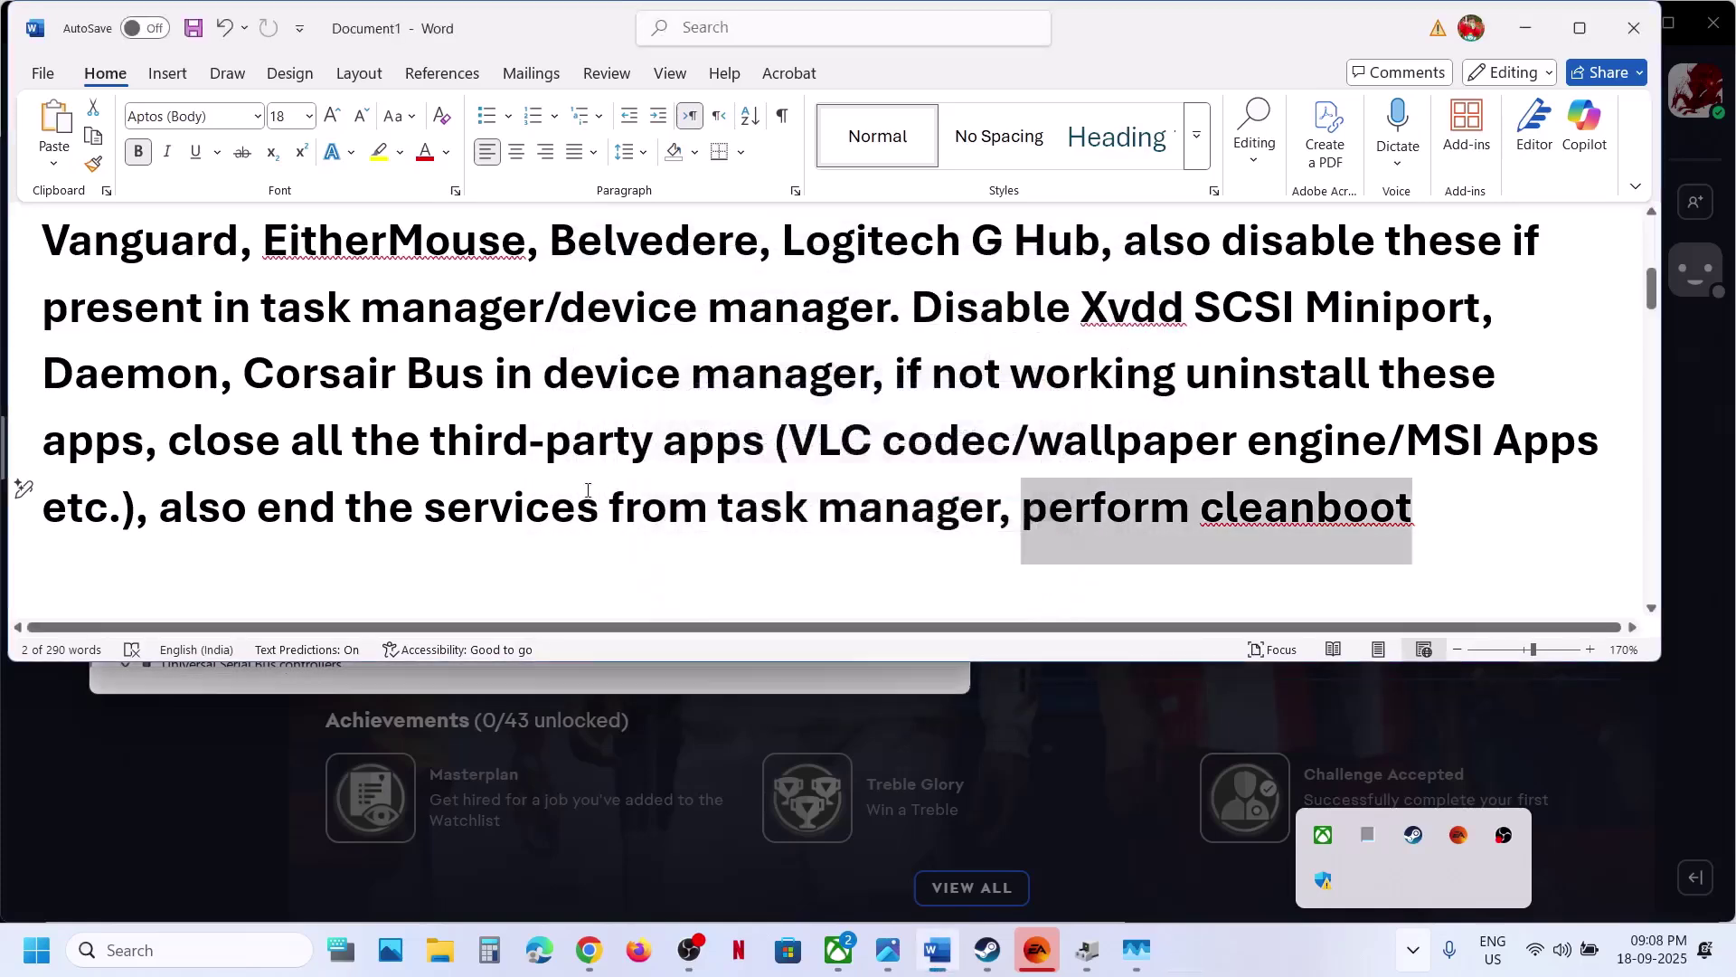
scroll(588, 489, "down", 3)
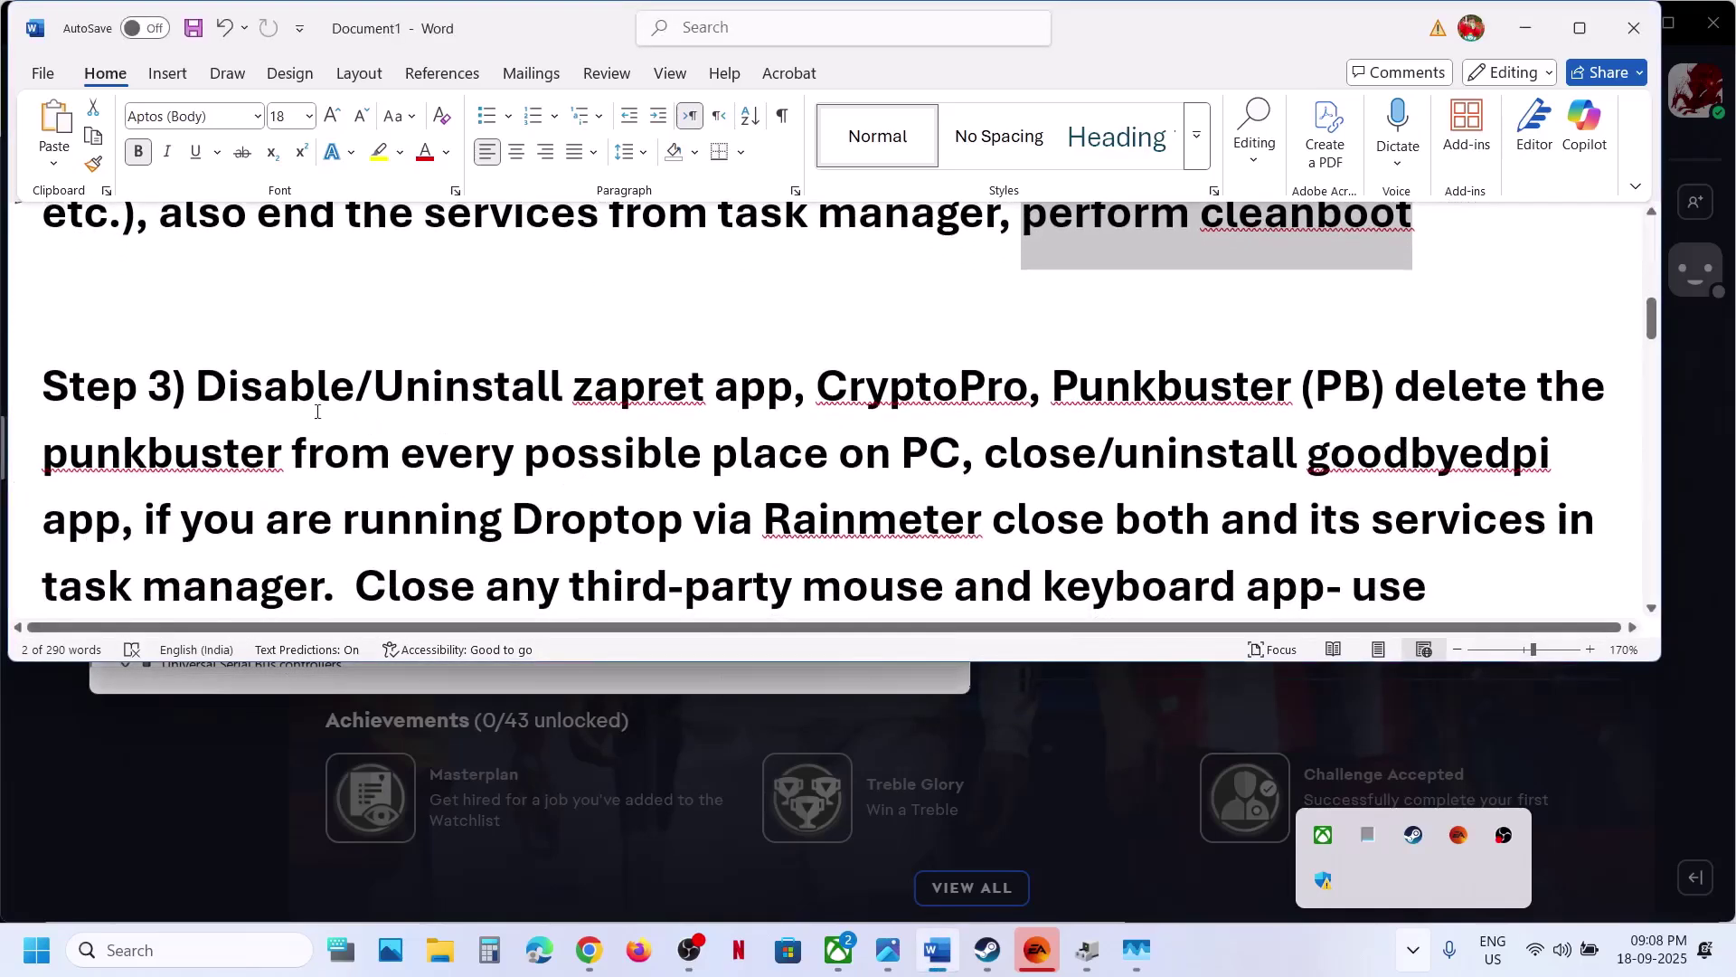
left_click_drag(265, 399, 790, 394)
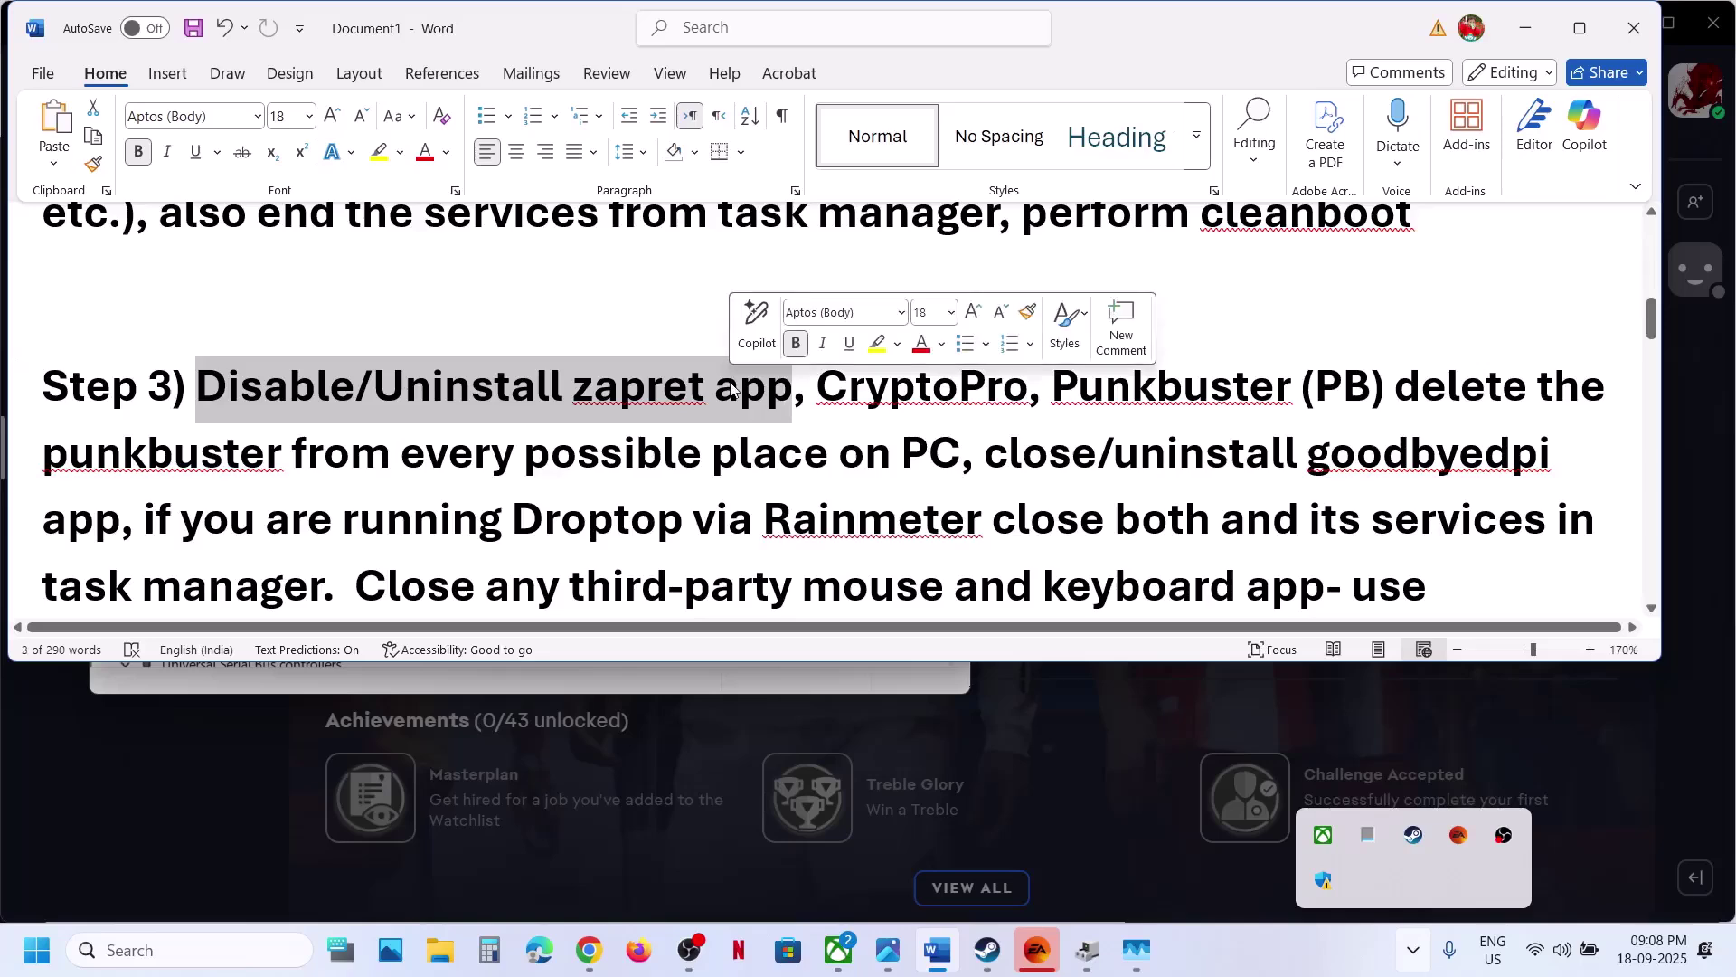
double_click(940, 390, "ctrl")
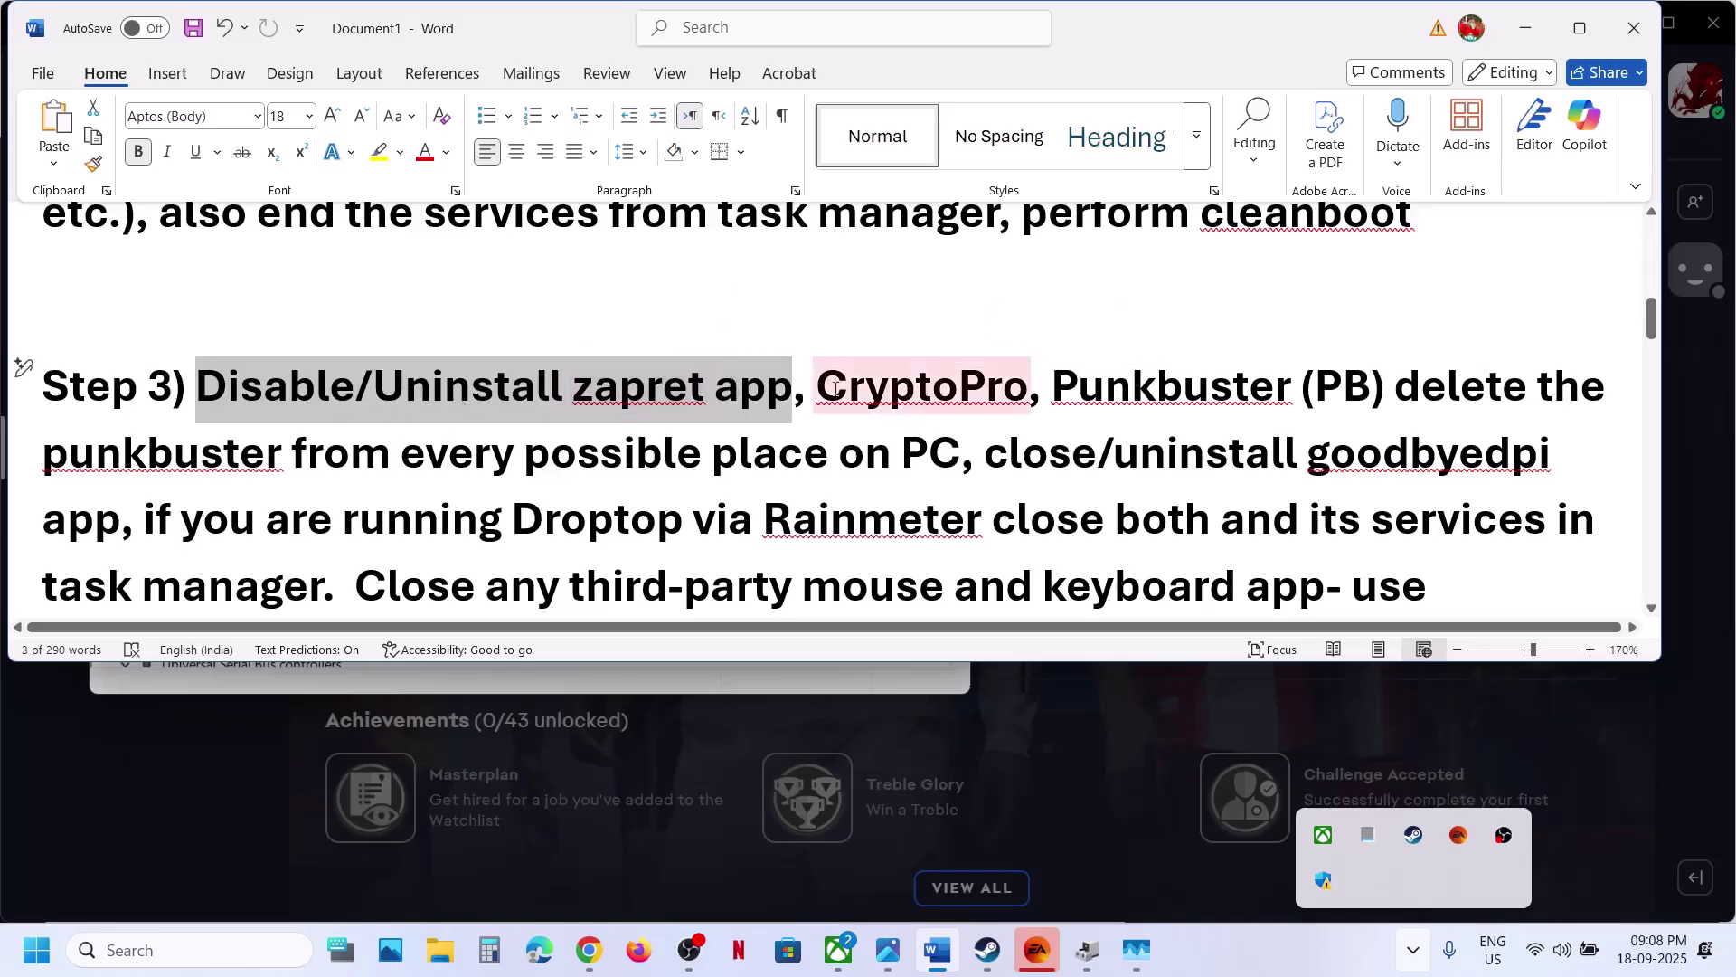
left_click_drag(826, 389, 1029, 390)
scroll(1096, 222, "down", 2)
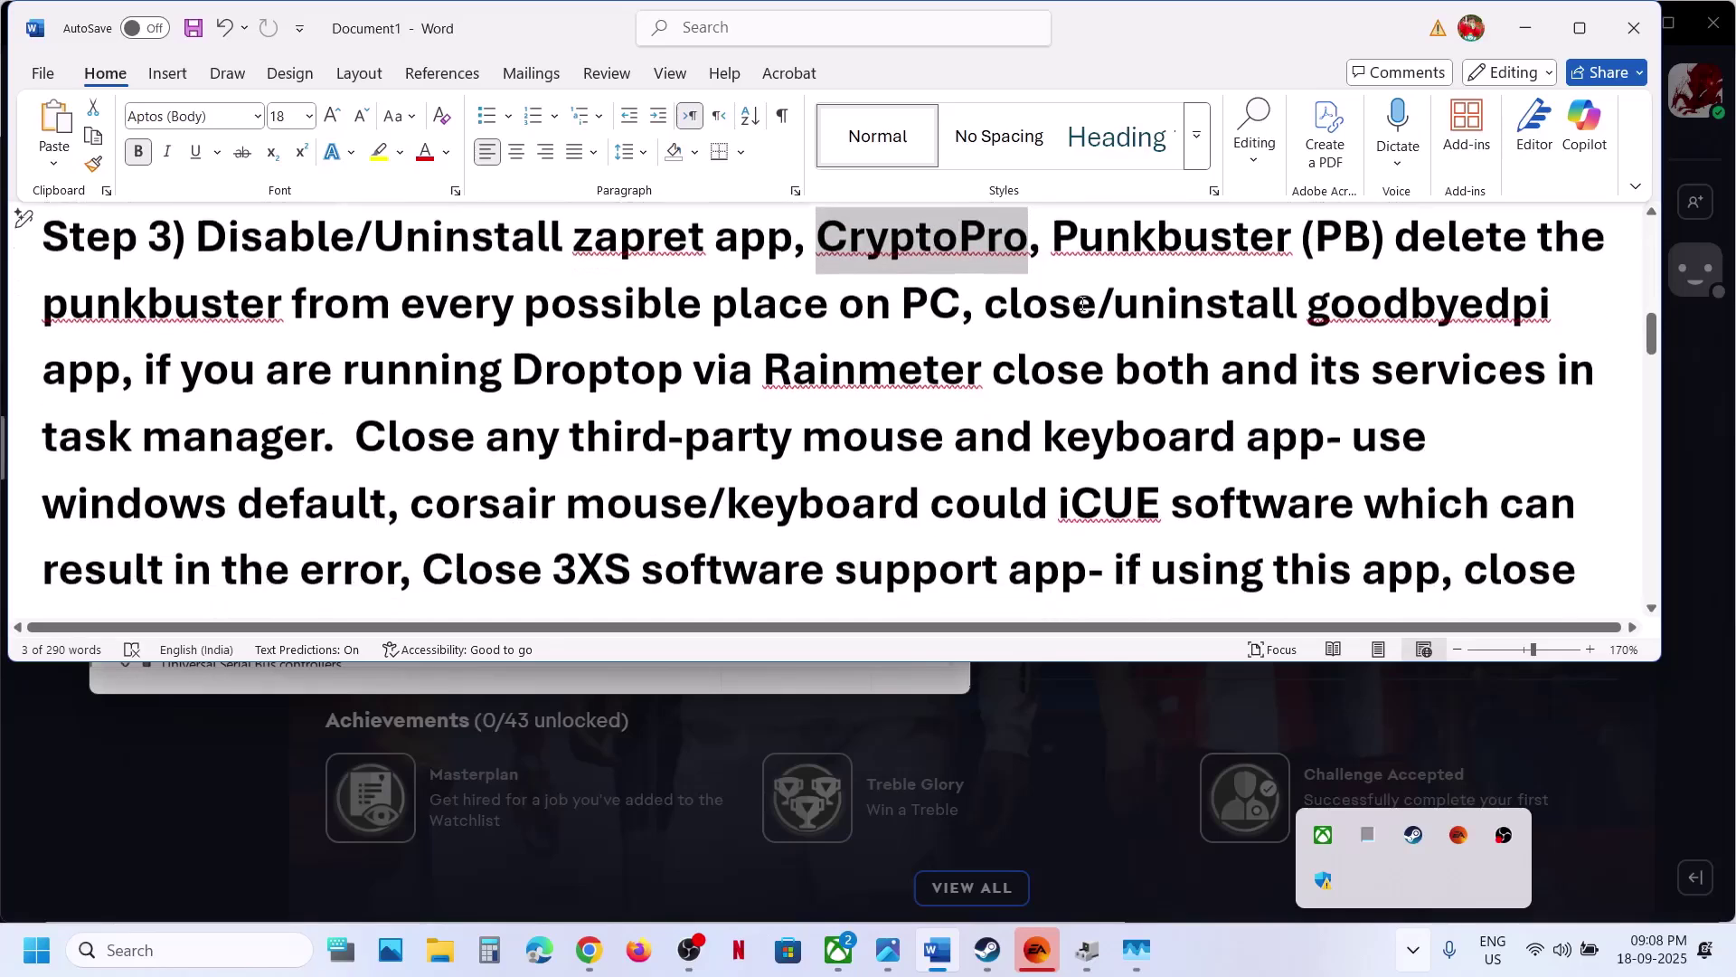
Step: Highlight the Punkbuster, goodbyedpi and Droptop via Rainmeter instructions
left_click_drag(1096, 222, 928, 308)
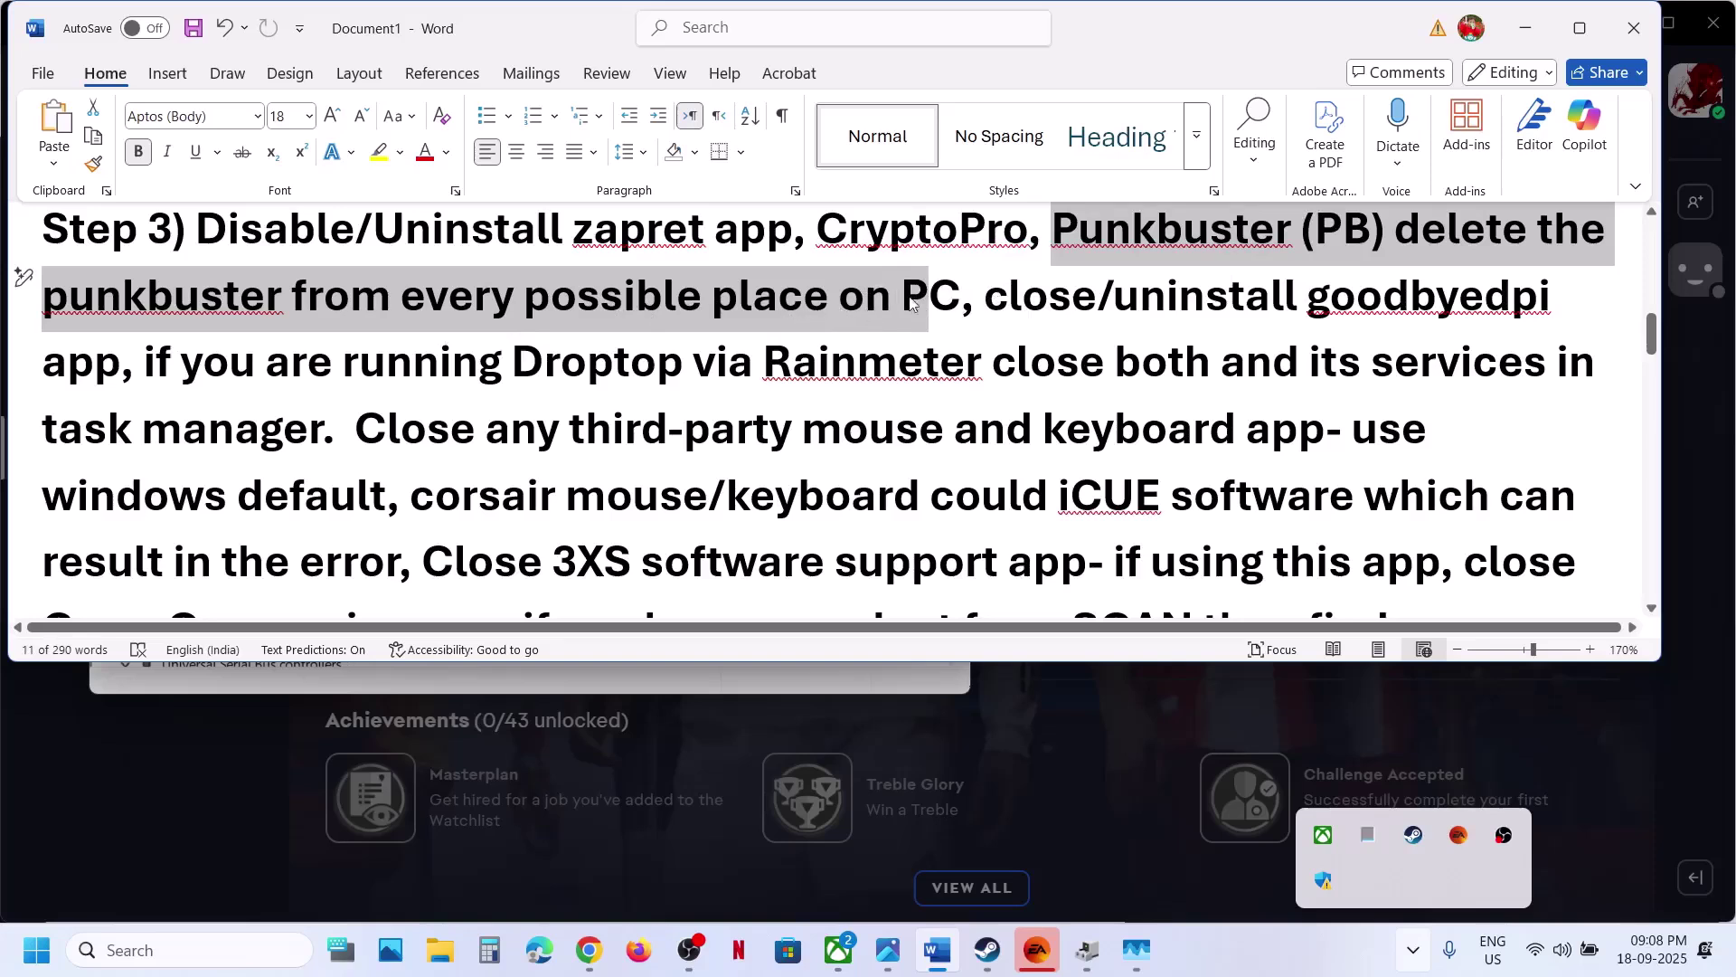
left_click_drag(1002, 307, 122, 361)
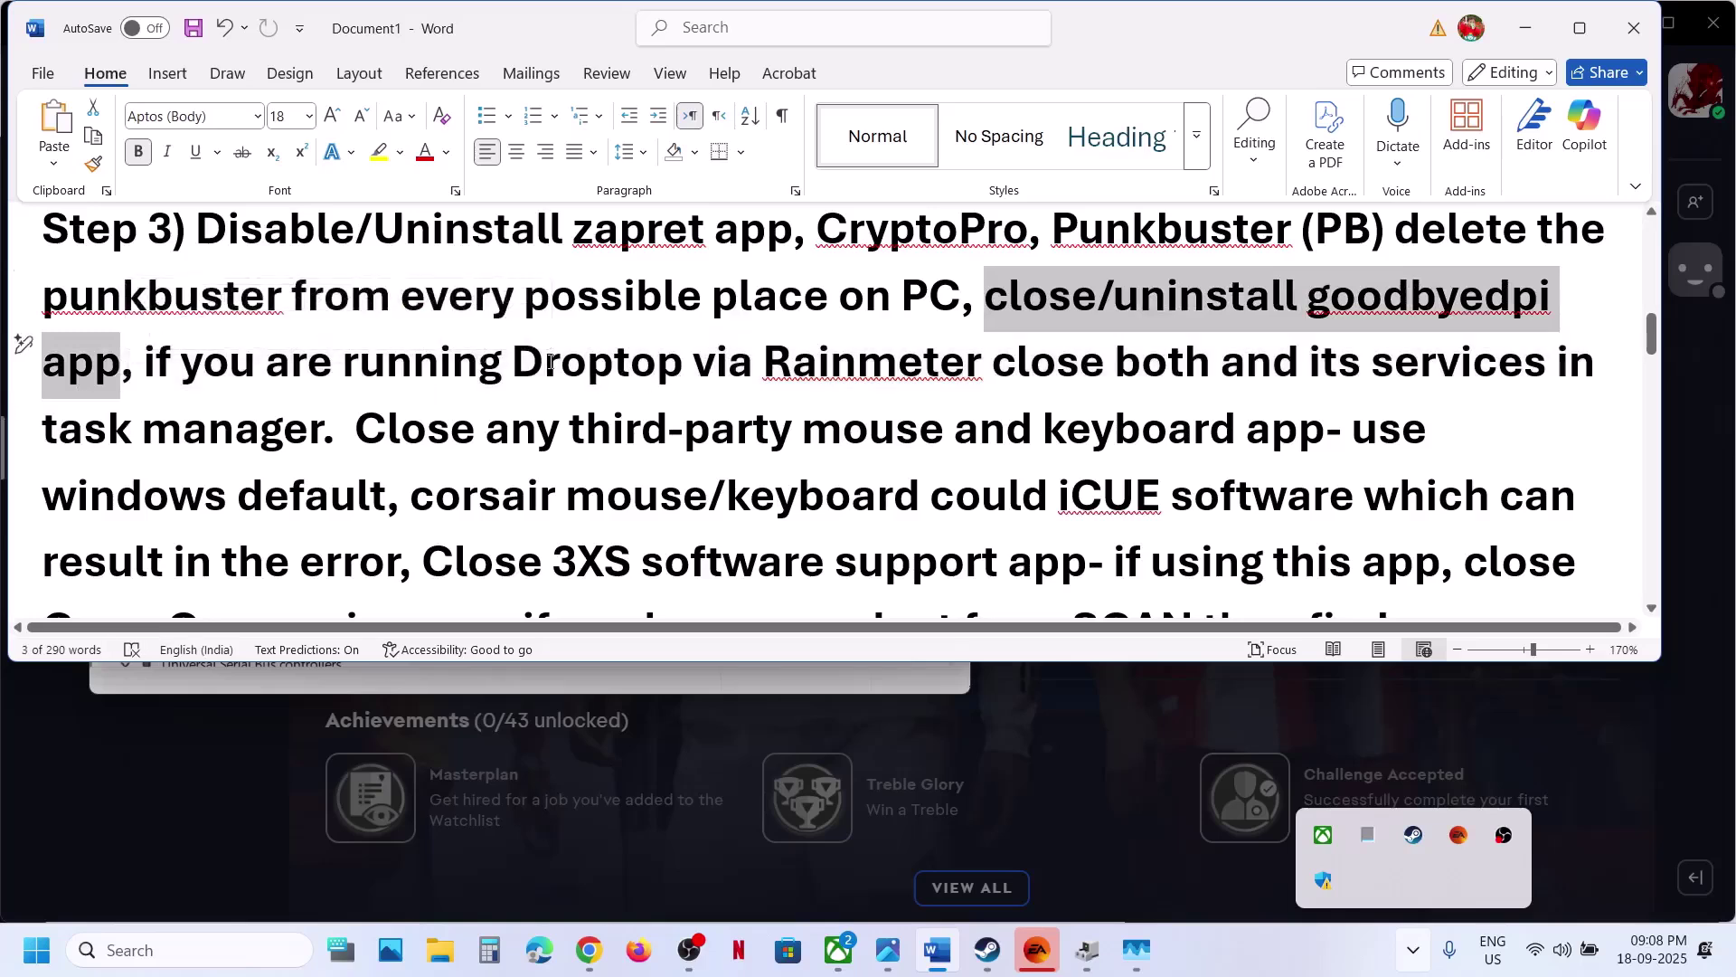
left_click_drag(549, 362, 987, 366)
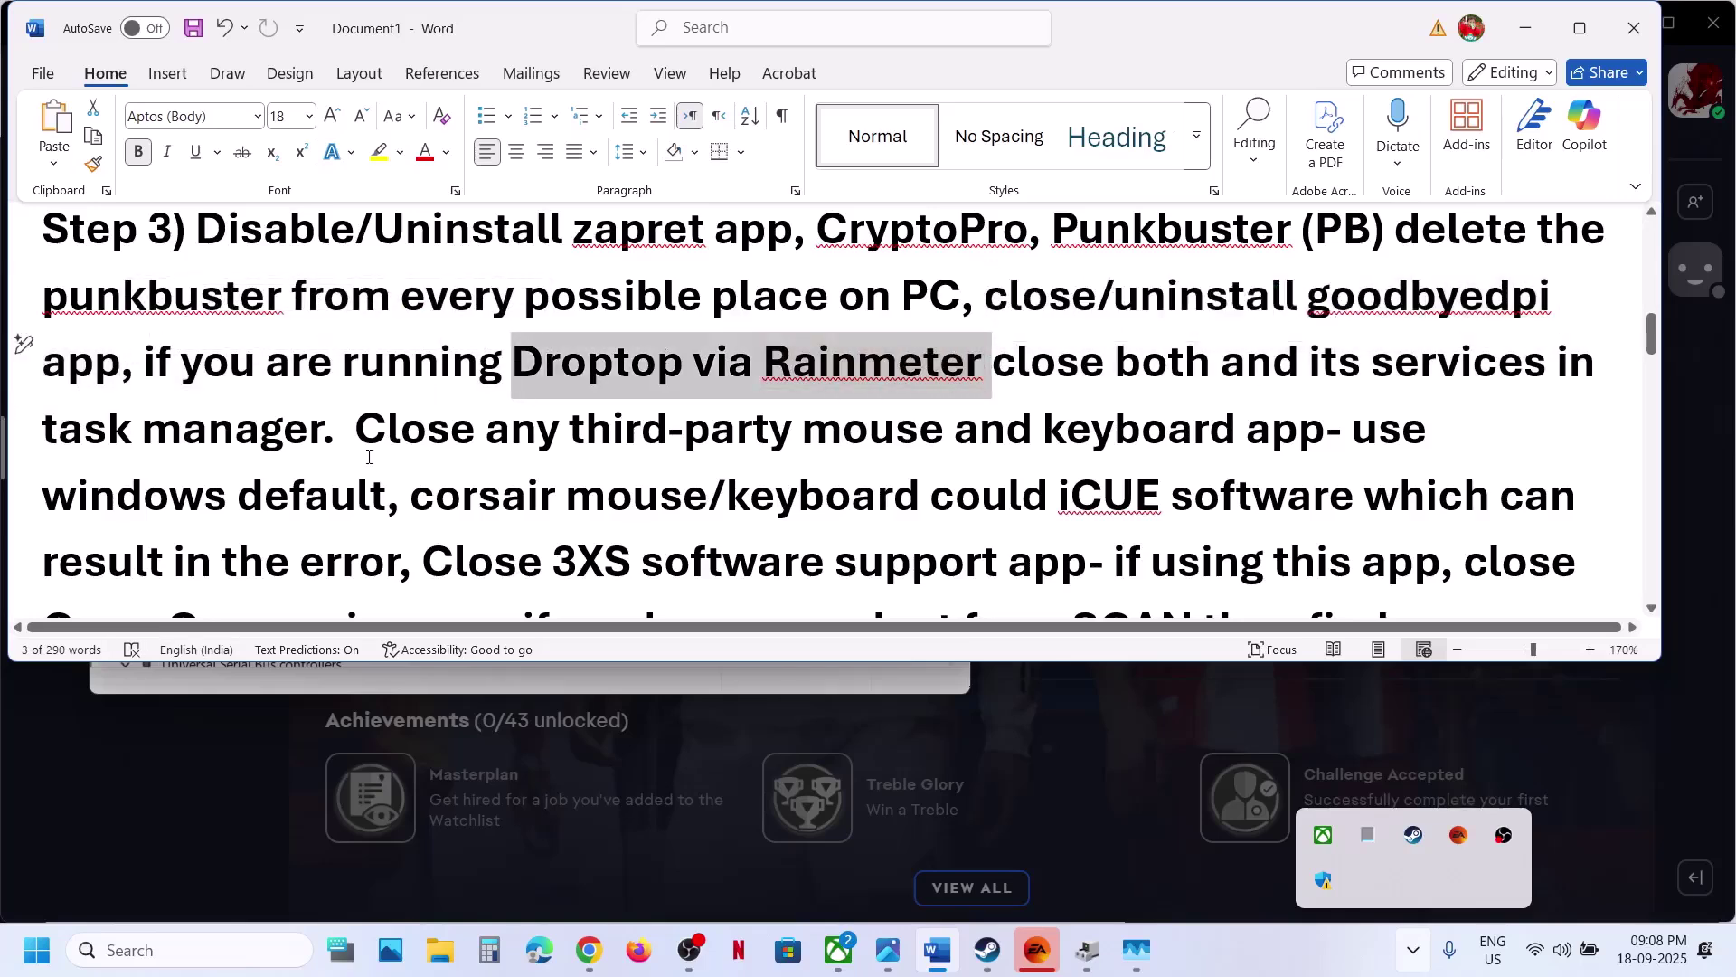
scroll(369, 456, "down", 2)
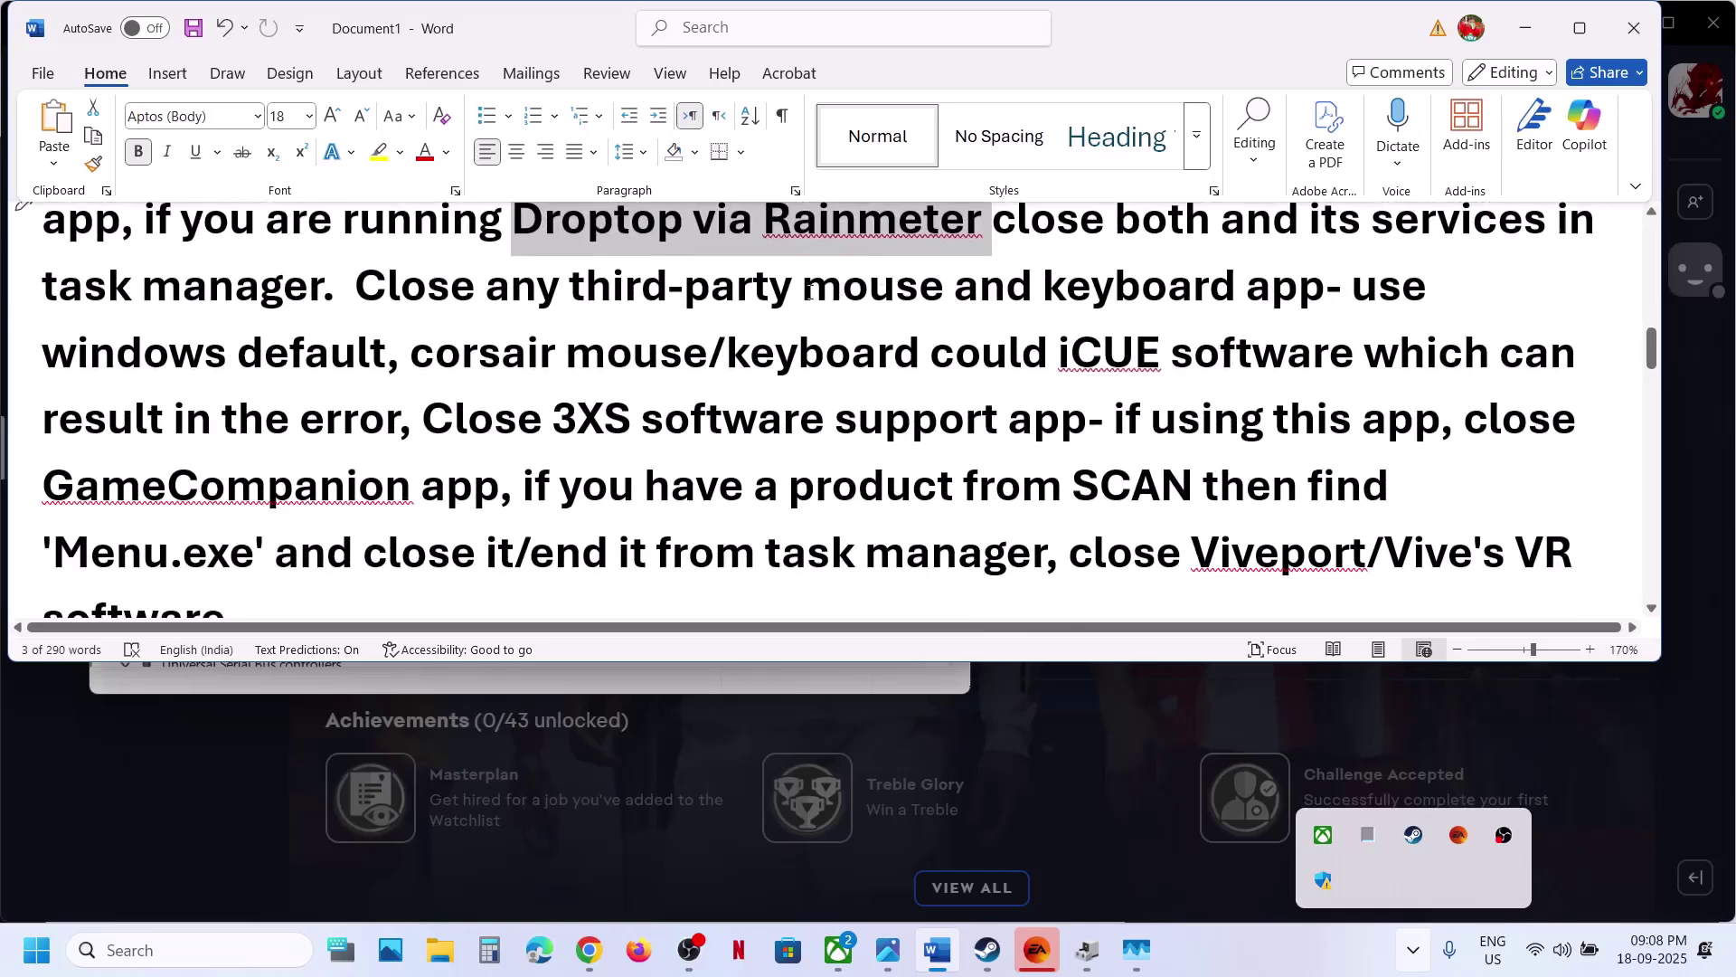
Step: Highlight the mouse, iCUE, 3XS software support, GameCompanion, SCAN and Menu.exe mentions
left_click_drag(803, 290, 979, 291)
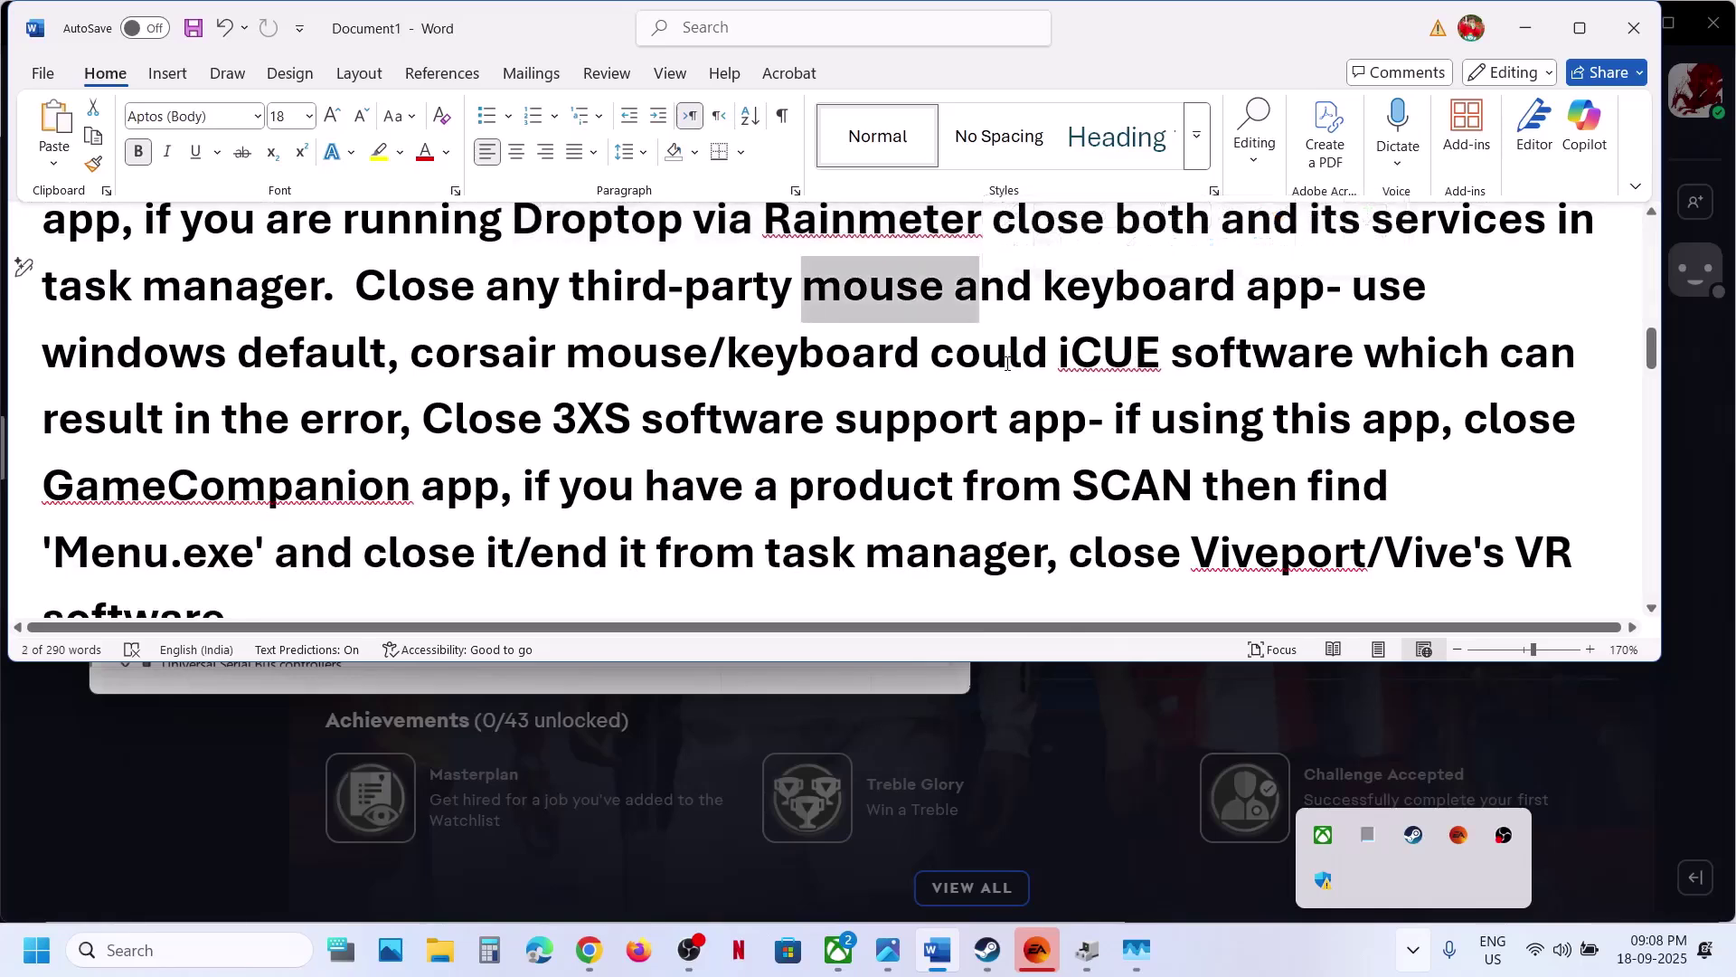
left_click_drag(1007, 363, 1356, 362)
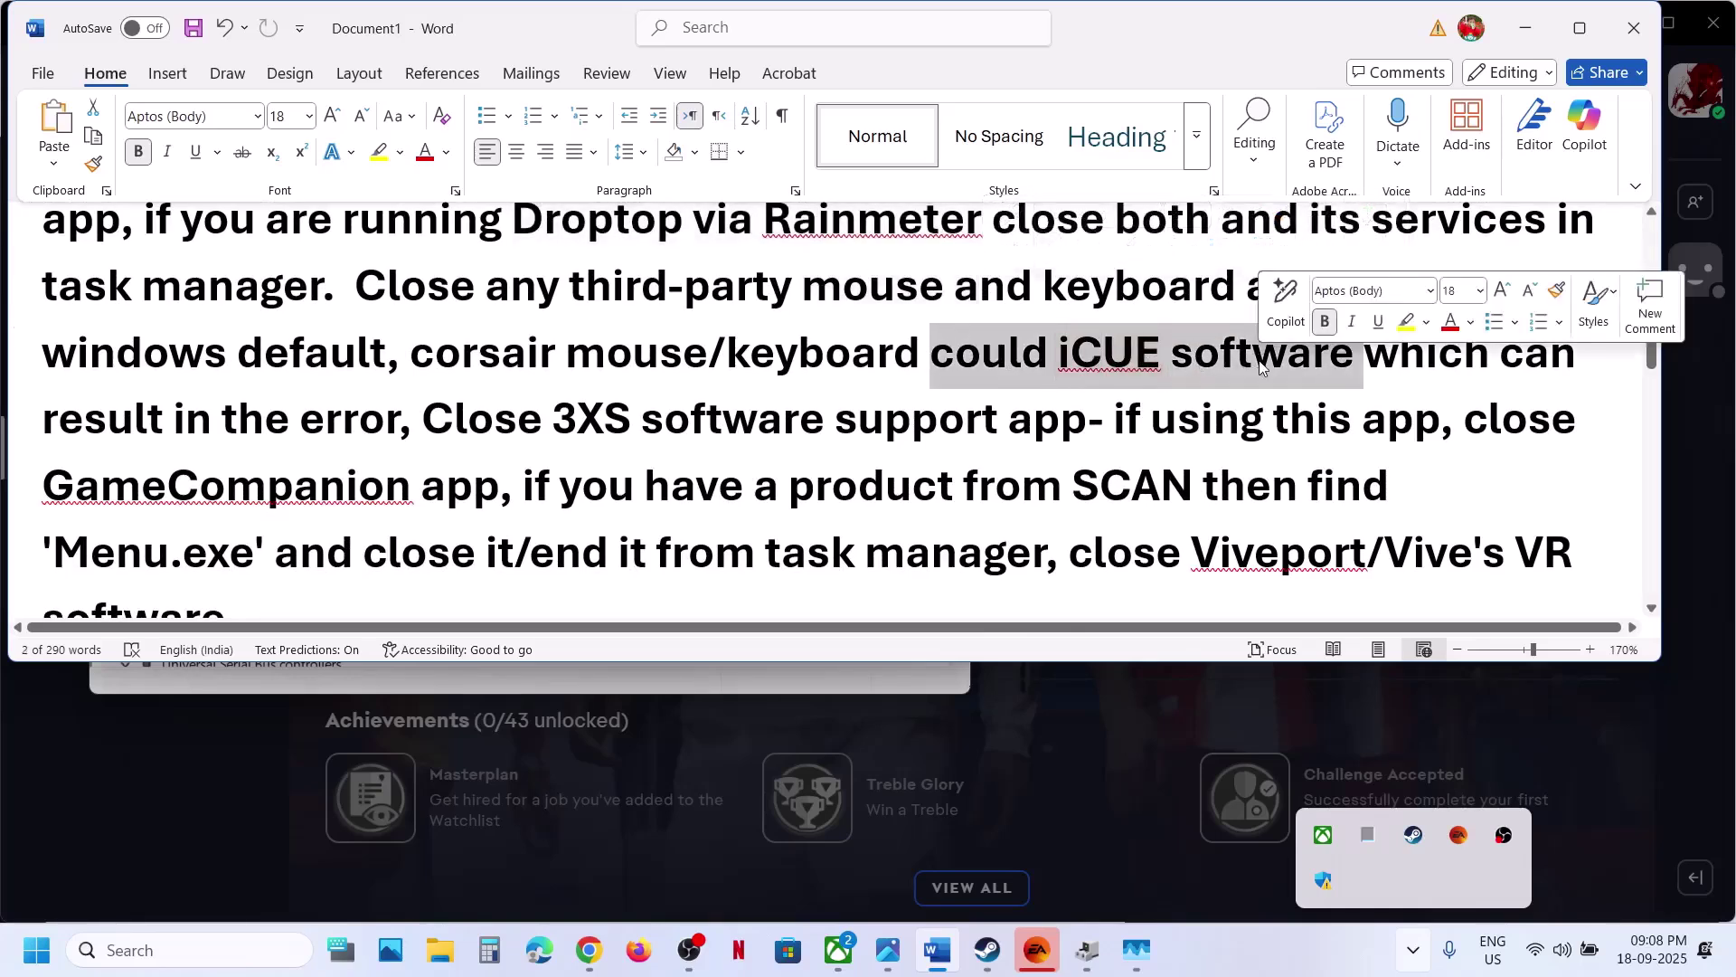
left_click_drag(525, 440, 929, 430)
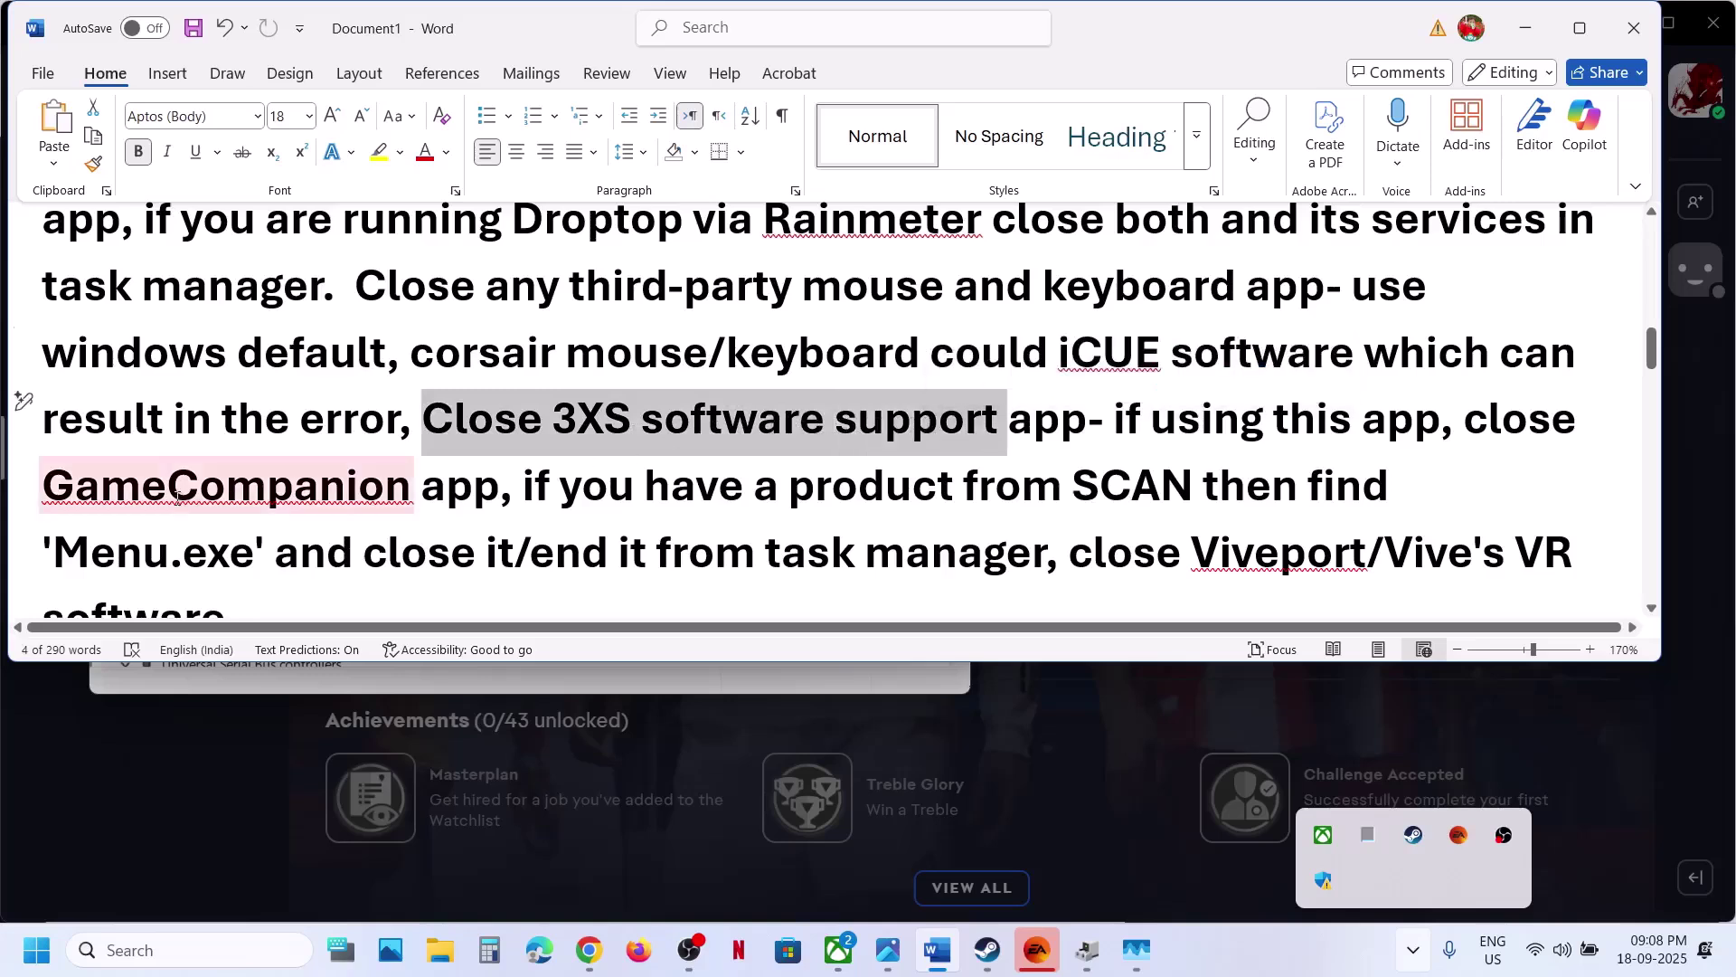
left_click_drag(168, 488, 380, 487)
scroll(380, 479, "down", 2)
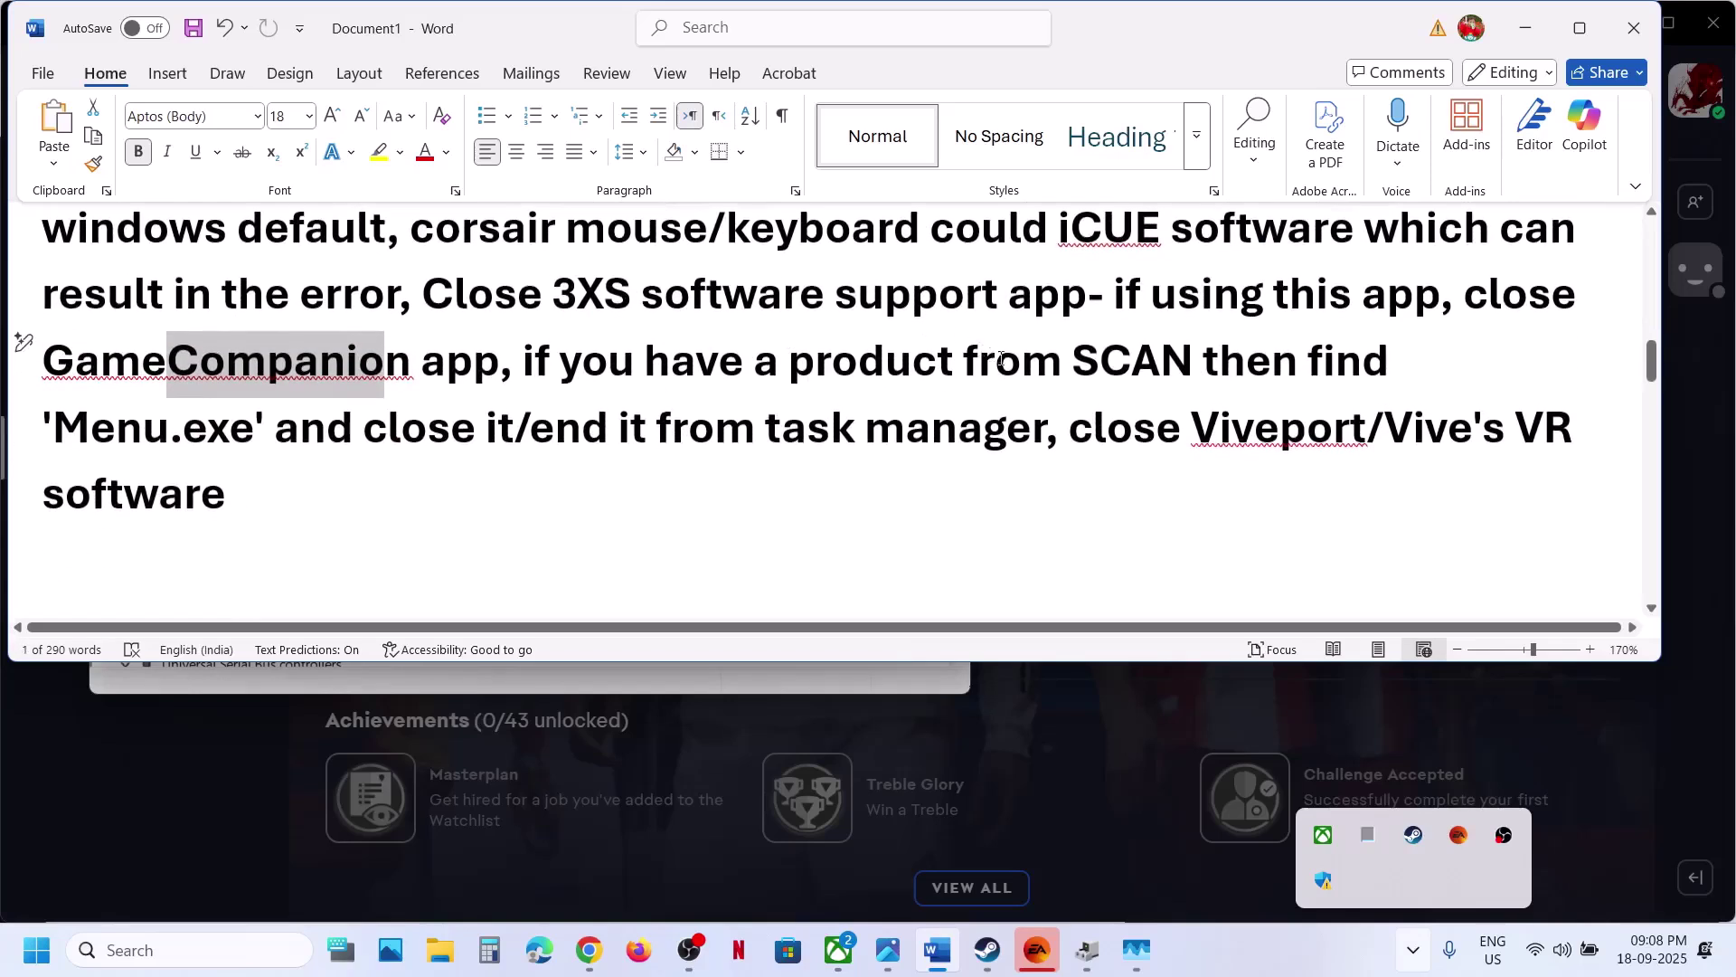
left_click_drag(1074, 363, 1308, 364)
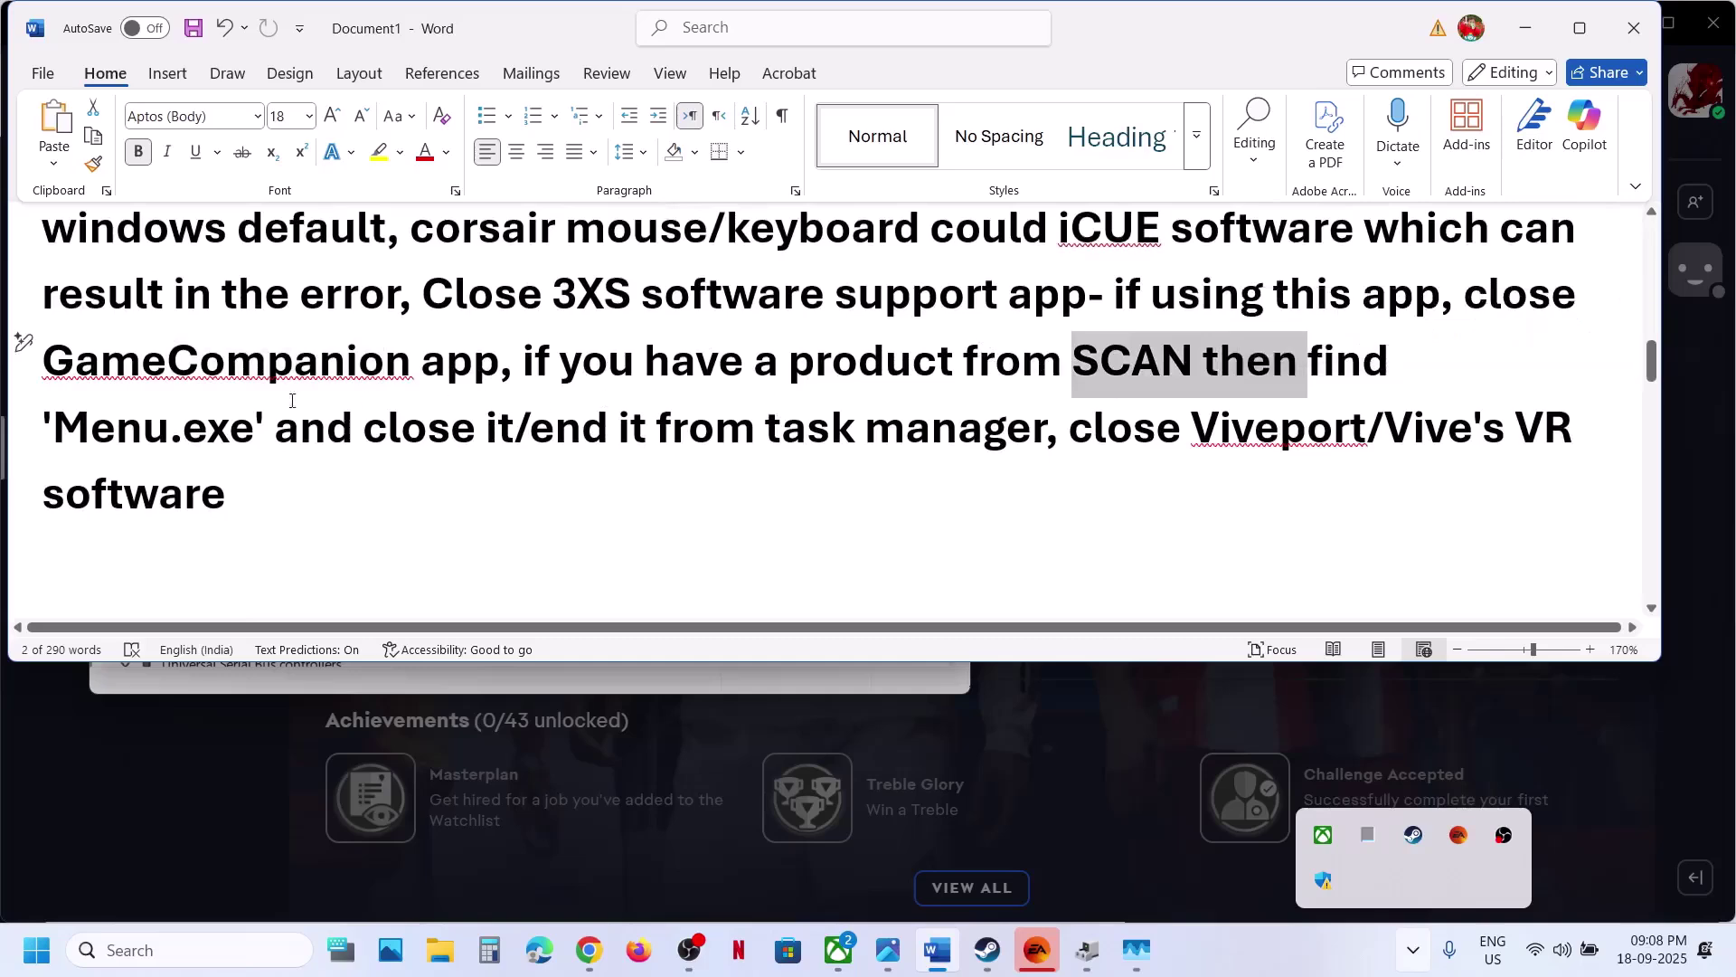
left_click_drag(76, 440, 272, 434)
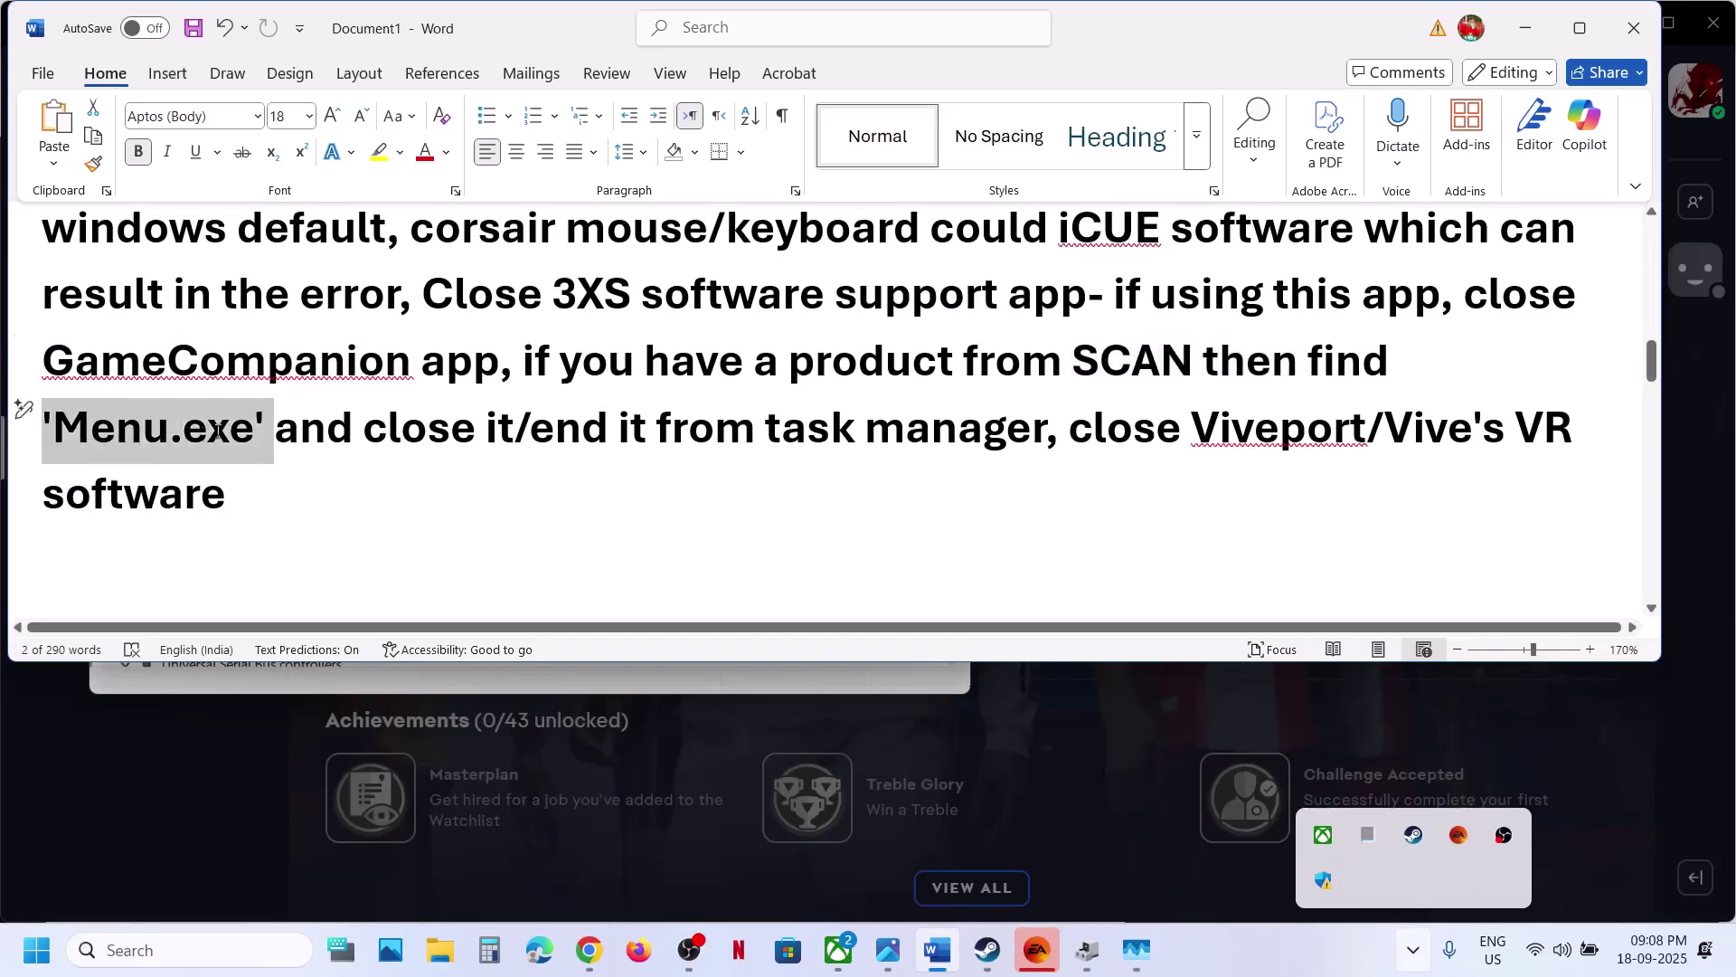
Step: Check Task Manager, then highlight the Viveport/Vive VR software tip in the notes
left_click(1137, 949)
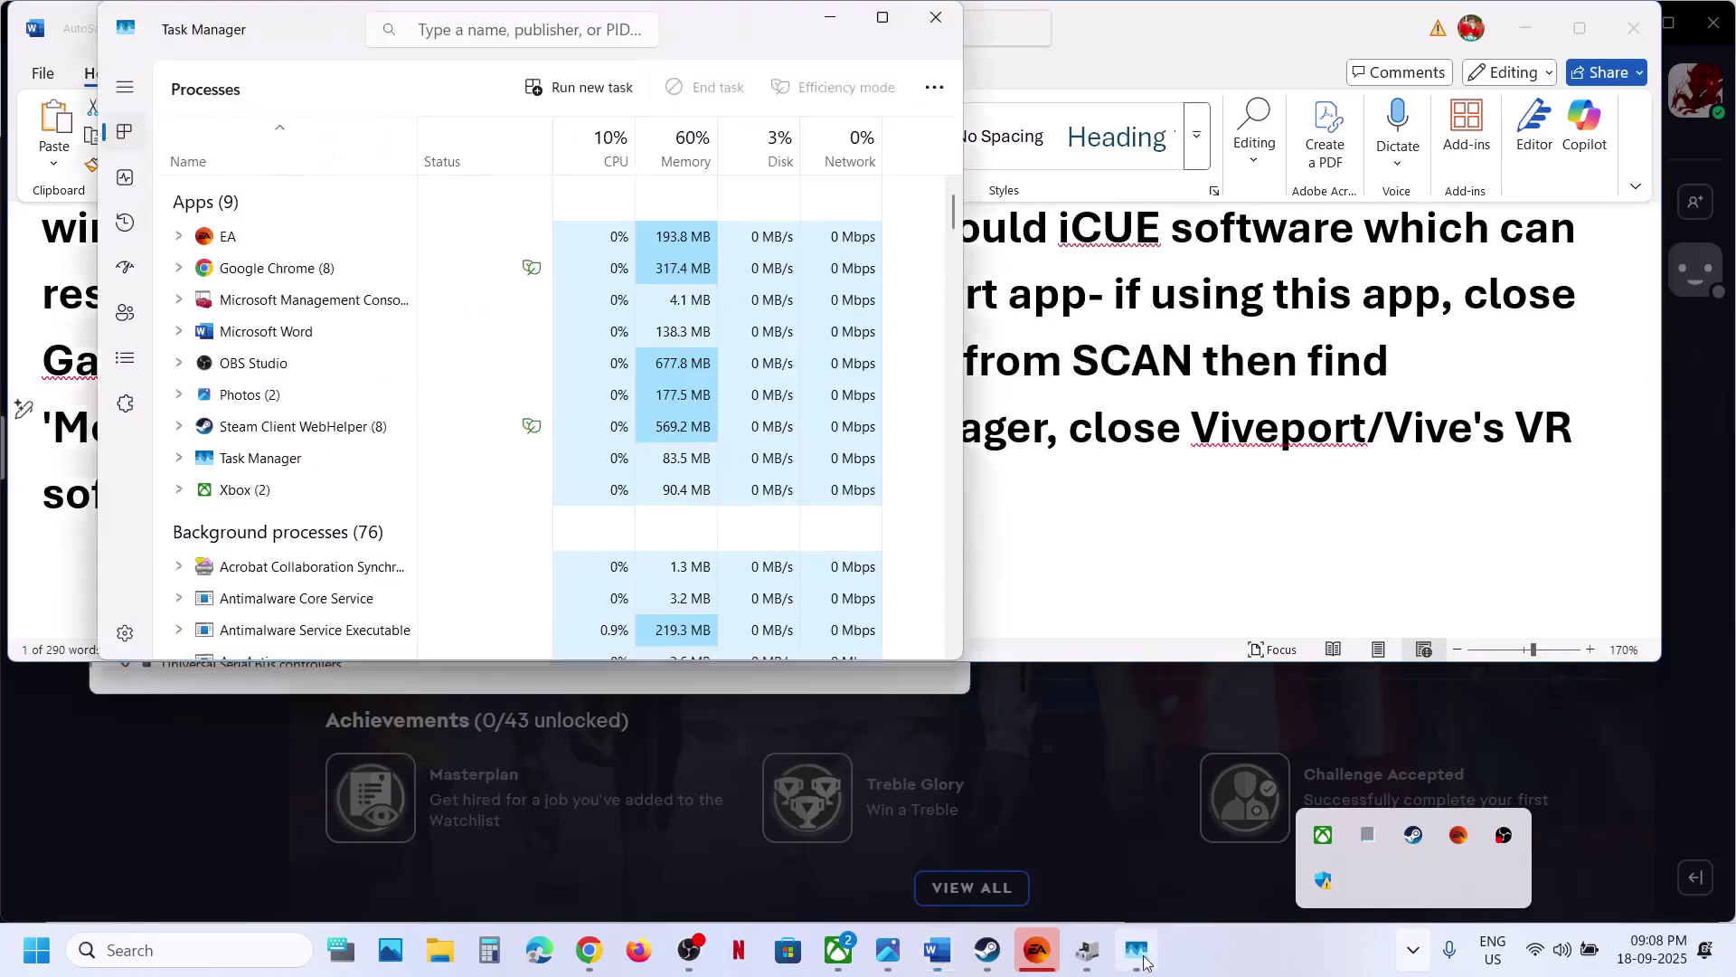
left_click(1090, 470)
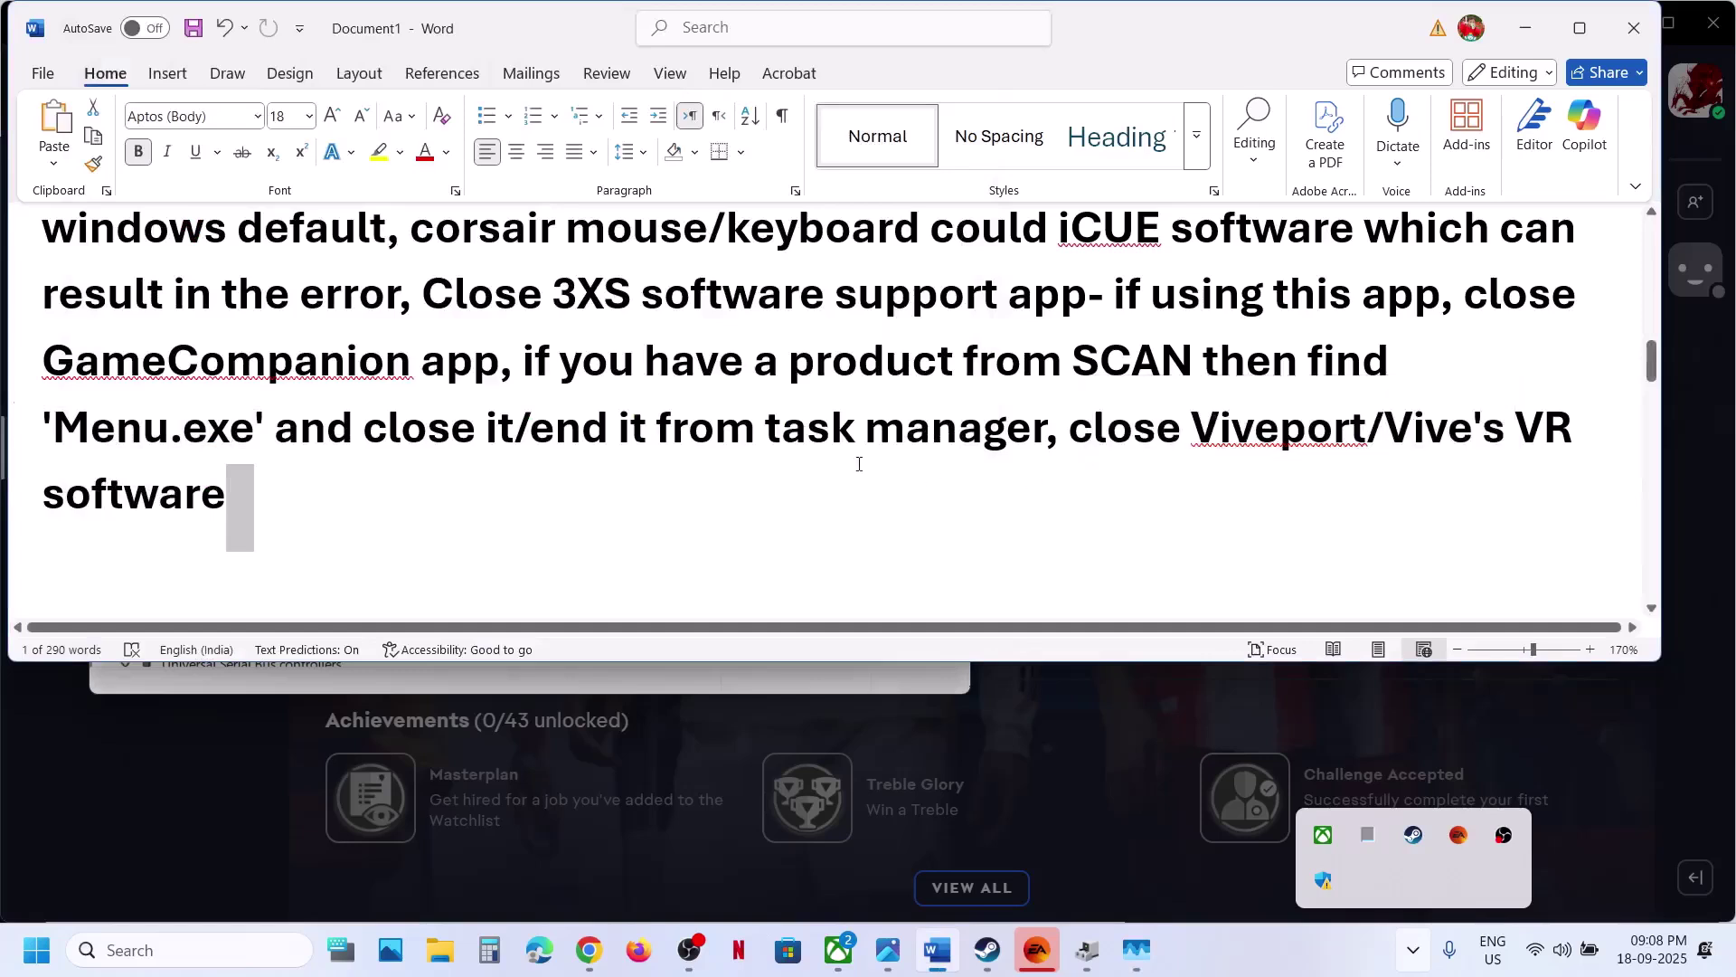
left_click(856, 427)
left_click_drag(1200, 432, 272, 516)
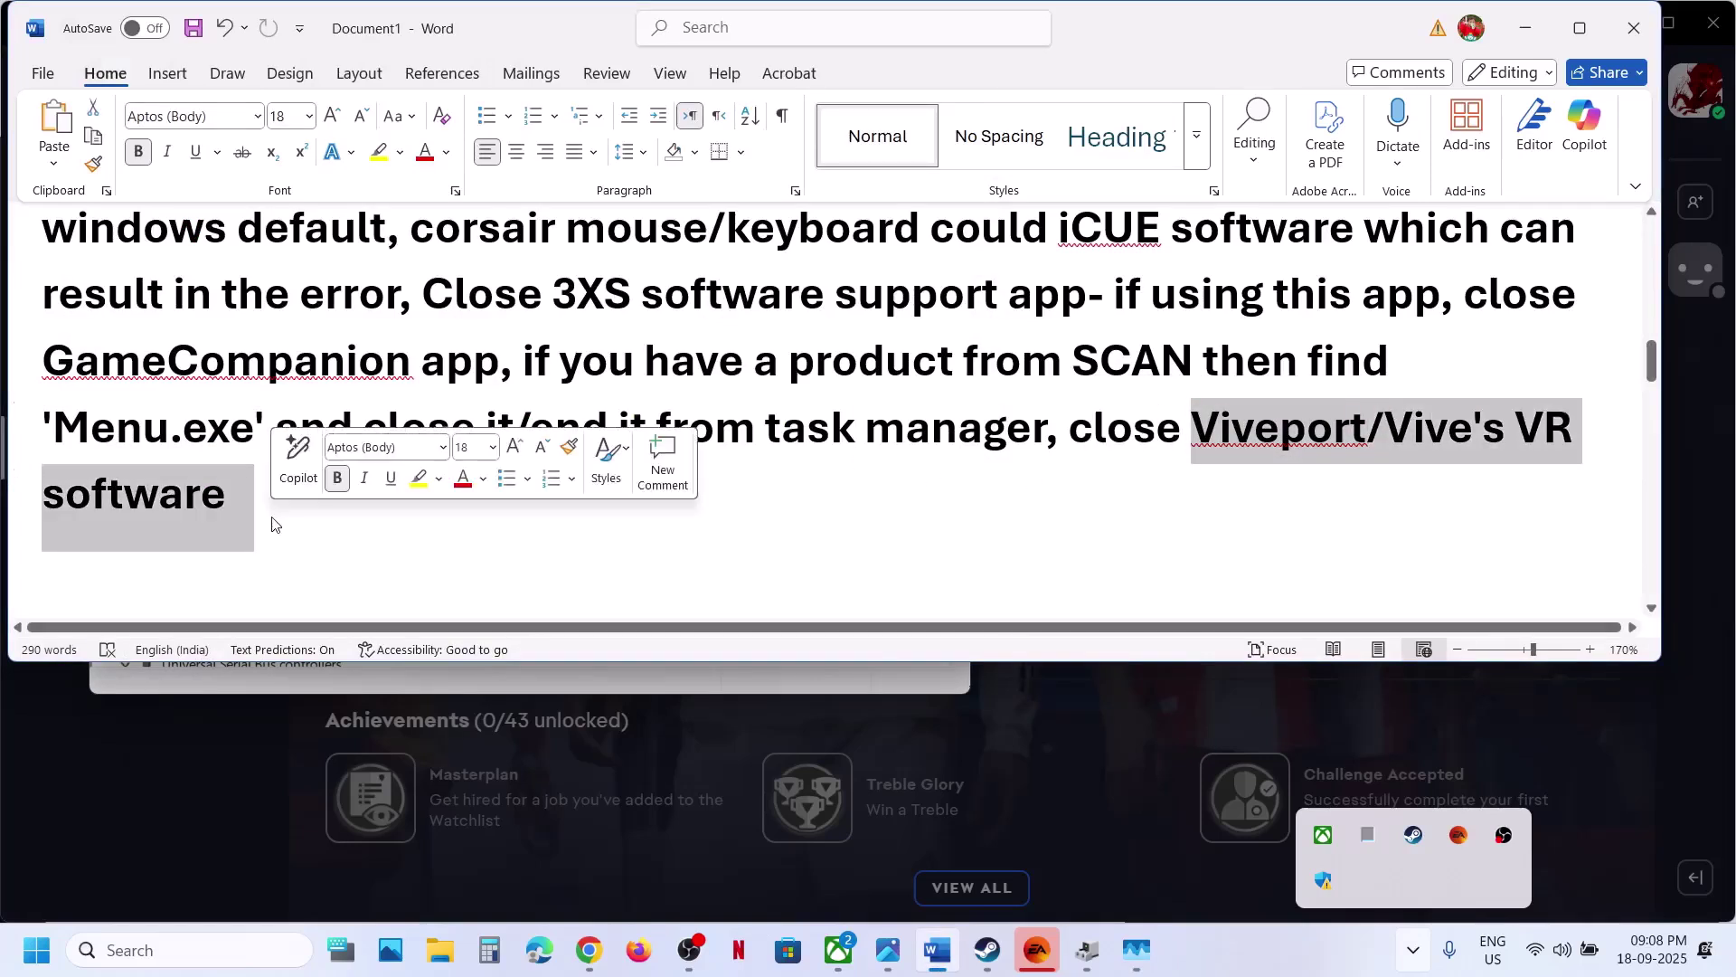
right_click(1384, 837)
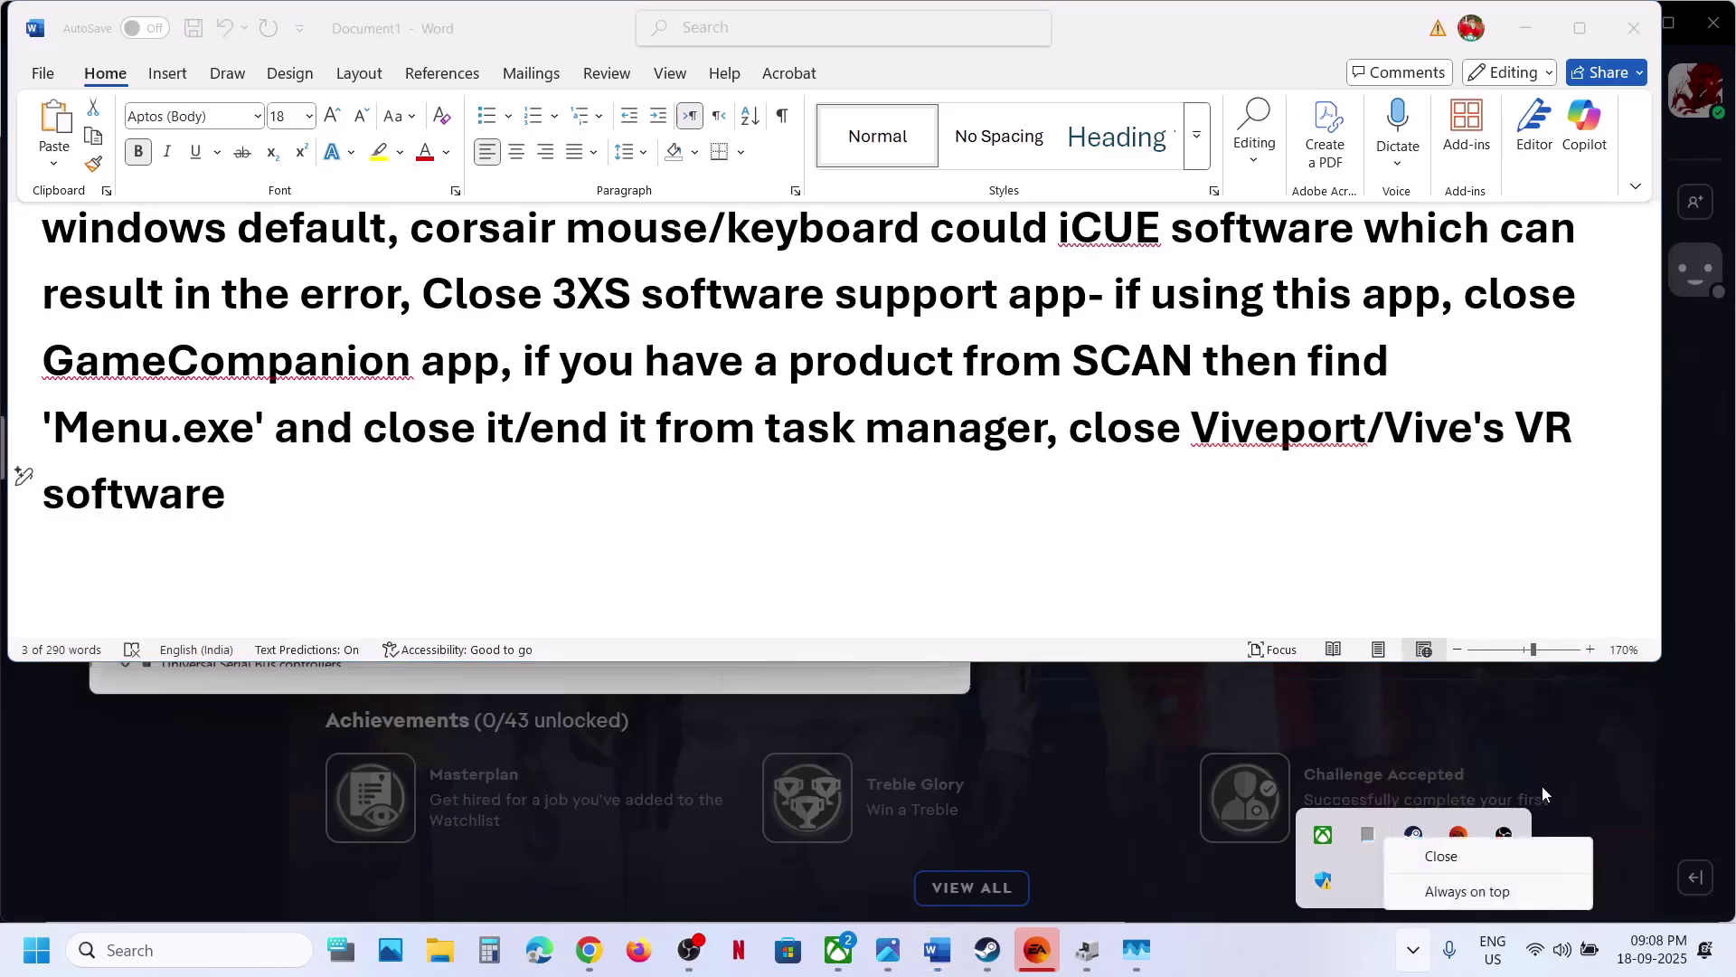
left_click(1220, 610)
Step: Highlight Step 4's allow-the-game-exe instruction and its list of antivirus programs
scroll(676, 576, "down", 4)
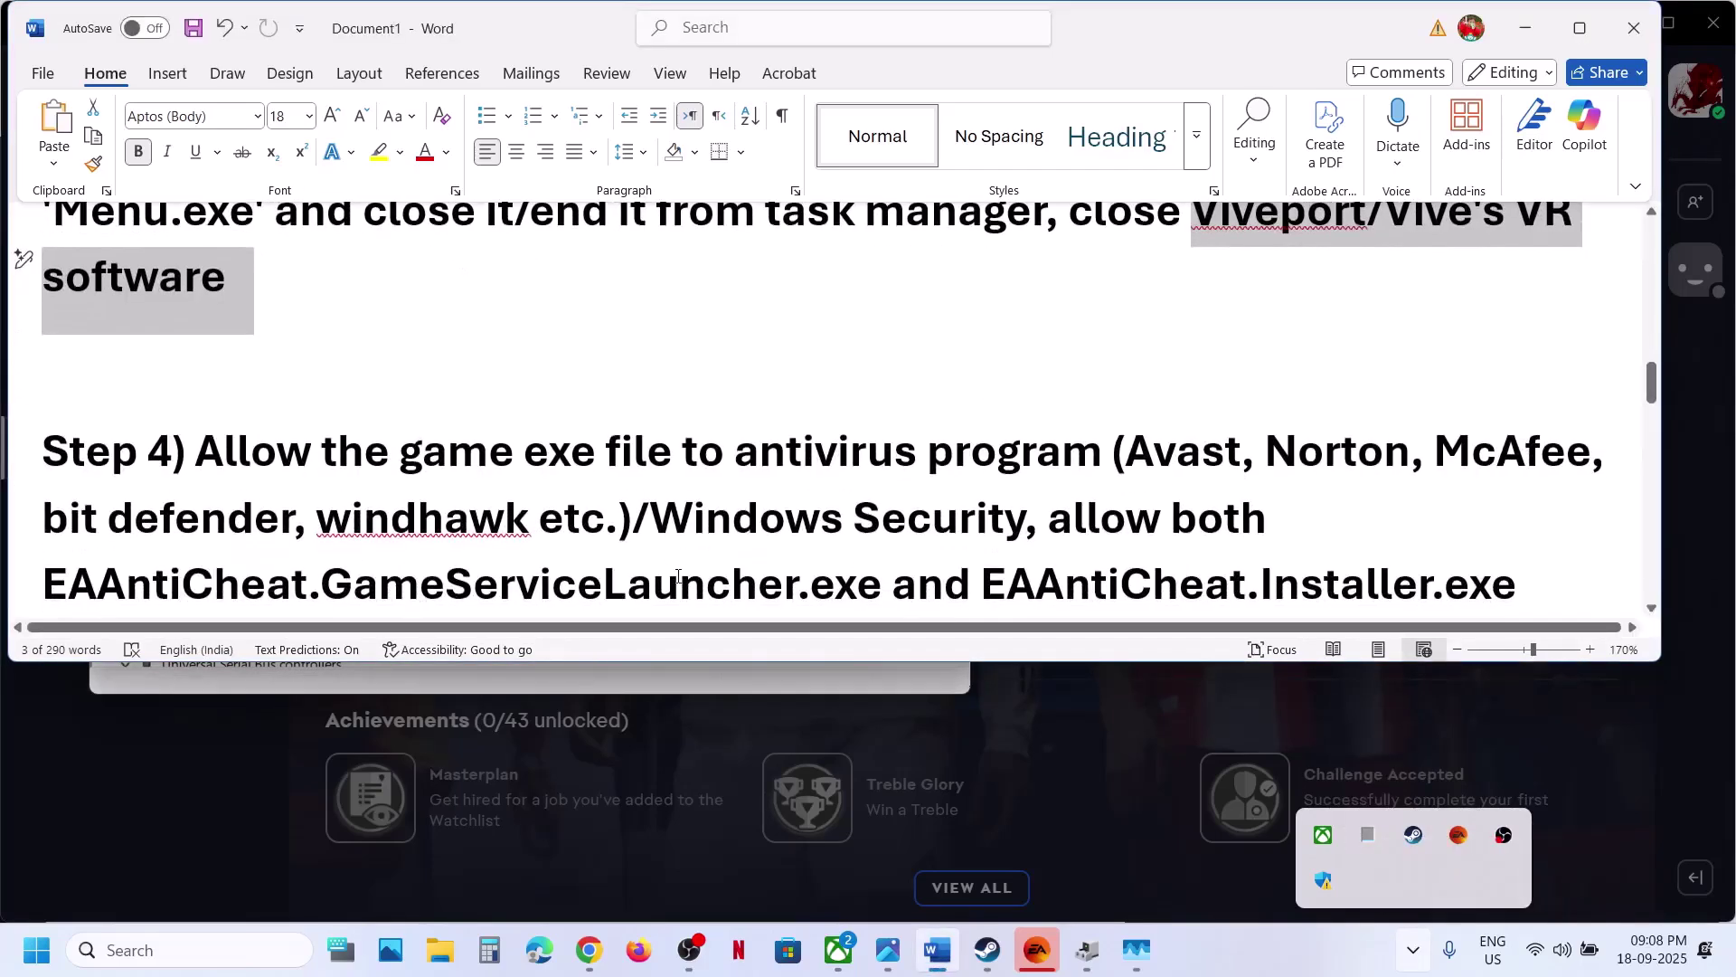
left_click_drag(265, 333, 924, 341)
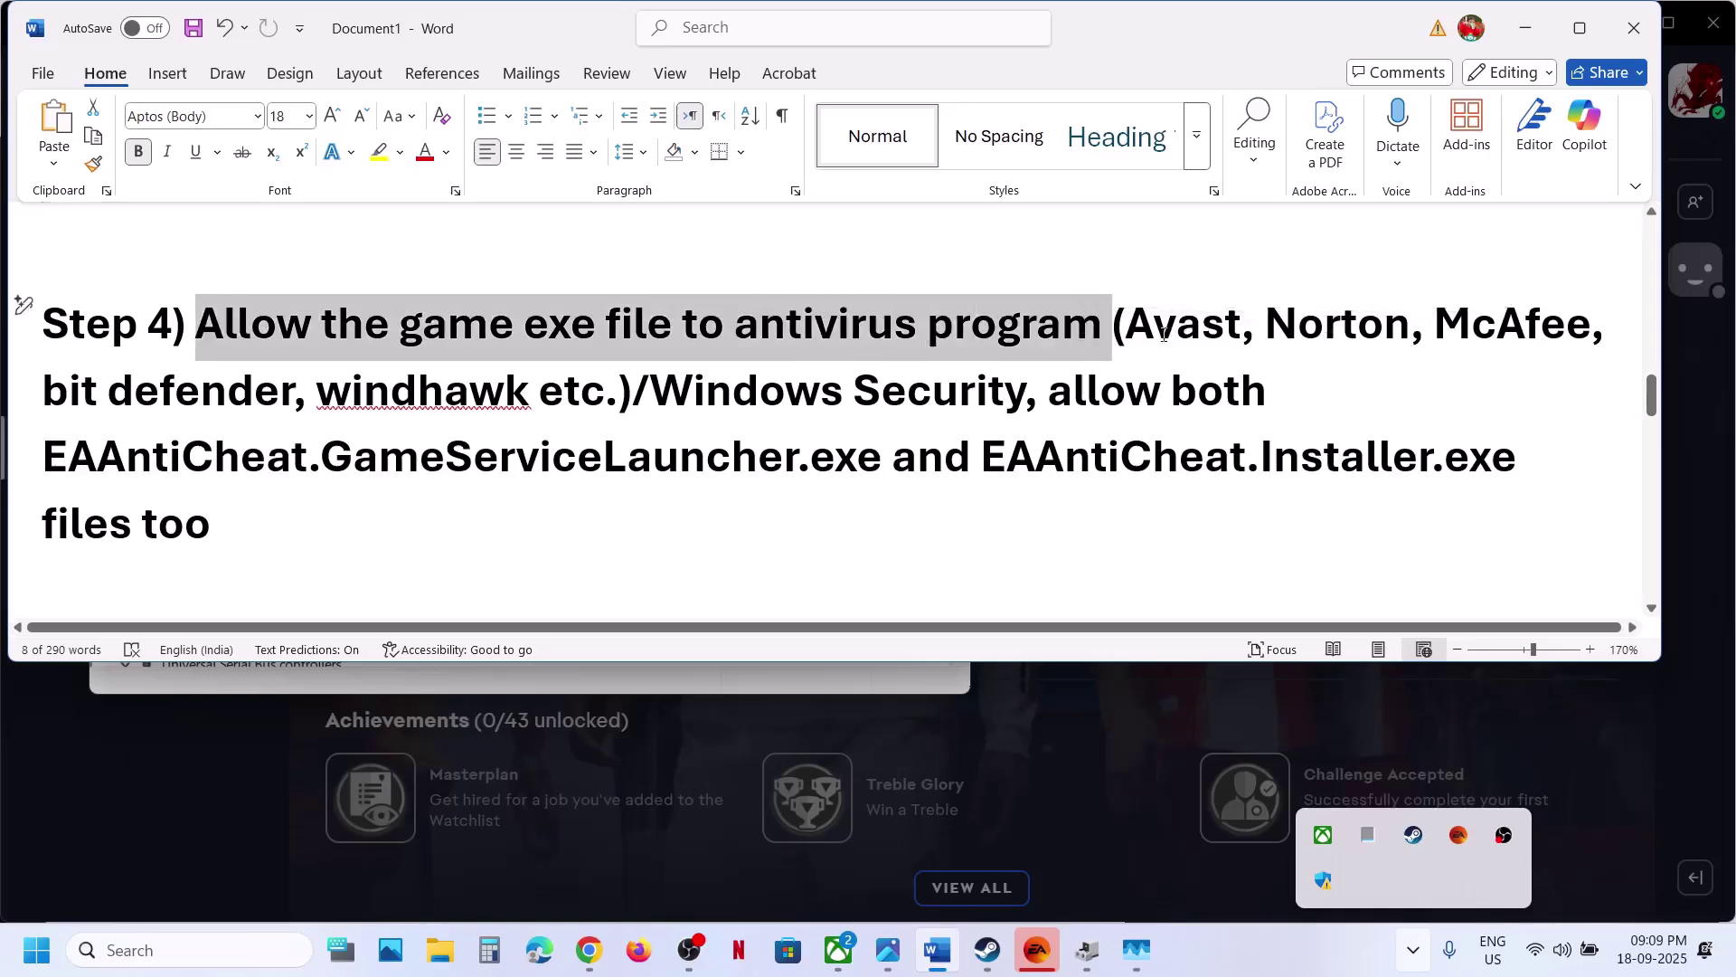
left_click_drag(1164, 335, 846, 391)
Step: Reach Windows Security's Controlled folder access allowed apps page, accepting the UAC prompt
key("super+i")
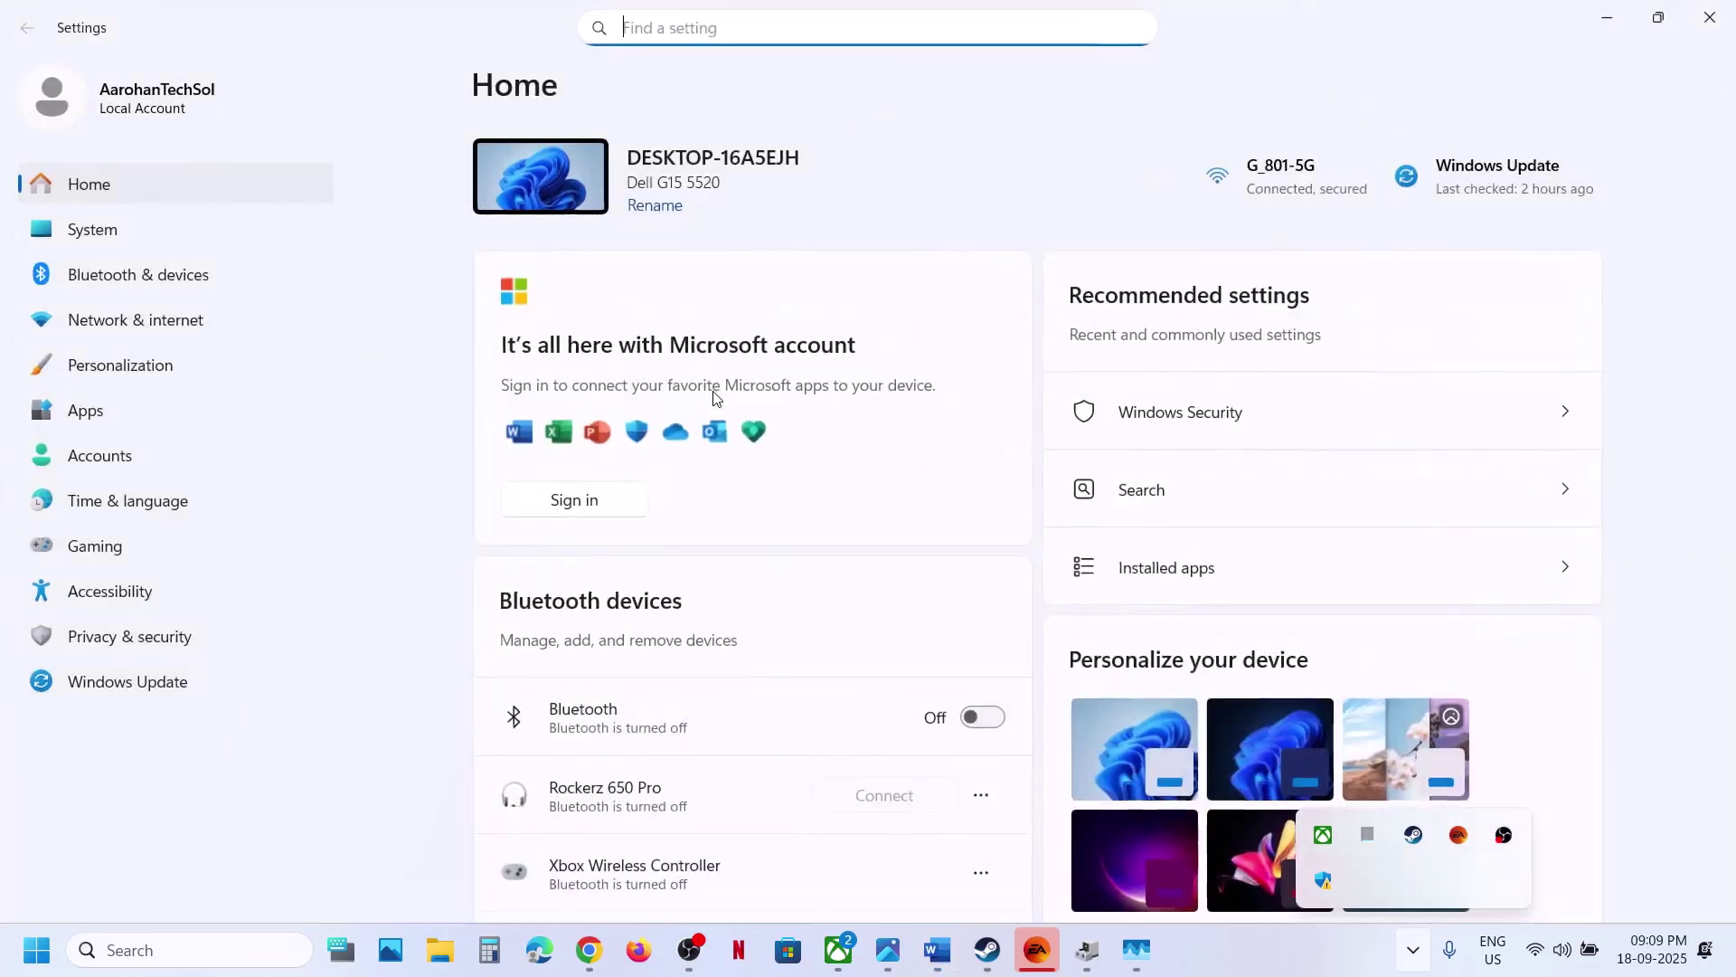
left_click(128, 637)
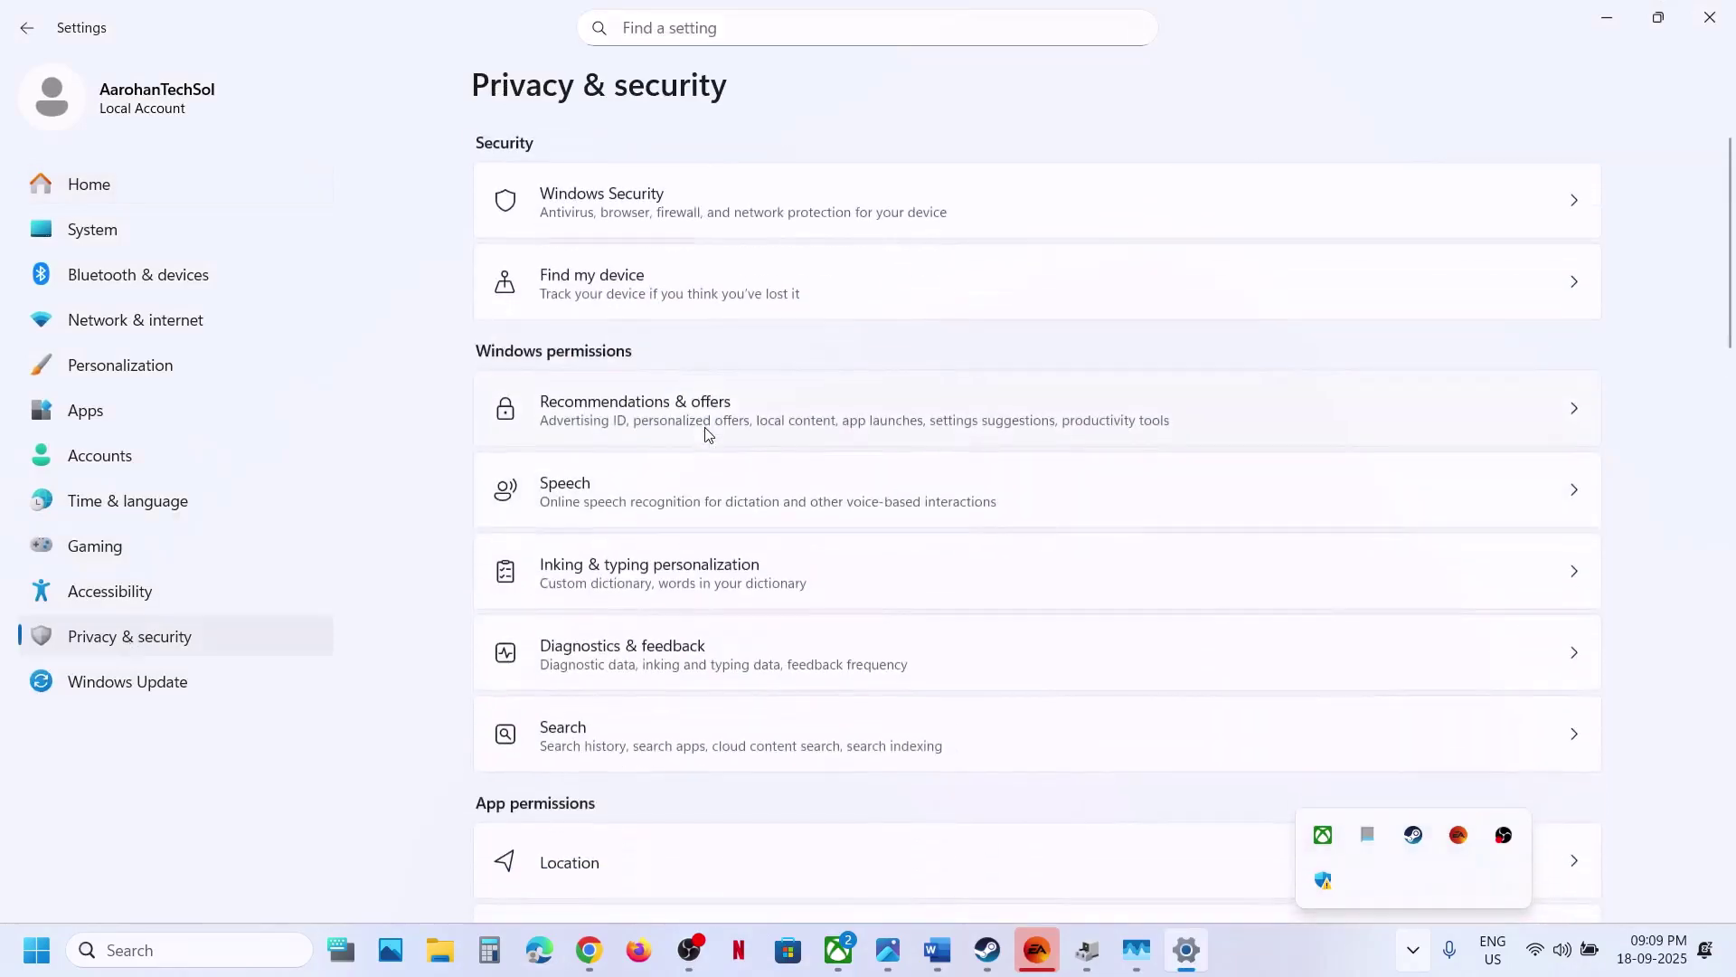
left_click(637, 217)
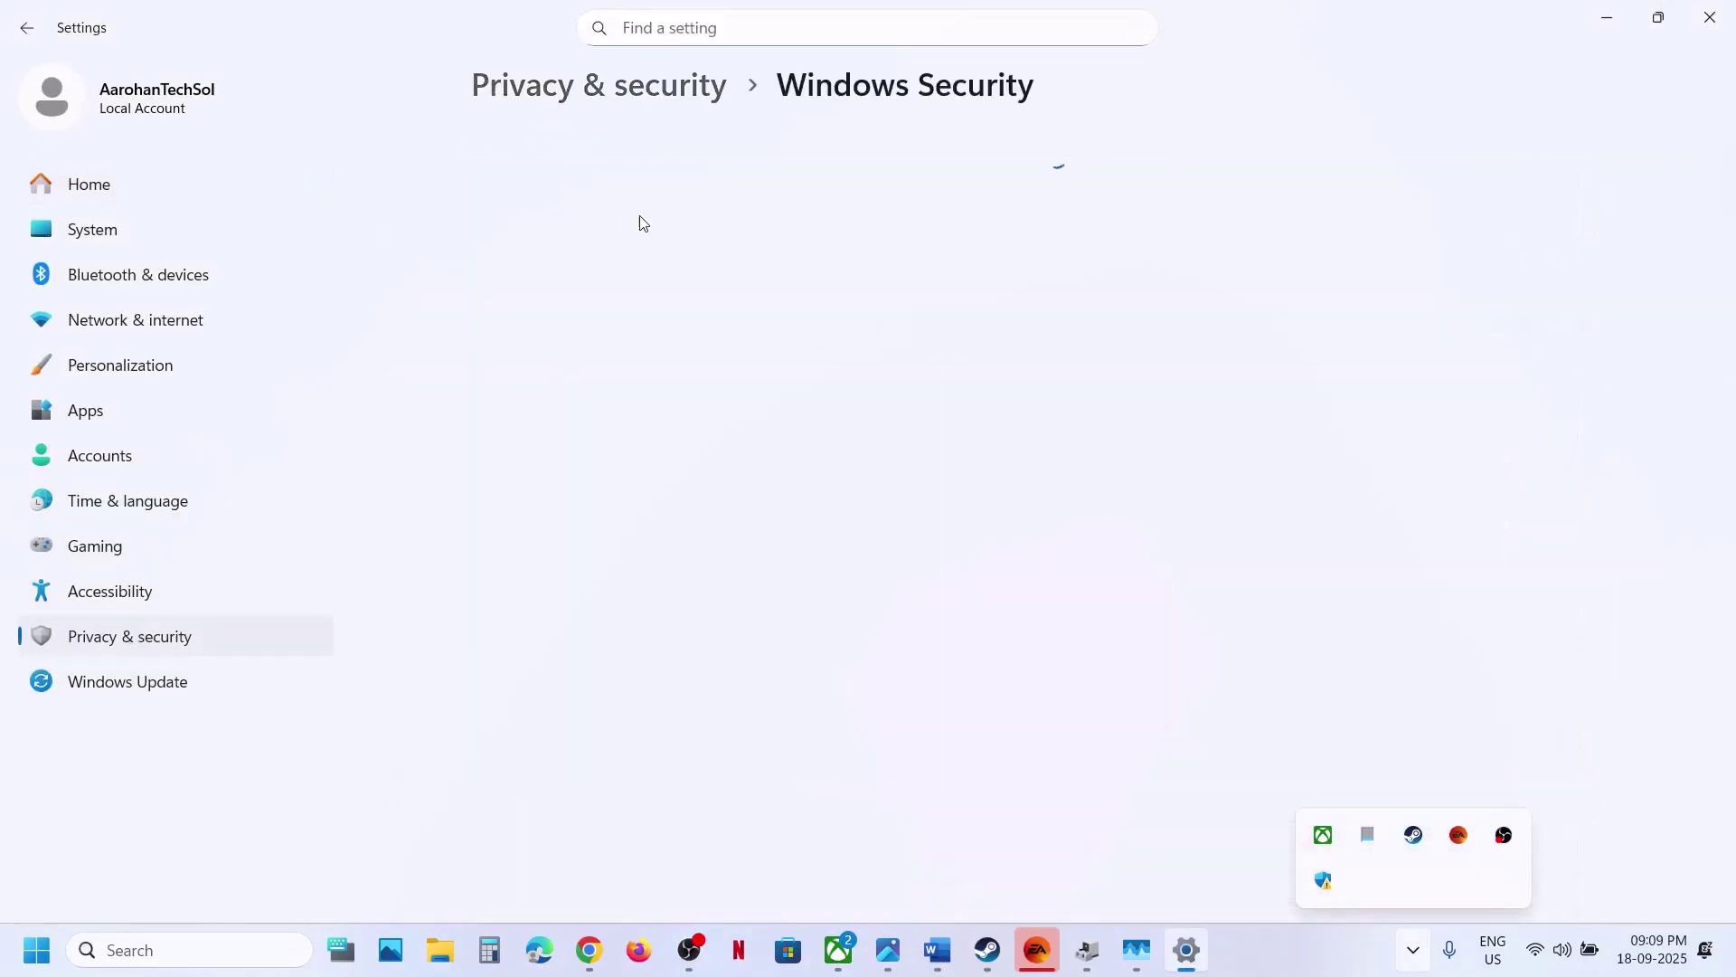
left_click(670, 338)
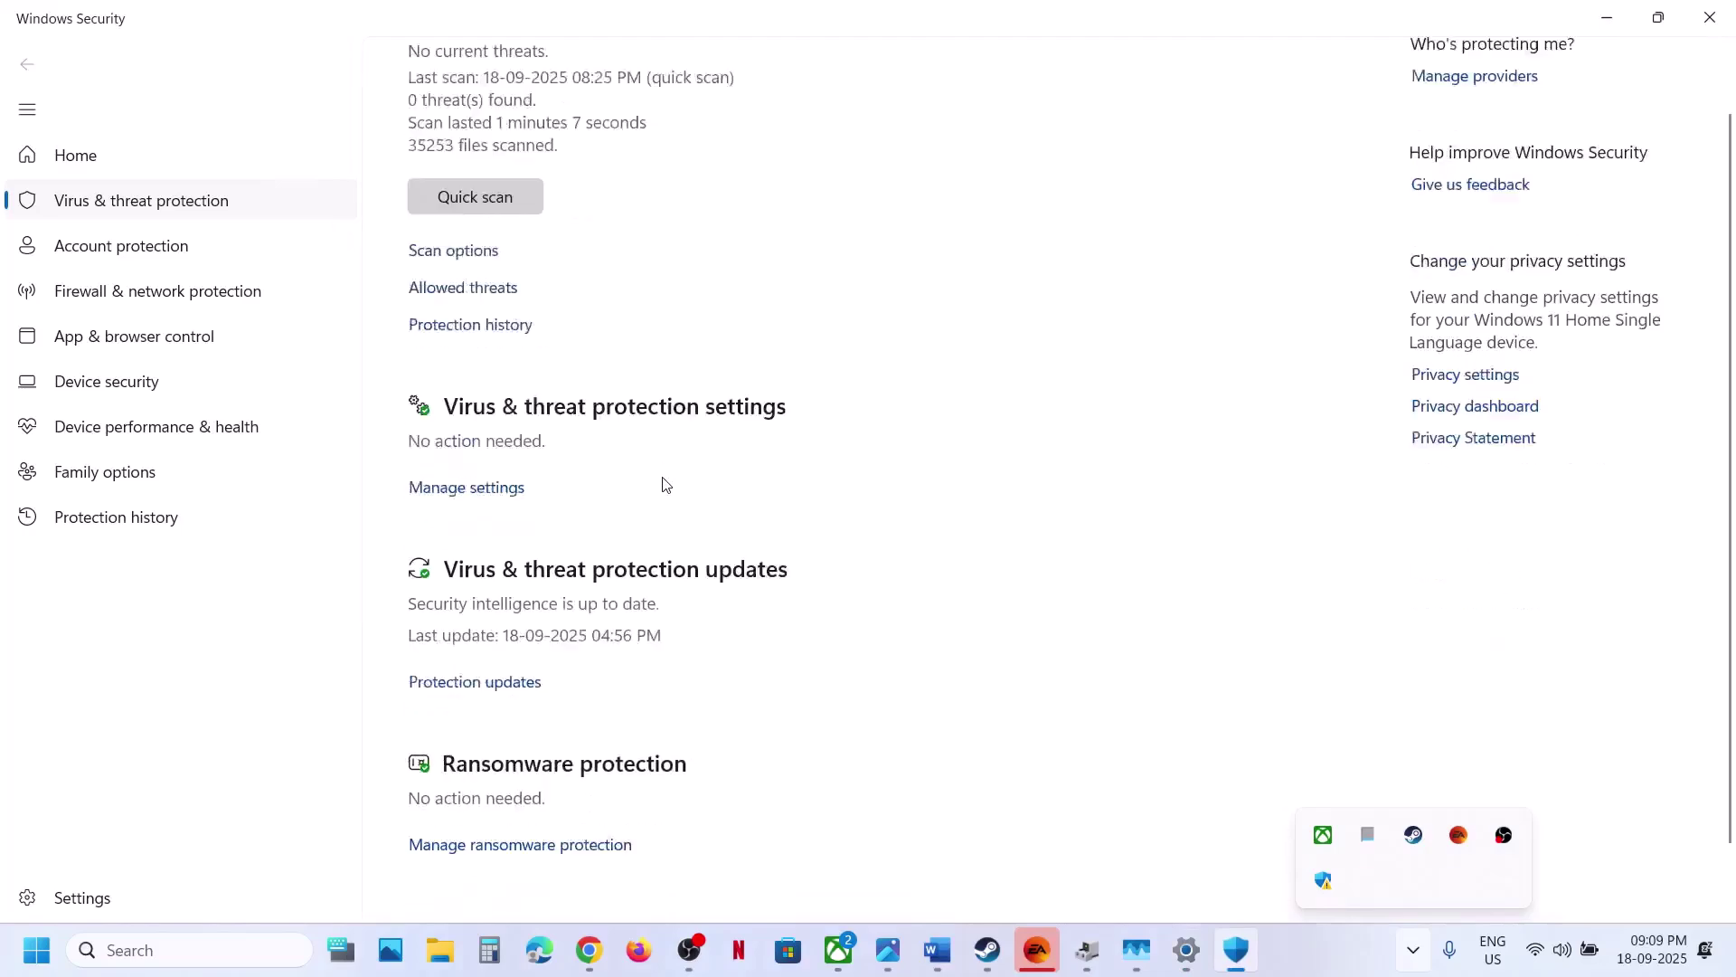
scroll(548, 828, "up", 2)
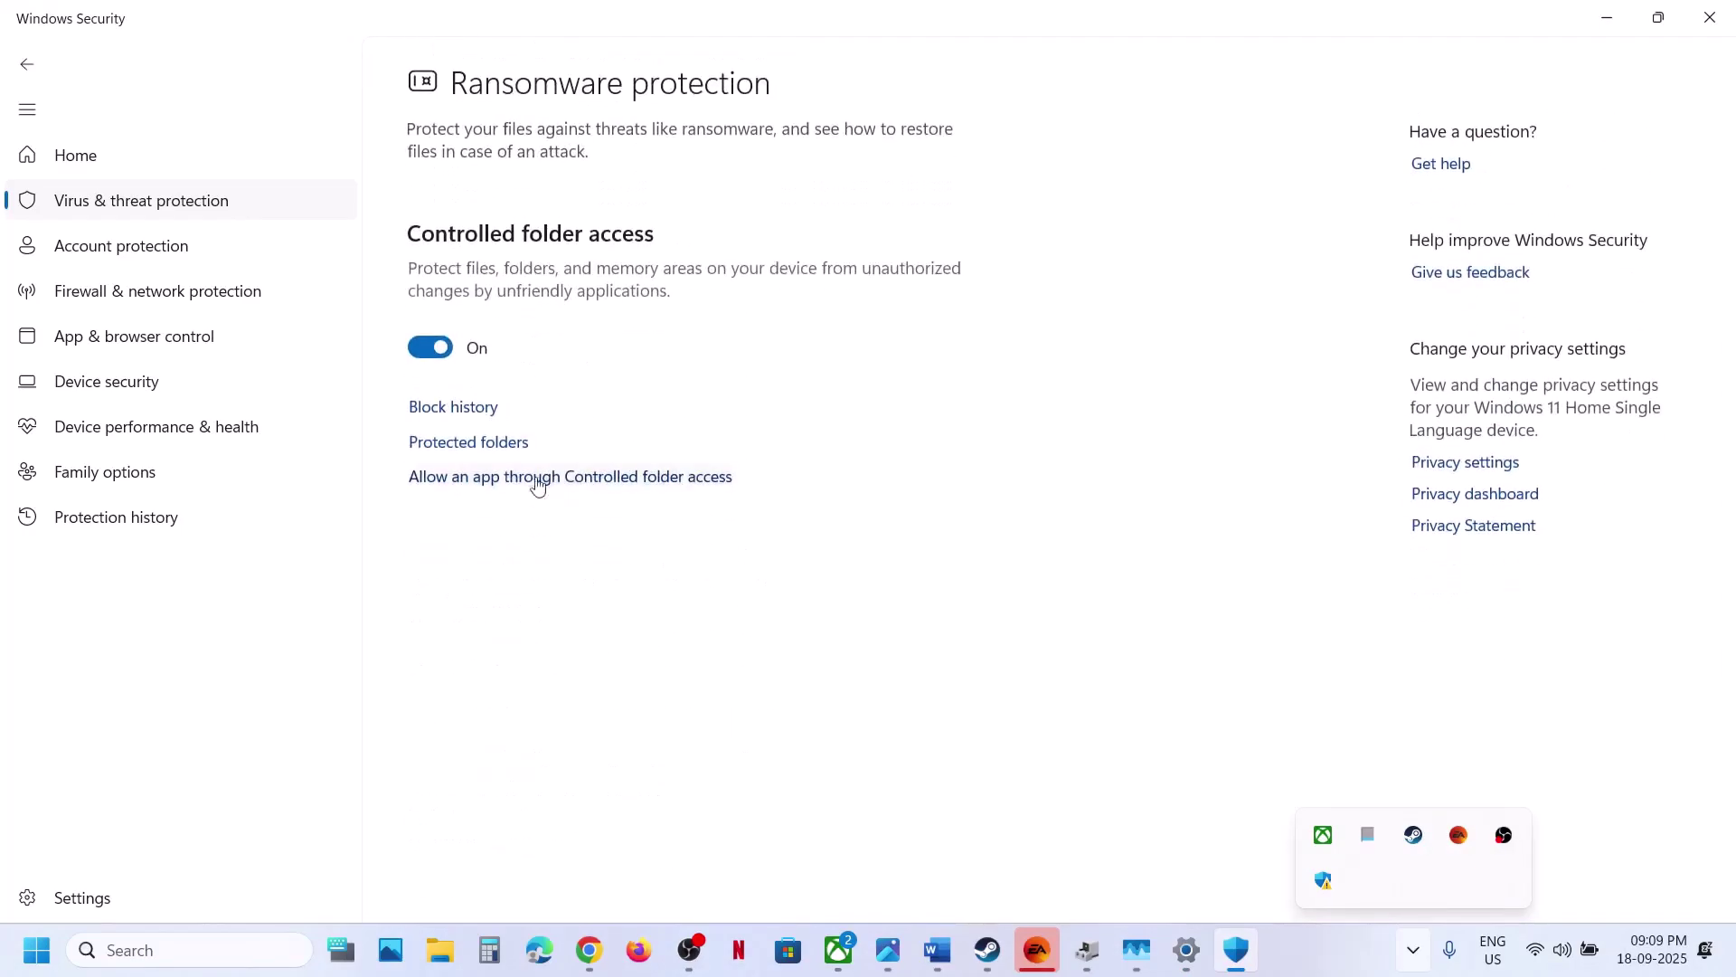
left_click(508, 480)
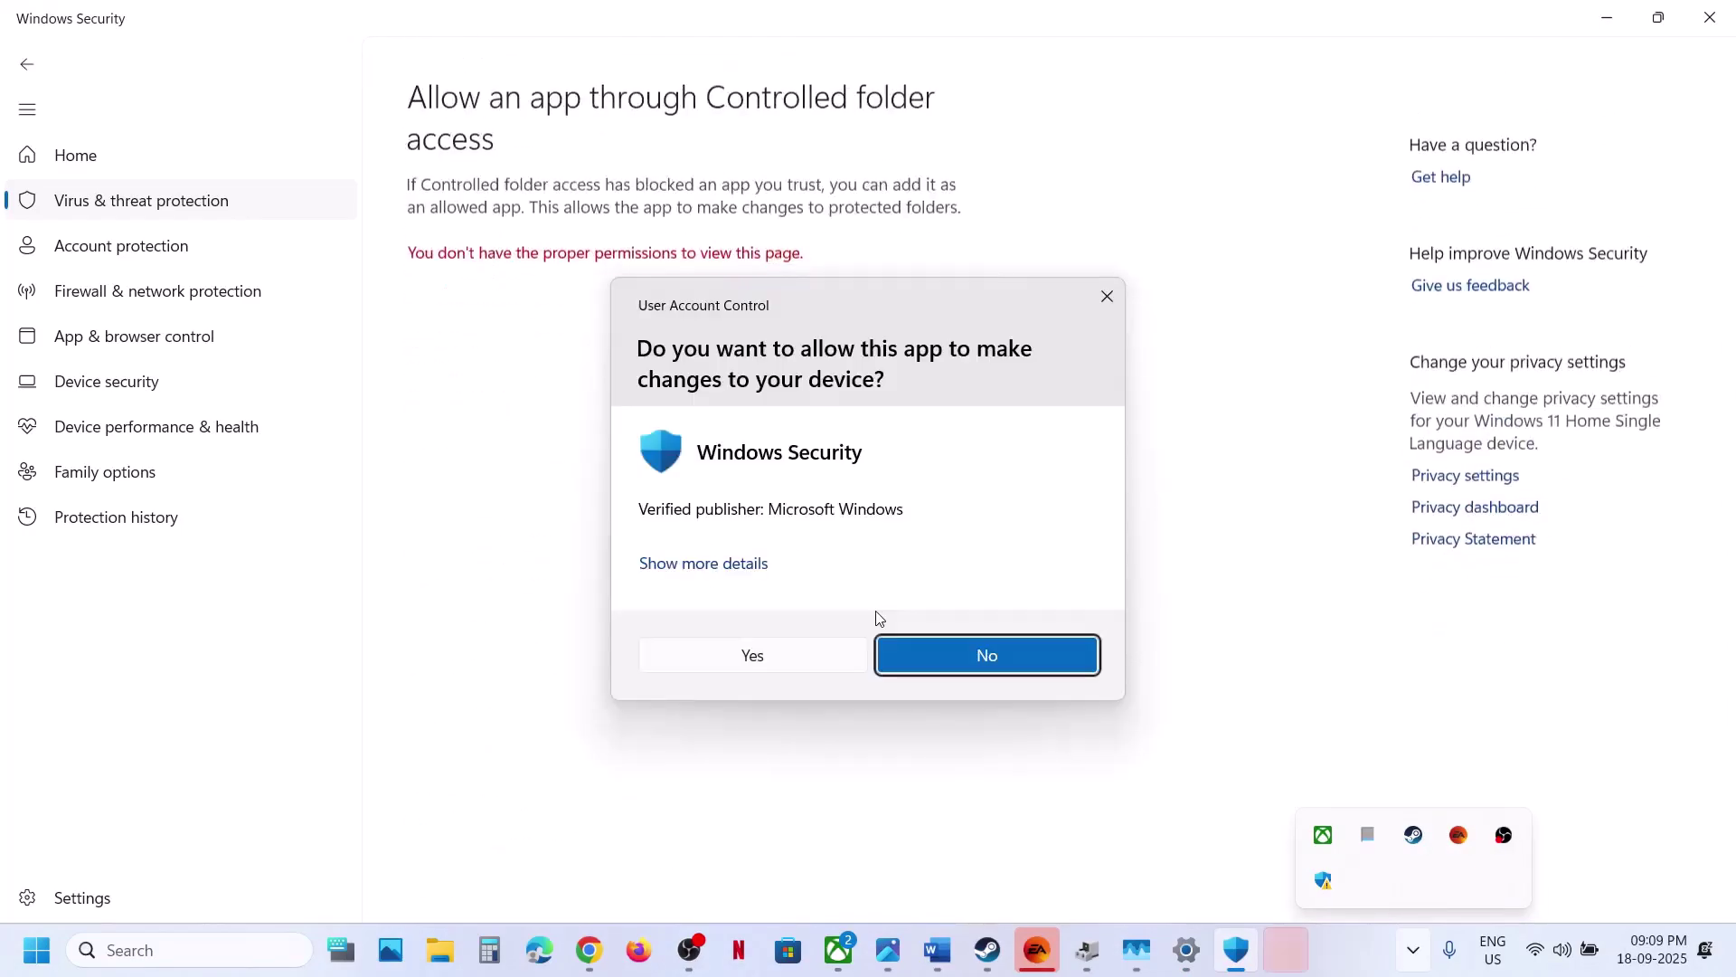
left_click(775, 667)
Step: Start adding an allowed app and browse C:\Program Files (x86)\Steam\steamapps\common
left_click(507, 255)
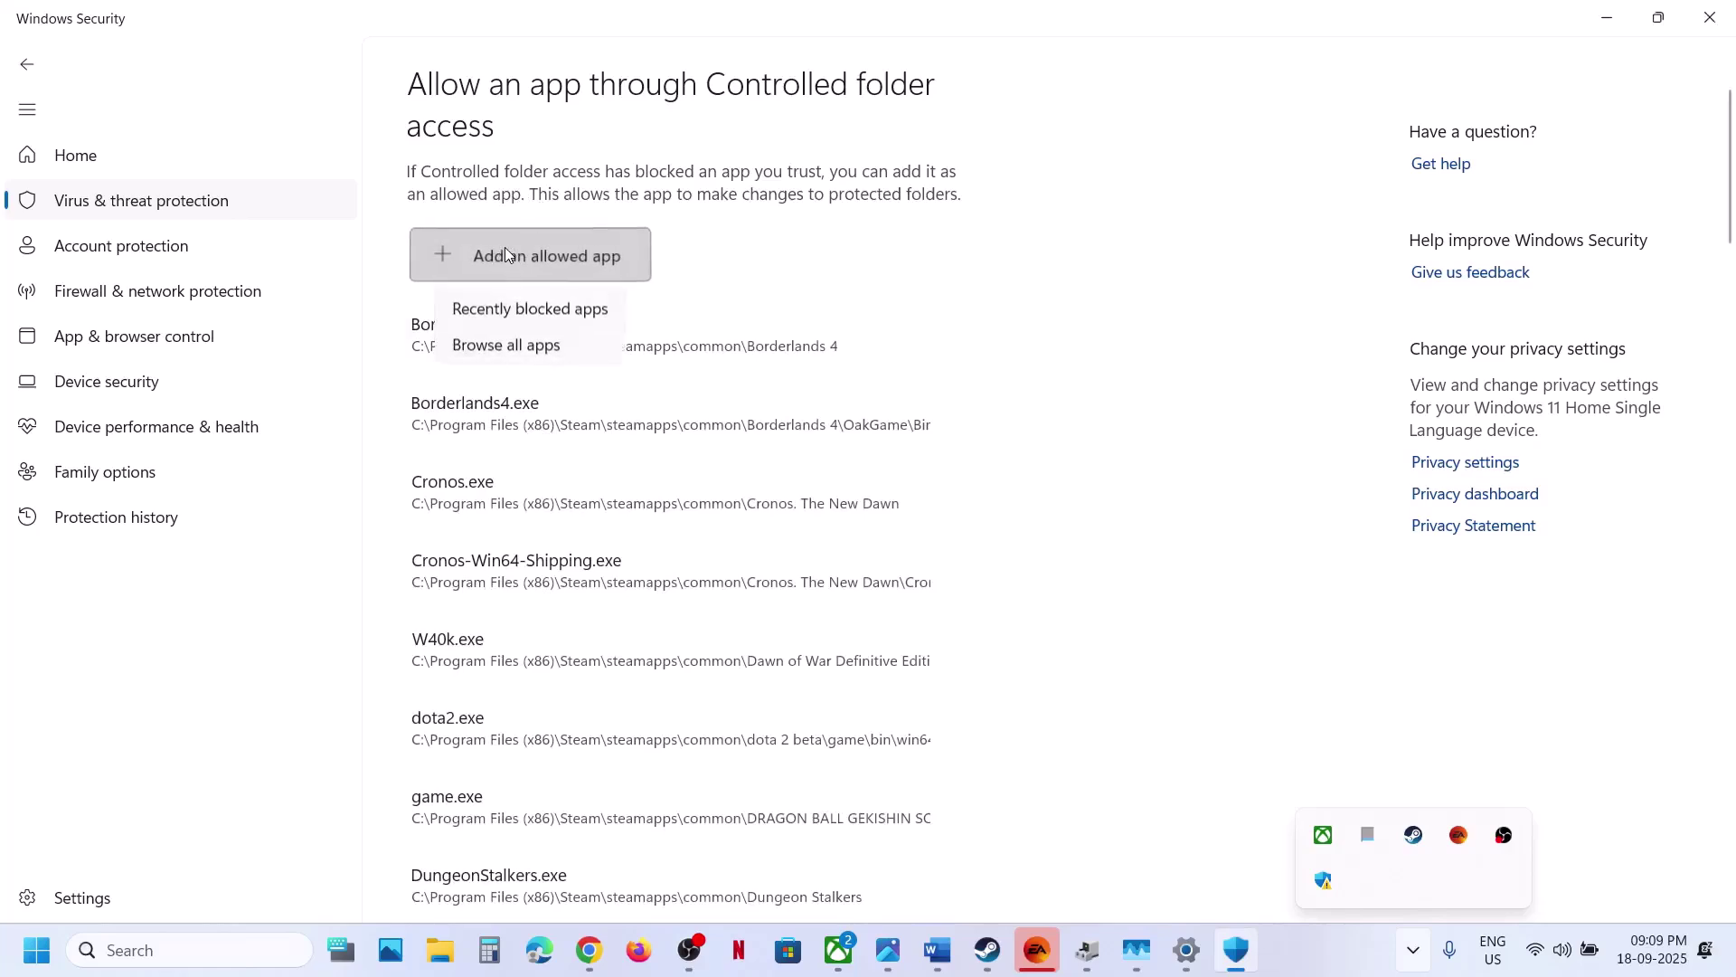
left_click(534, 341)
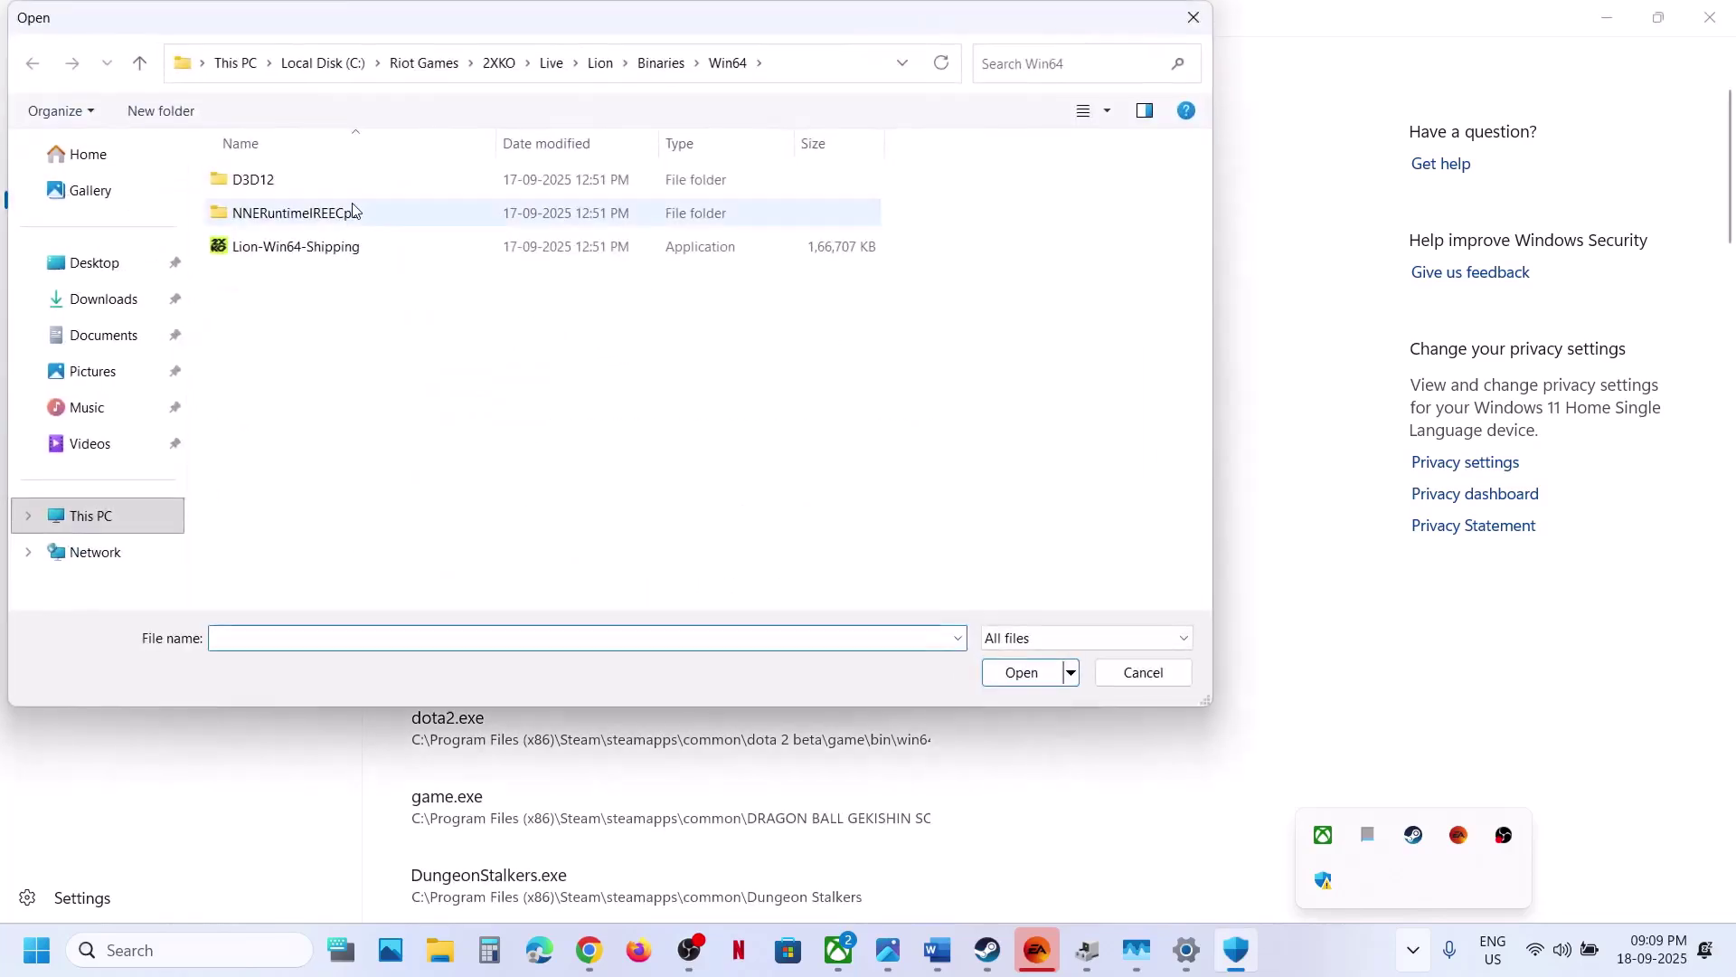
left_click(112, 515)
double_click(323, 210)
scroll(341, 361, "down", 1)
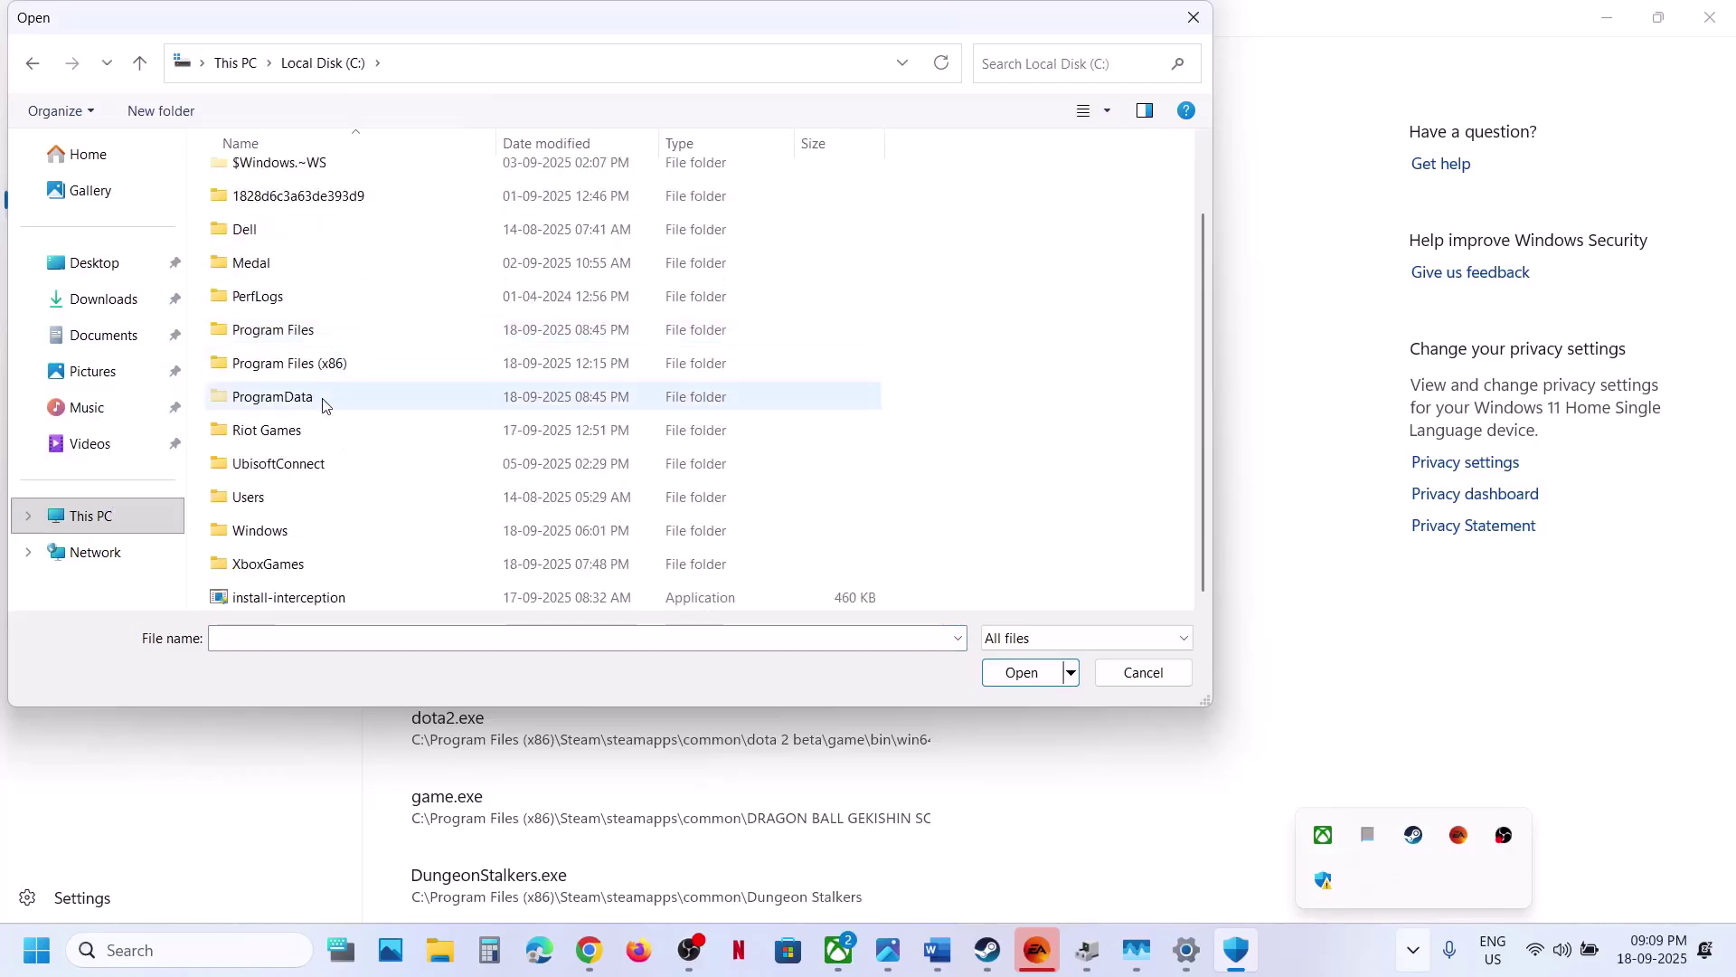
double_click(289, 364)
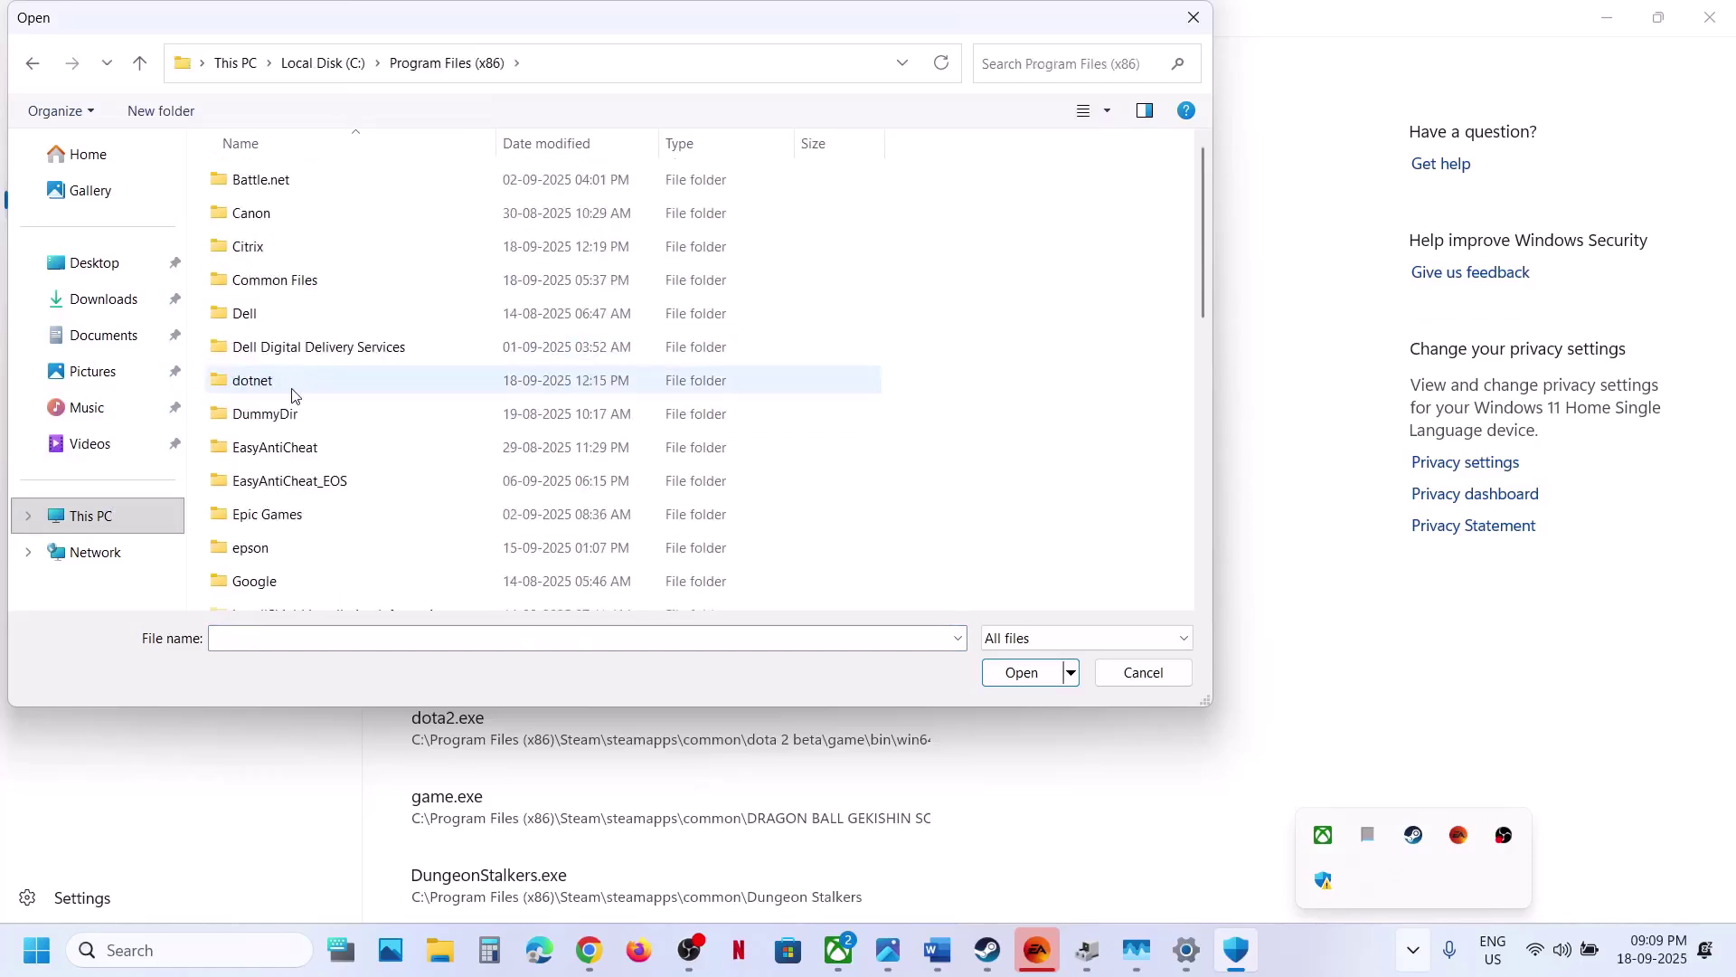
scroll(290, 392, "down", 5)
scroll(283, 231, "up", 3)
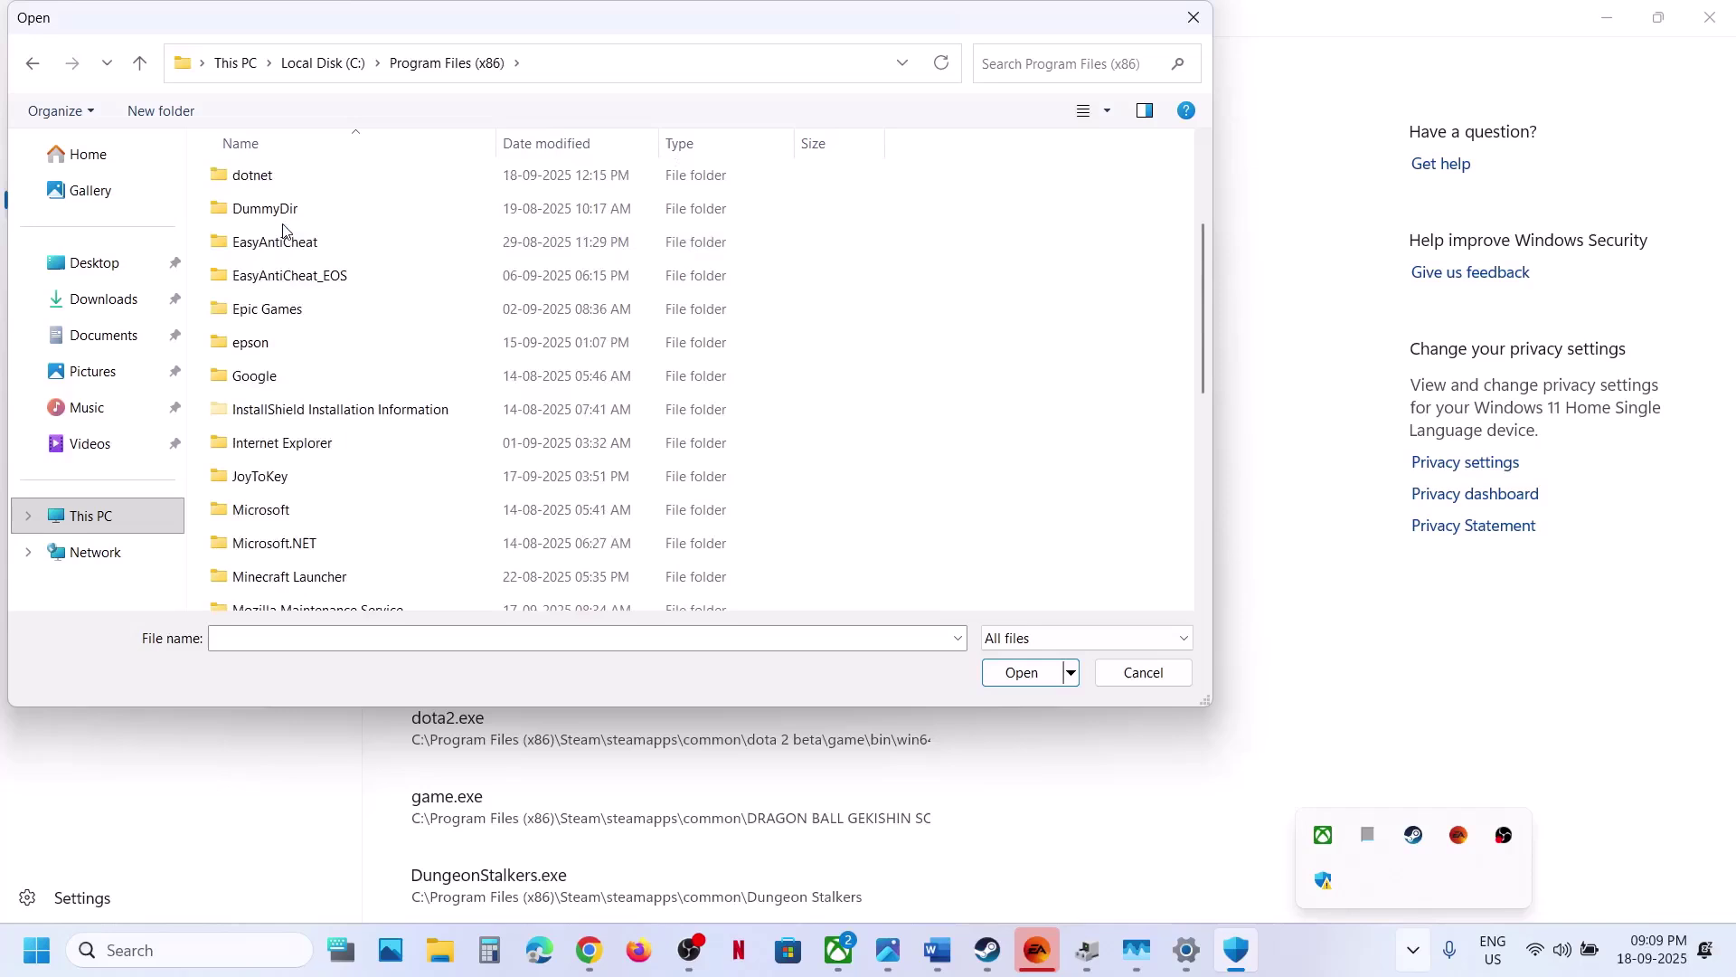
left_click(305, 380)
key("s")
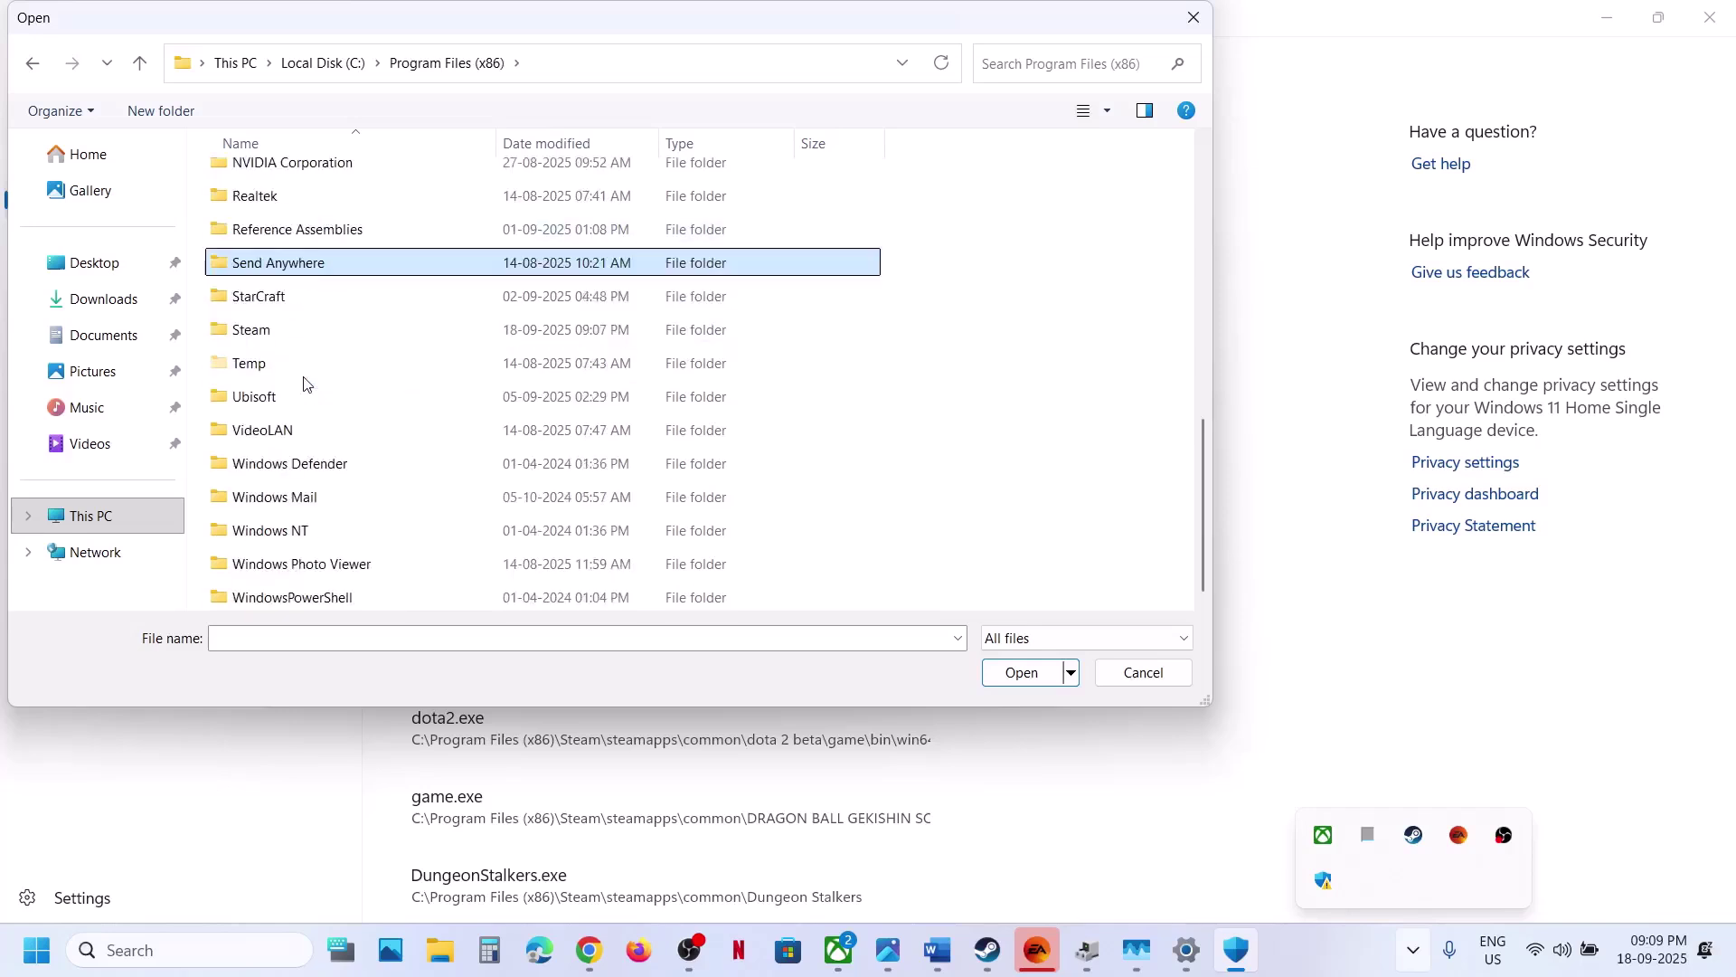
double_click(260, 331)
key("s")
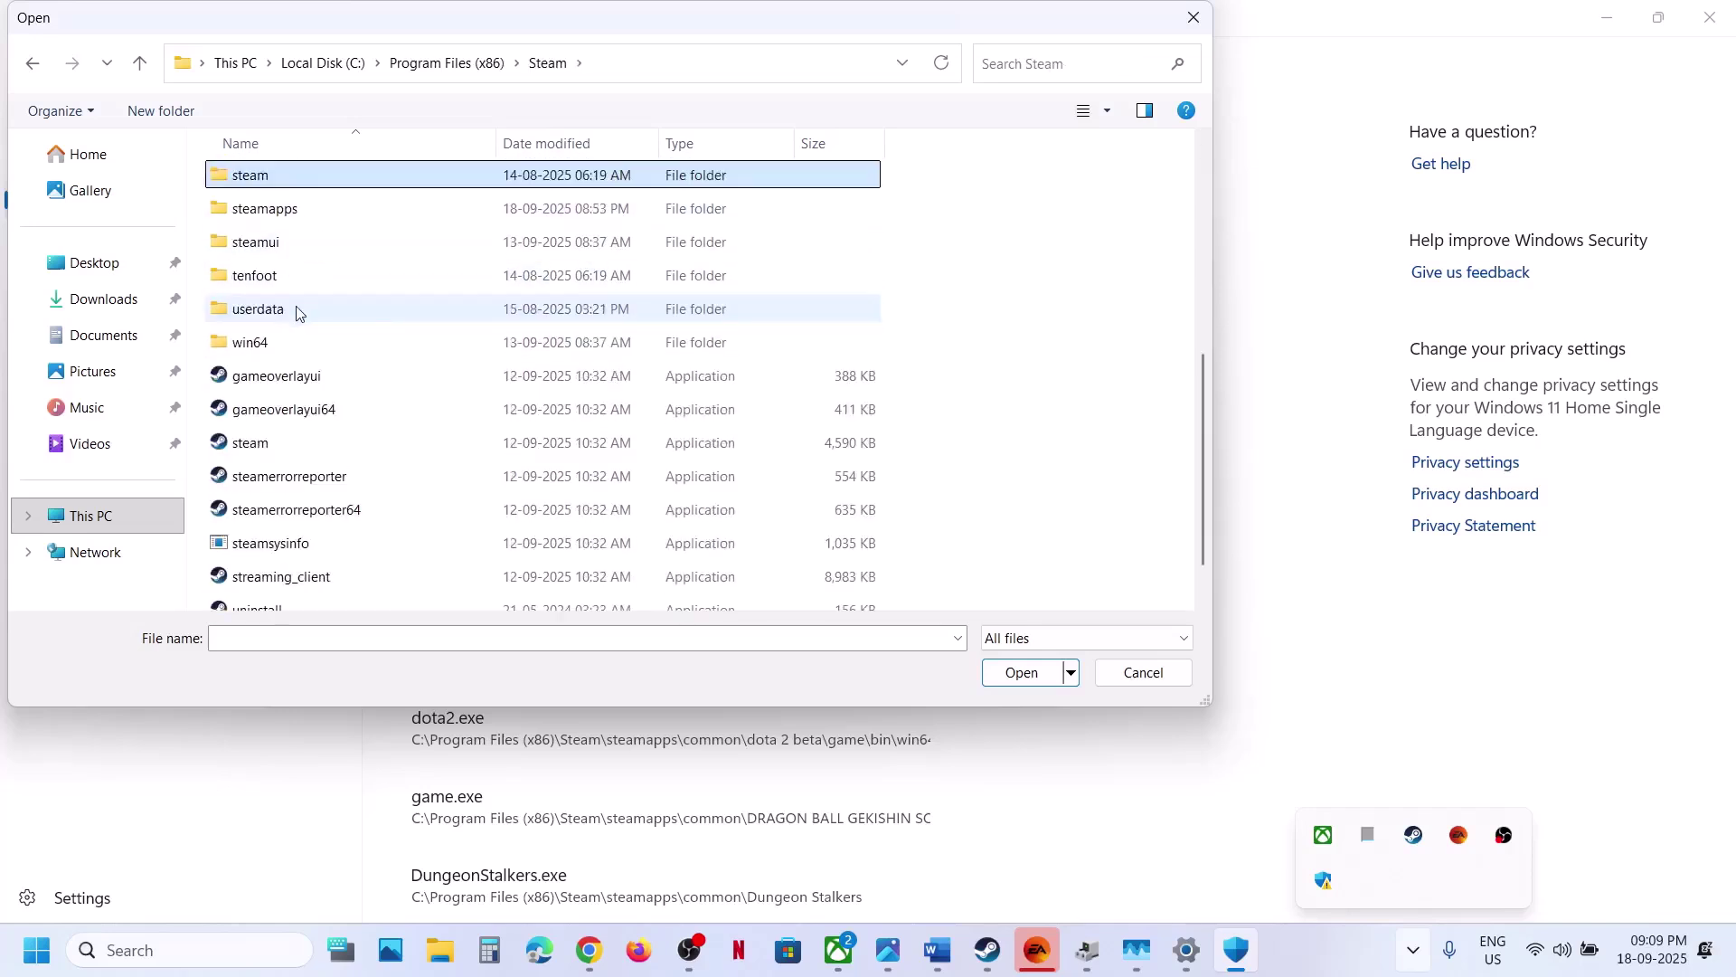
double_click(267, 219)
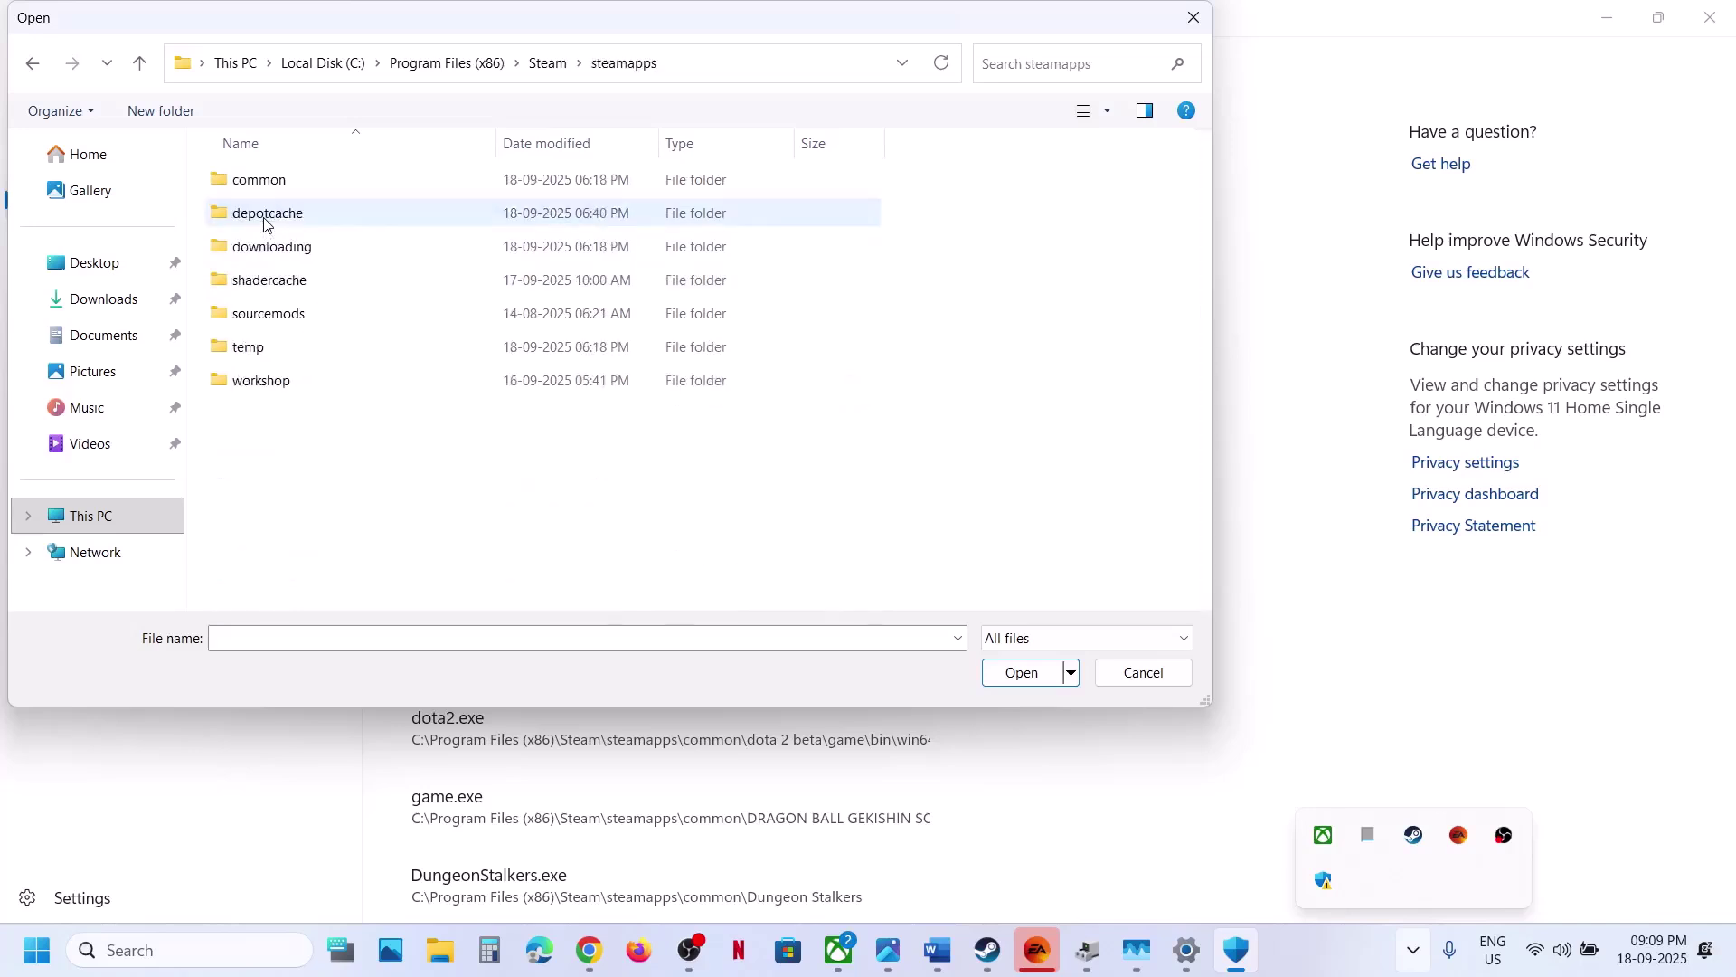
double_click(259, 180)
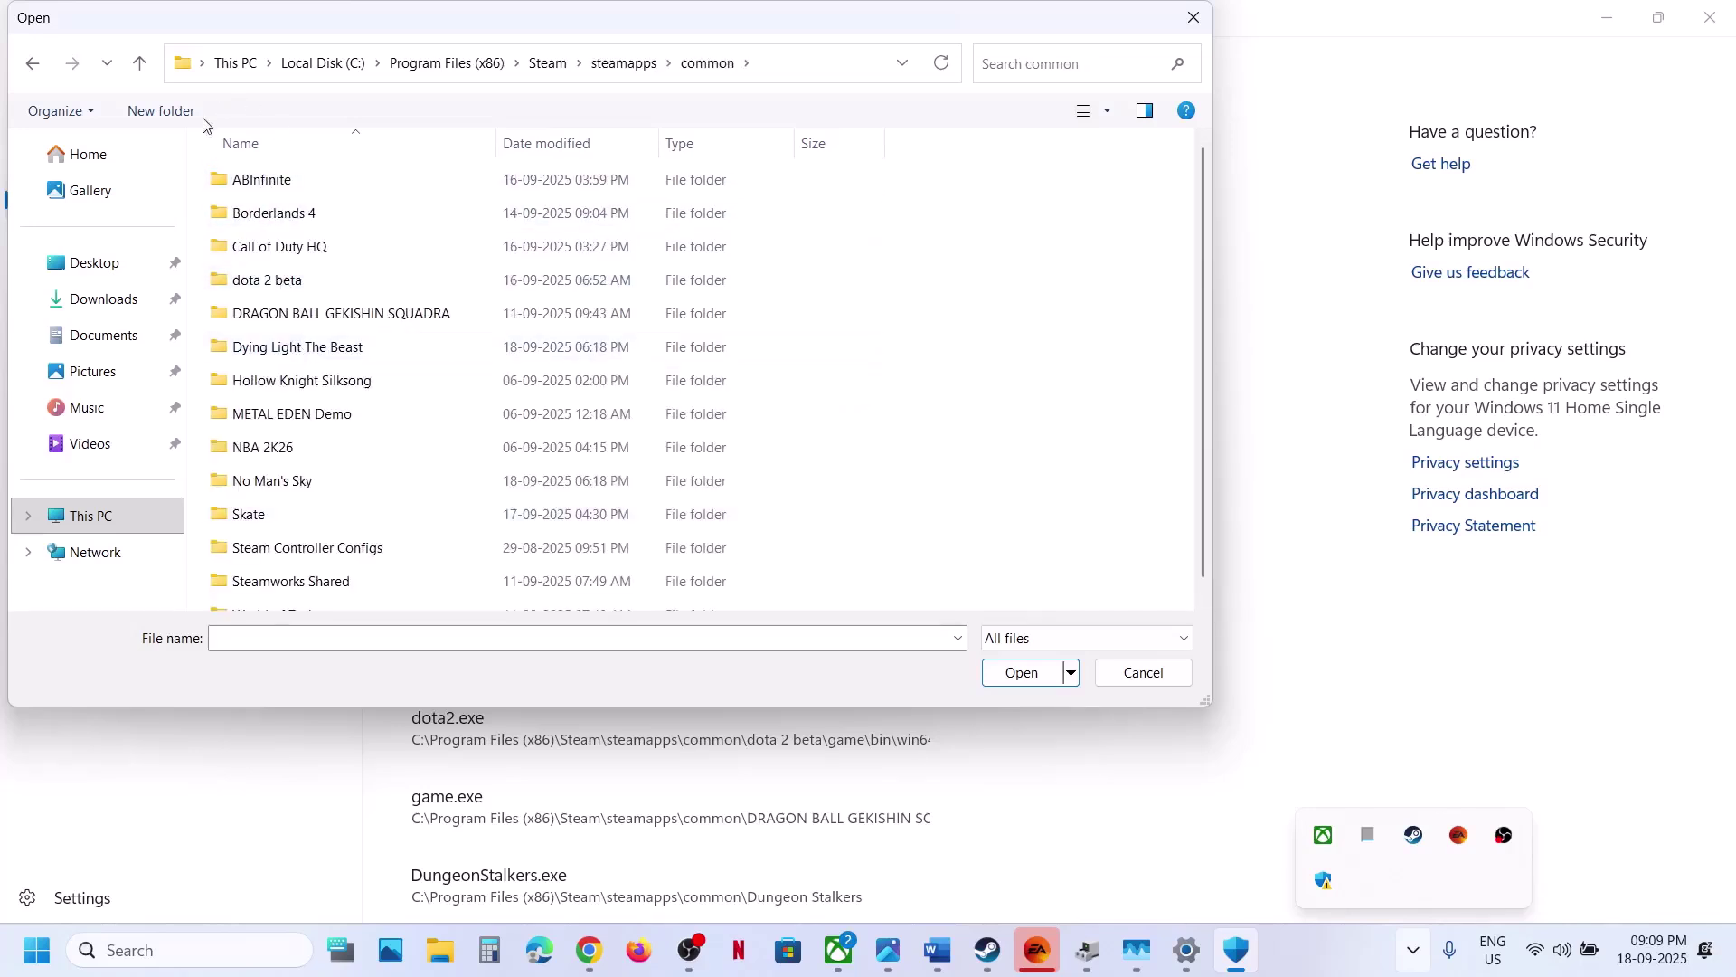
Step: Pick FC26 from C:\Program Files\EA Games\EA SPORTS FC 26 as the allowed app
left_click(352, 62)
left_click(304, 413)
double_click(304, 413)
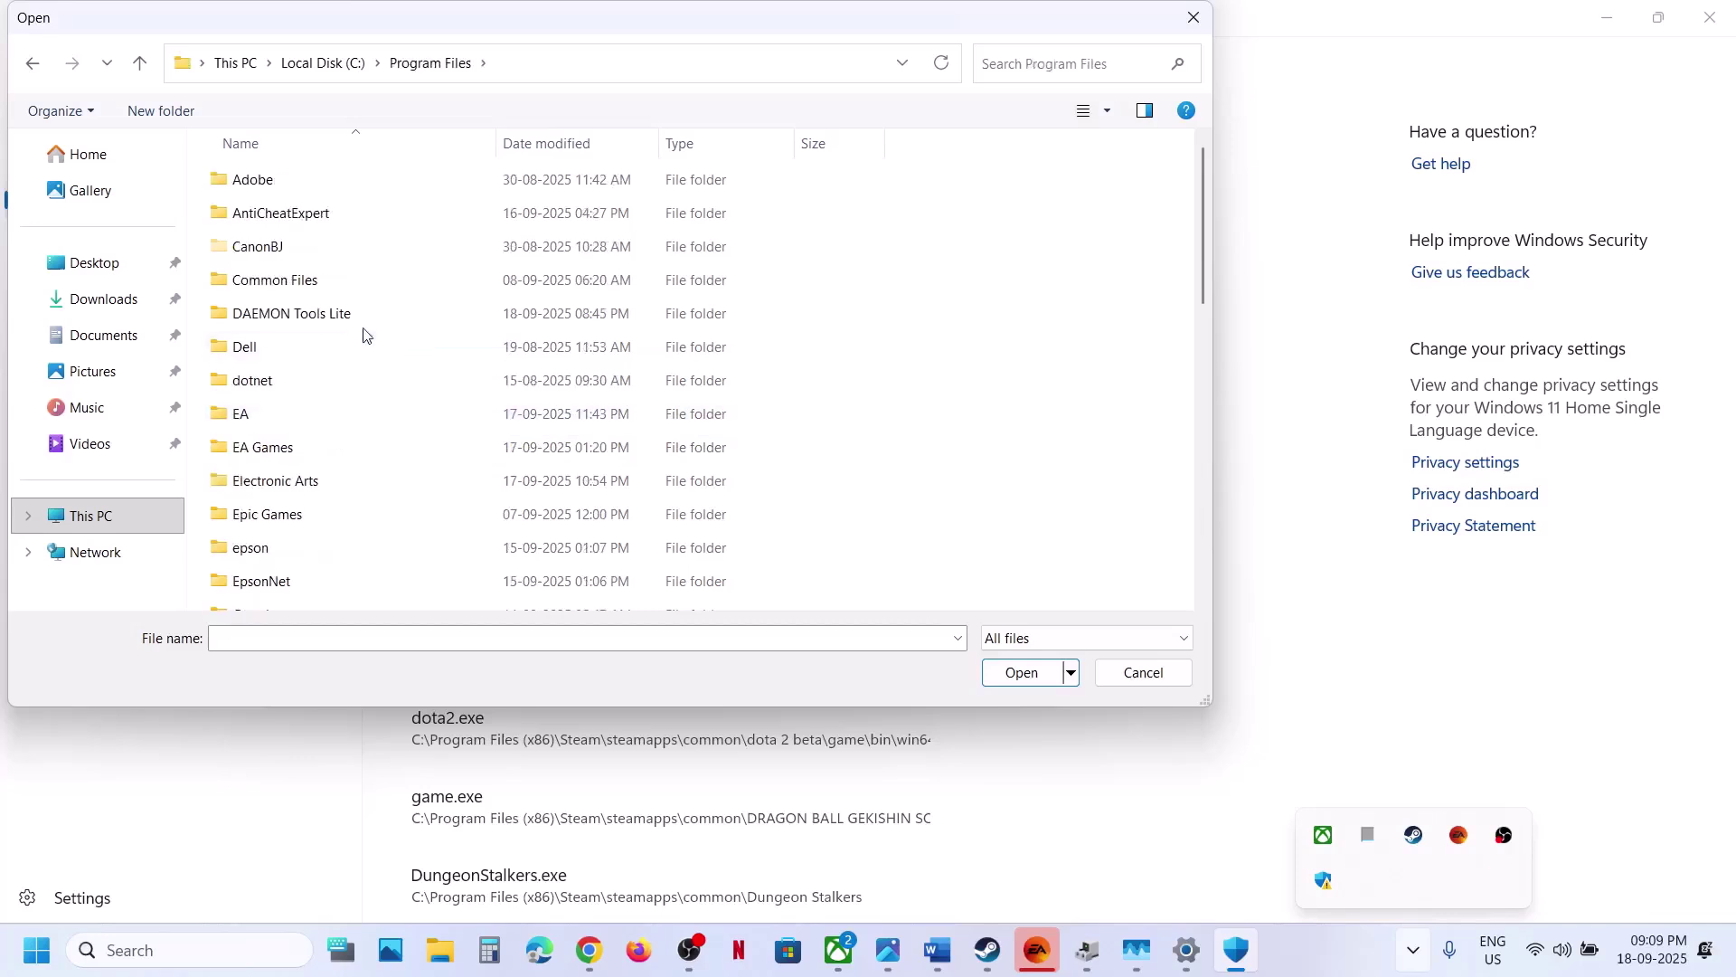
double_click(267, 445)
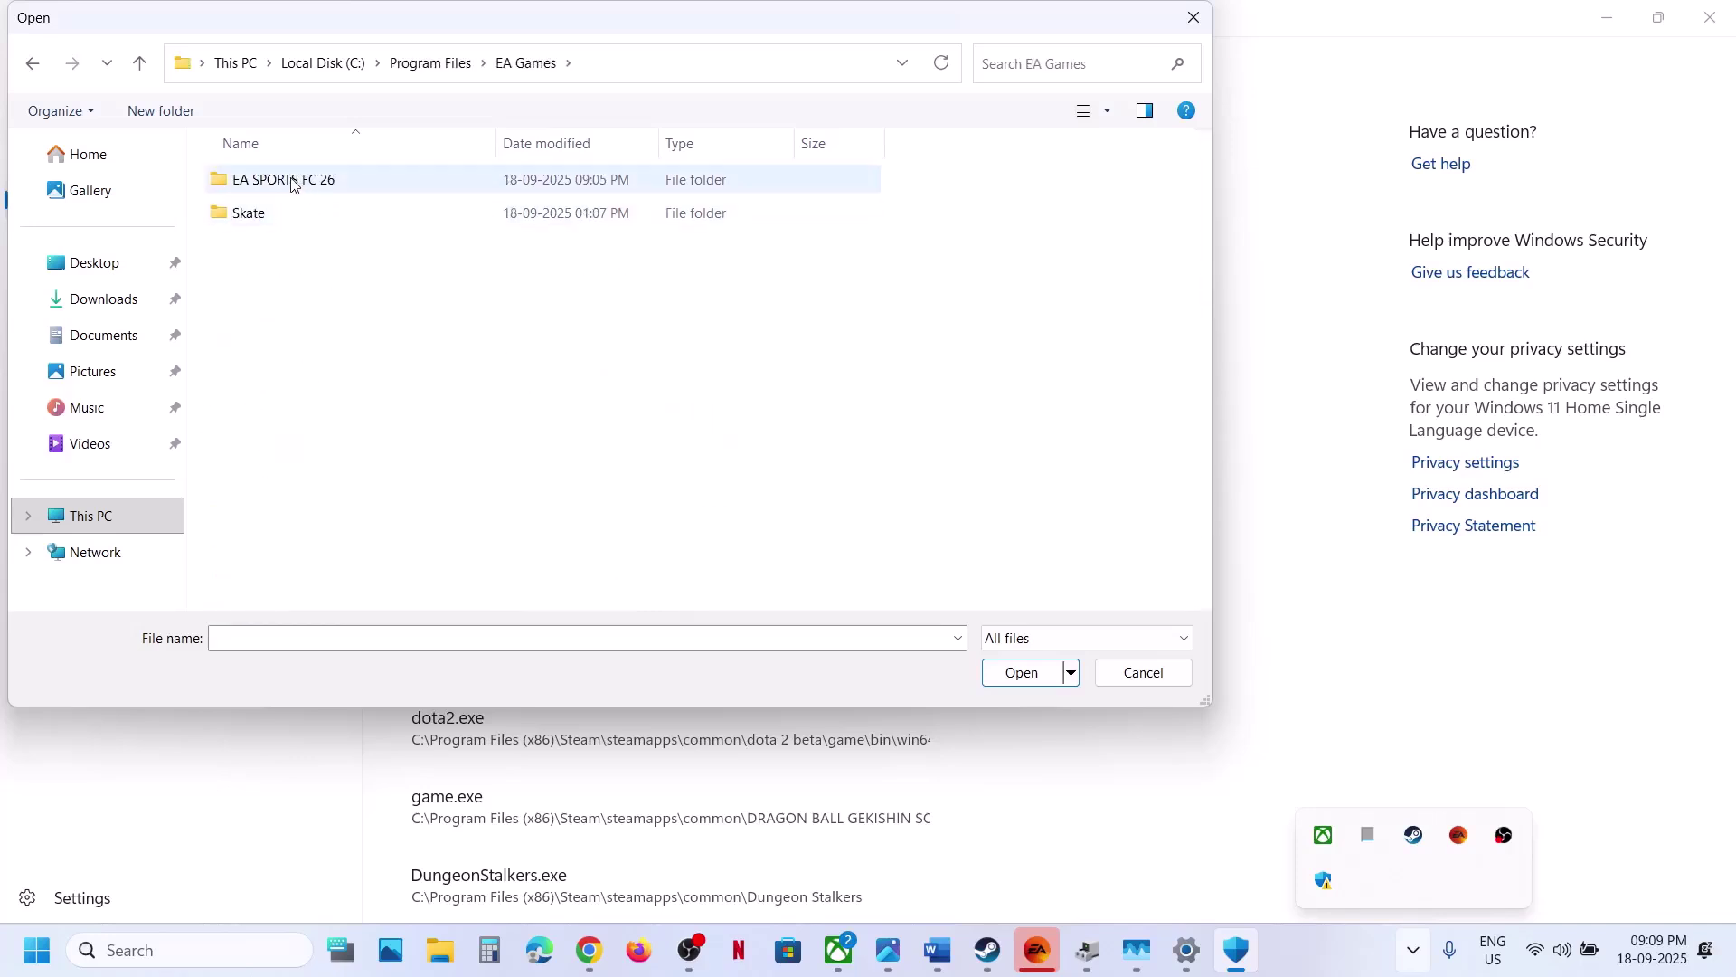
double_click(291, 180)
left_click(277, 452)
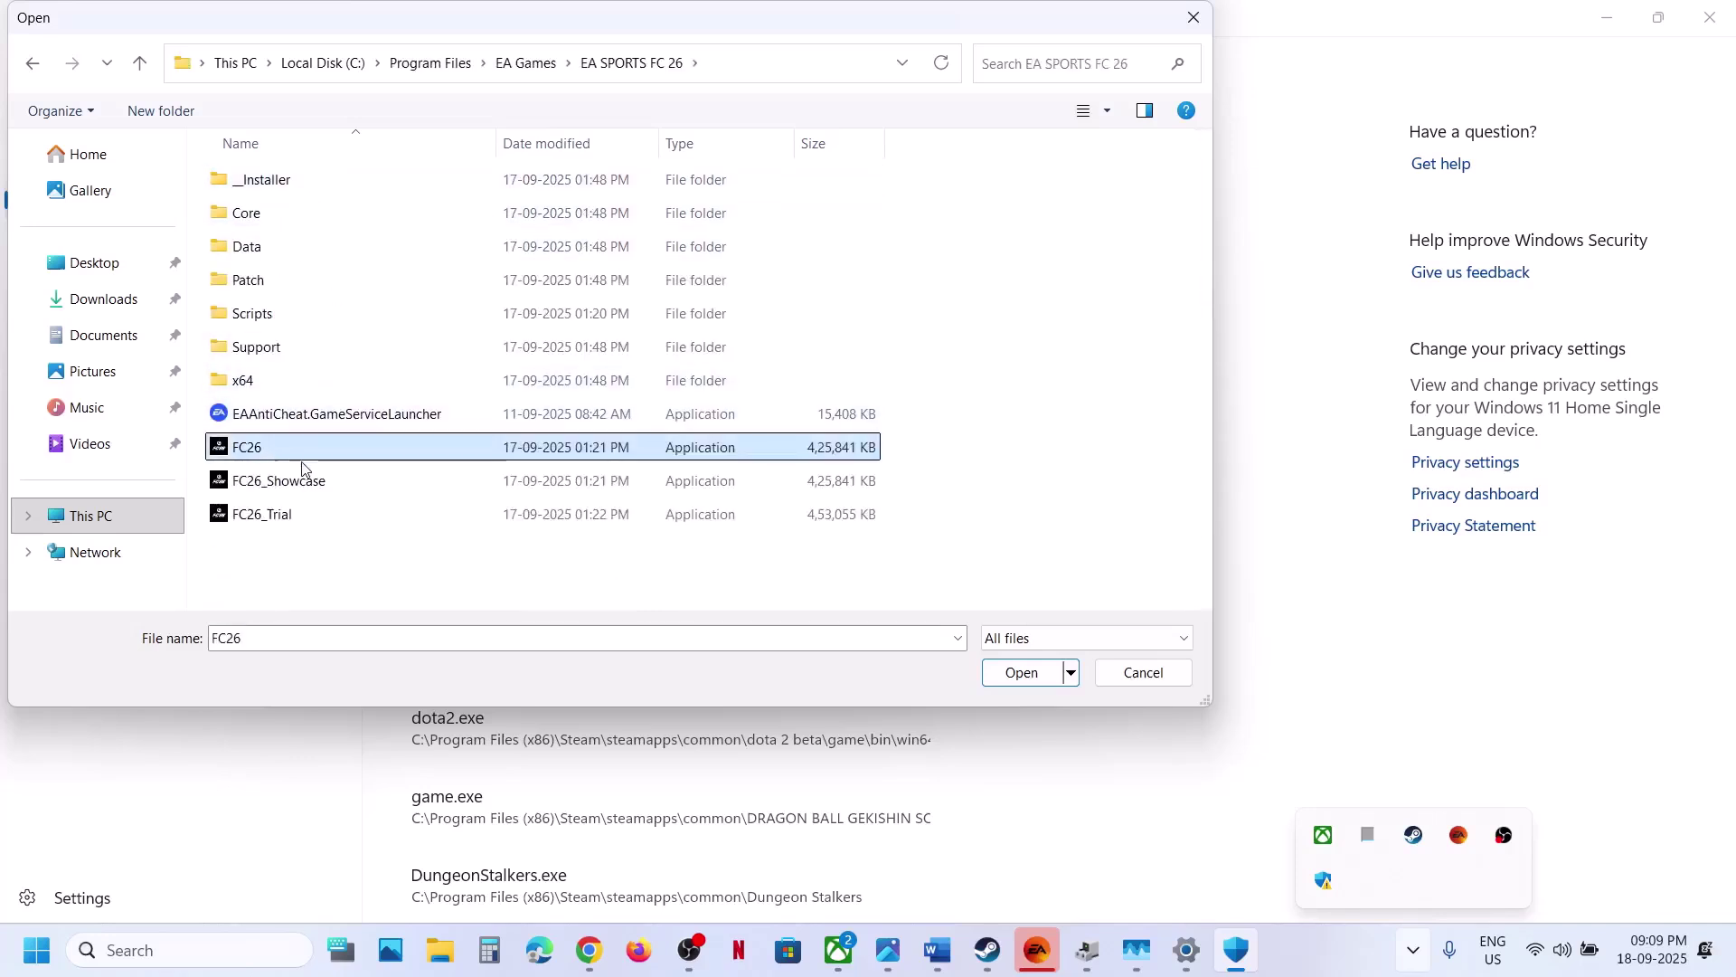
left_click(1023, 672)
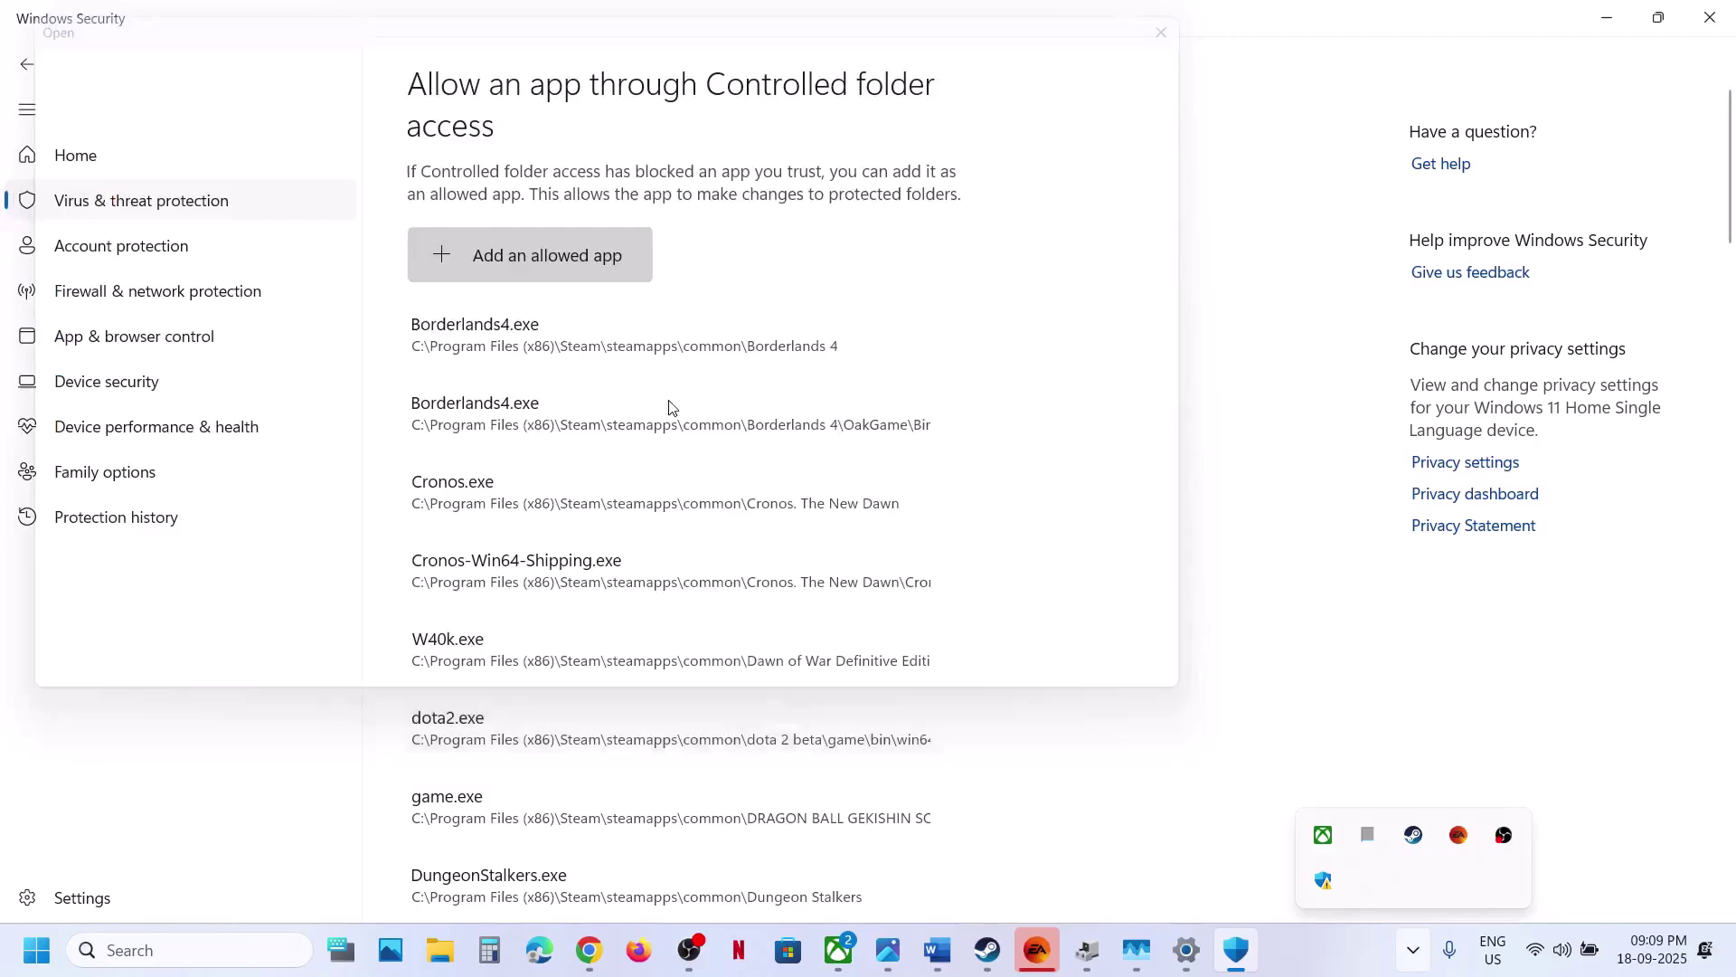
Step: Add another game file and FC26_Trial as allowed apps
left_click(520, 237)
left_click(509, 343)
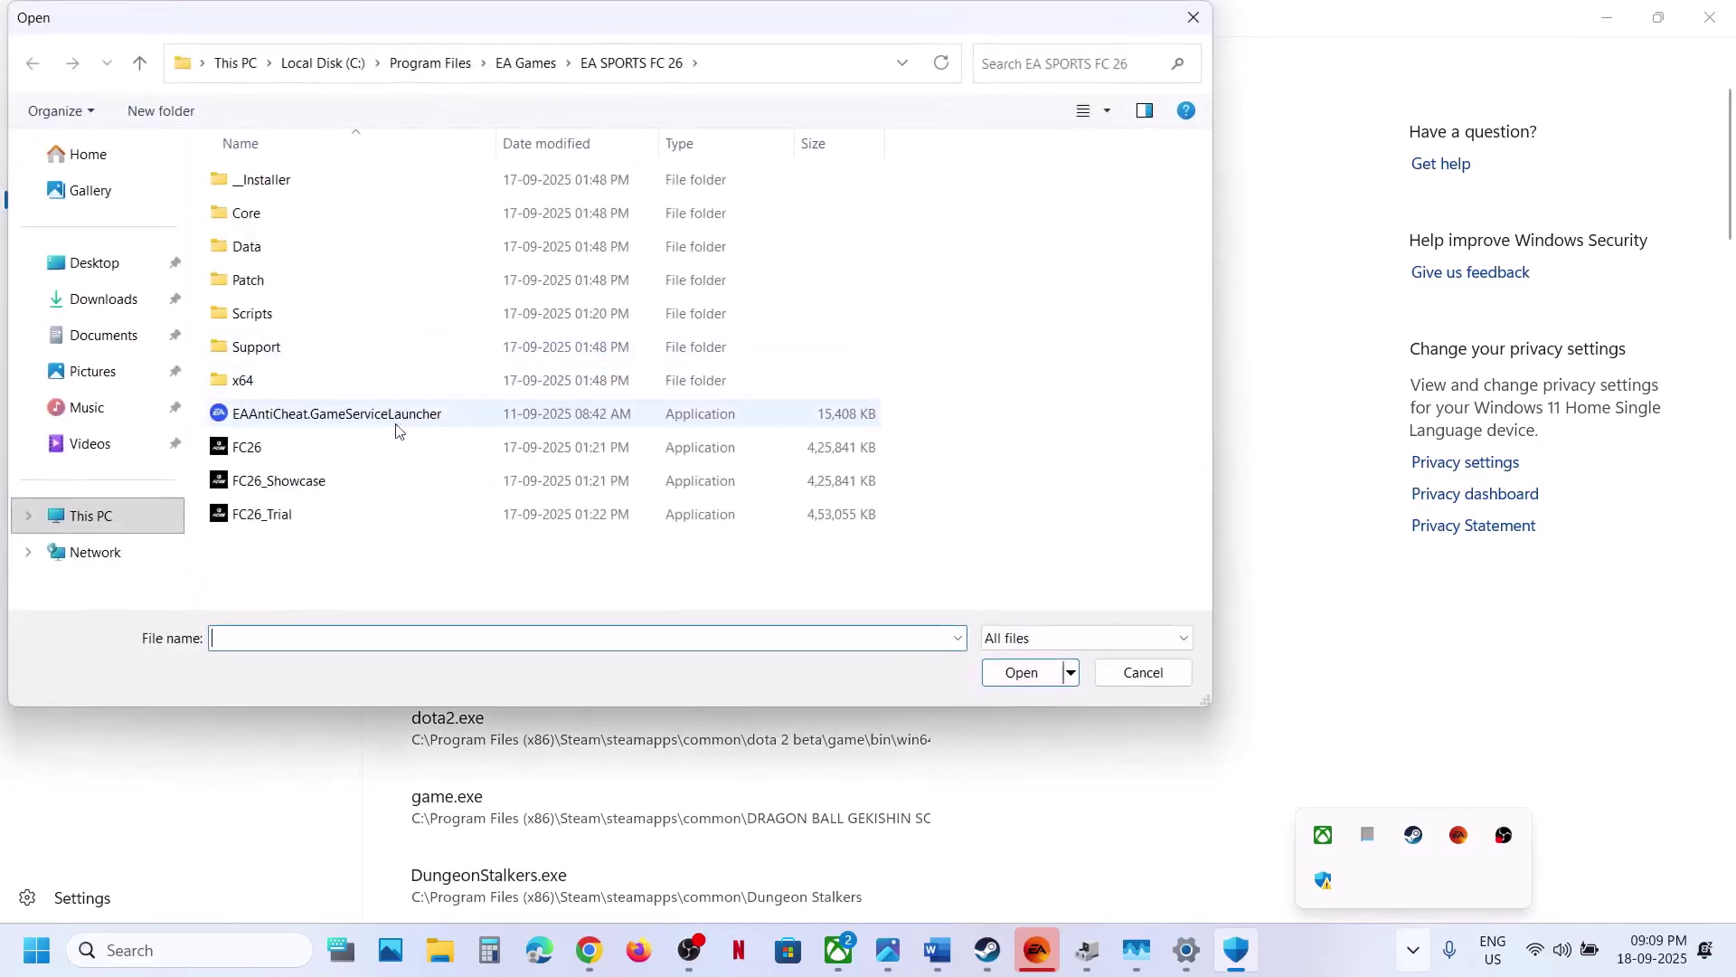
double_click(298, 474)
left_click(557, 273)
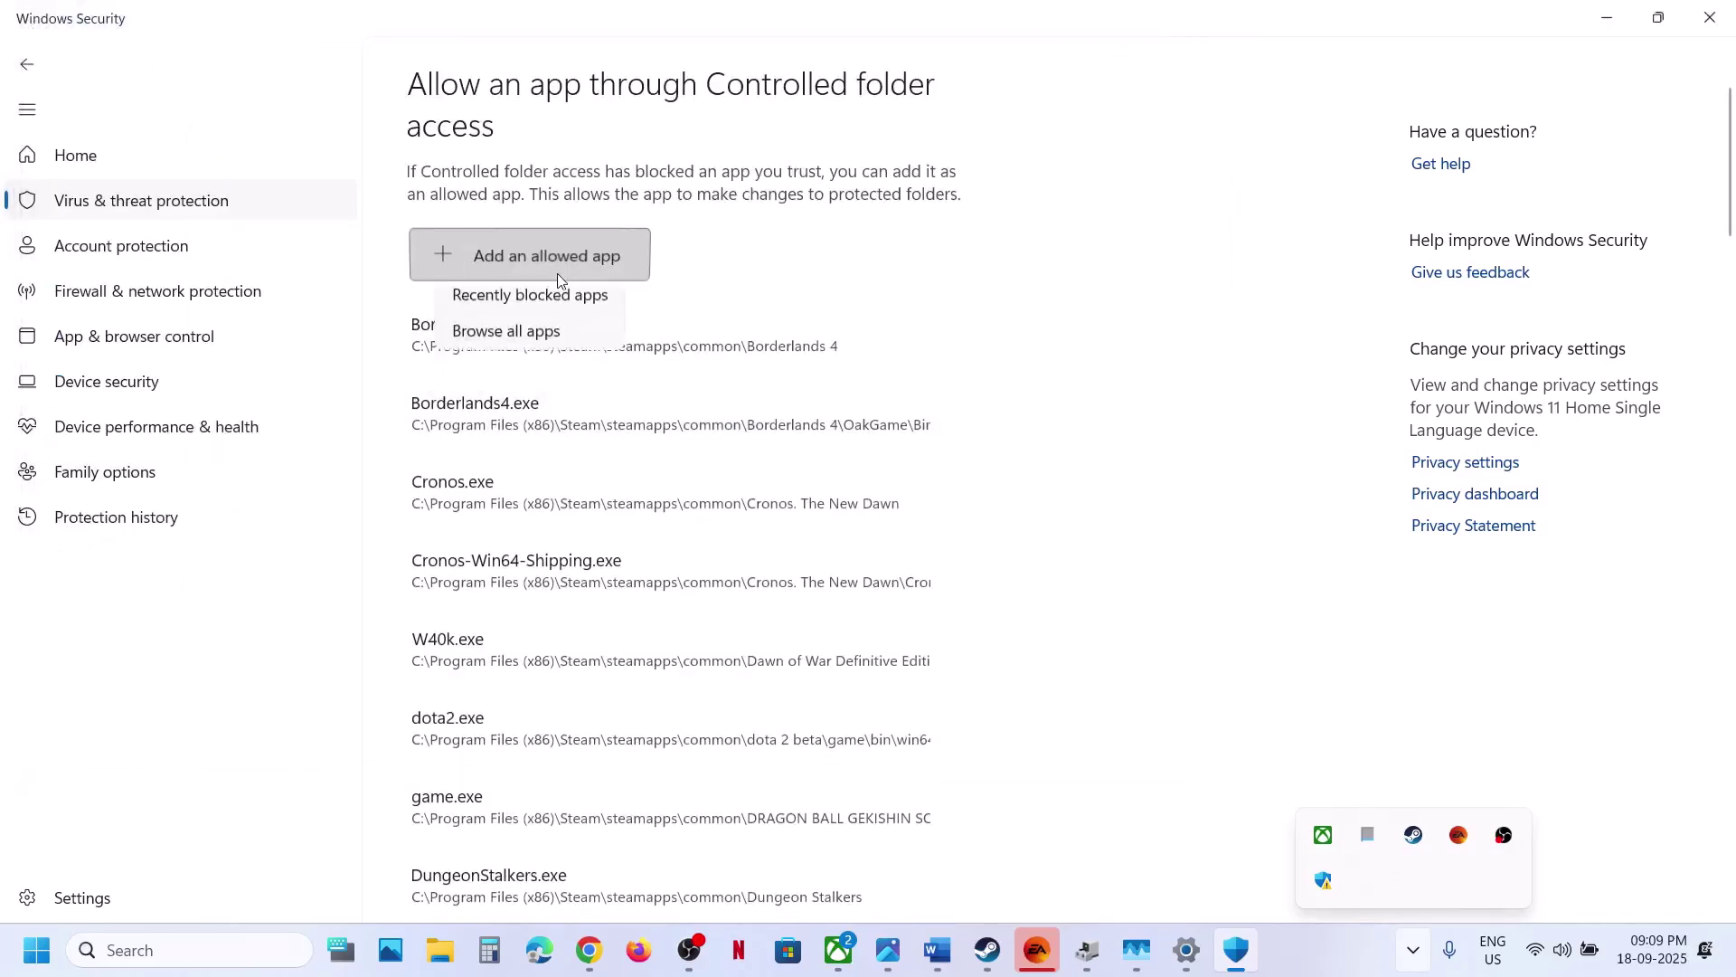
left_click(551, 345)
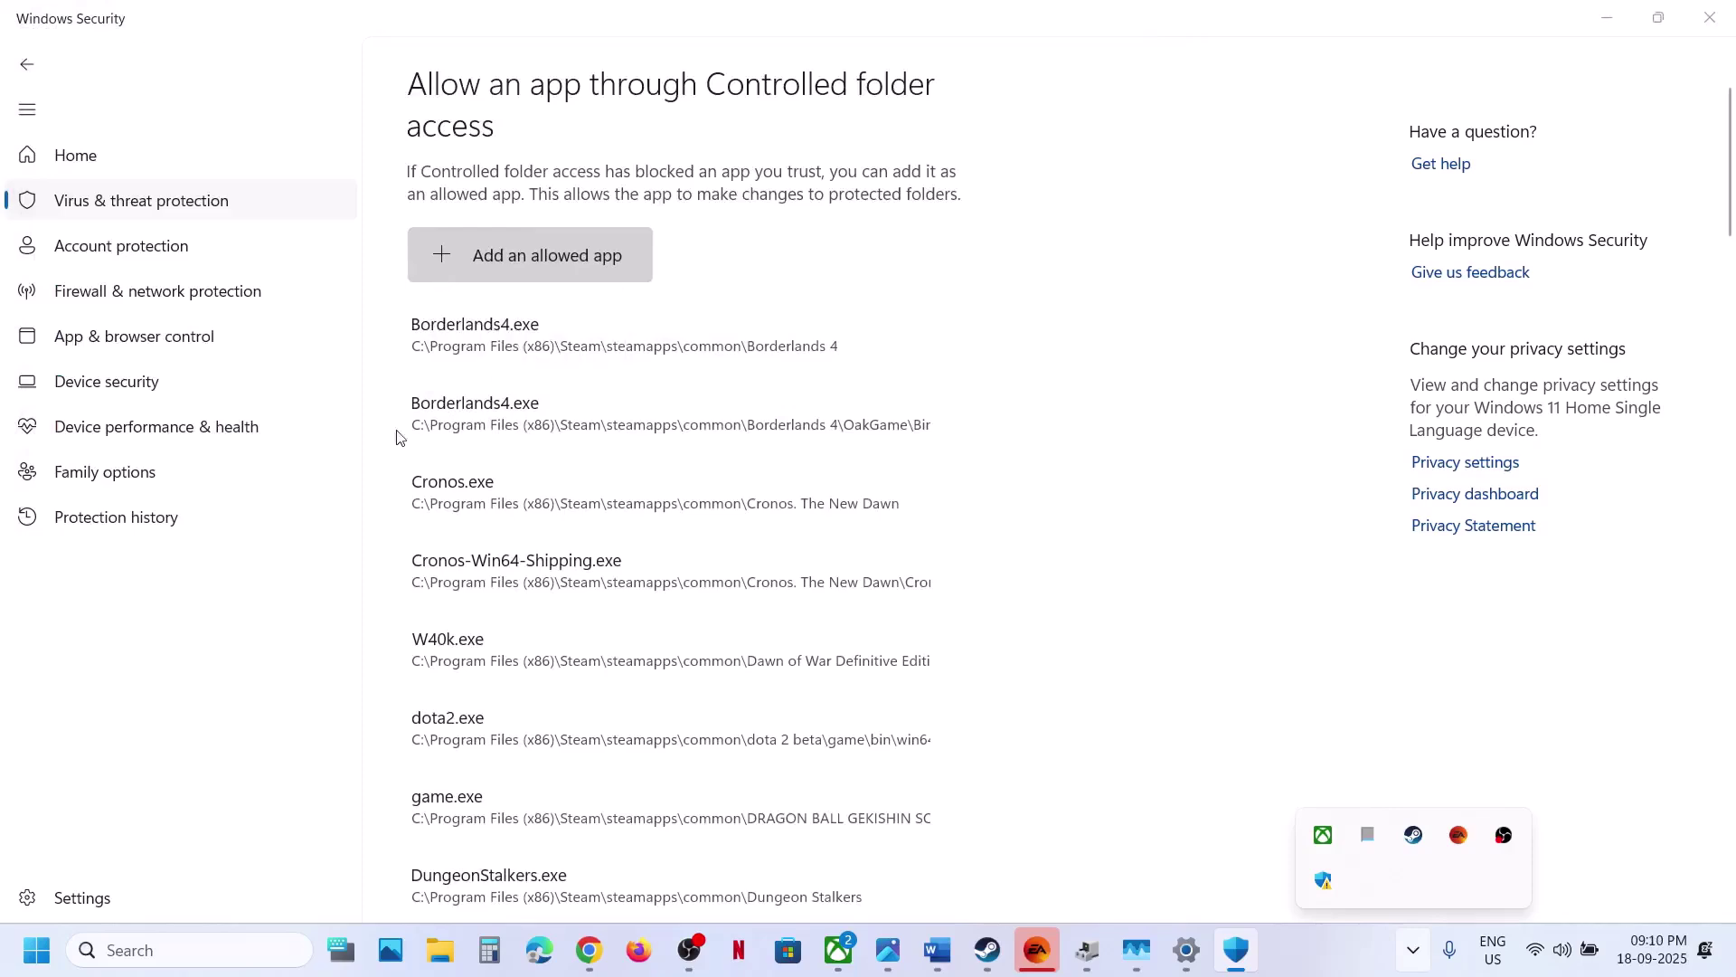
double_click(269, 509)
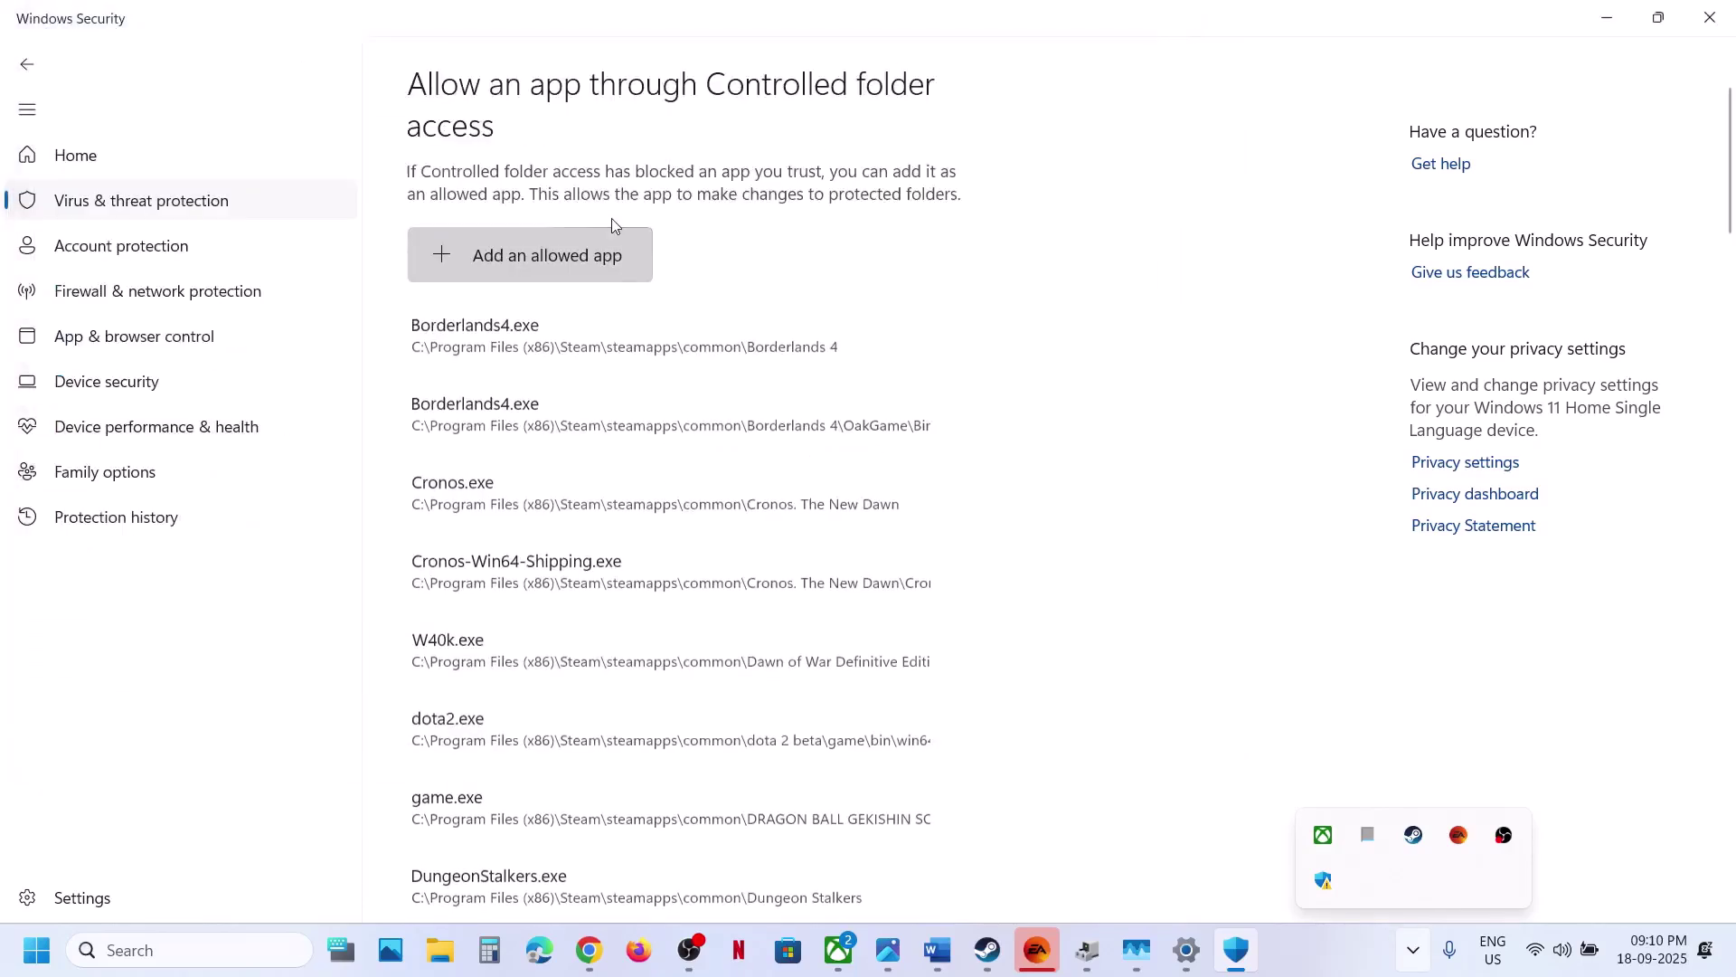
Step: Allow EAAntiCheat.GameServiceLauncher through Controlled folder access
left_click(552, 268)
left_click(556, 343)
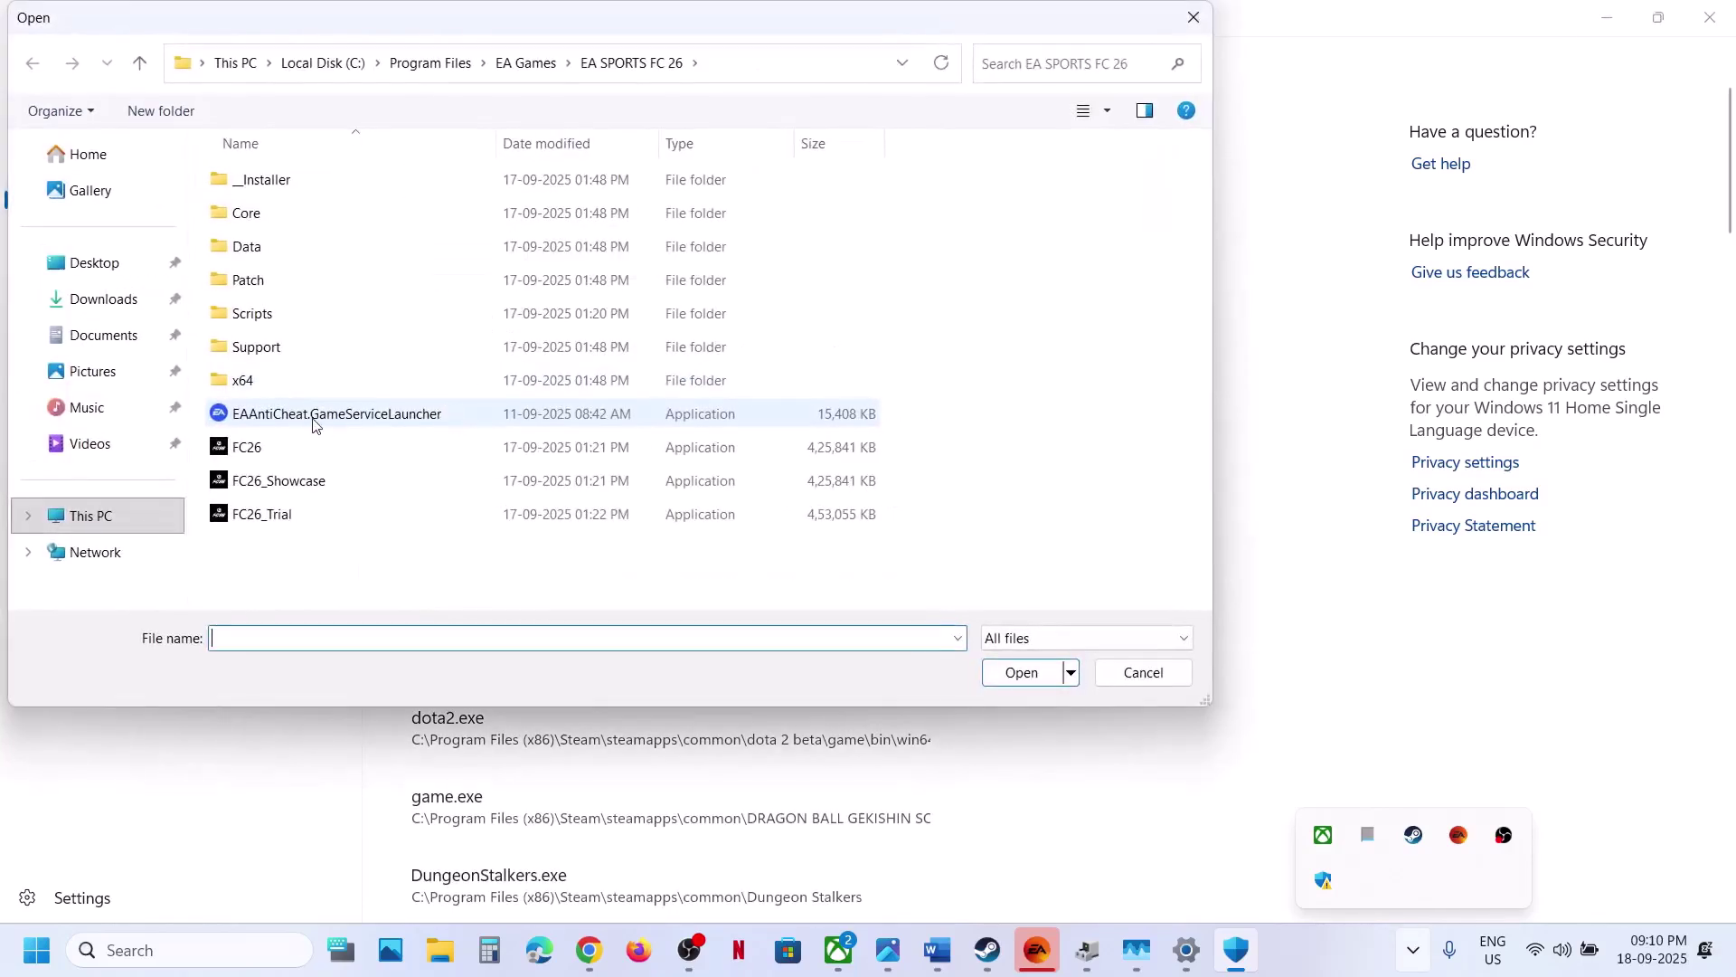
left_click(290, 417)
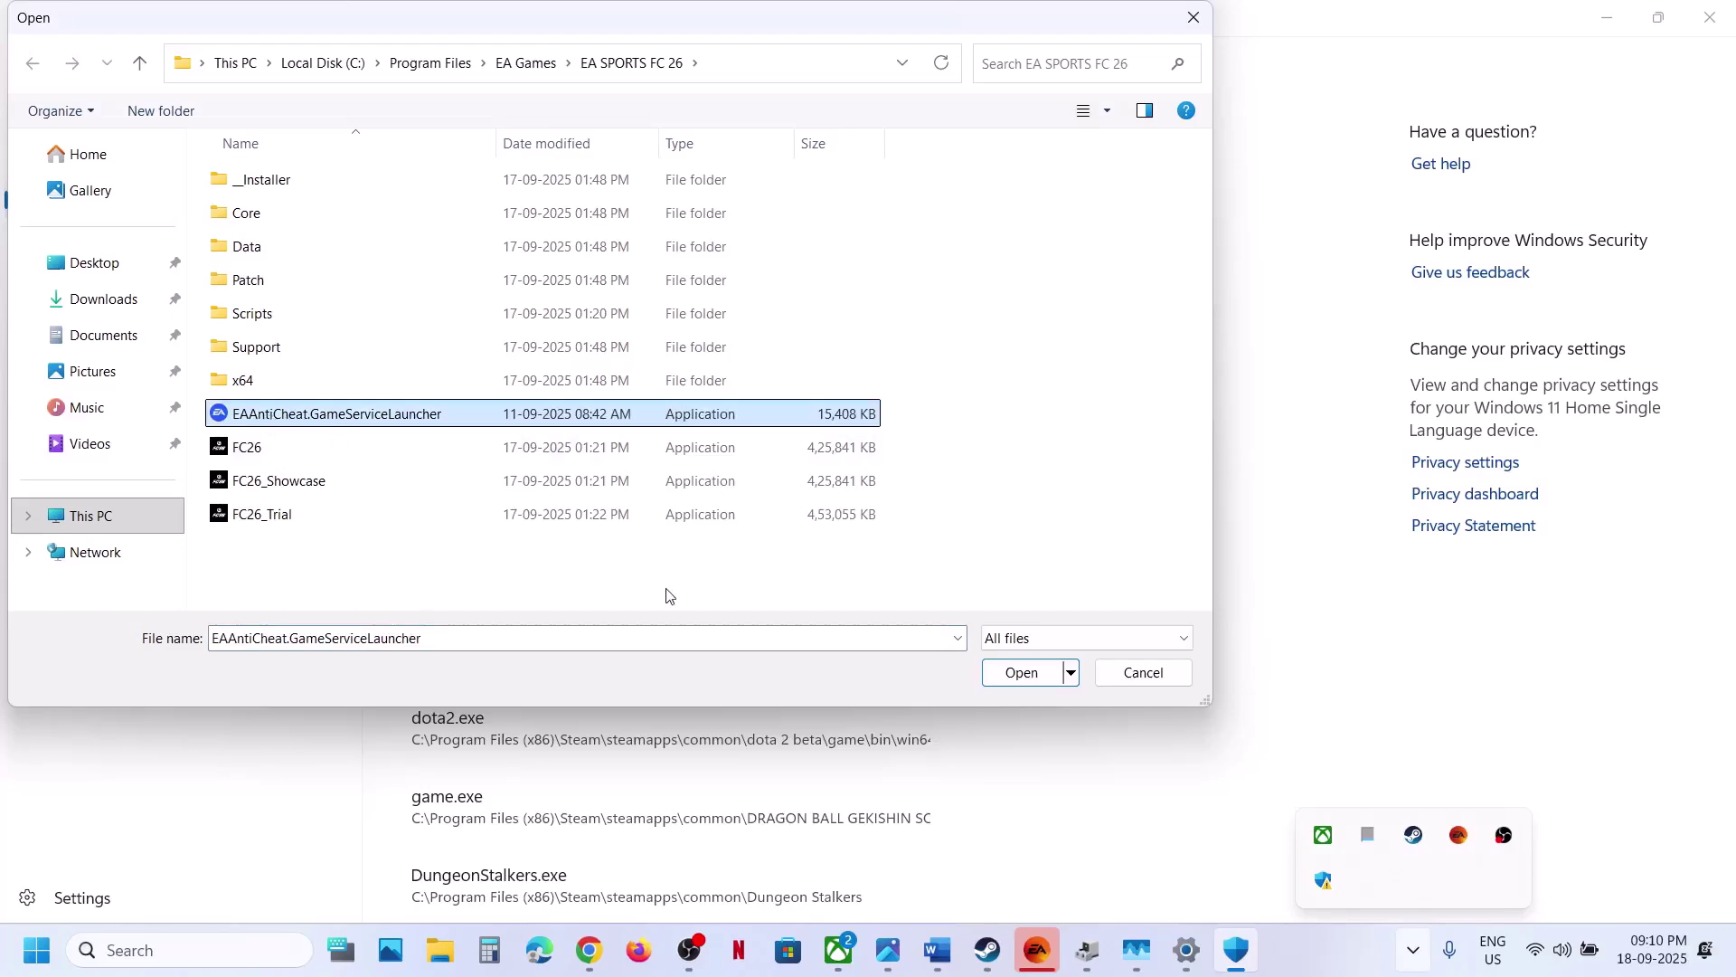
left_click(1020, 672)
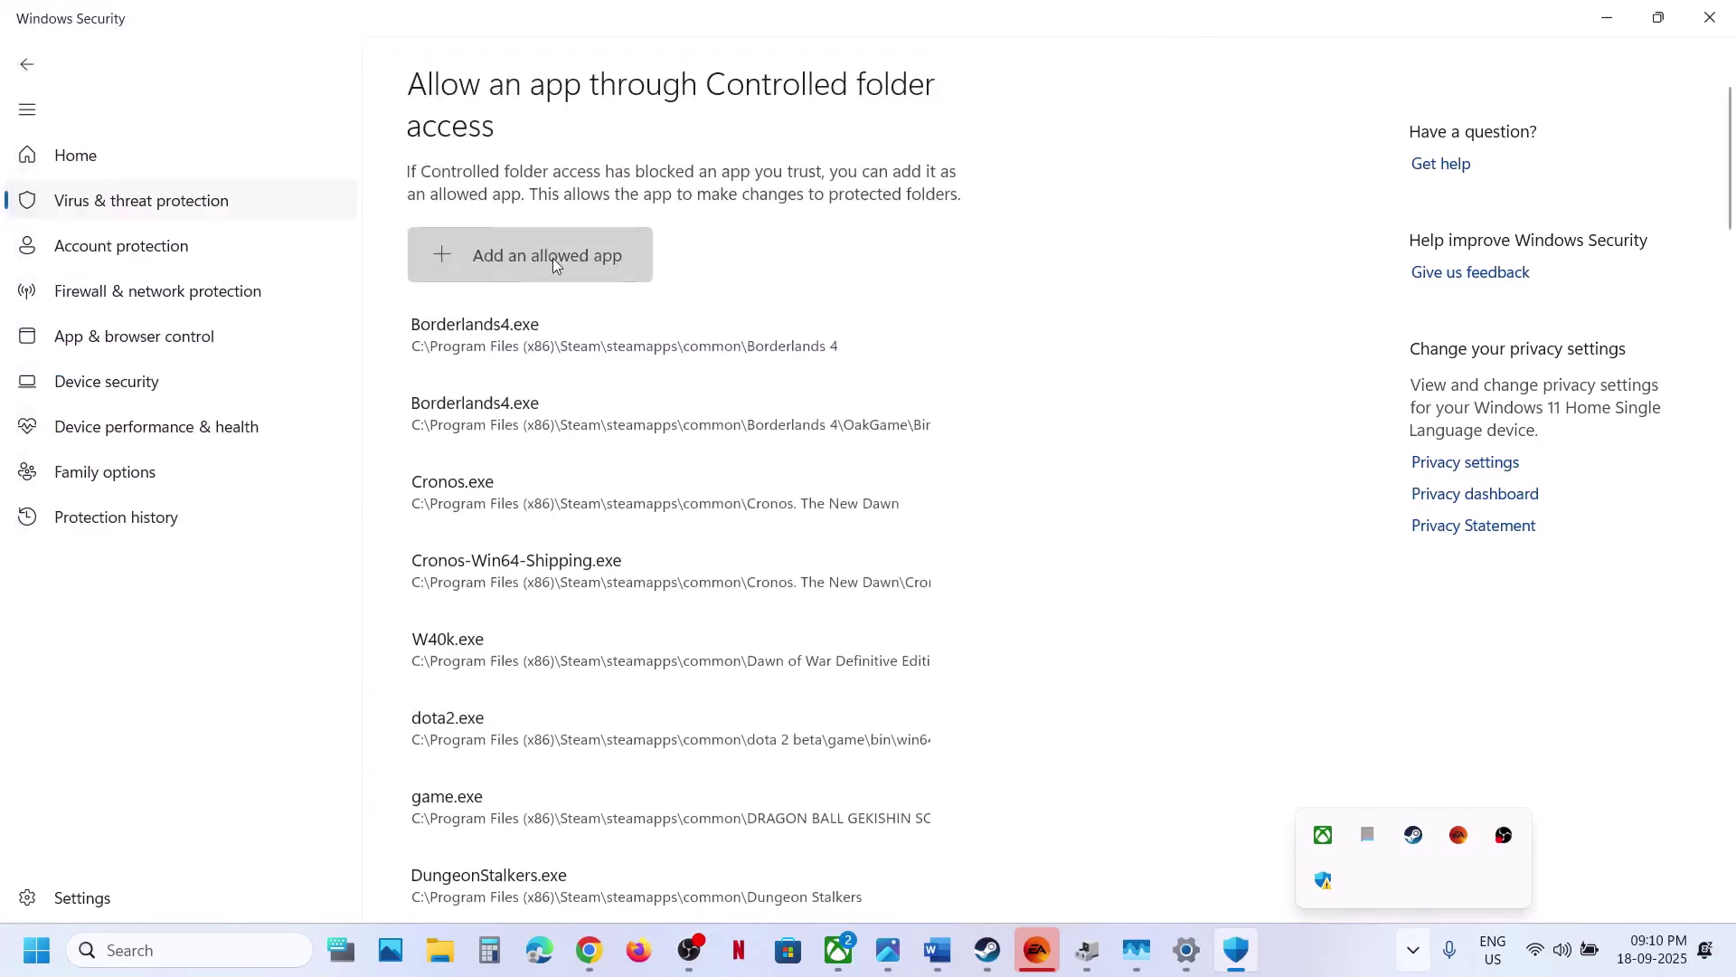
Step: Allow __Installer\EAAntiCheat\EAAntiCheat.Installer through Controlled folder access
left_click(551, 258)
left_click(543, 345)
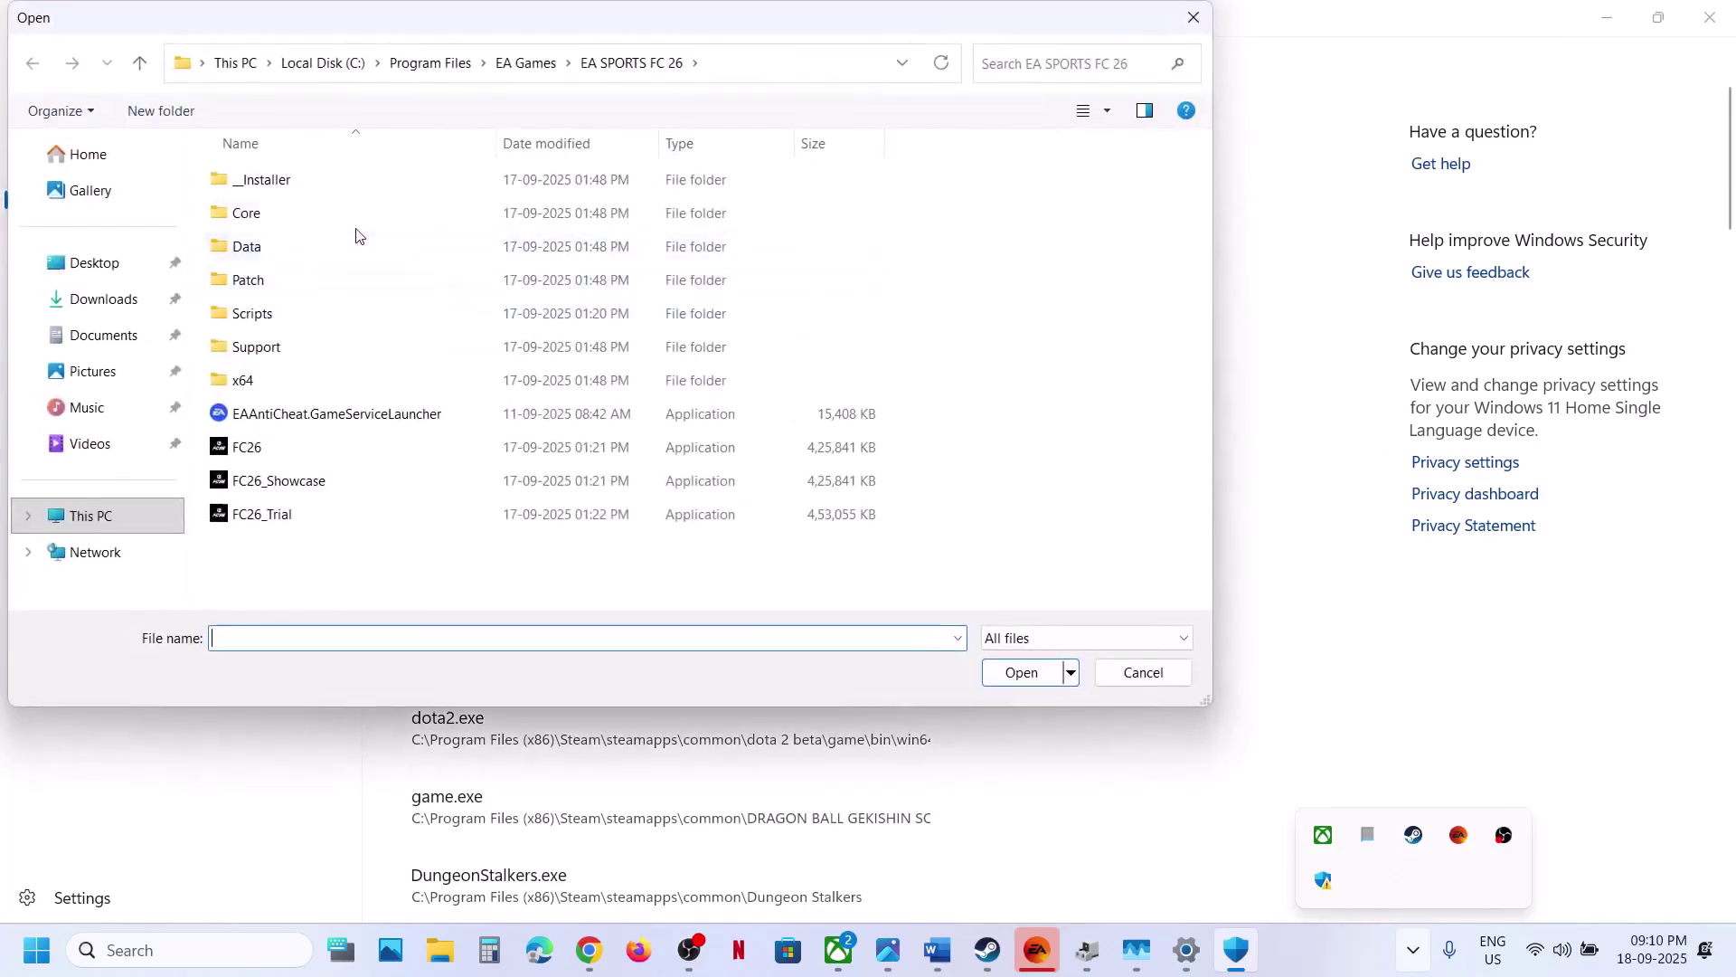
double_click(281, 188)
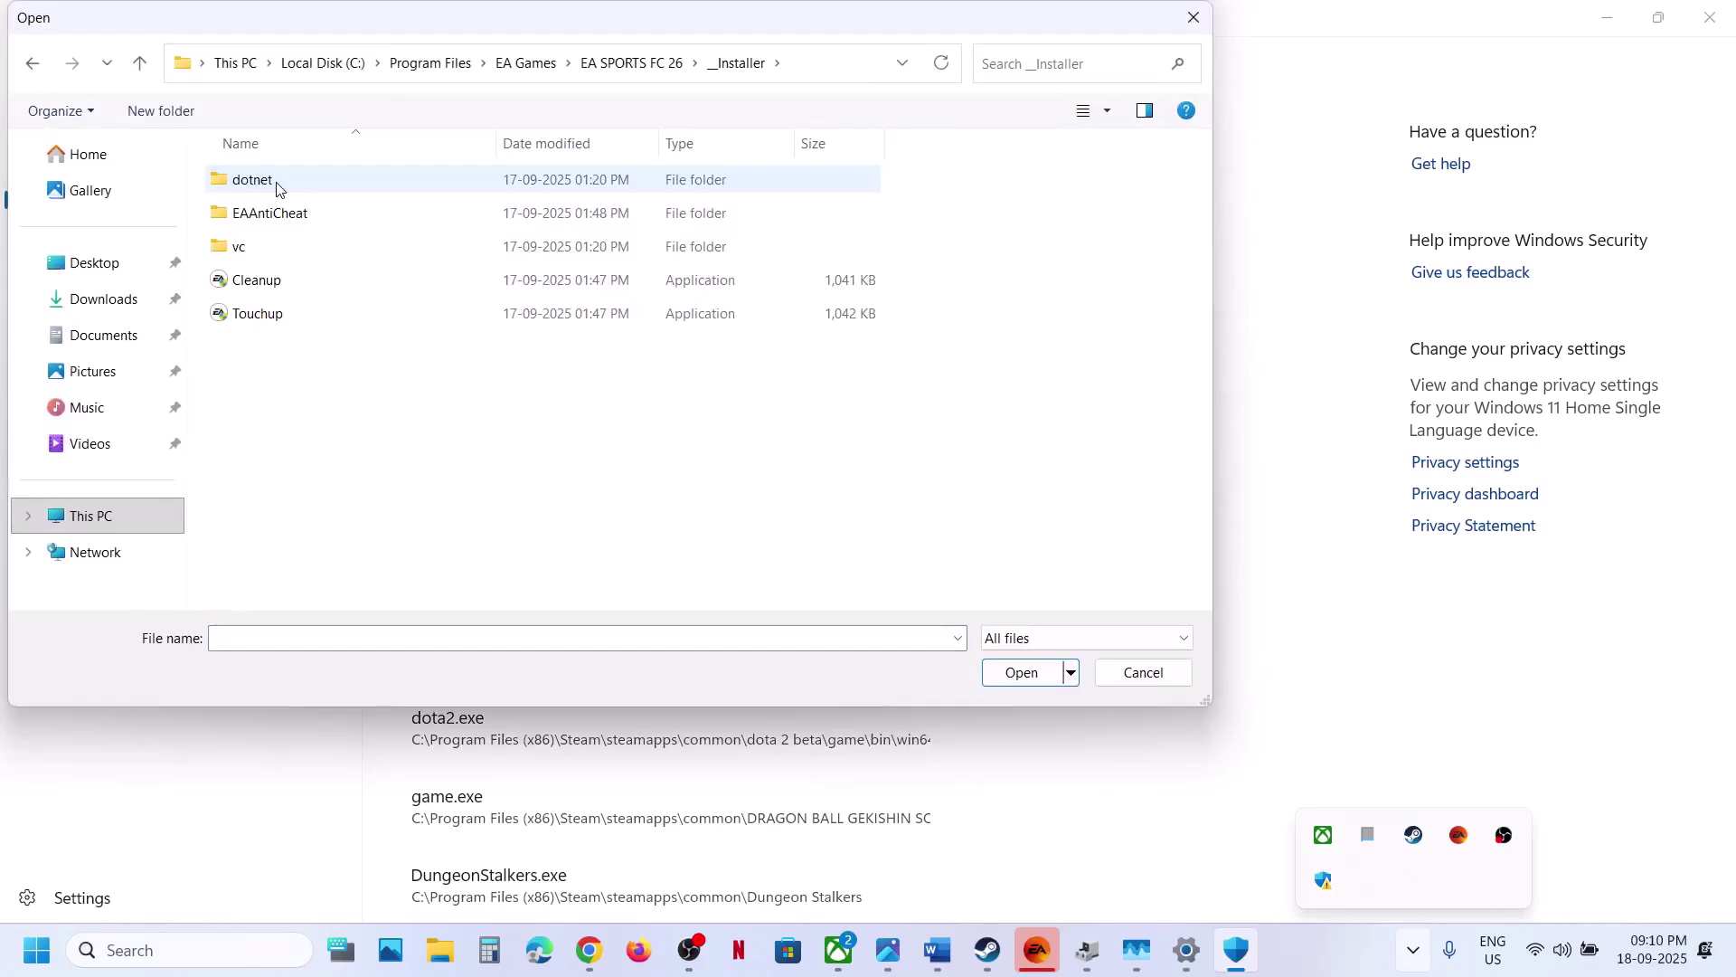
double_click(276, 213)
left_click(277, 188)
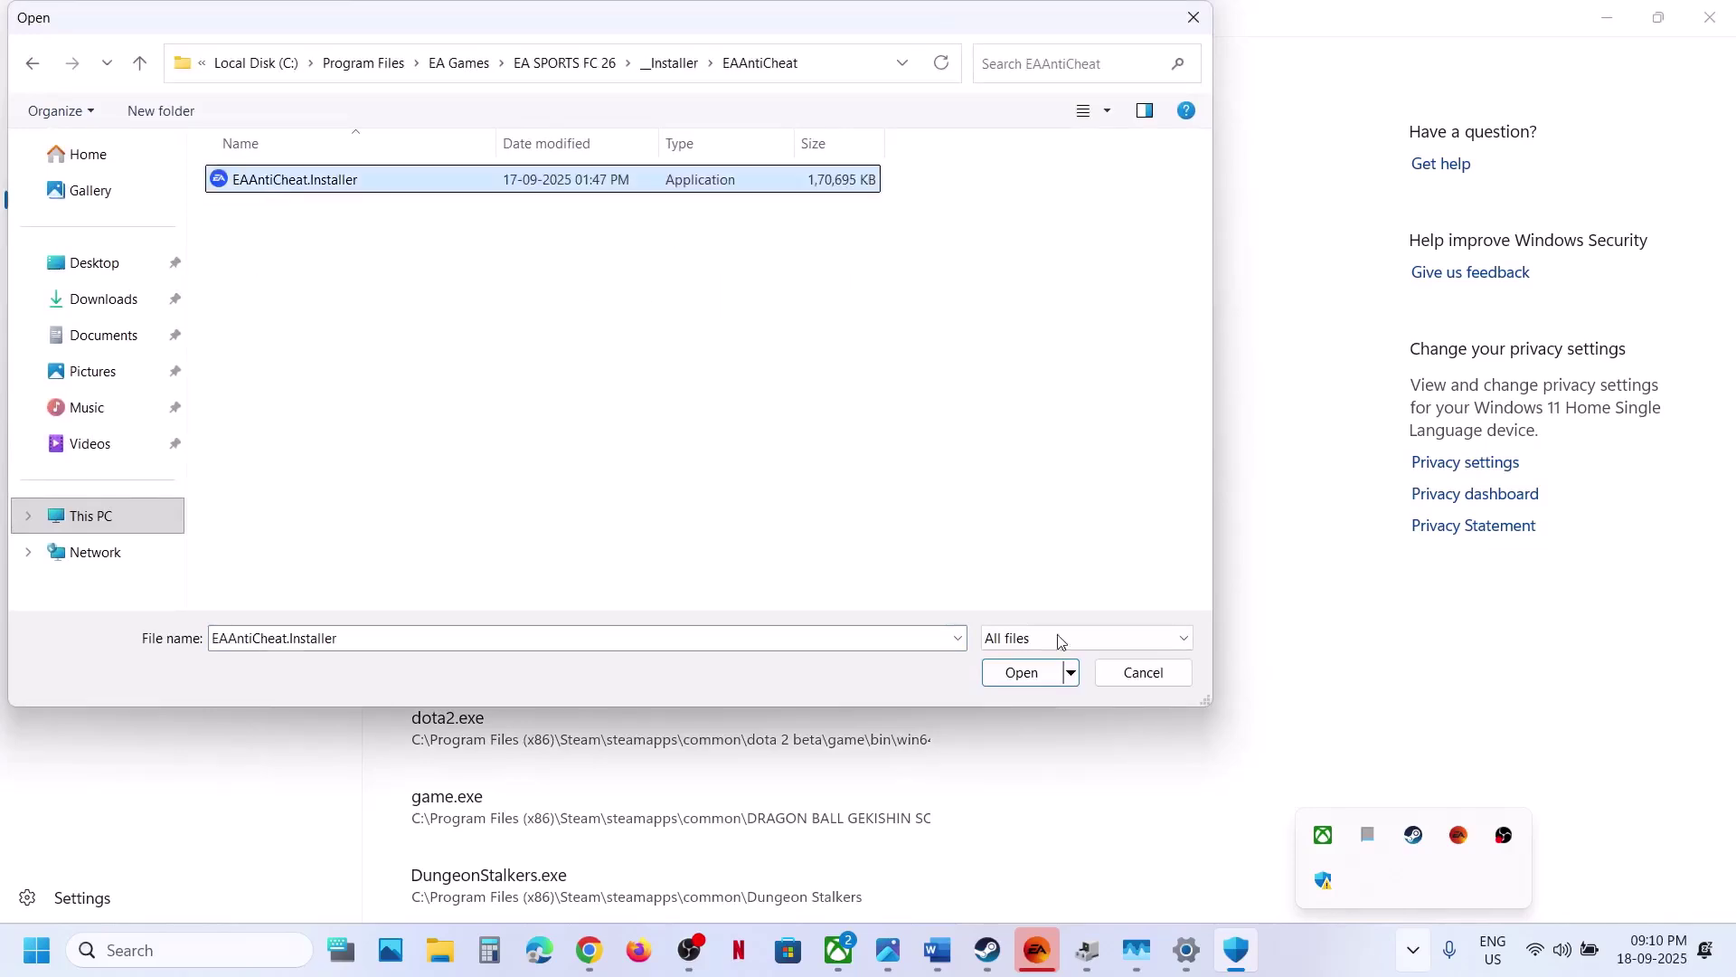
left_click(1036, 689)
left_click(215, 951)
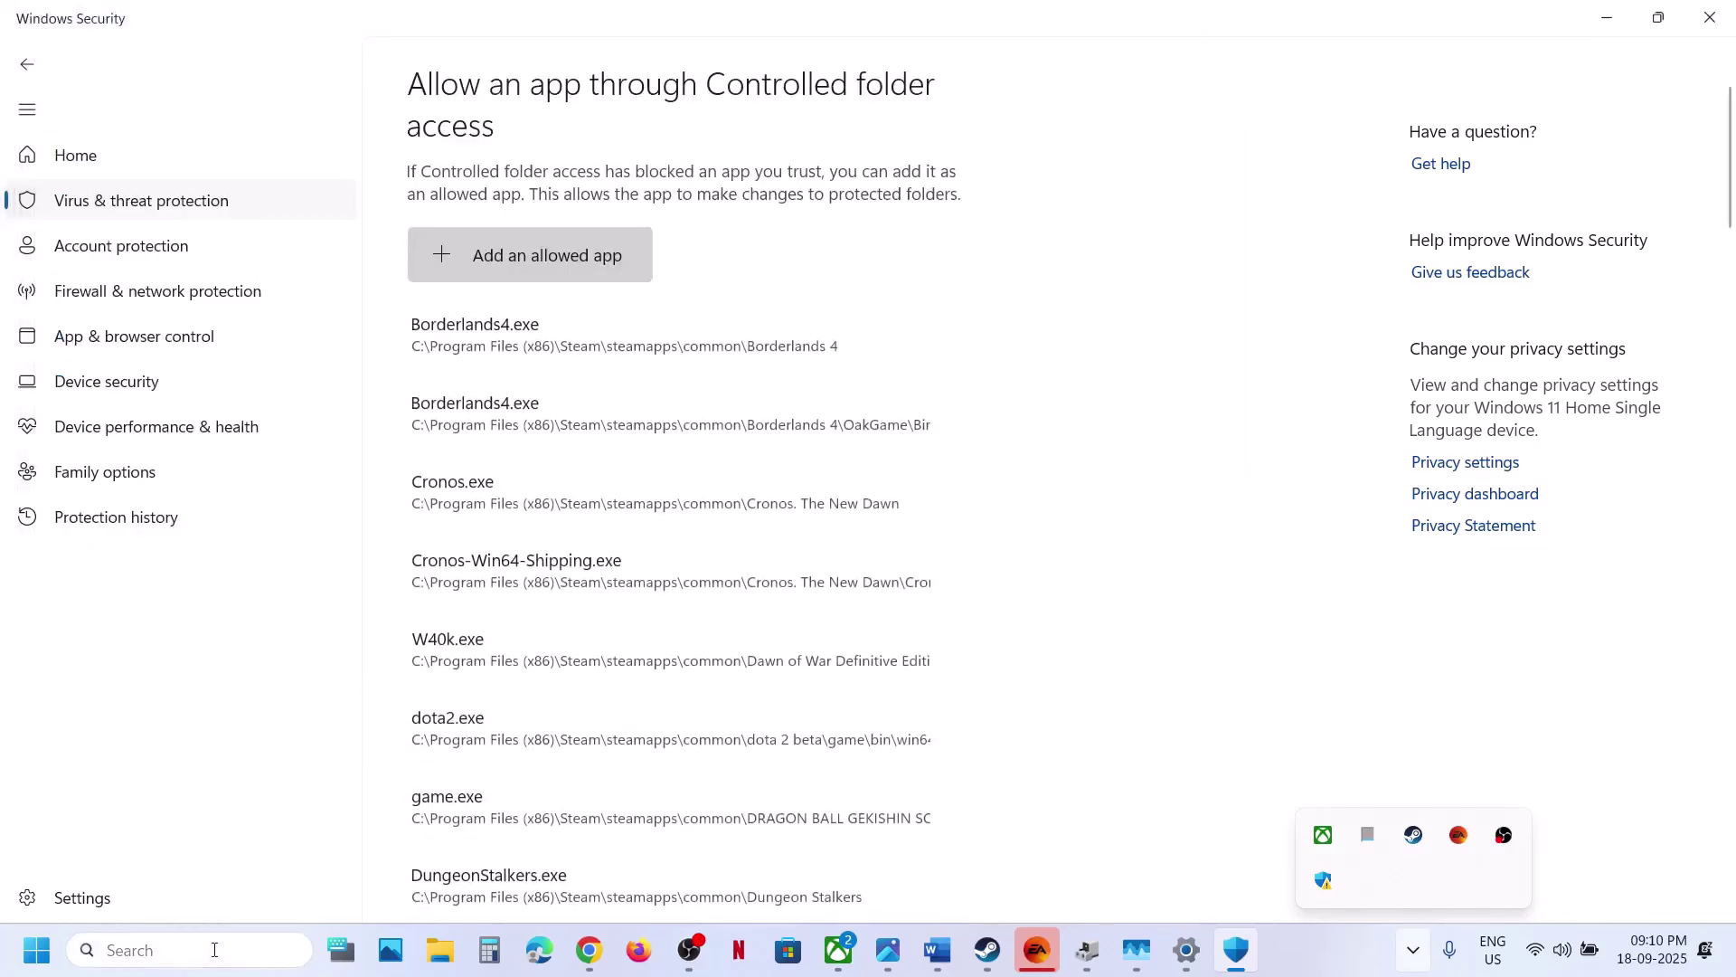
Step: Open Windows Defender Firewall's allowed apps in Control Panel and enable Change settings
type("contr")
key("Return")
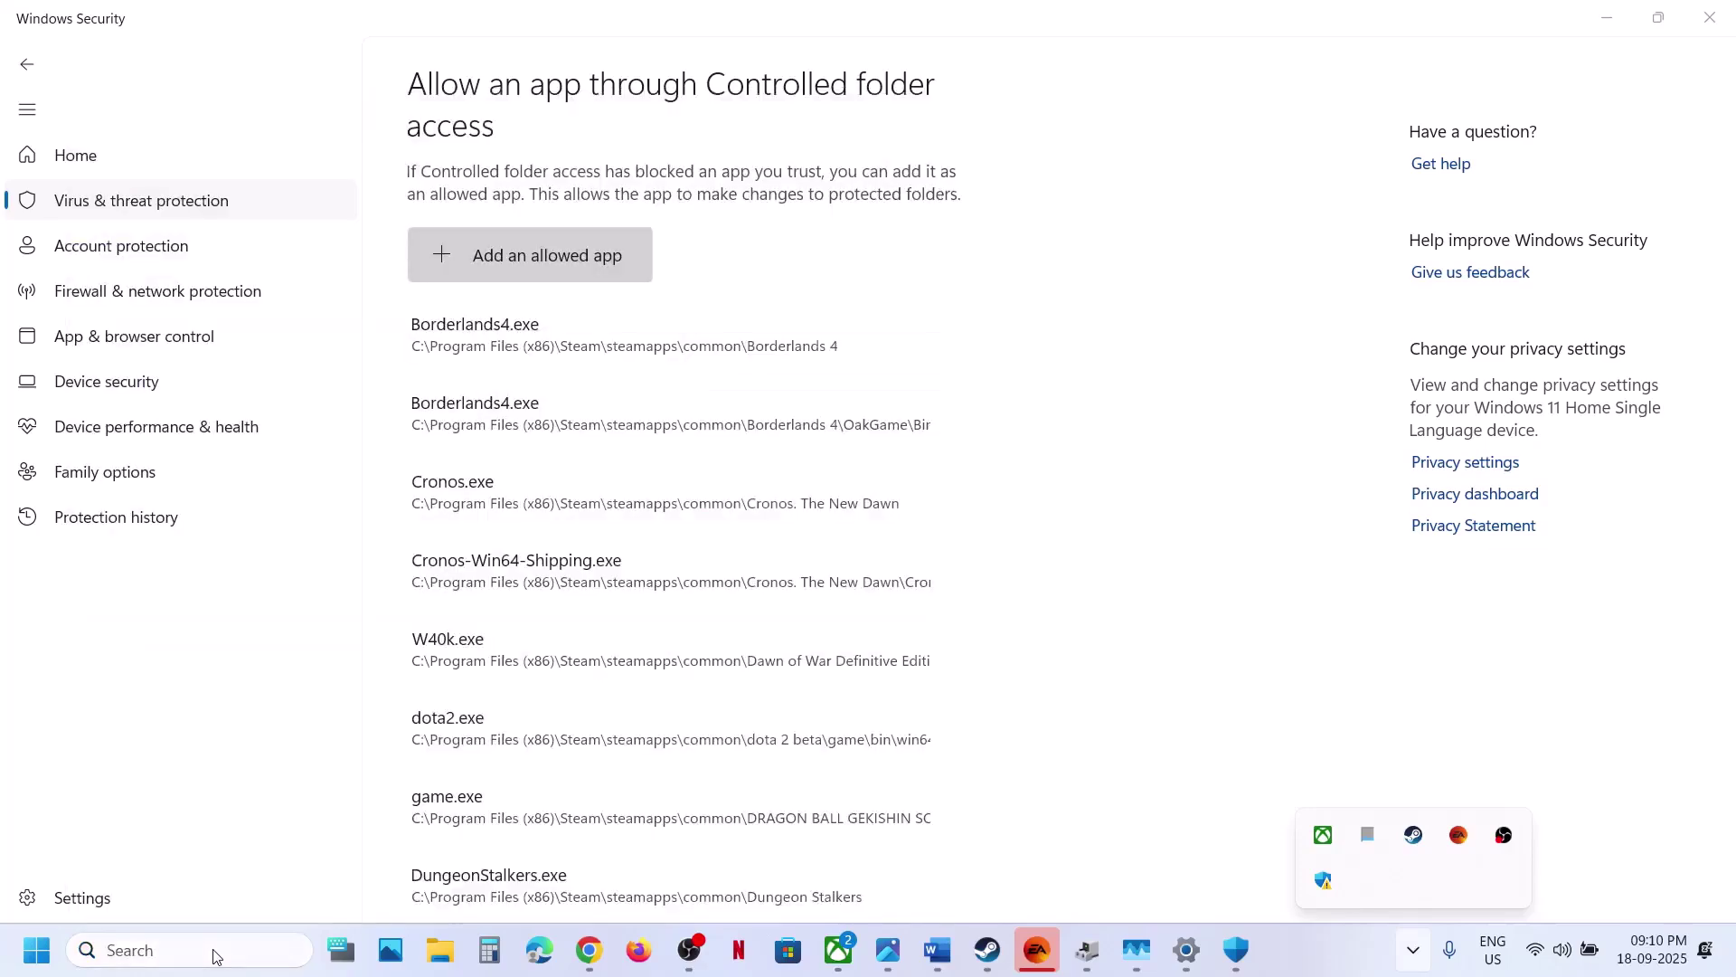
left_click(622, 184)
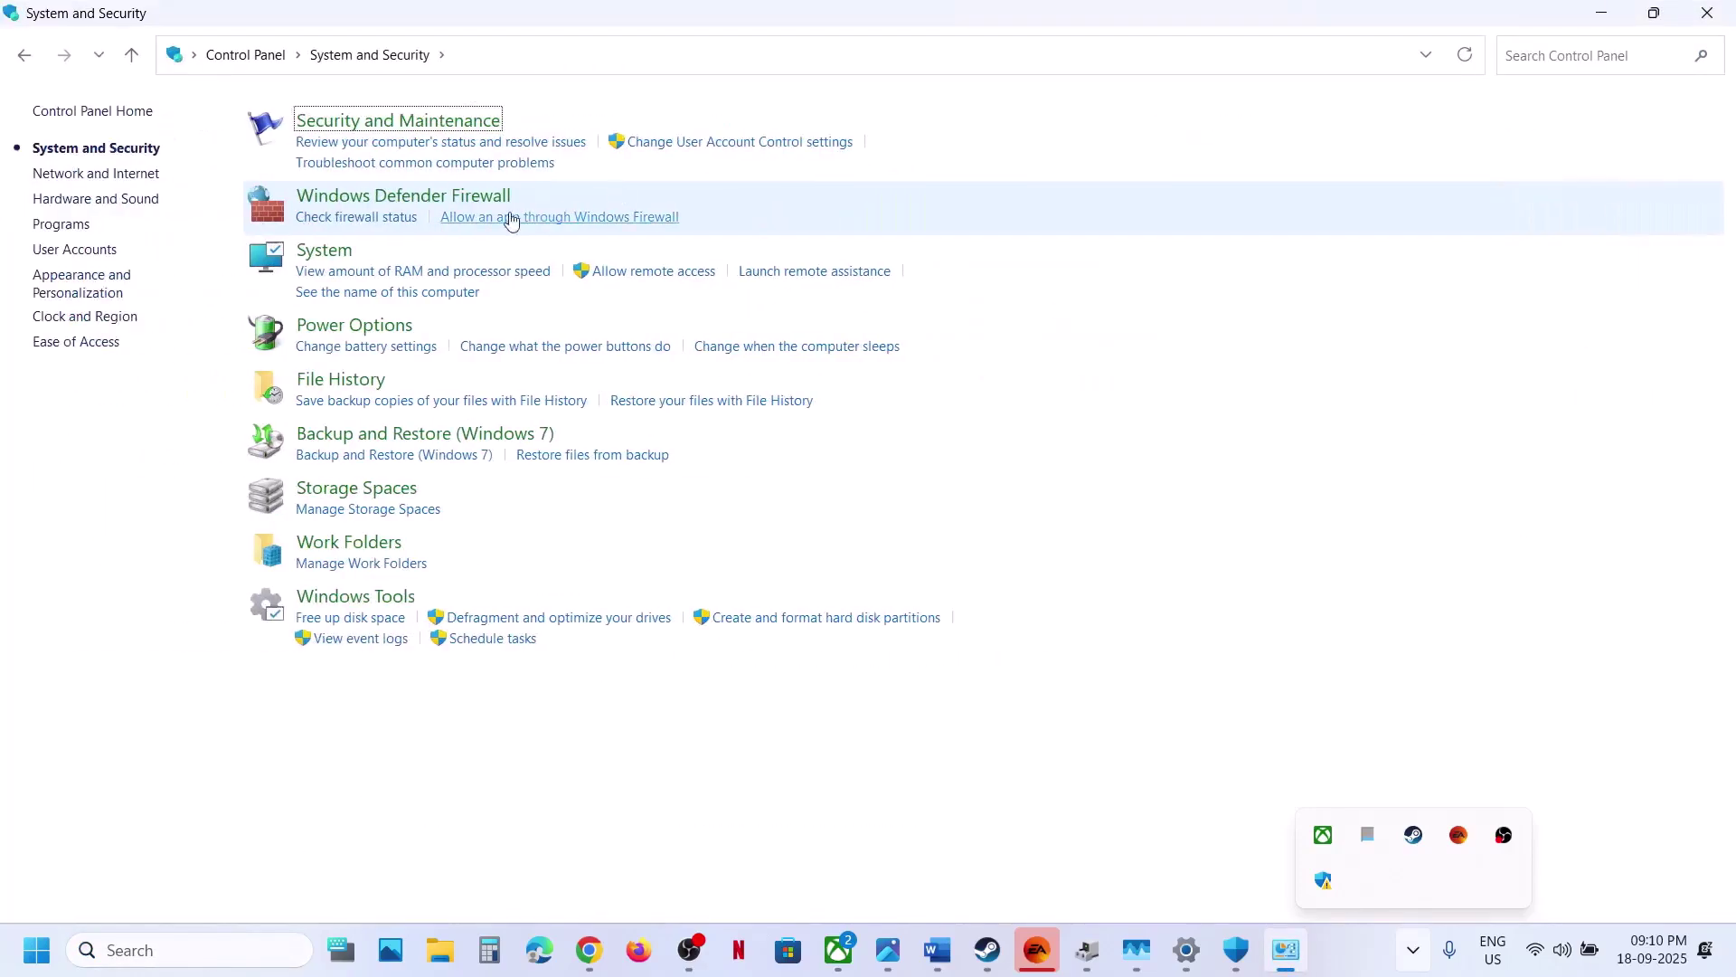
left_click(417, 199)
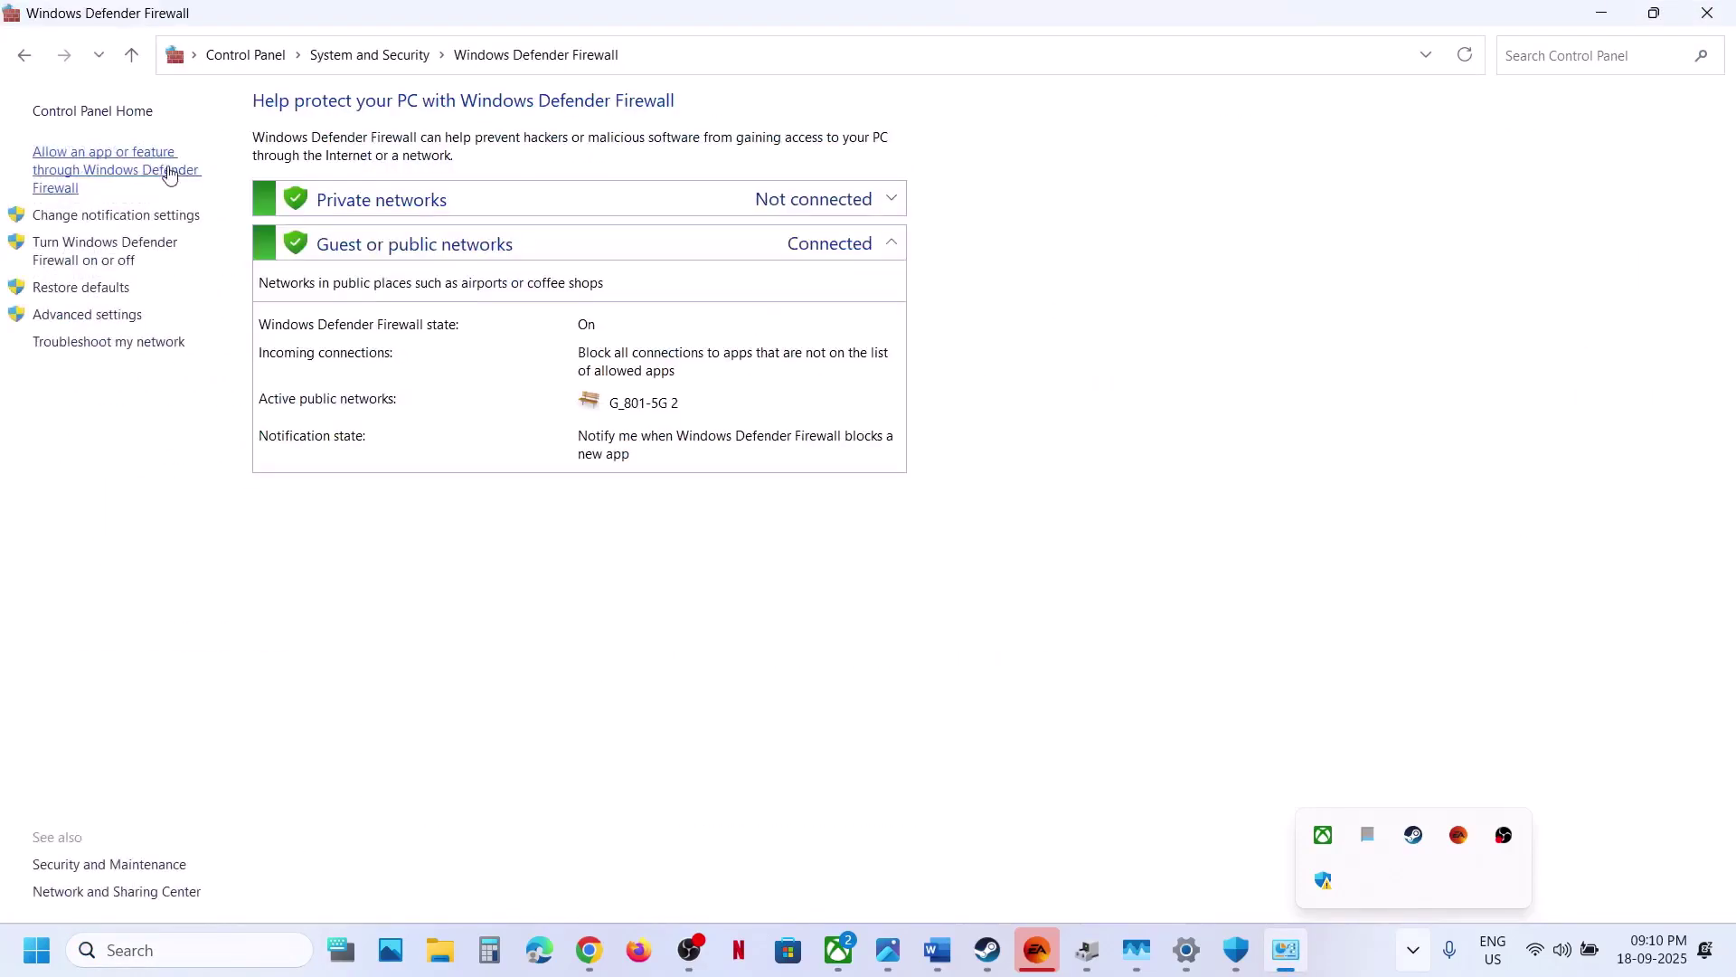
left_click(125, 176)
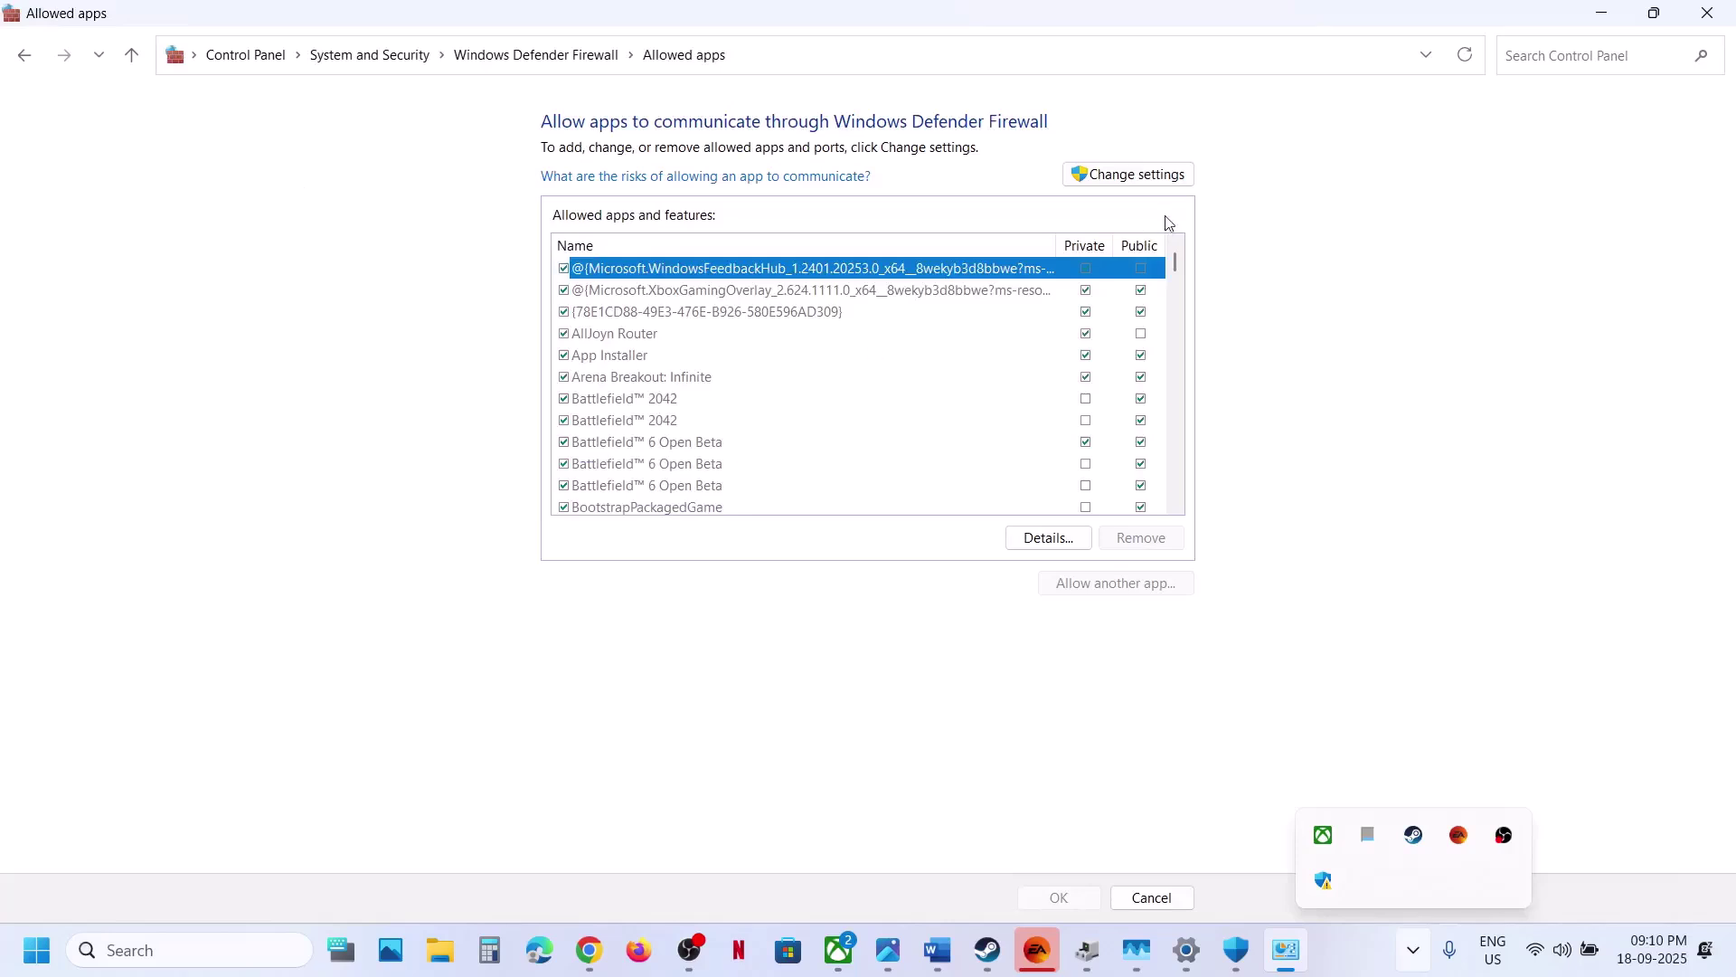
left_click(1140, 181)
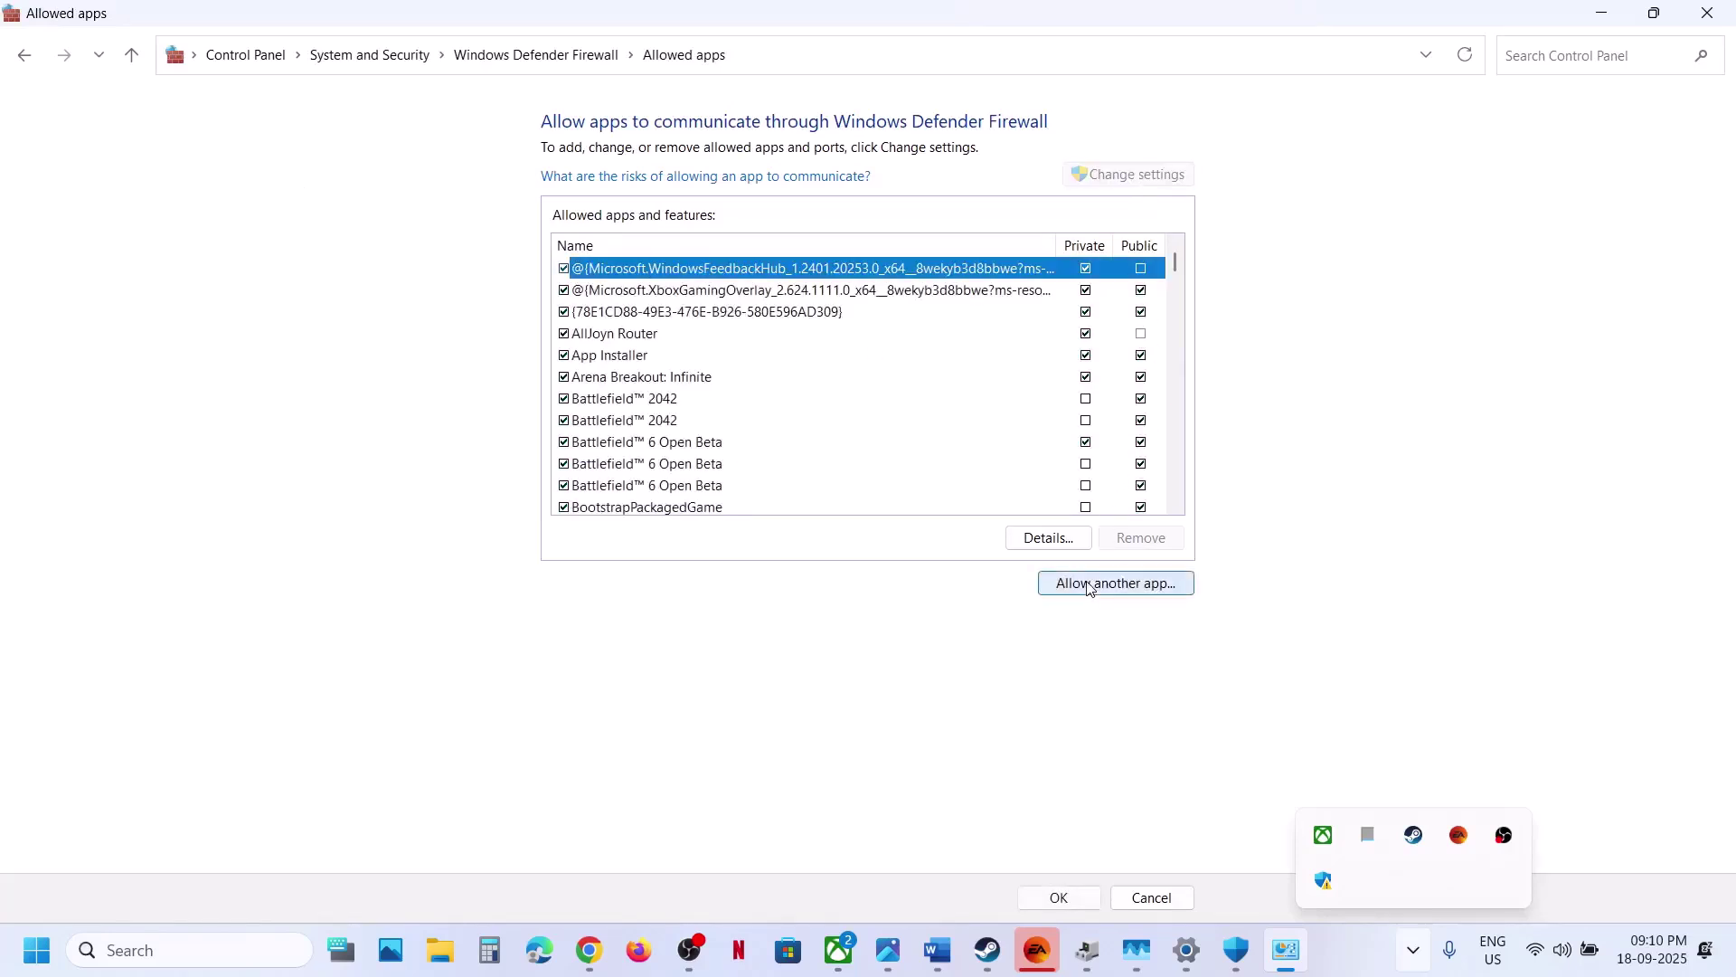
Step: Start allowing another app and browse into C:\Program Files
left_click(1097, 583)
left_click(1035, 589)
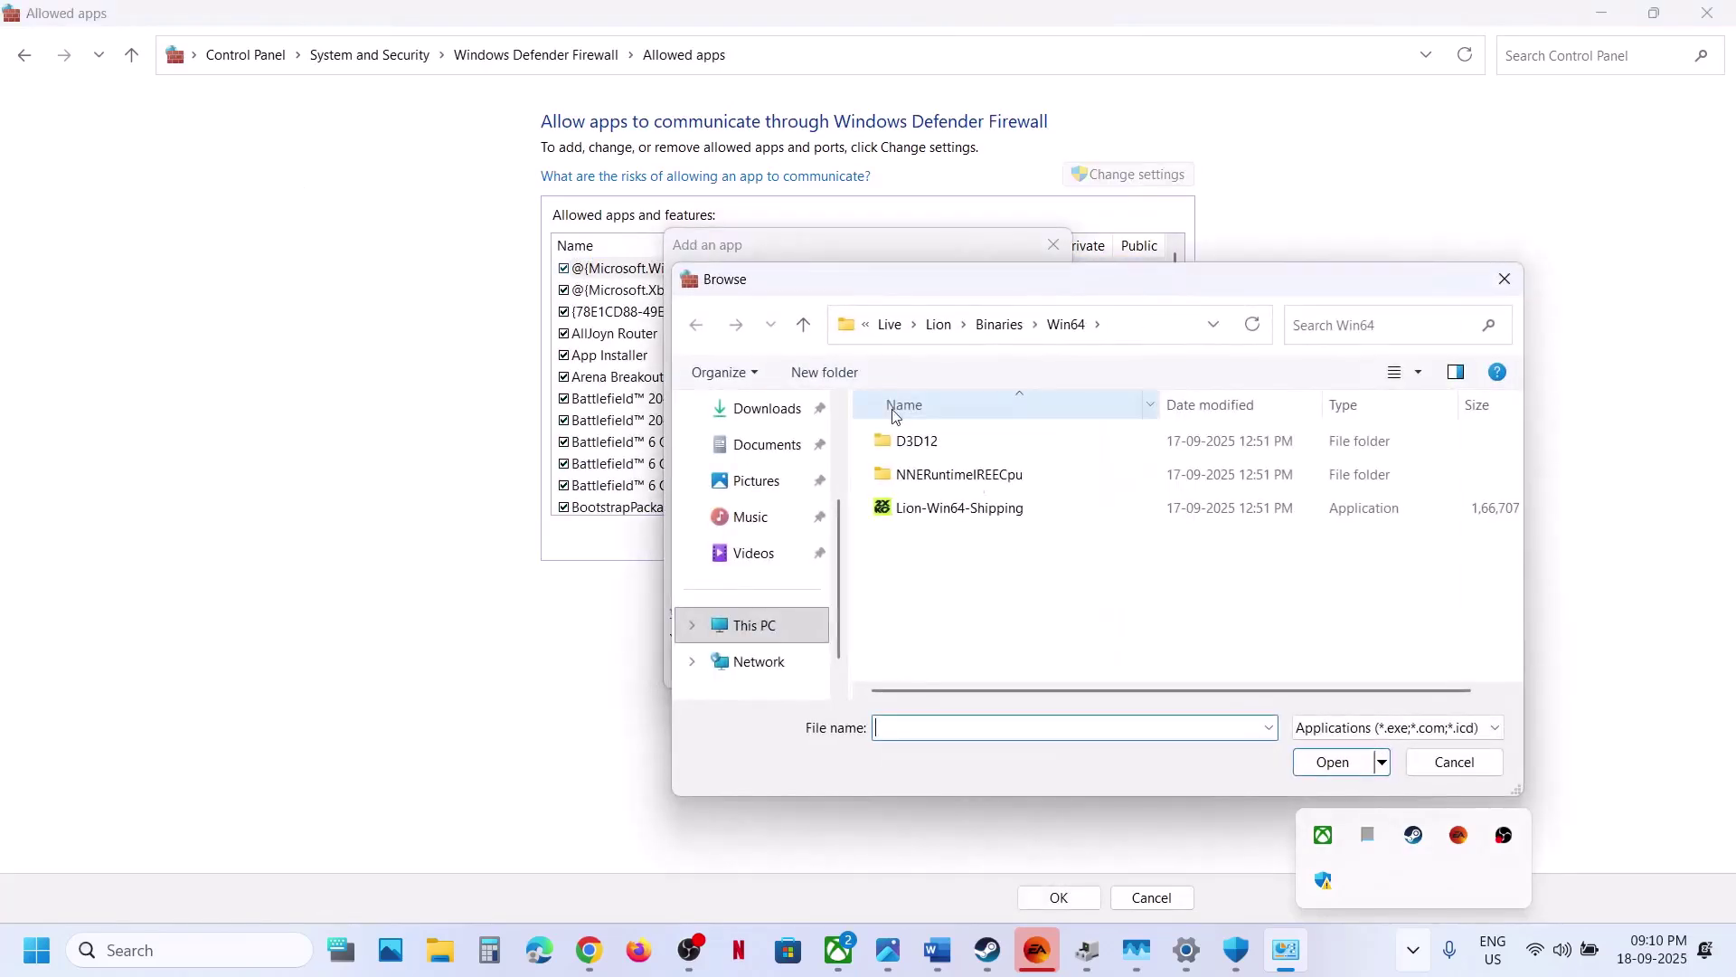
left_click(758, 624)
double_click(1017, 479)
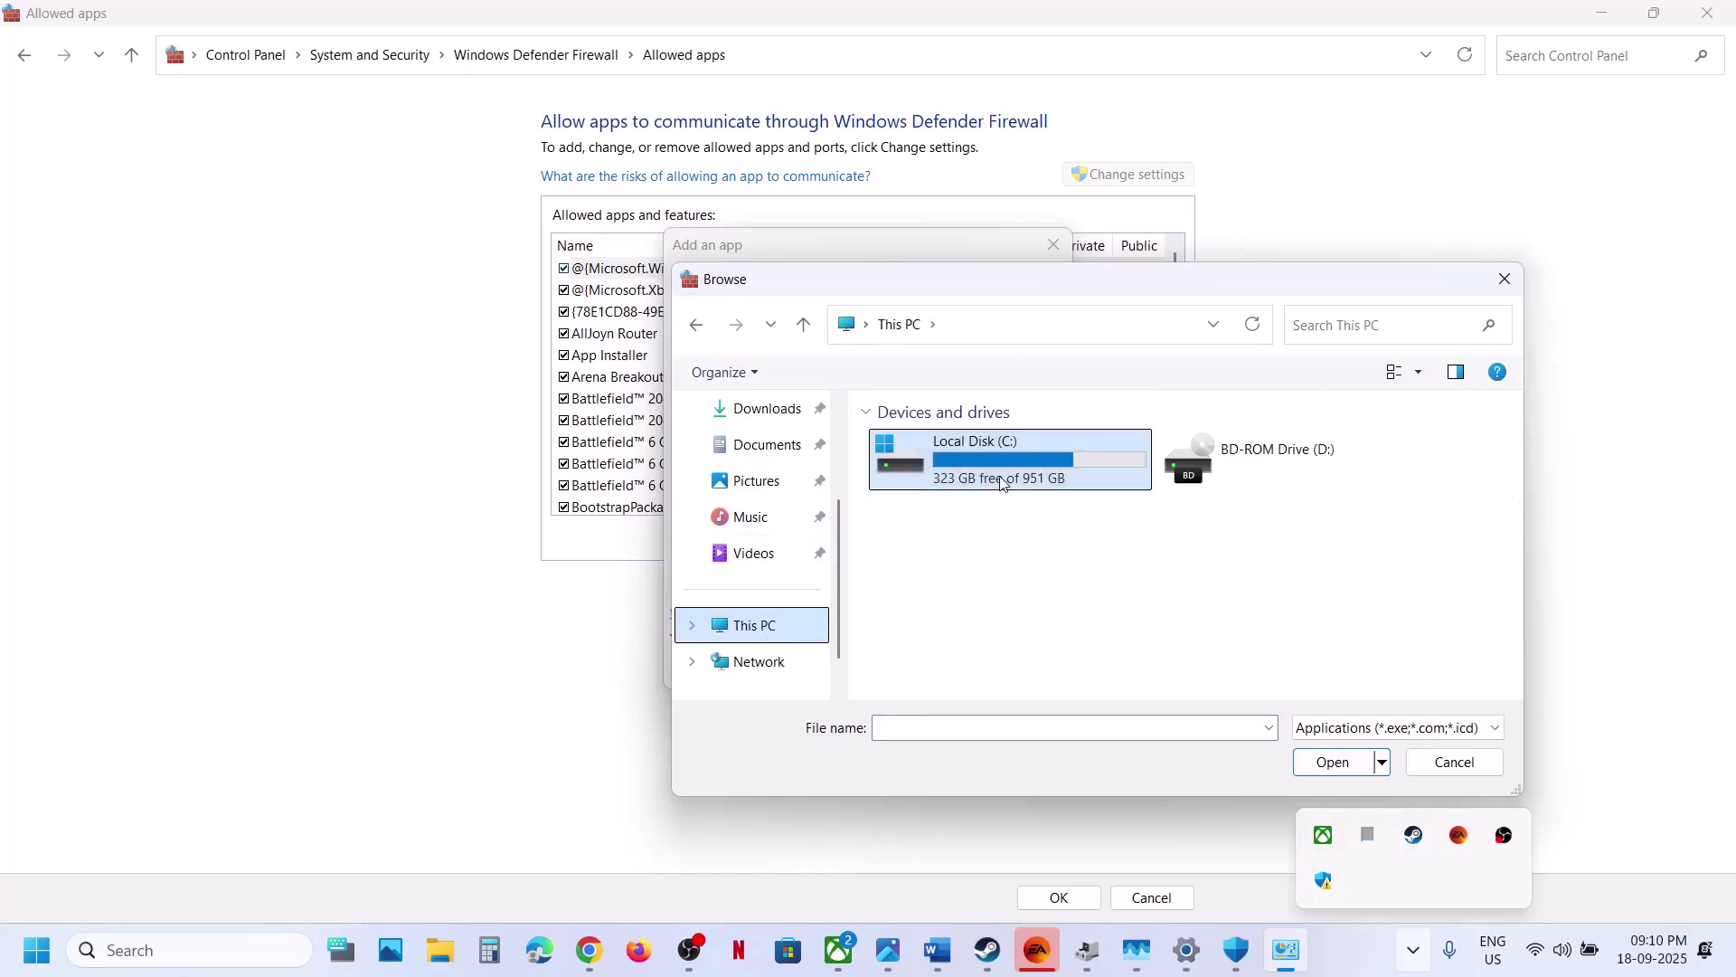
scroll(960, 621, "down", 1)
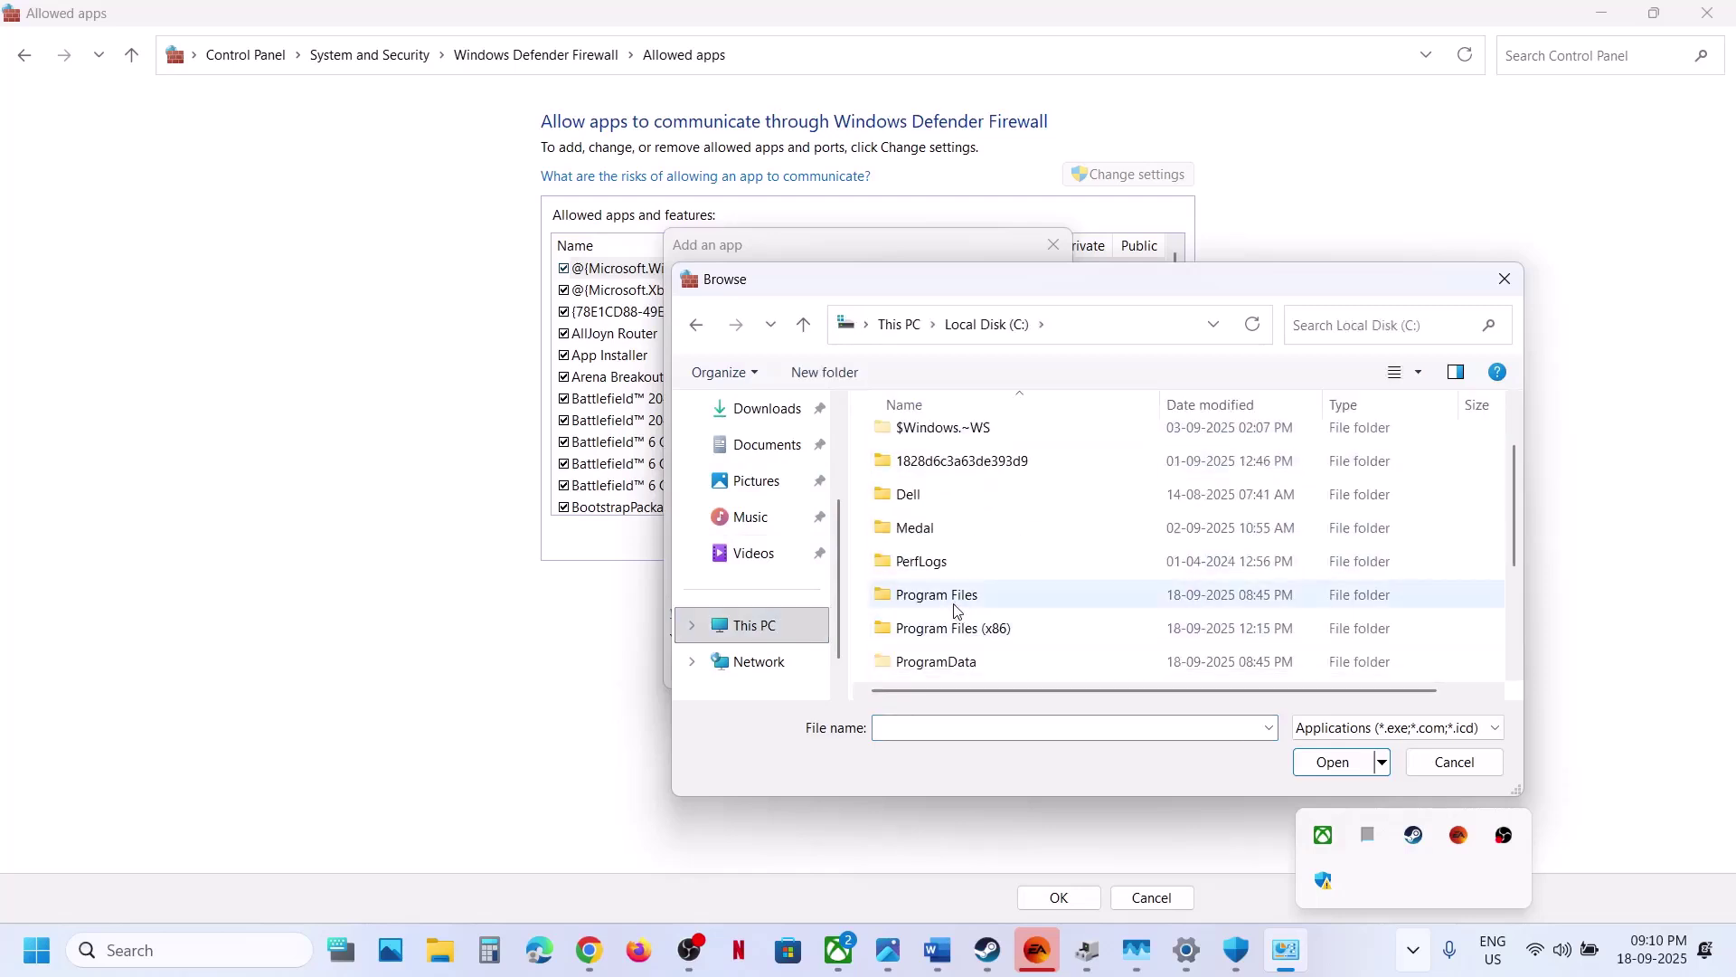
double_click(958, 594)
Step: Add FC26 from EA Games\EA SPORTS FC 26, dismissing the already-listed warning
left_click(934, 549)
scroll(935, 549, "down", 2)
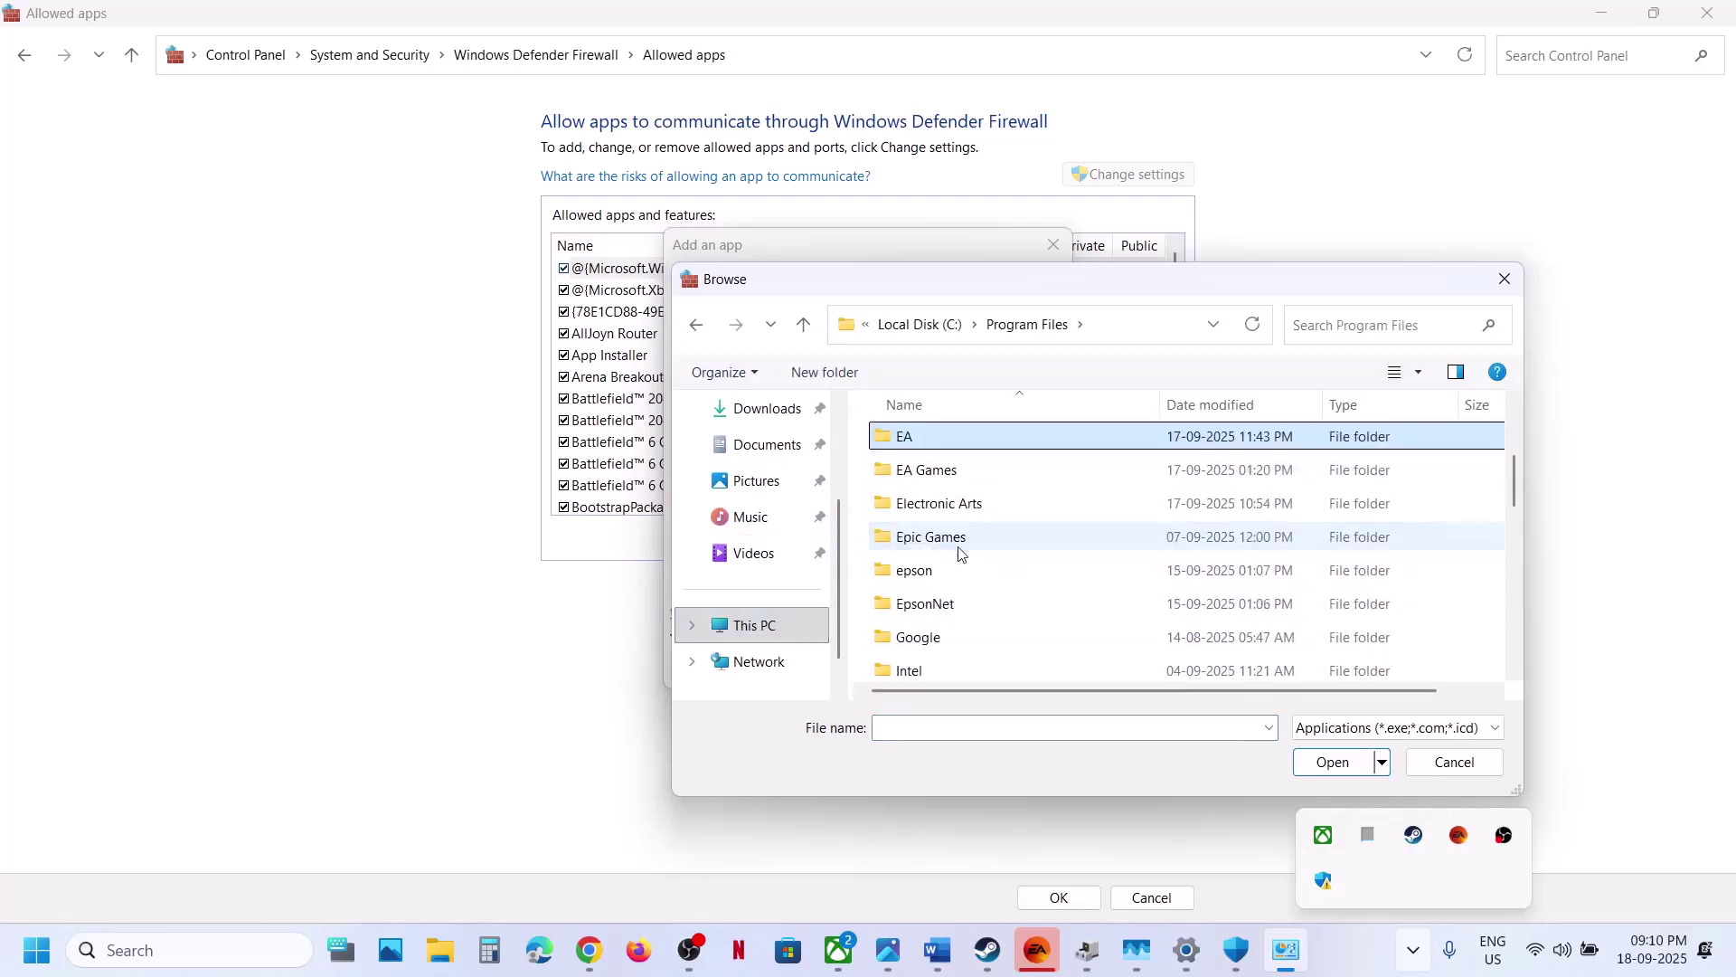
double_click(957, 461)
double_click(956, 443)
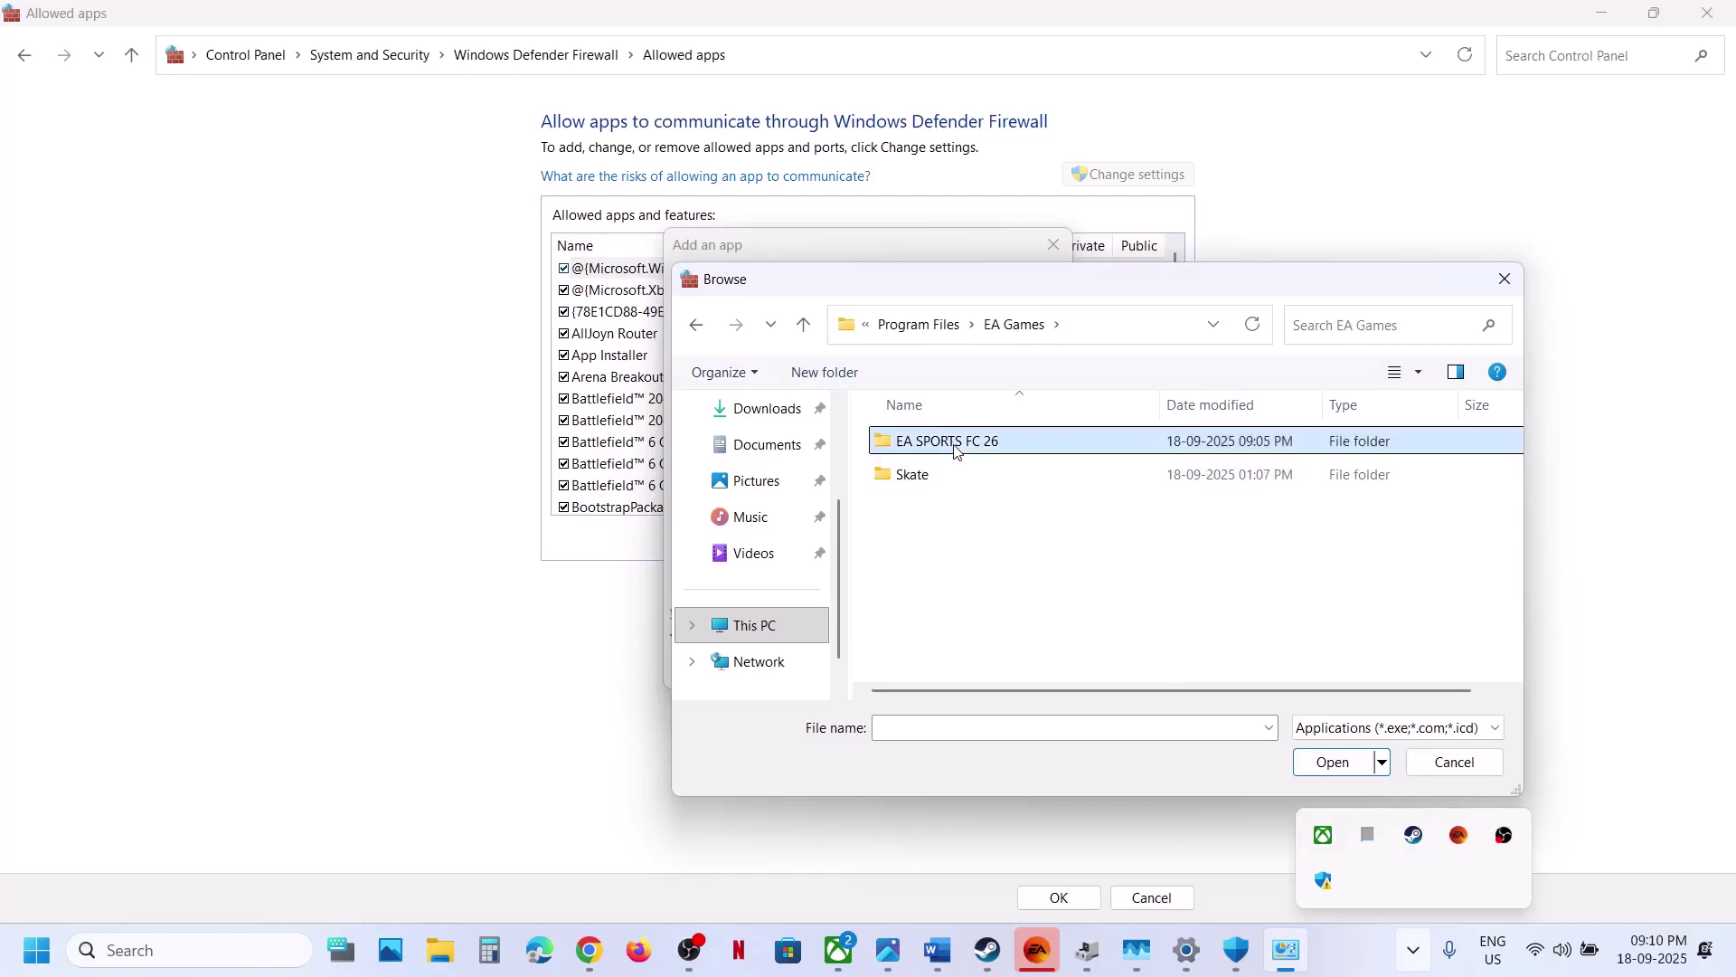
scroll(1006, 649, "down", 1)
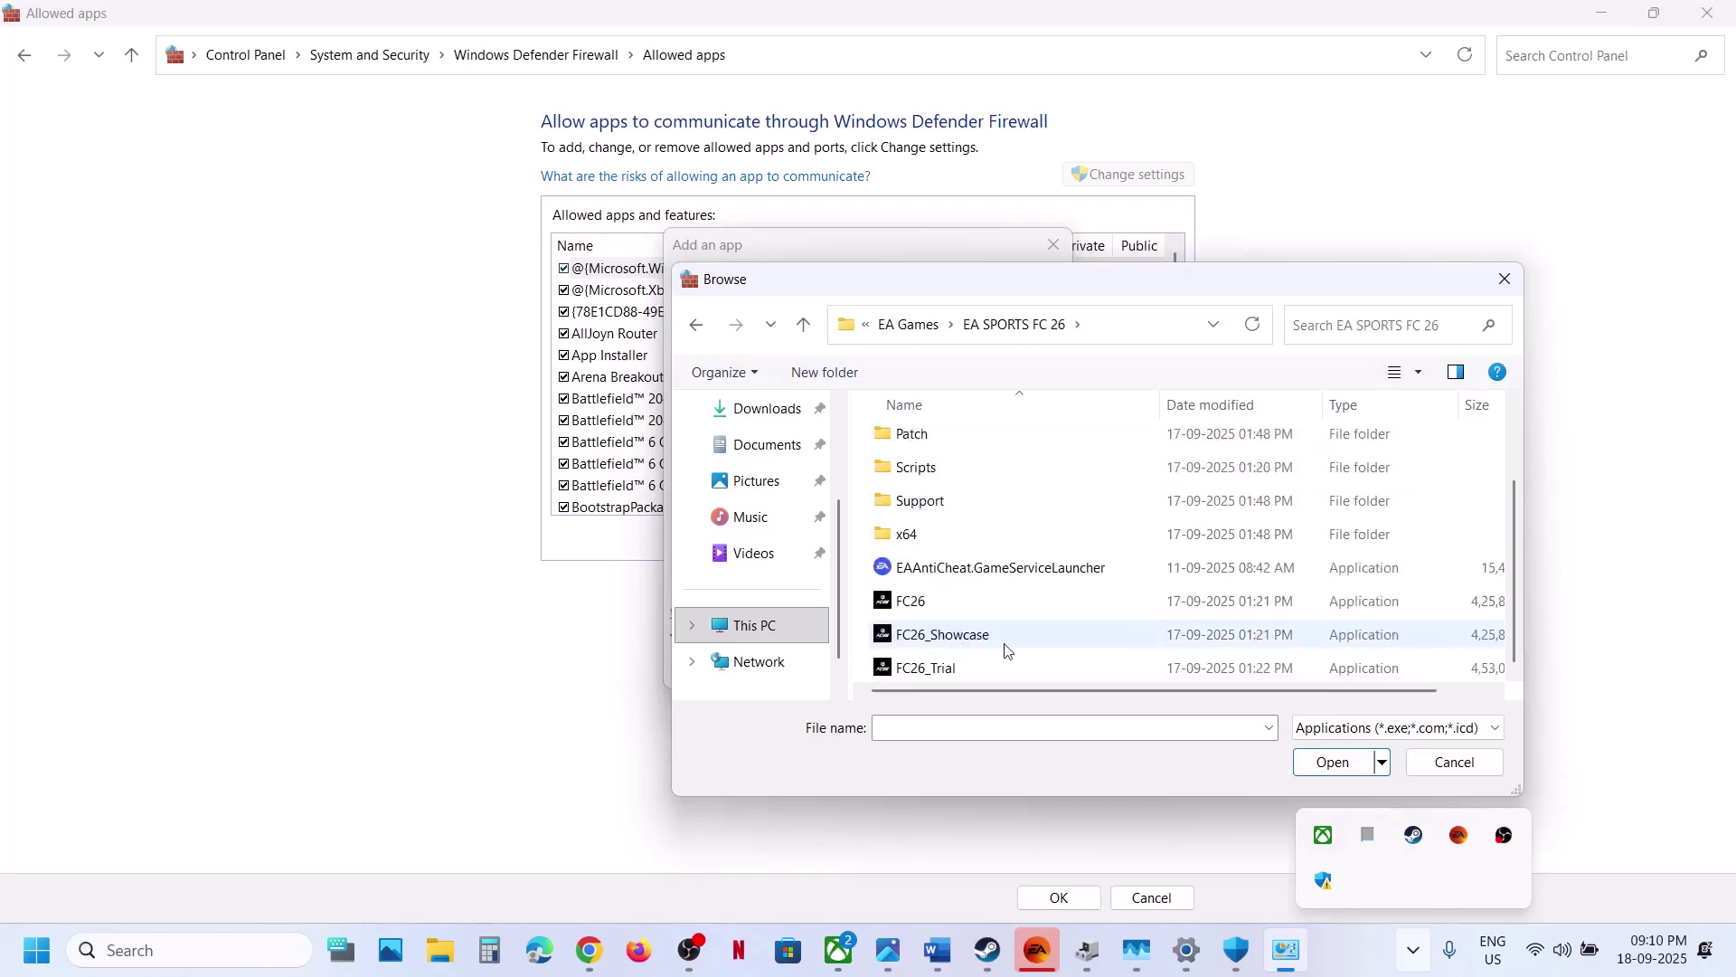
left_click(922, 614)
left_click(1319, 760)
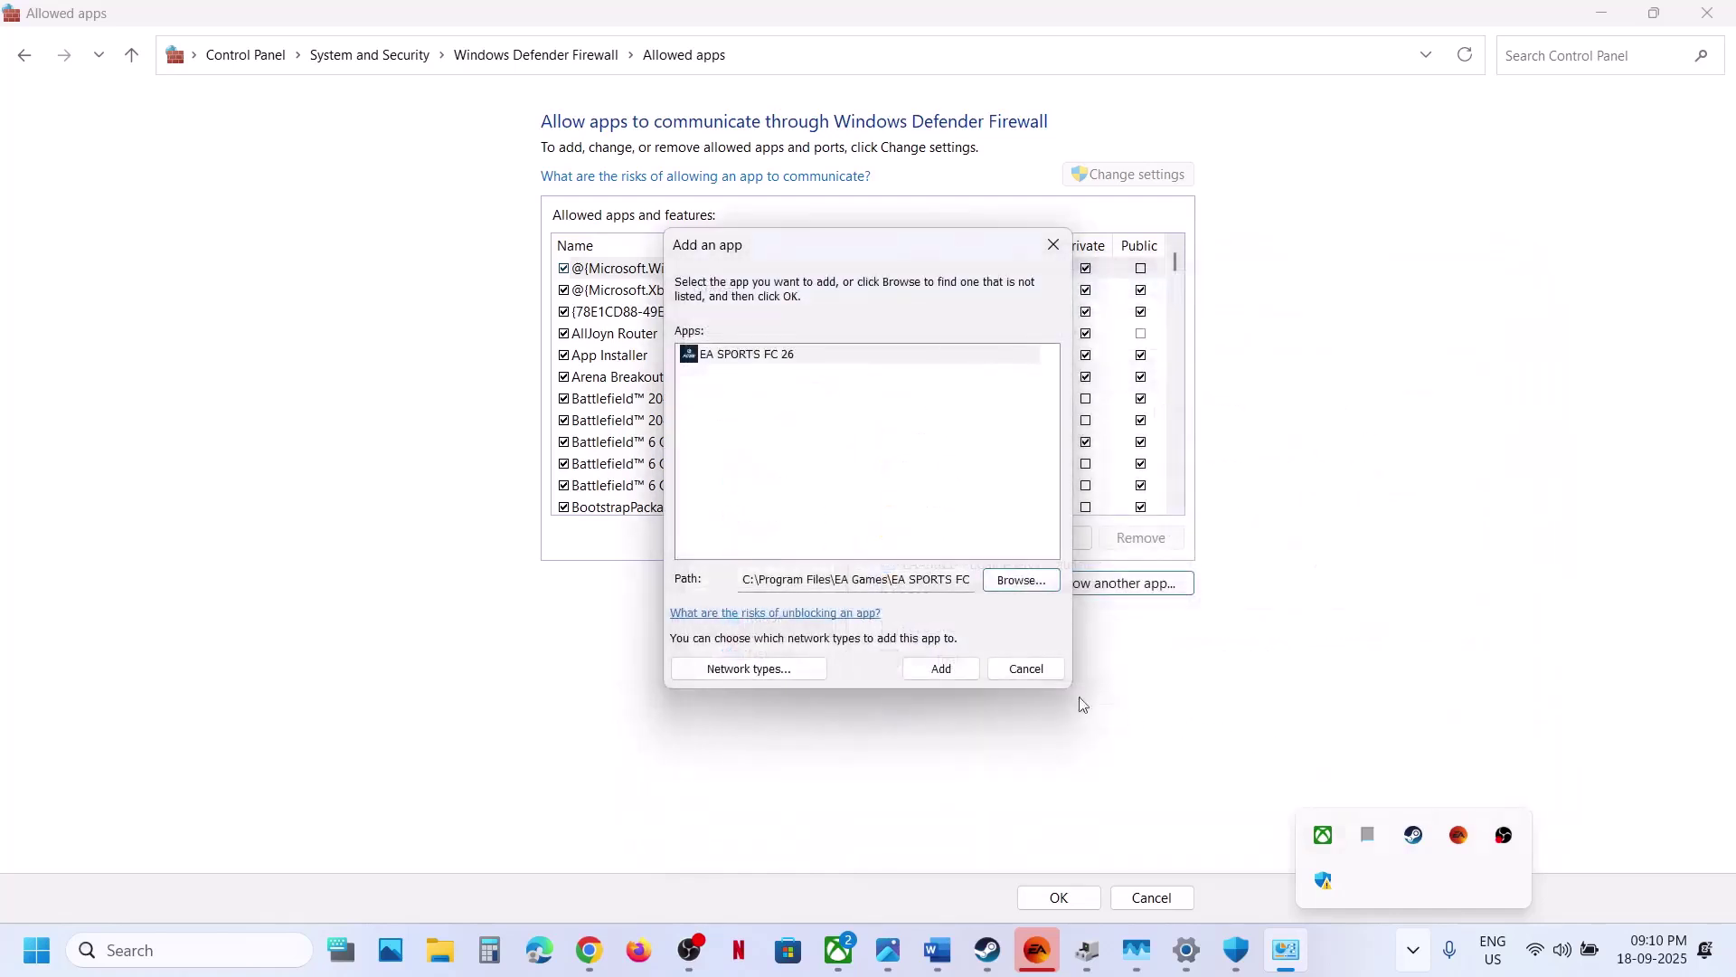
left_click(955, 678)
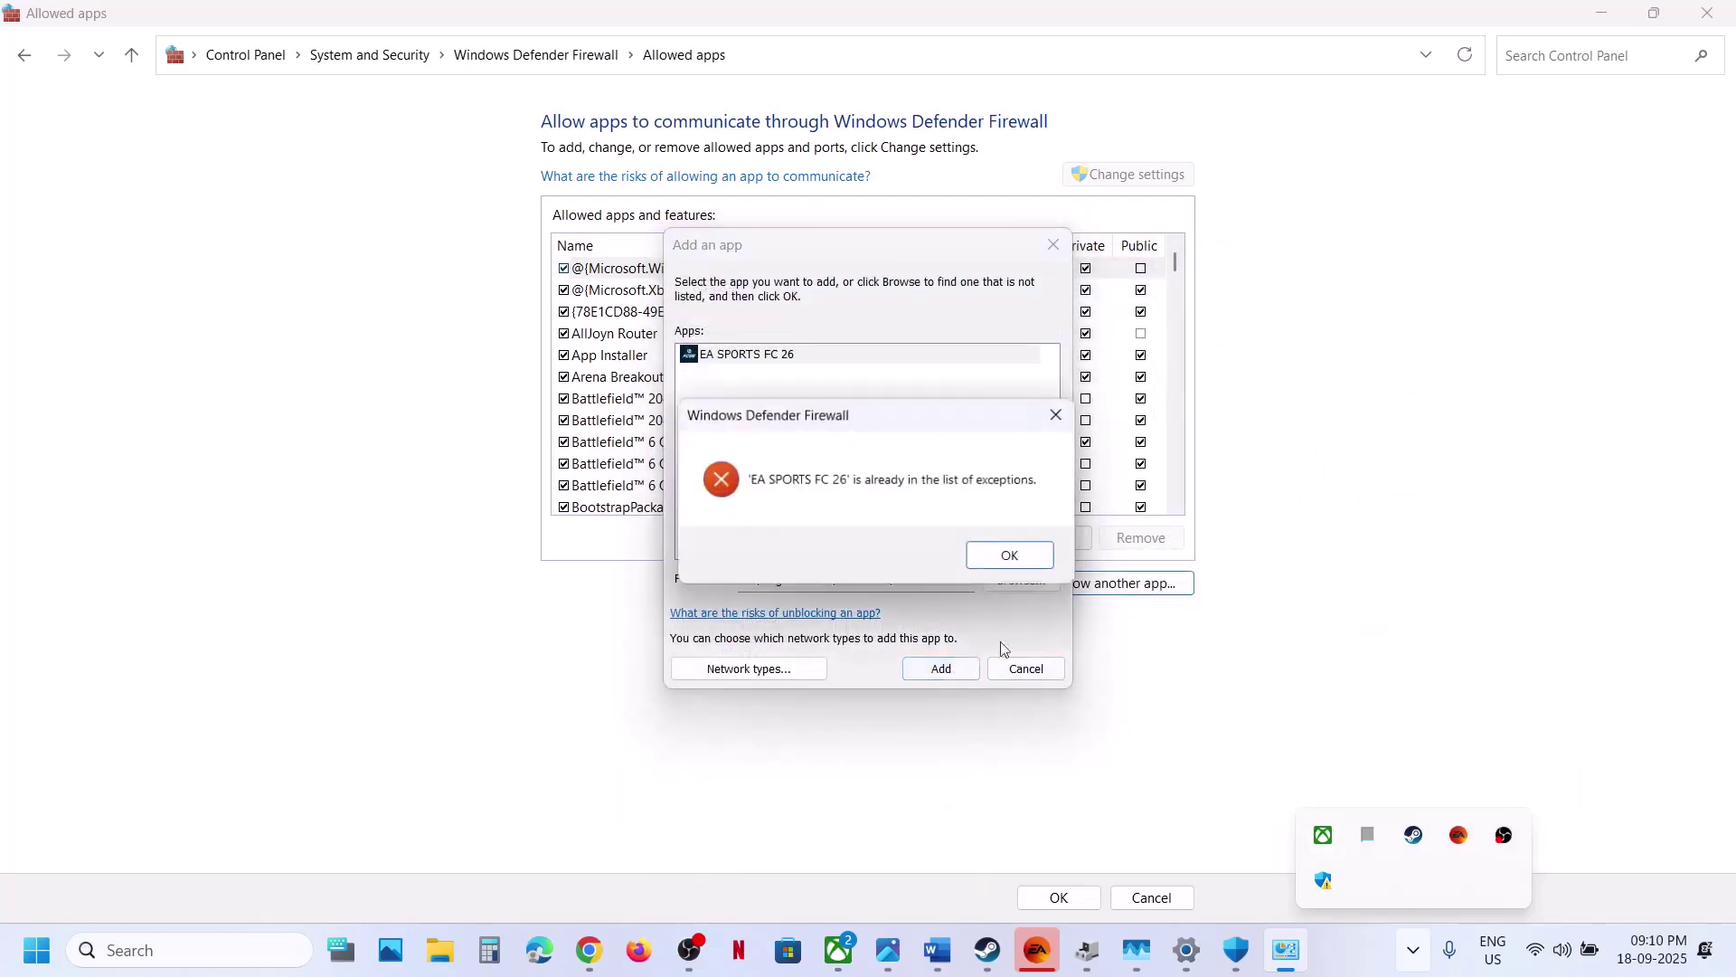
left_click(1009, 555)
Step: Browse to FC26_Showcase and add it to the firewall's allowed apps
left_click(1019, 580)
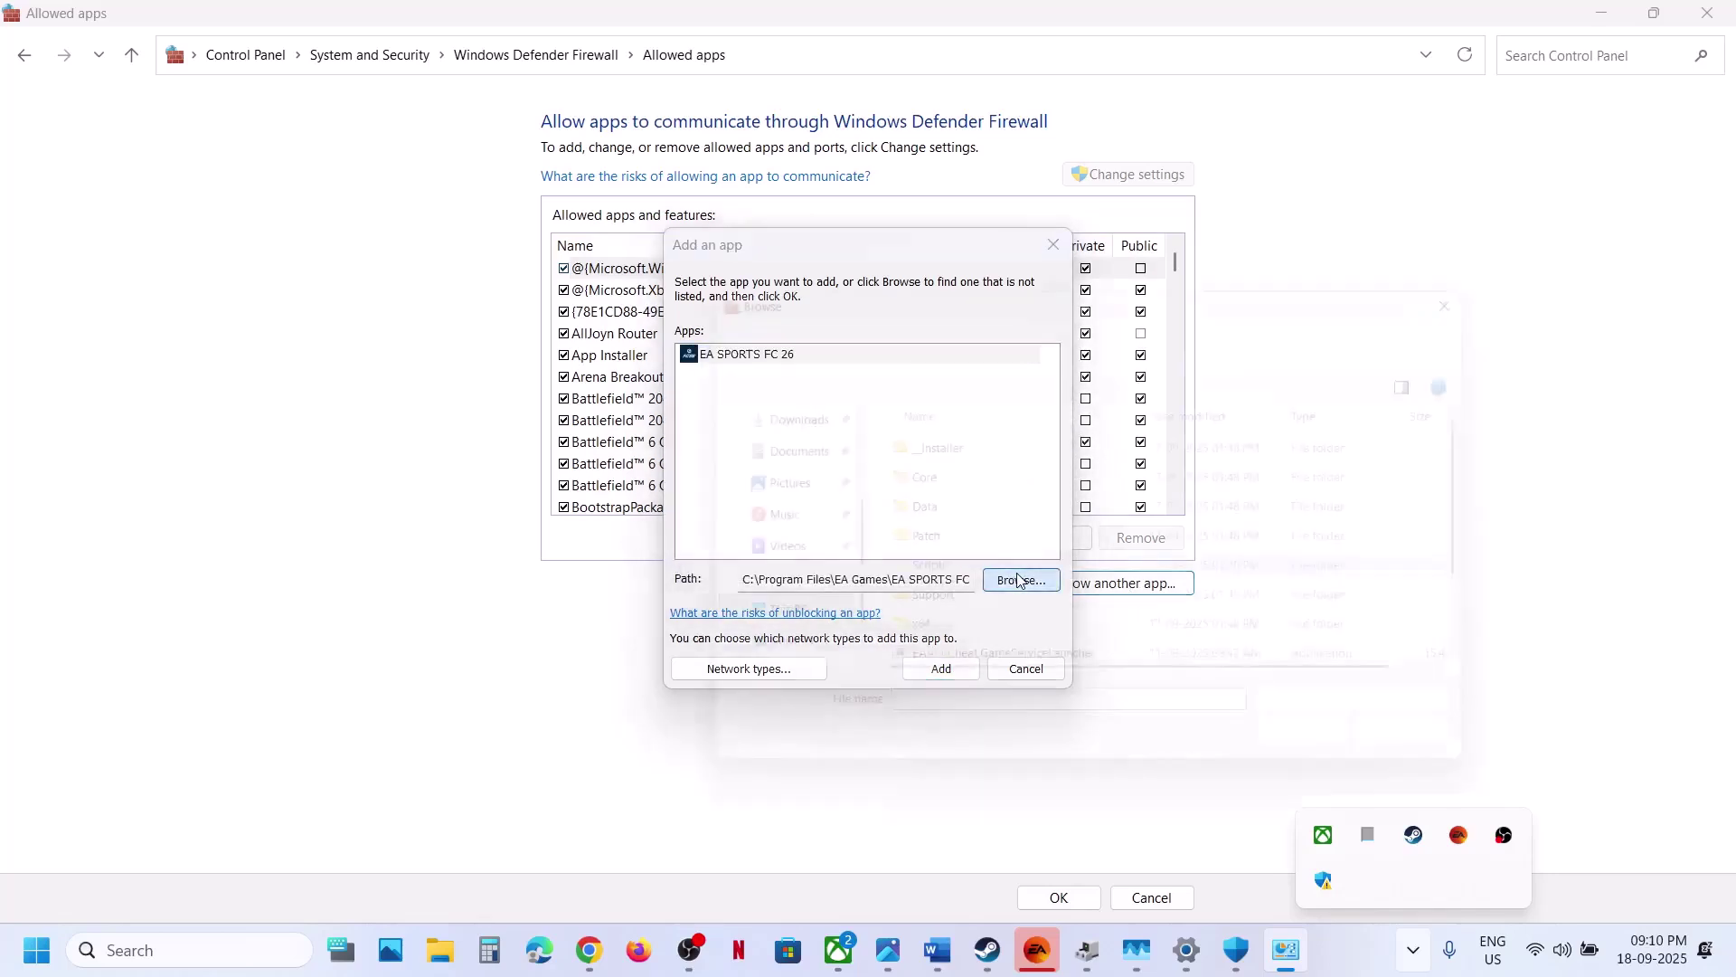
scroll(1027, 562, "down", 2)
double_click(941, 635)
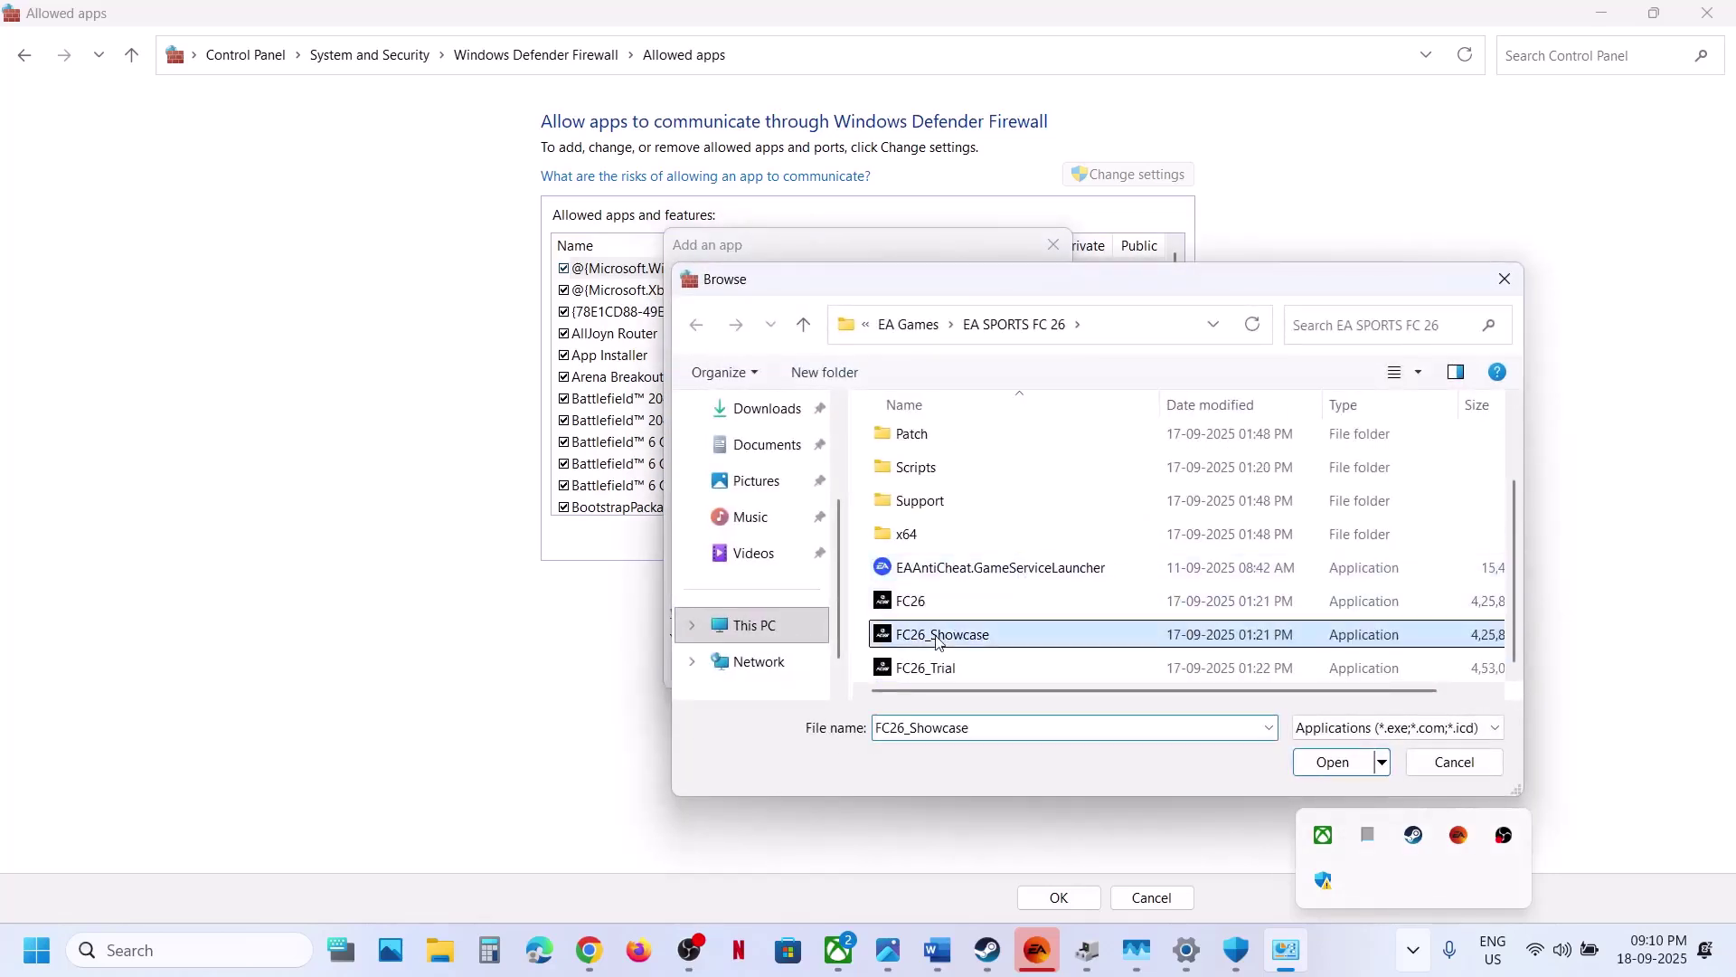
left_click(935, 666)
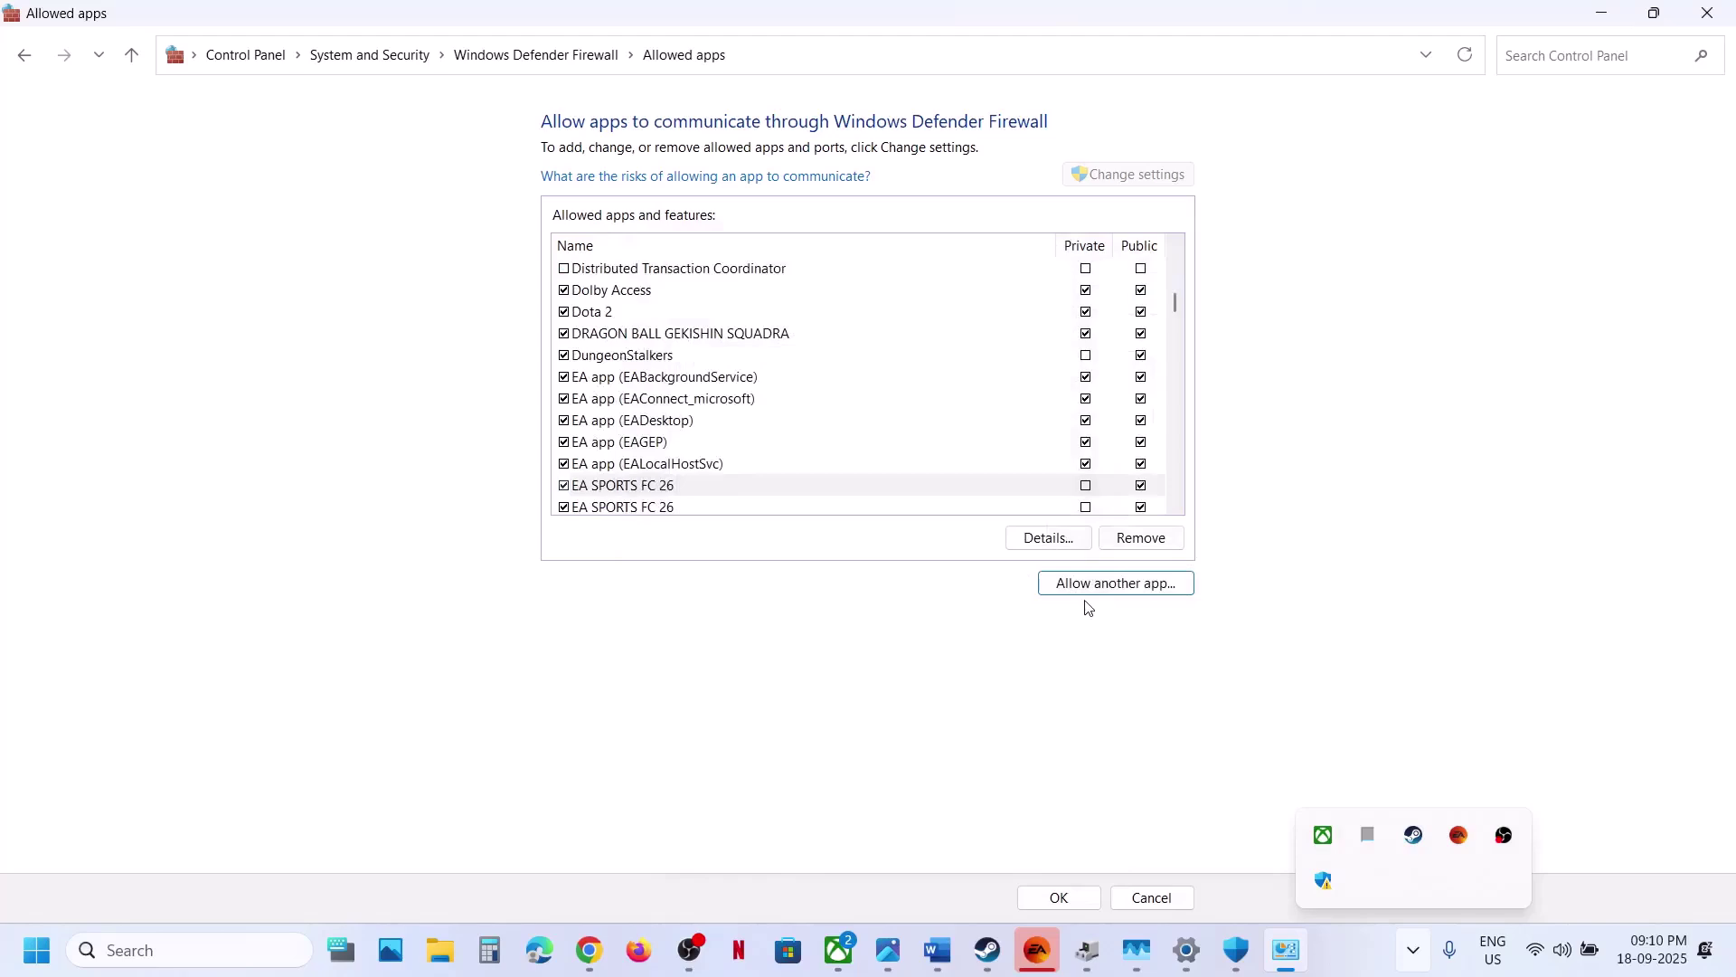
Step: Allow the FC26_Trial executable through Windows Defender Firewall
left_click(1095, 587)
left_click(1000, 581)
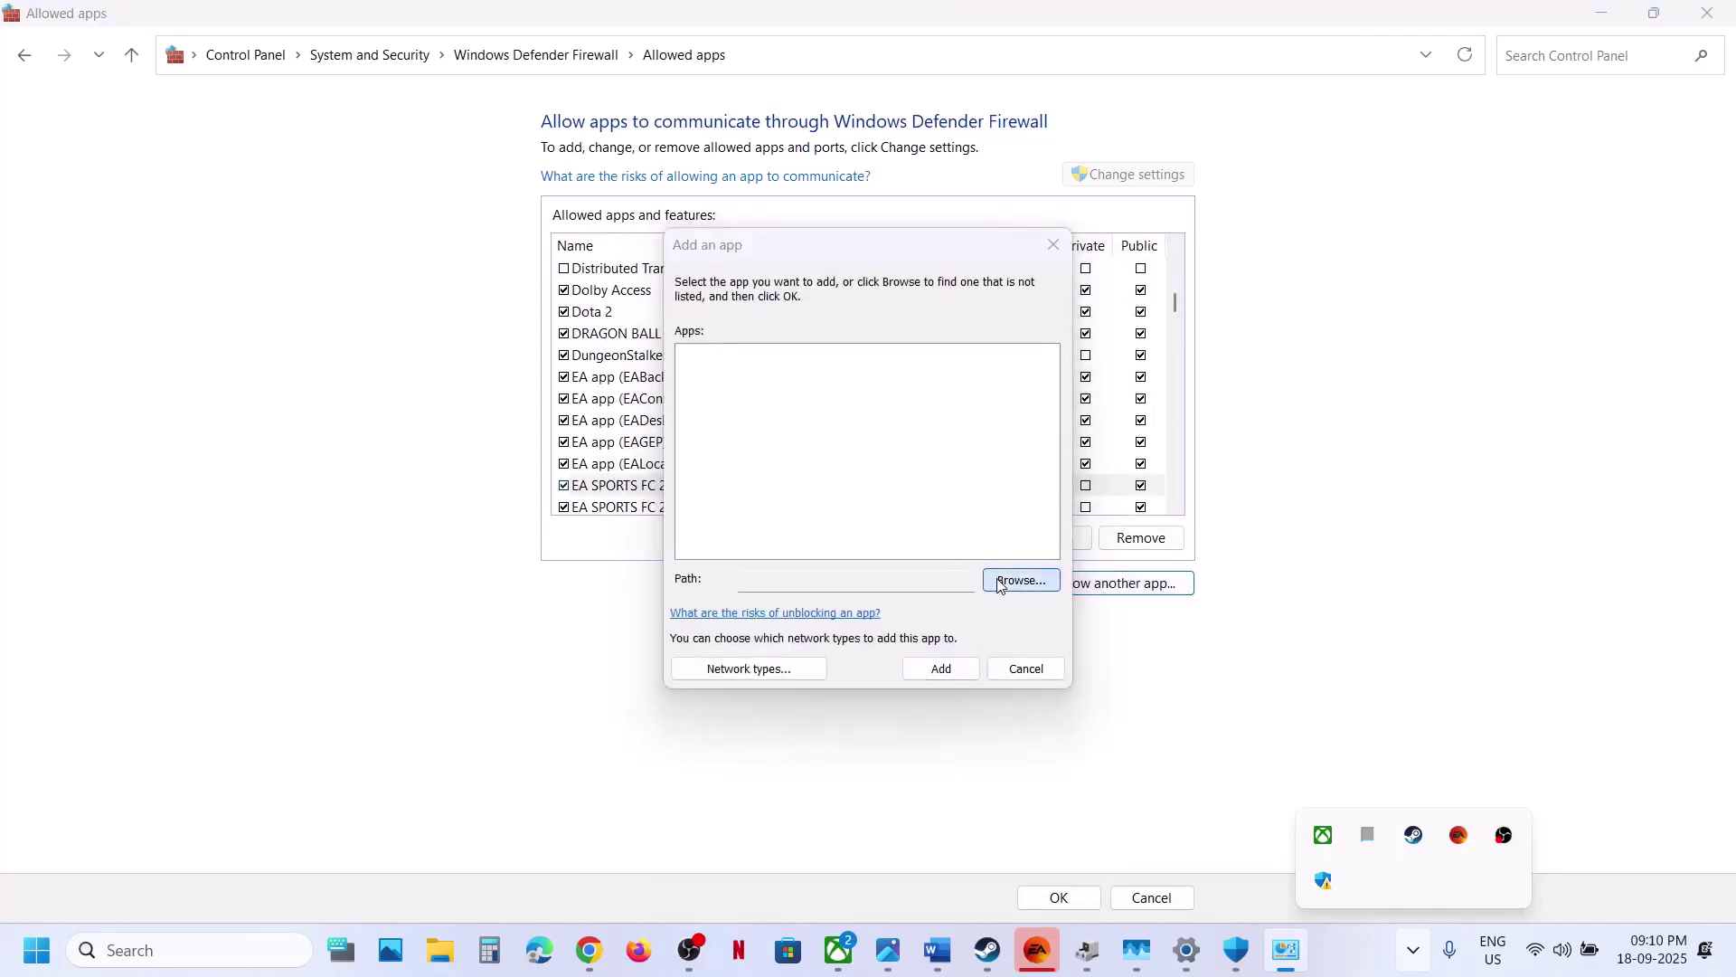
scroll(1001, 586, "down", 1)
double_click(953, 667)
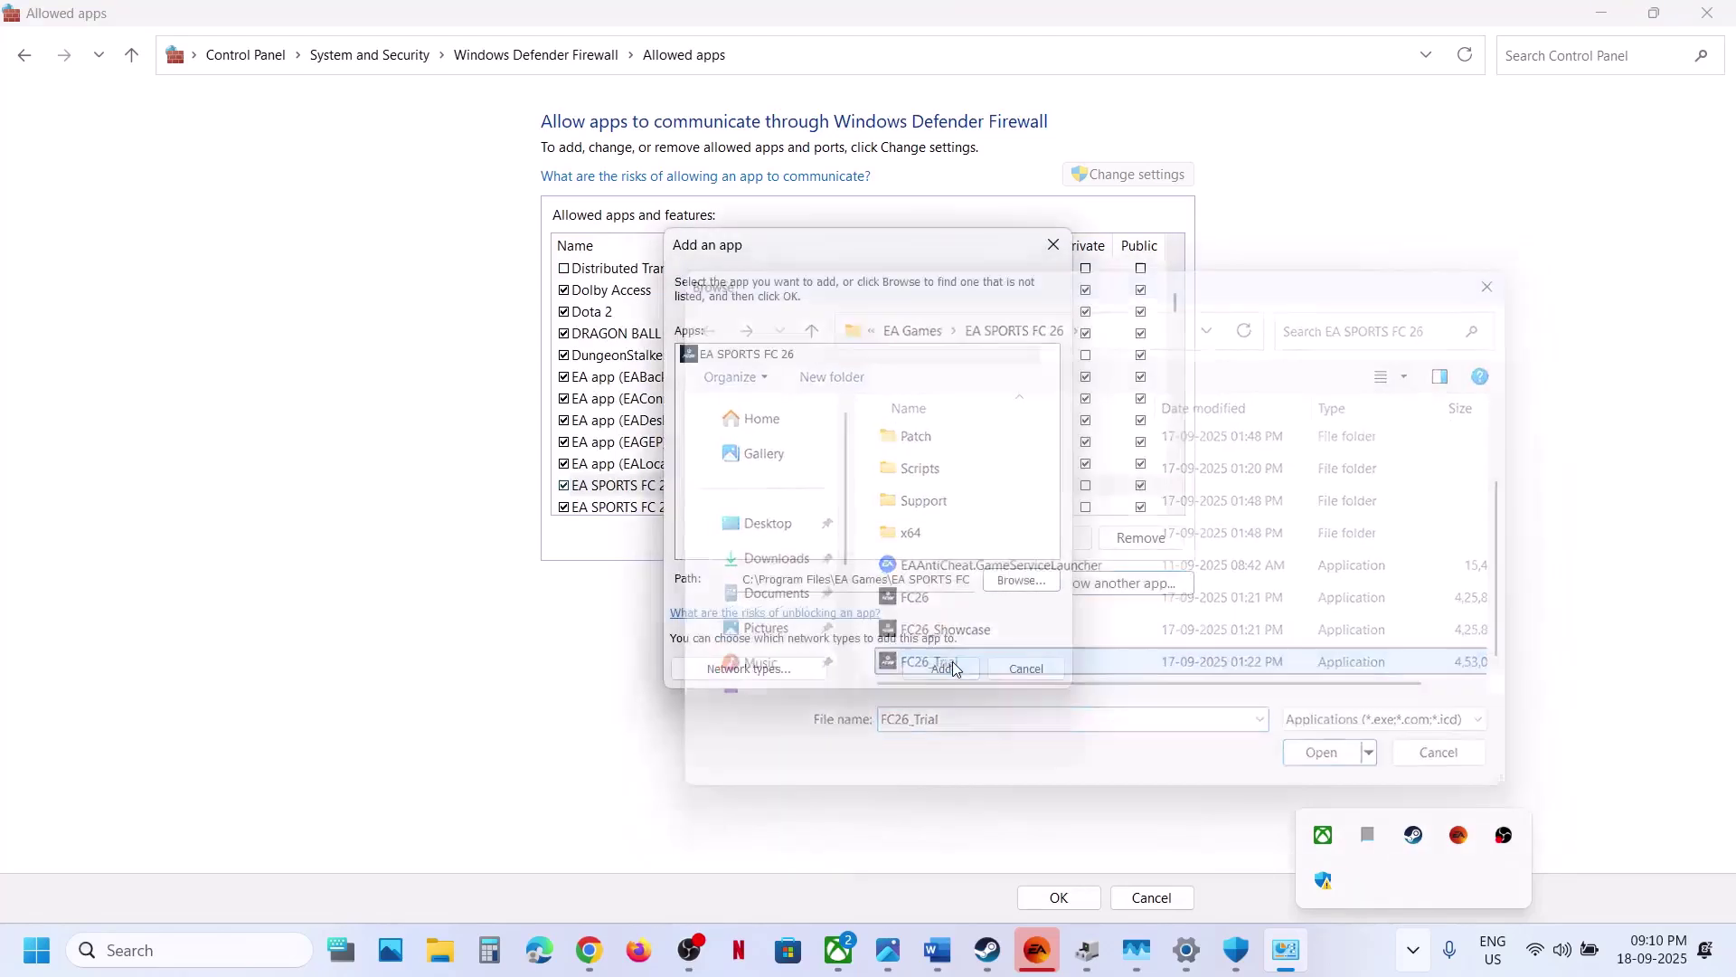
left_click(936, 666)
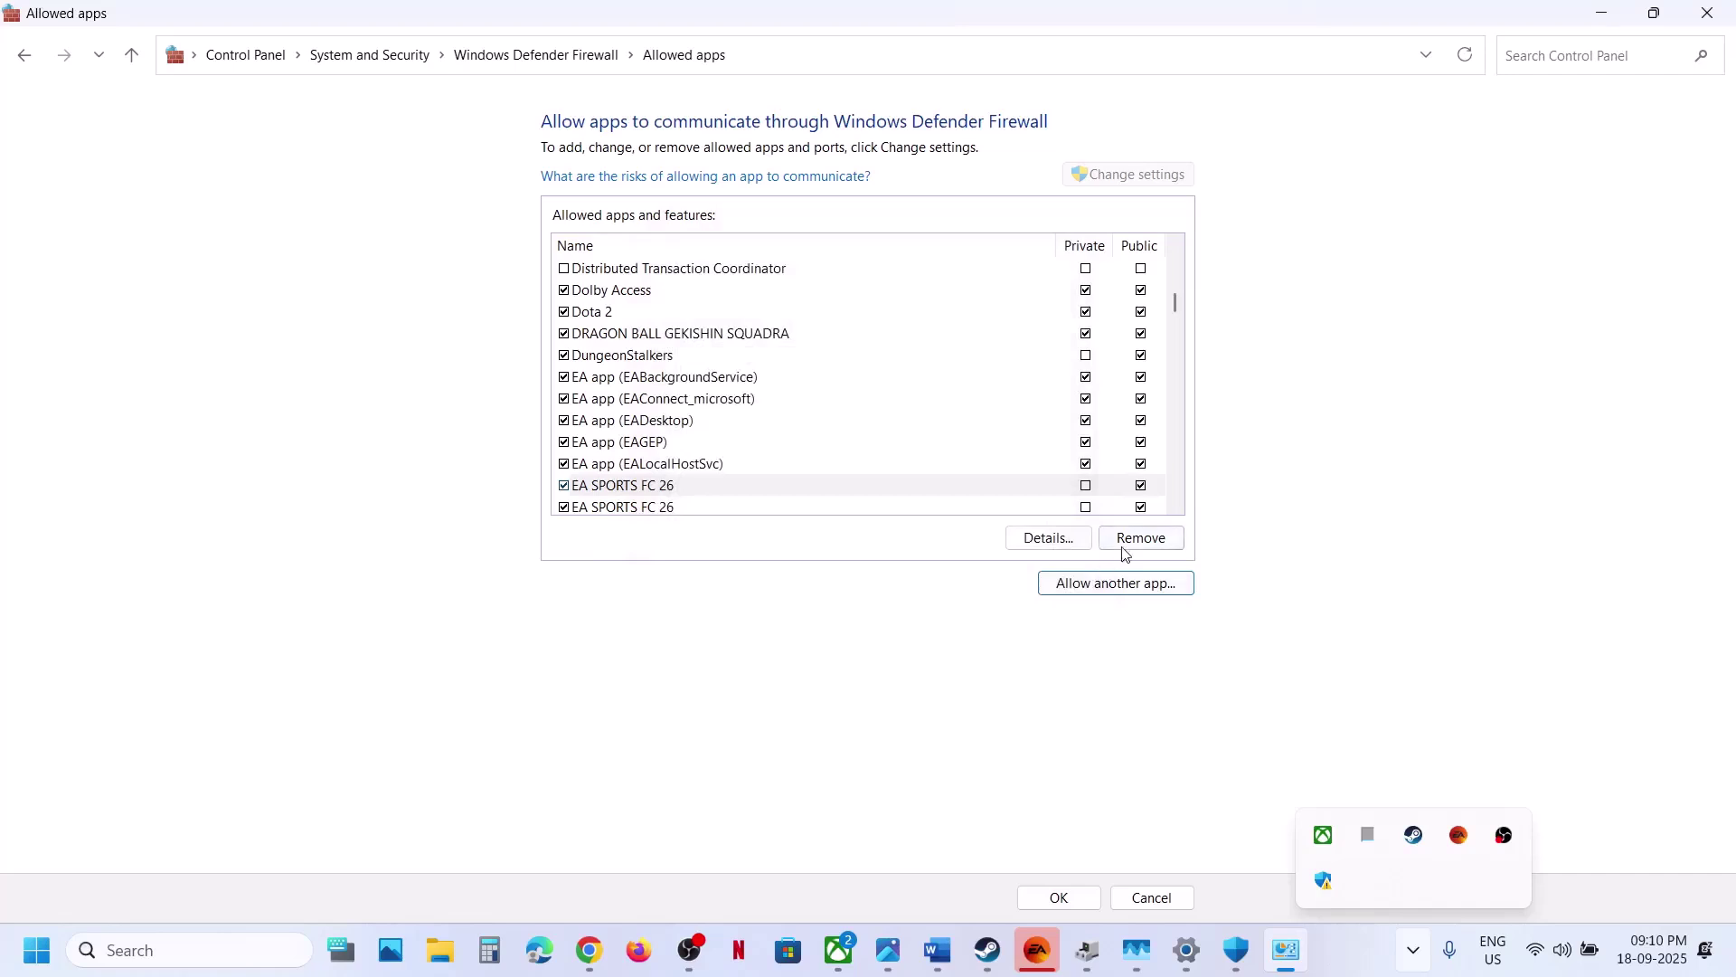
Step: Try adding EAAntiCheat.GameServiceLauncher and dismiss the already-in-list warning
left_click(1117, 579)
left_click(1020, 580)
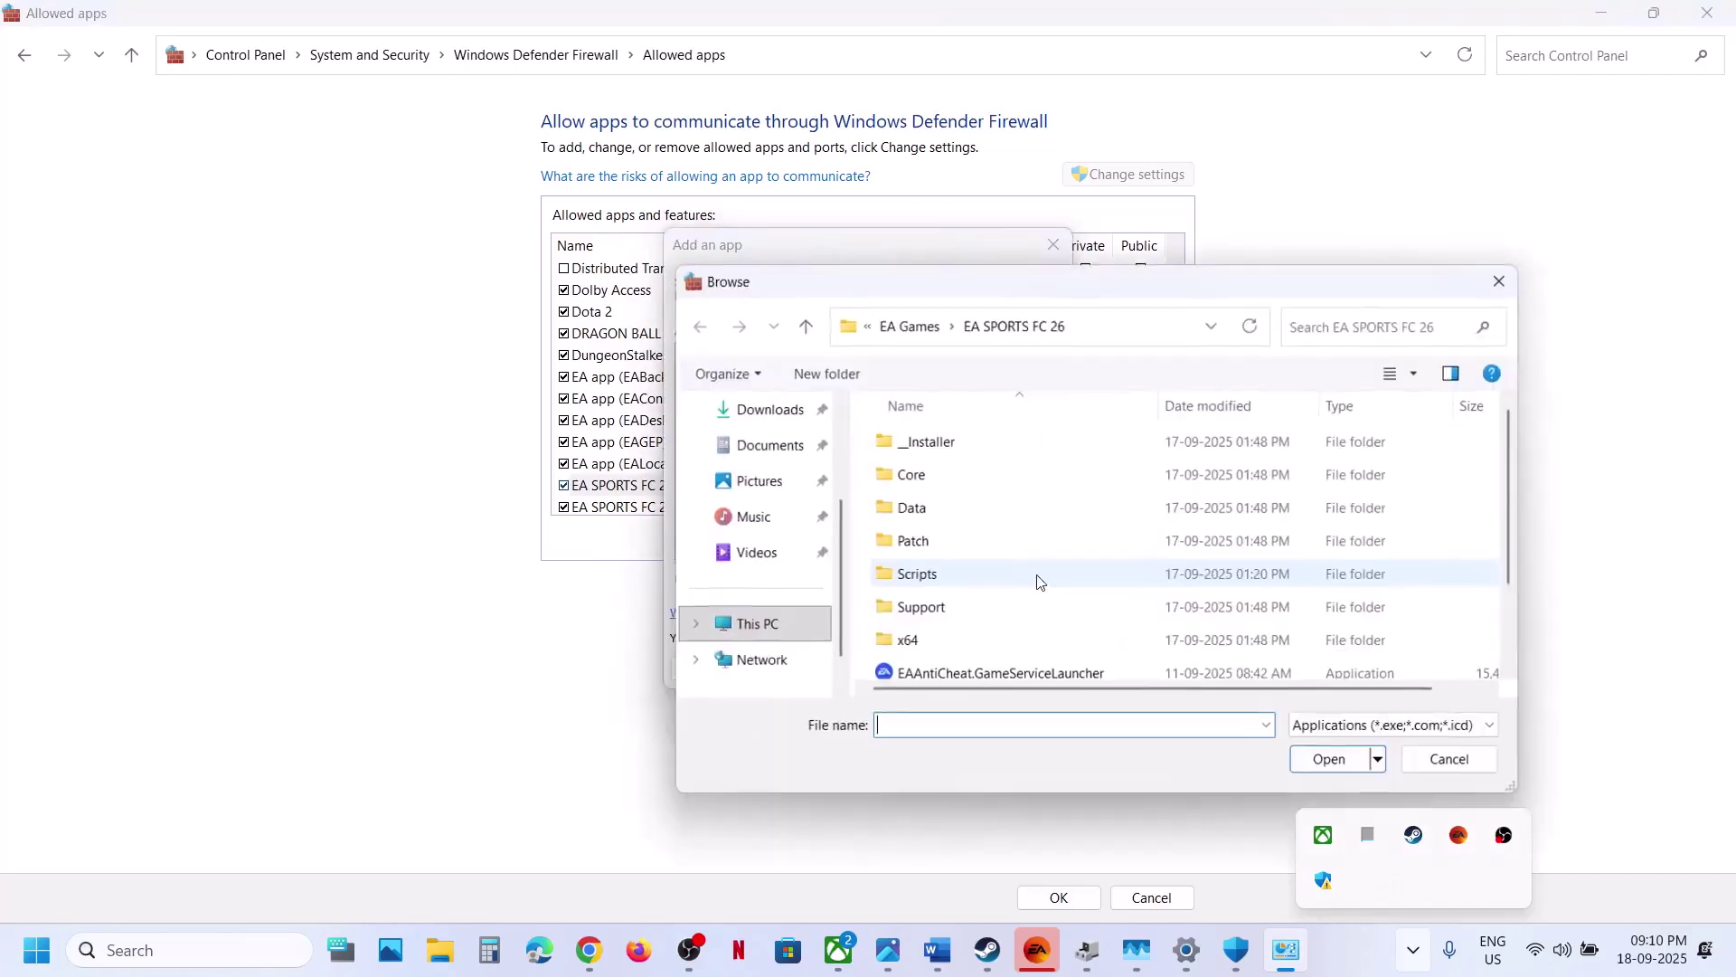
left_click(974, 672)
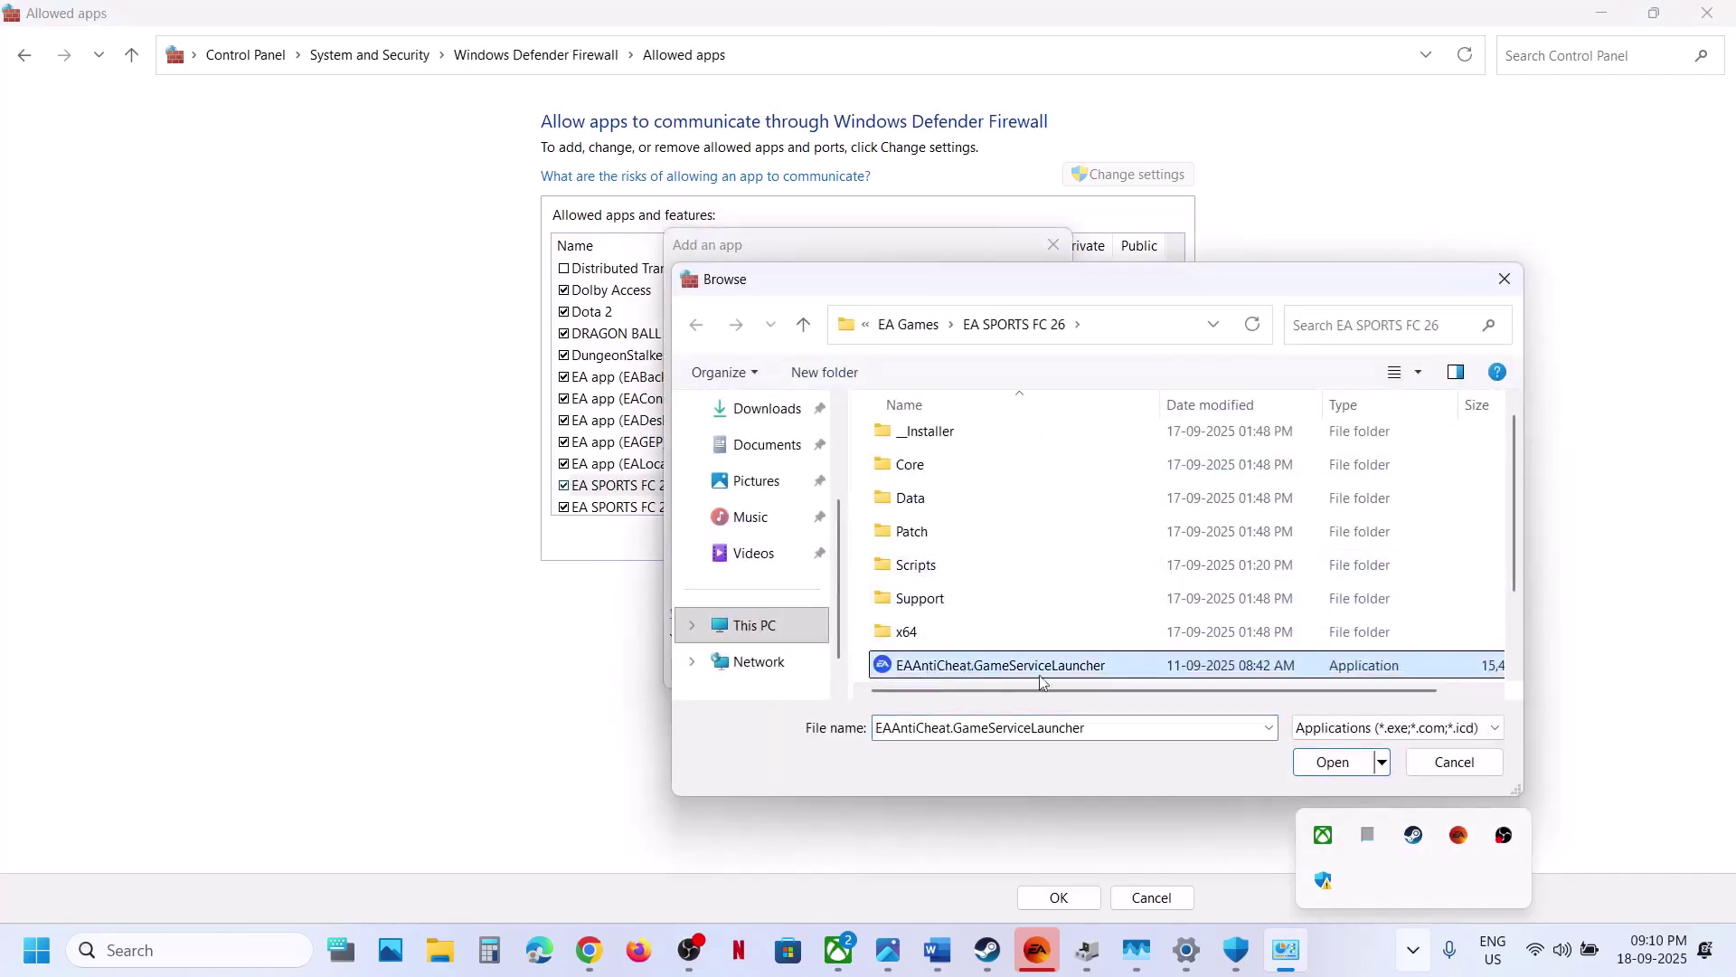
left_click(1332, 763)
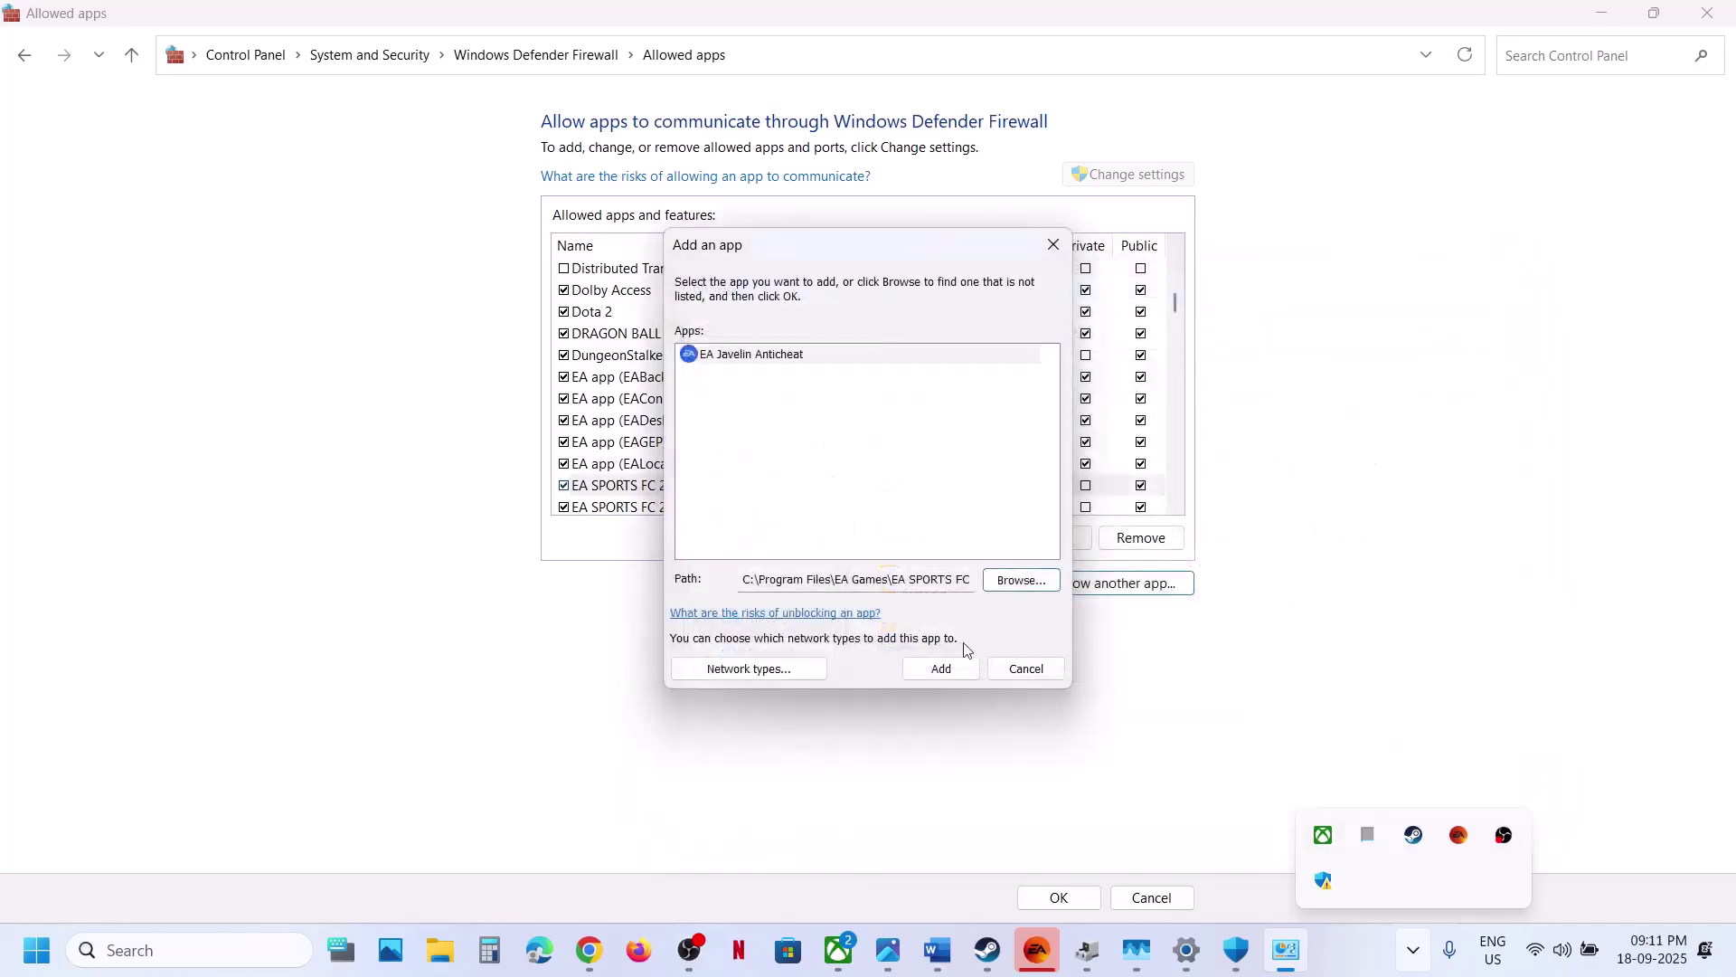
left_click(947, 670)
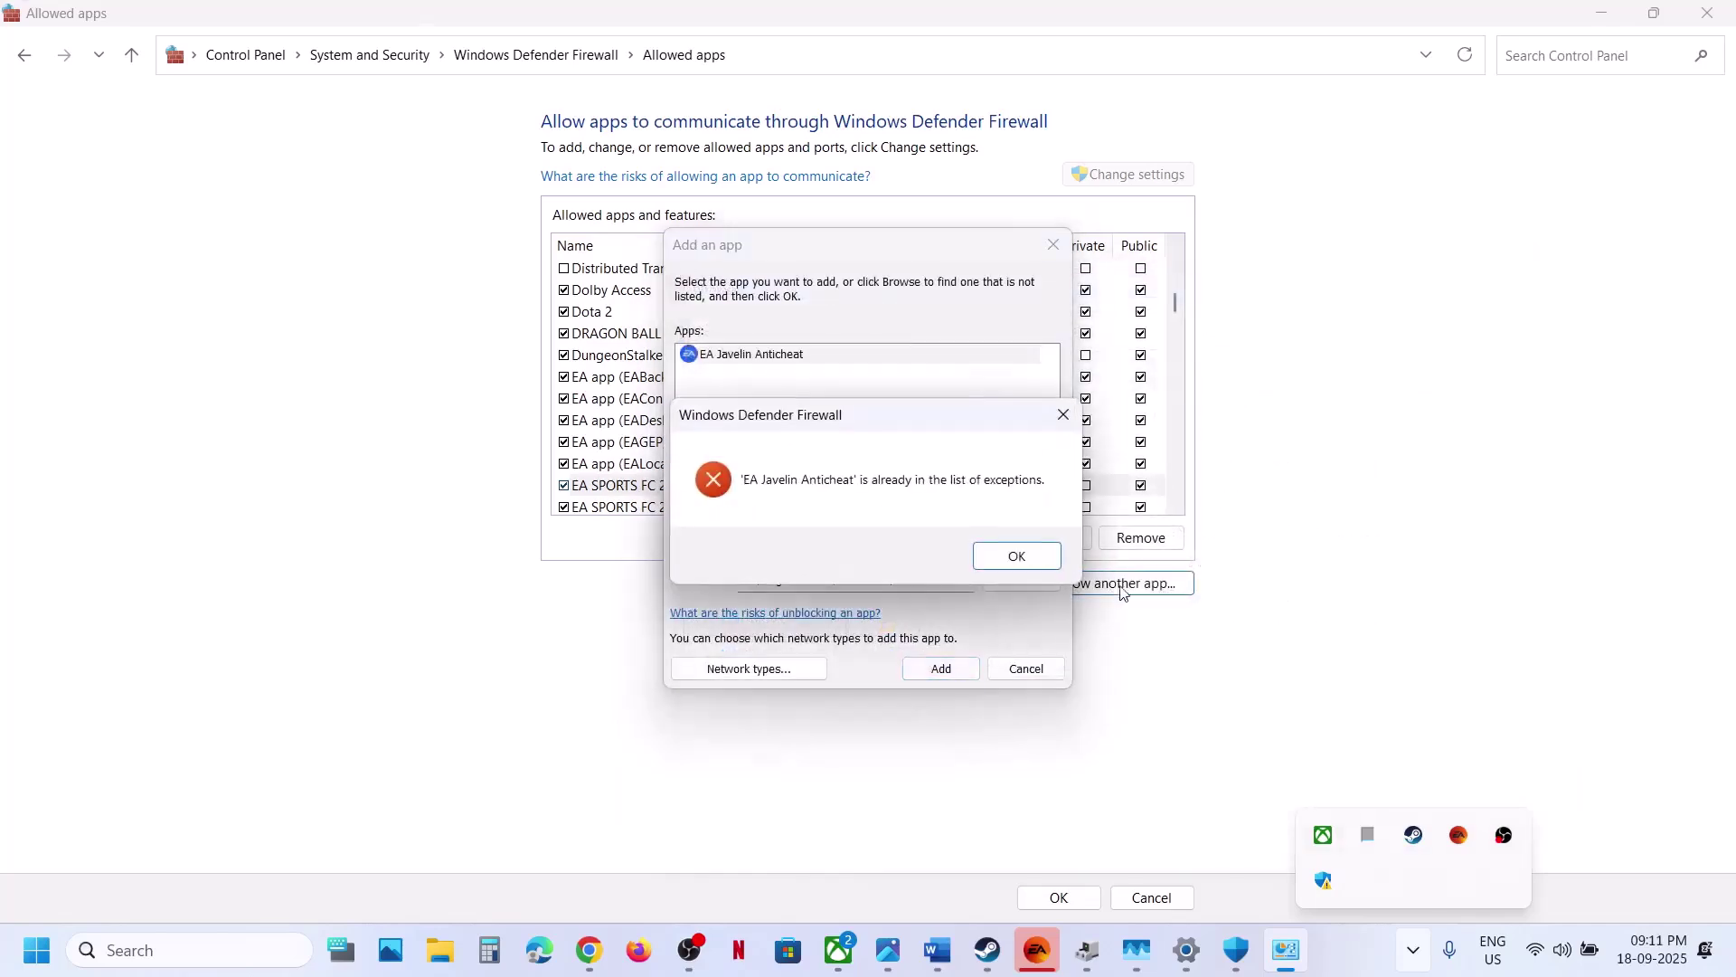
left_click(988, 558)
Step: Add EAAntiCheat.Installer from __Installer\EAAntiCheat to the allowed apps
left_click(1011, 588)
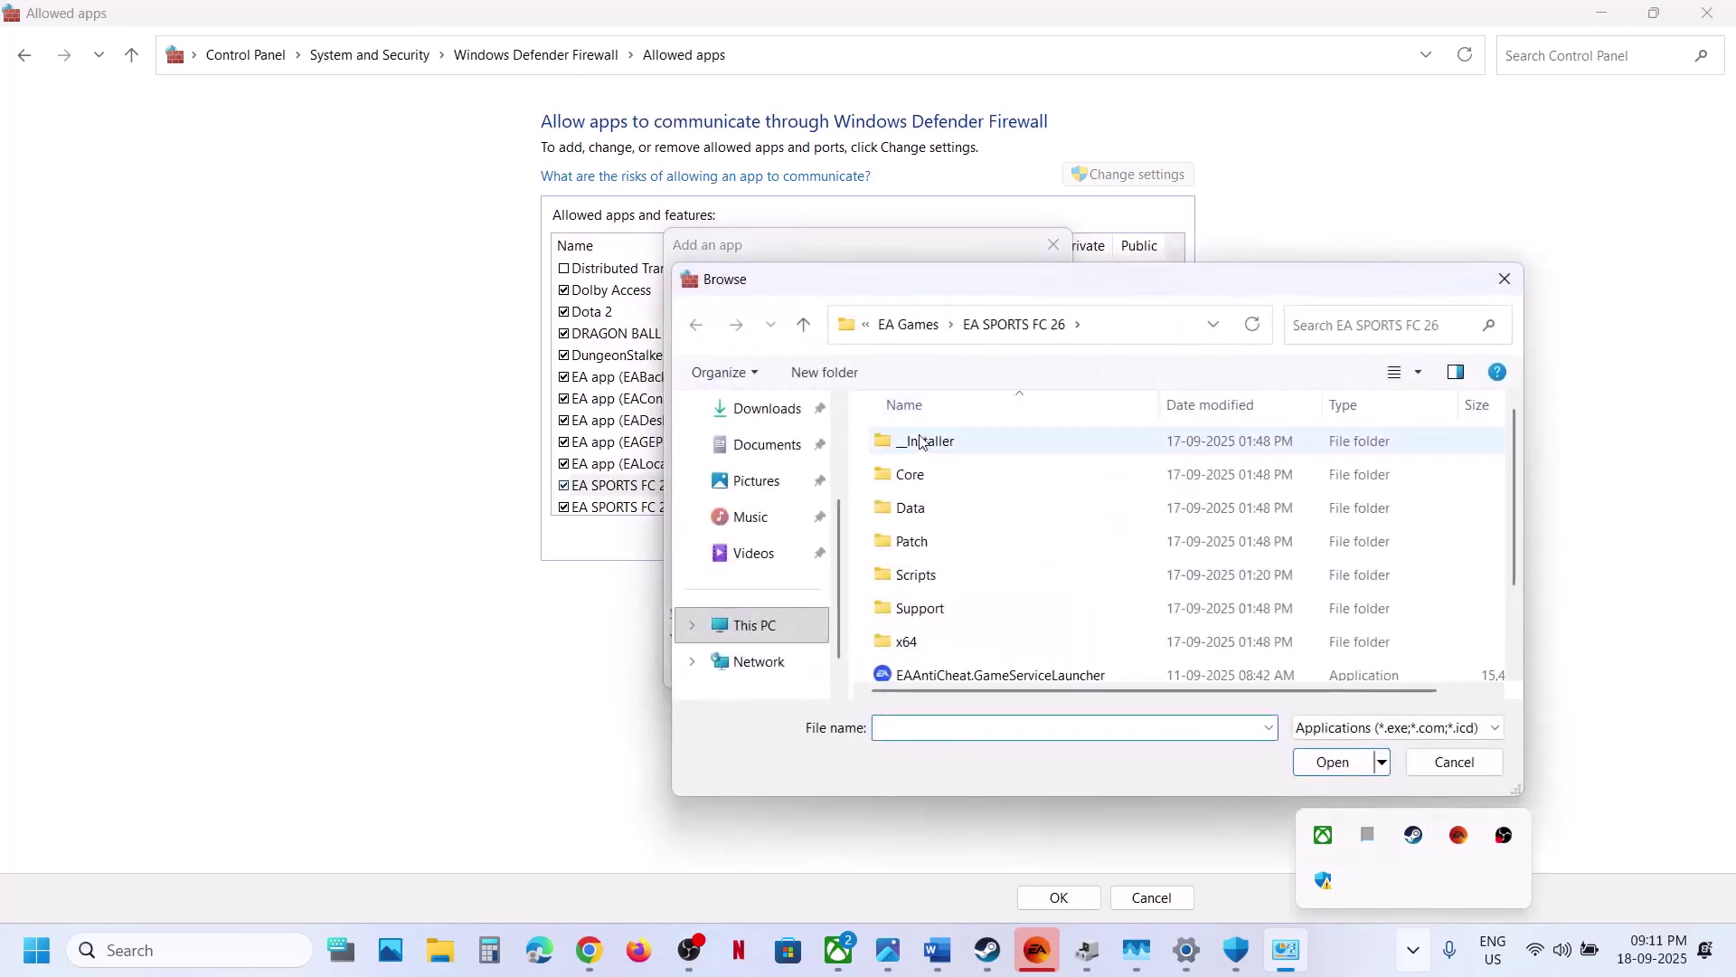
double_click(921, 447)
double_click(931, 480)
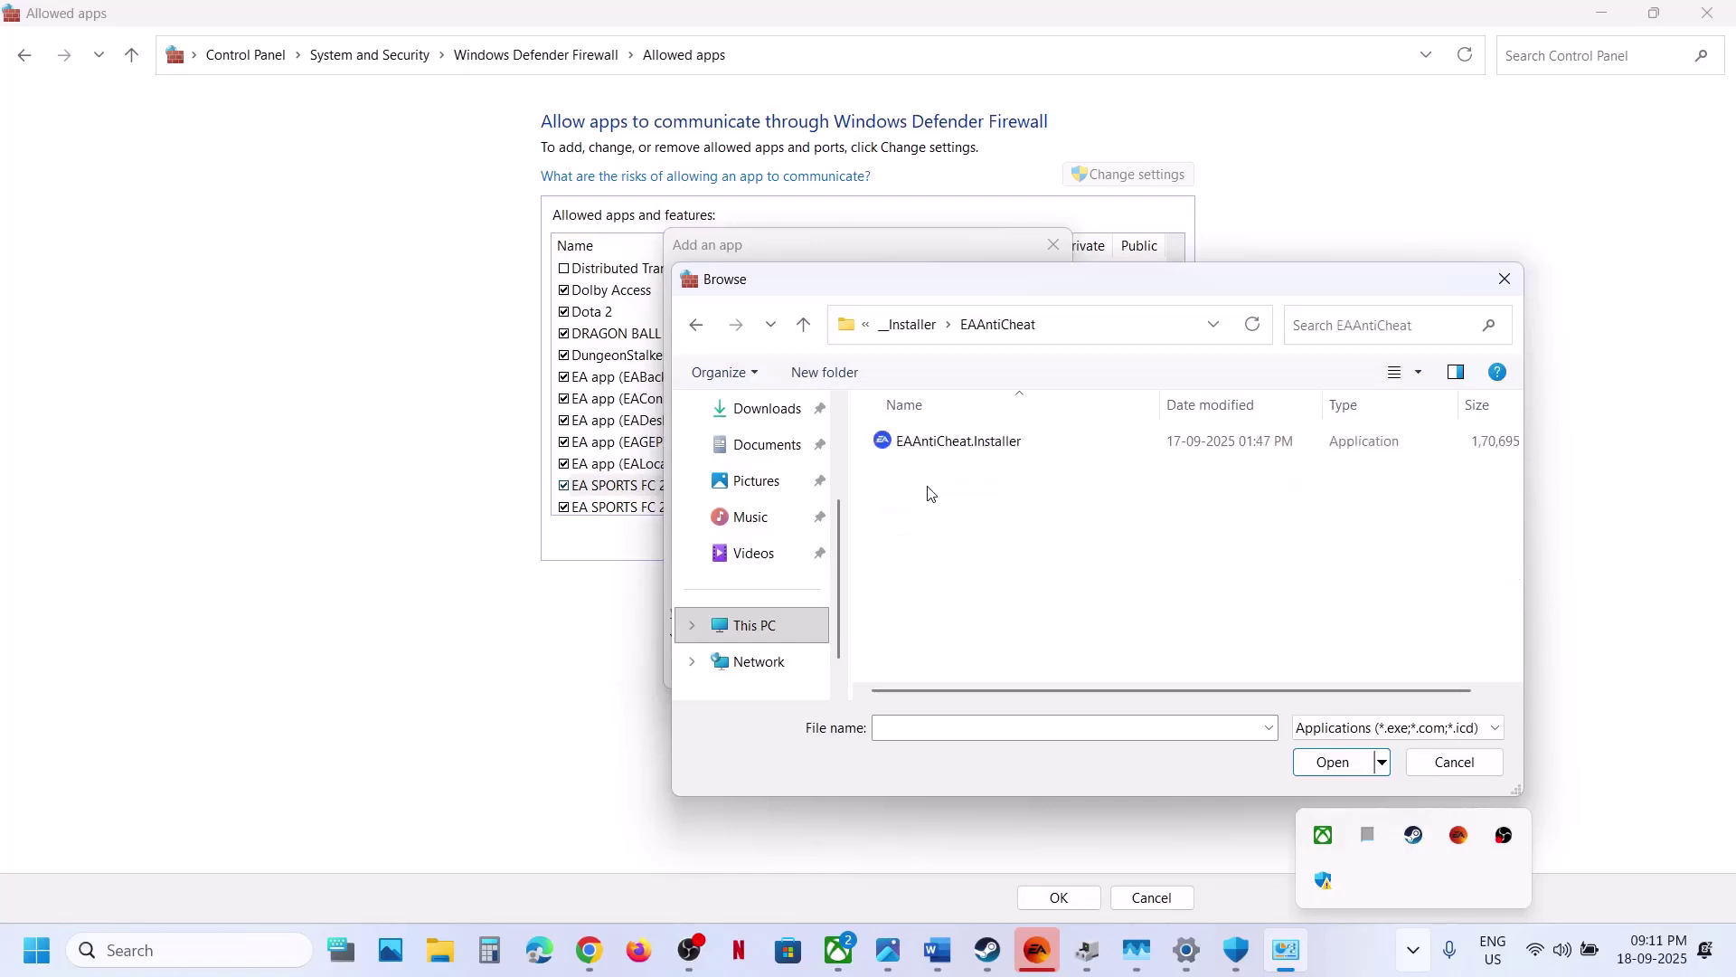
left_click(945, 450)
left_click(1334, 761)
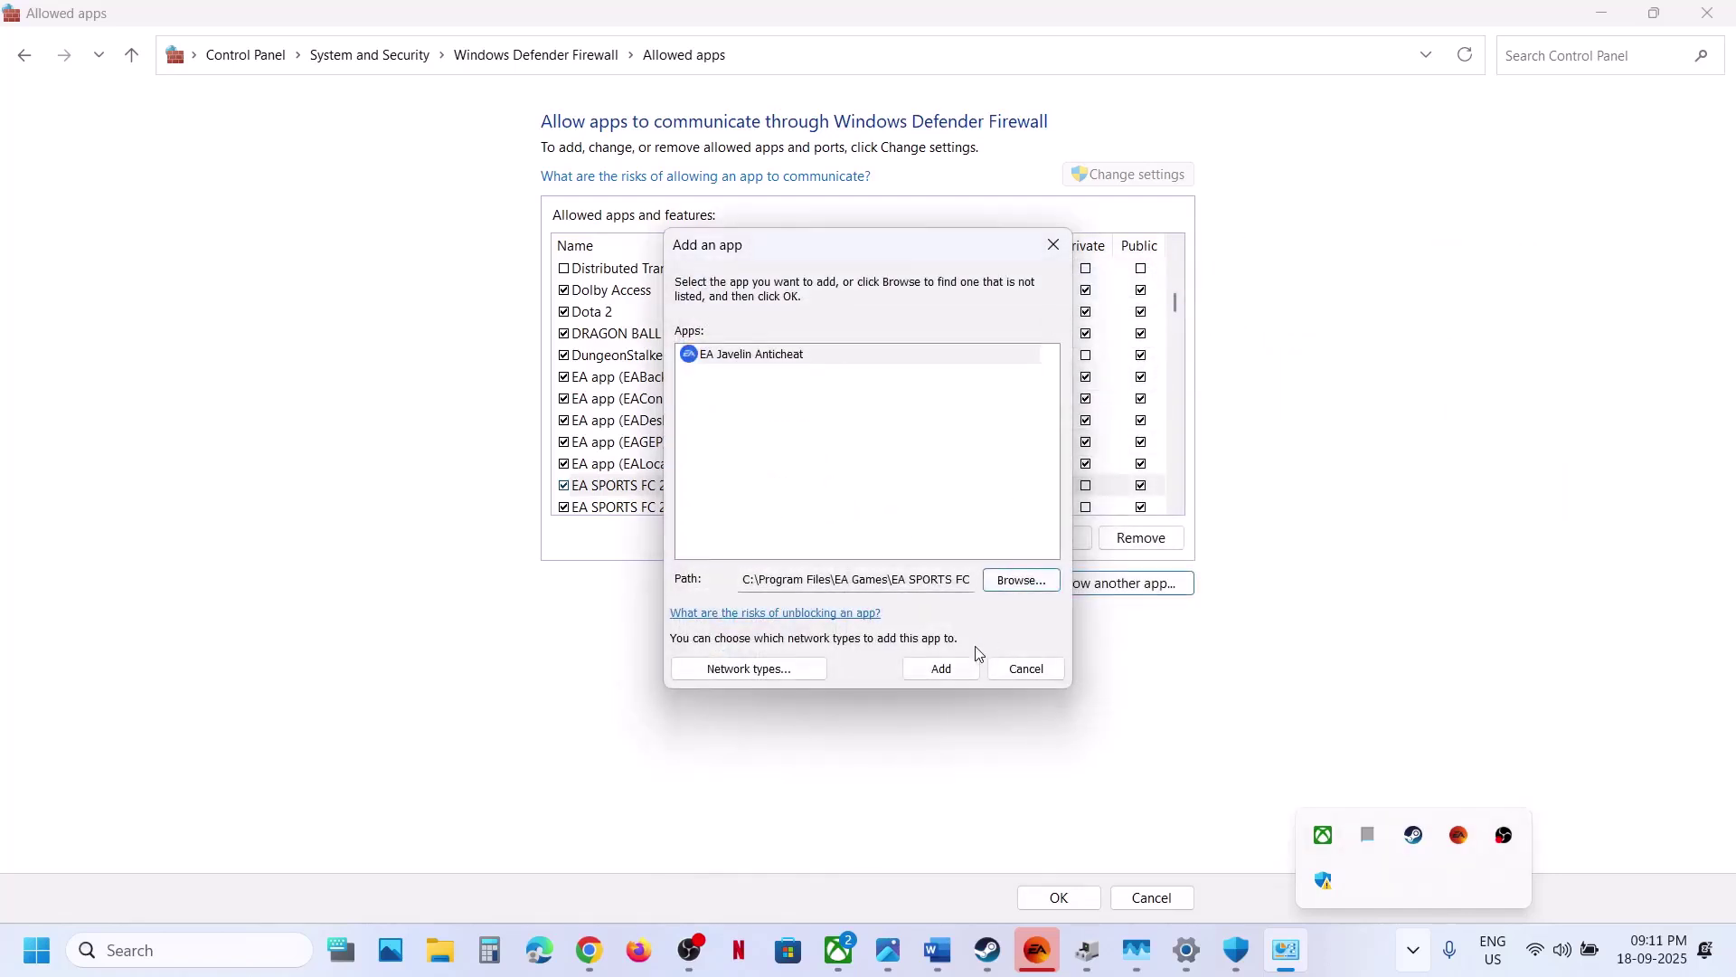
left_click(950, 670)
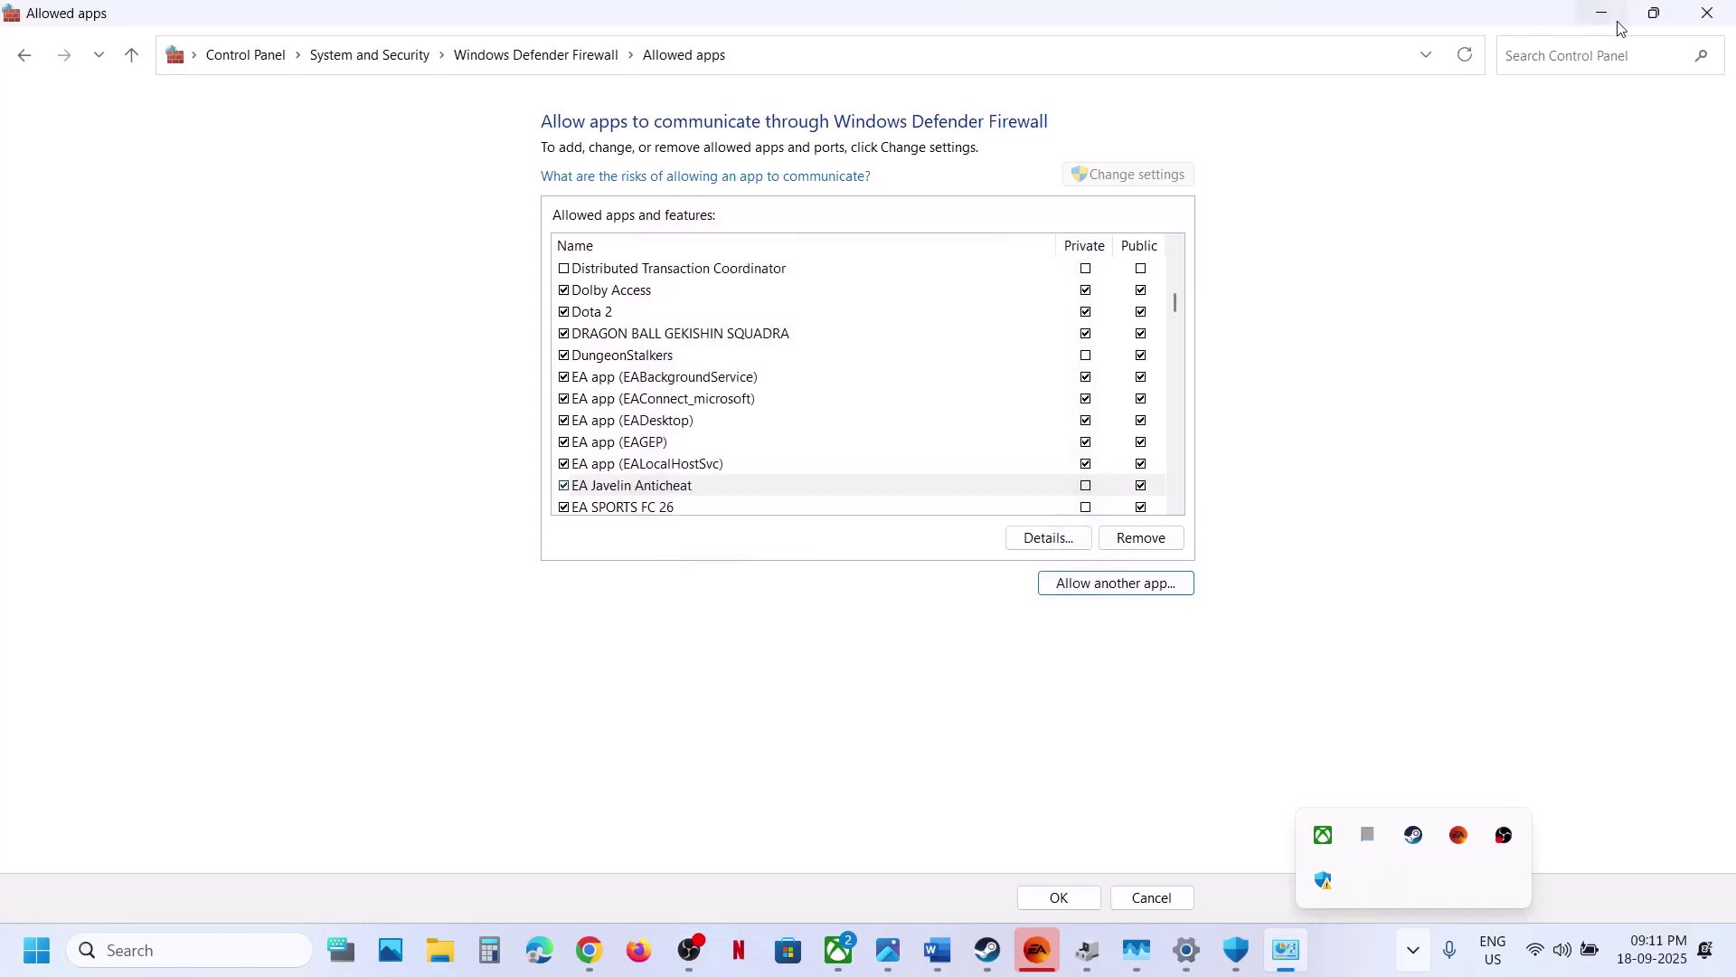
Step: Close the Control Panel, Windows Security and Settings windows, and mark the Step 5 notes
left_click(1703, 21)
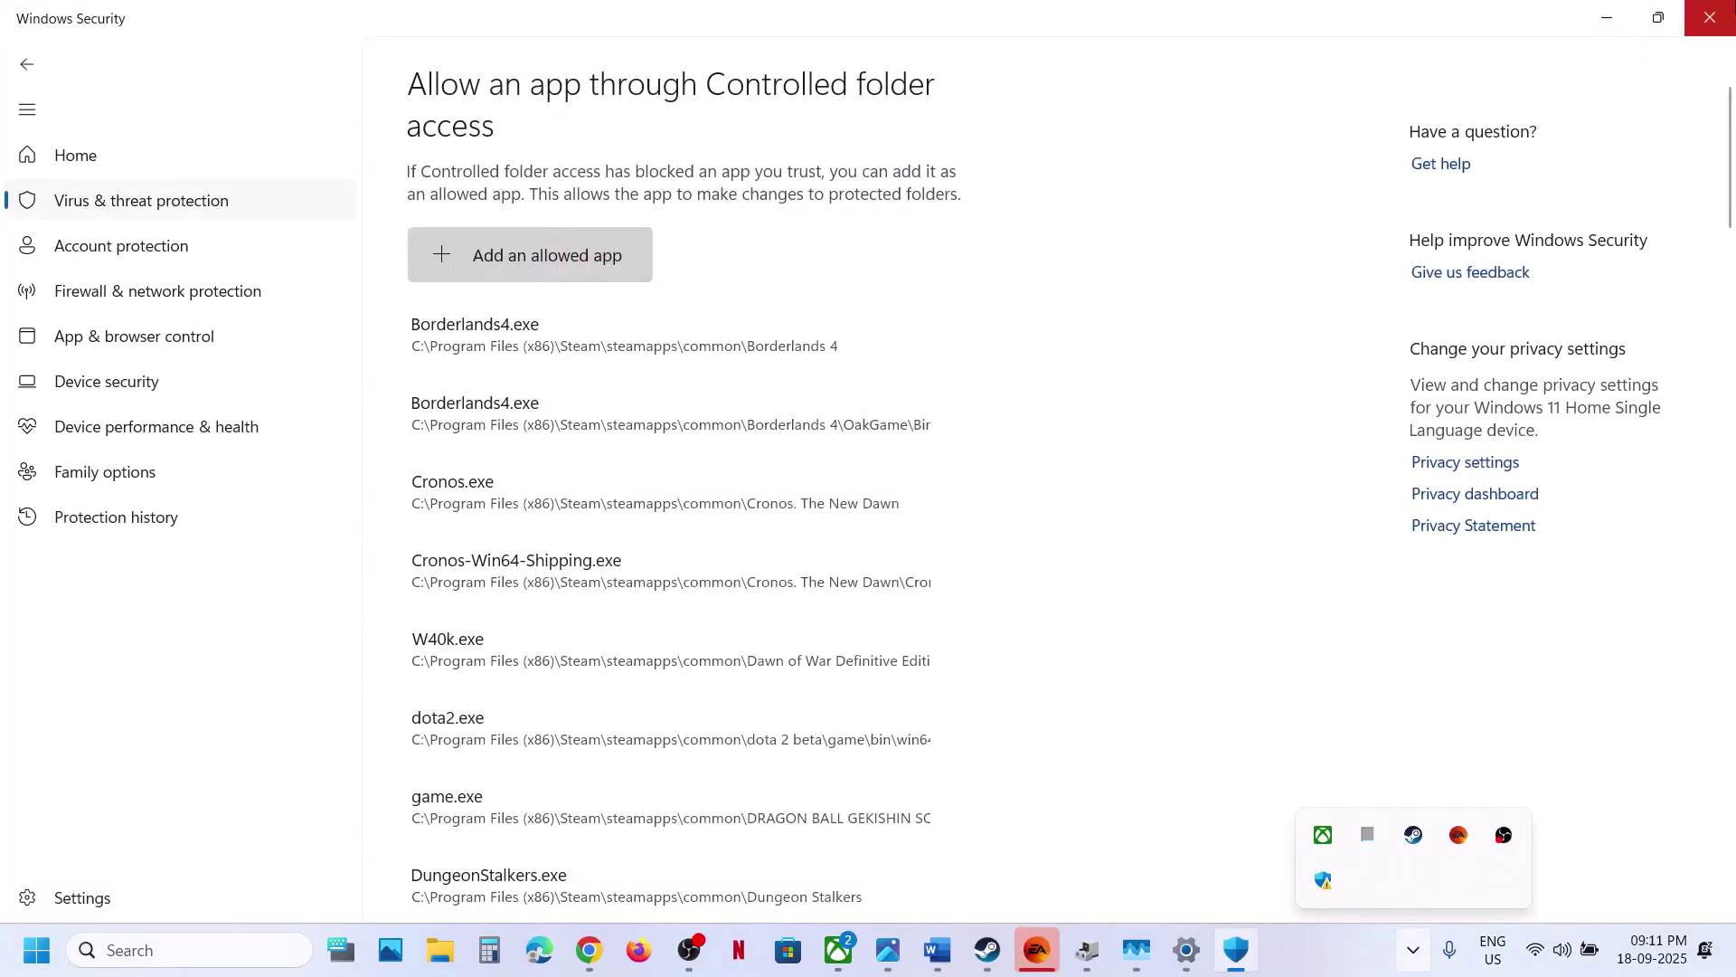
left_click(1706, 22)
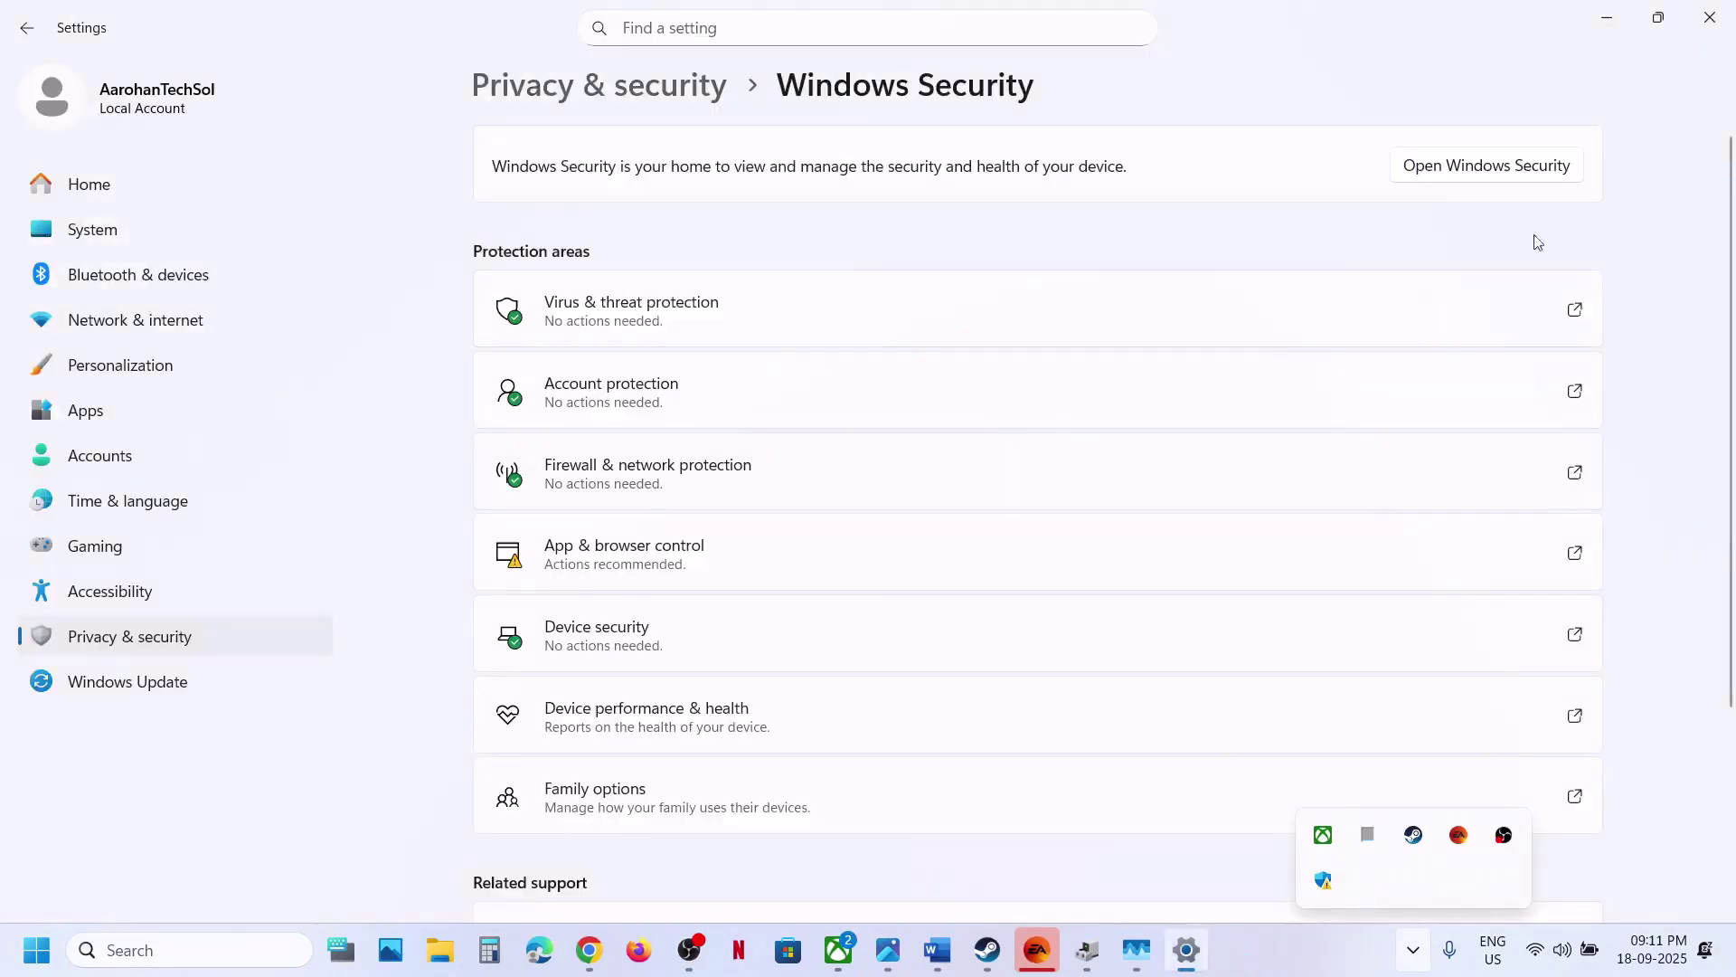
left_click(1708, 27)
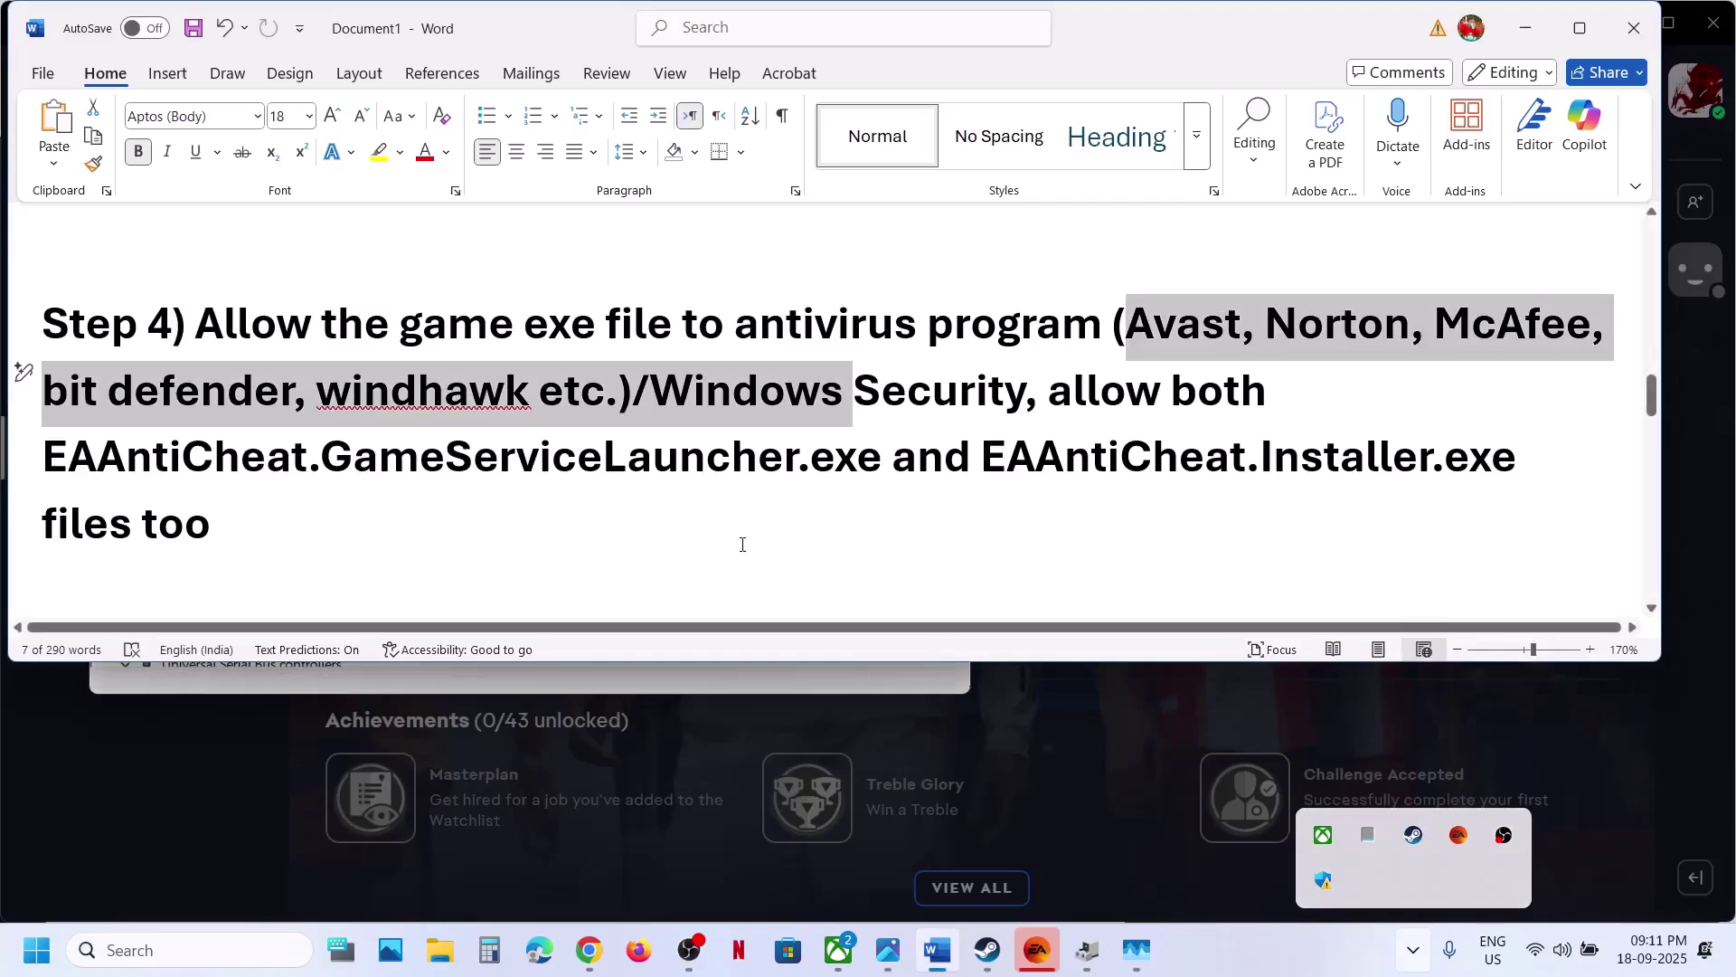
scroll(891, 469, "down", 3)
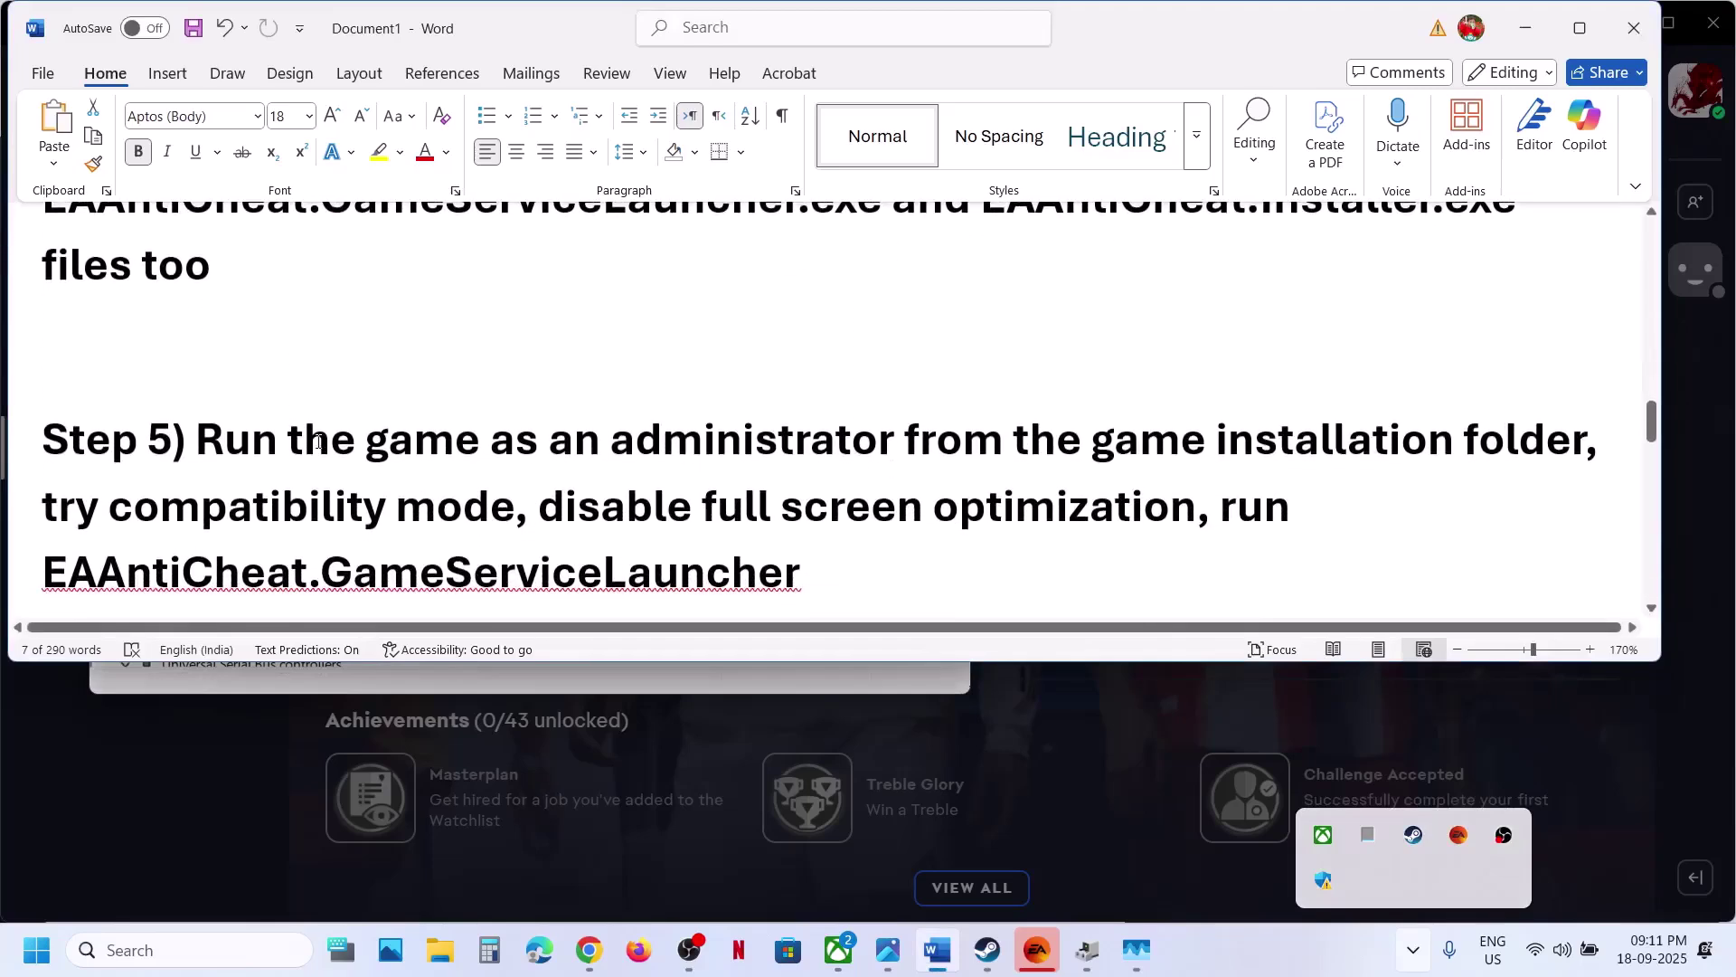
left_click_drag(962, 464, 1005, 452)
Step: In the EA app, dismiss the launch error and open FC 26's install folder via View properties
left_click(170, 882)
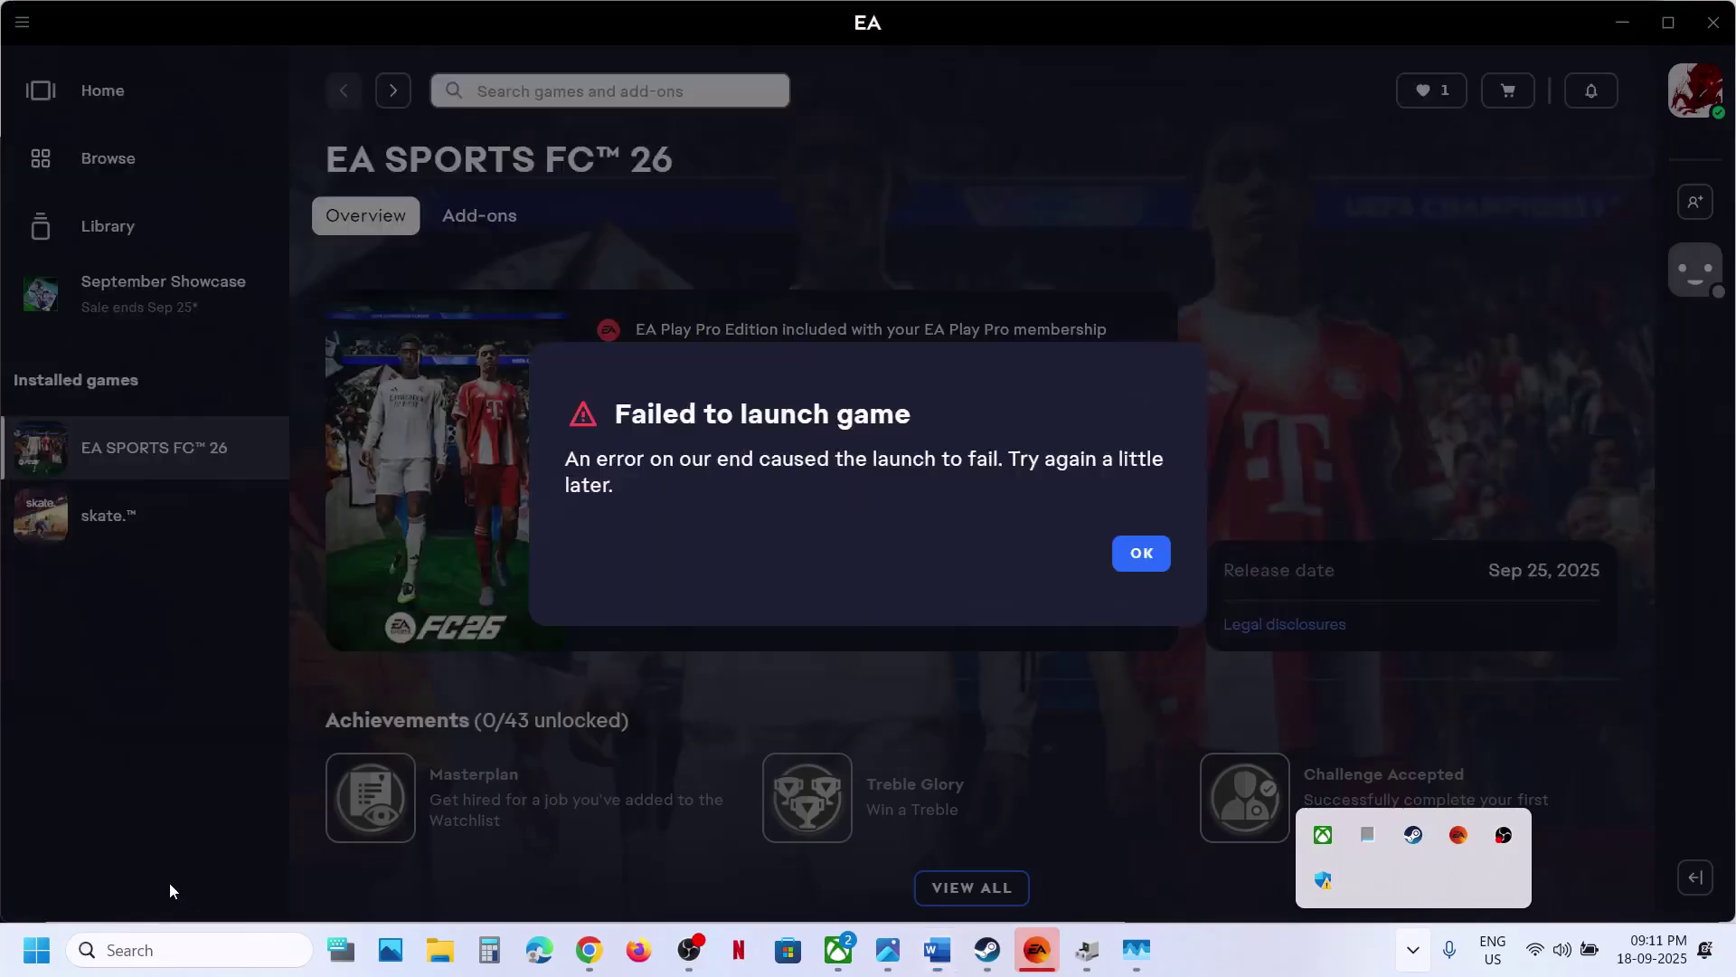
left_click(1139, 553)
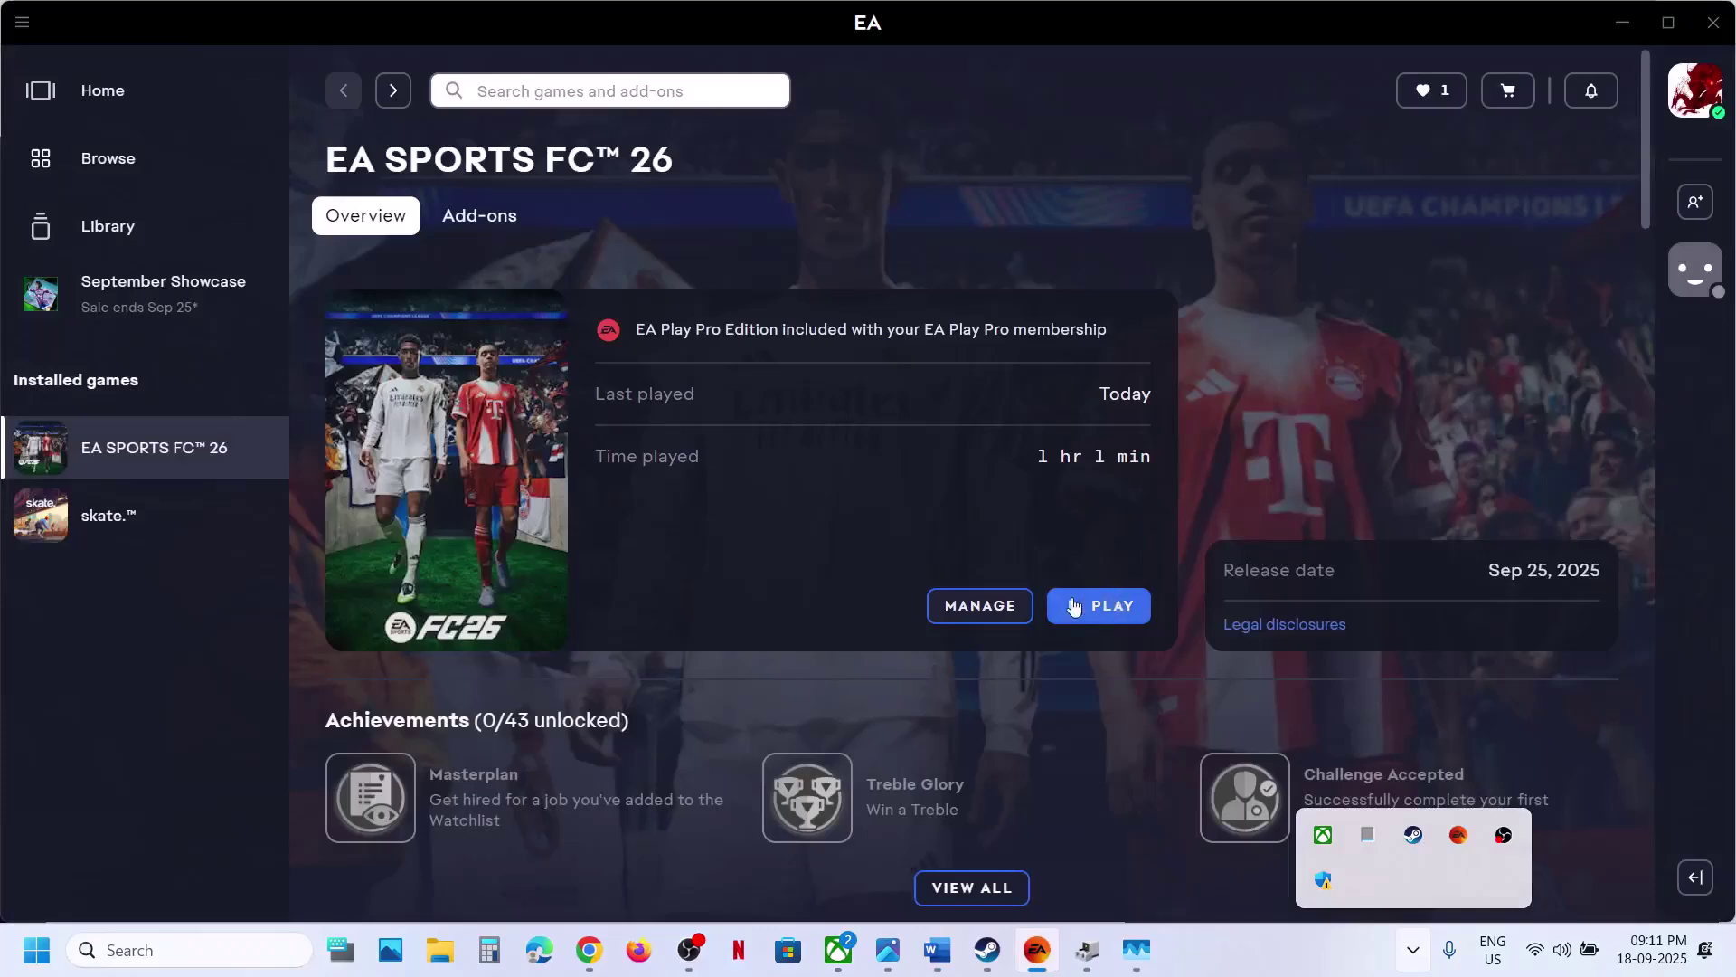
left_click(1013, 607)
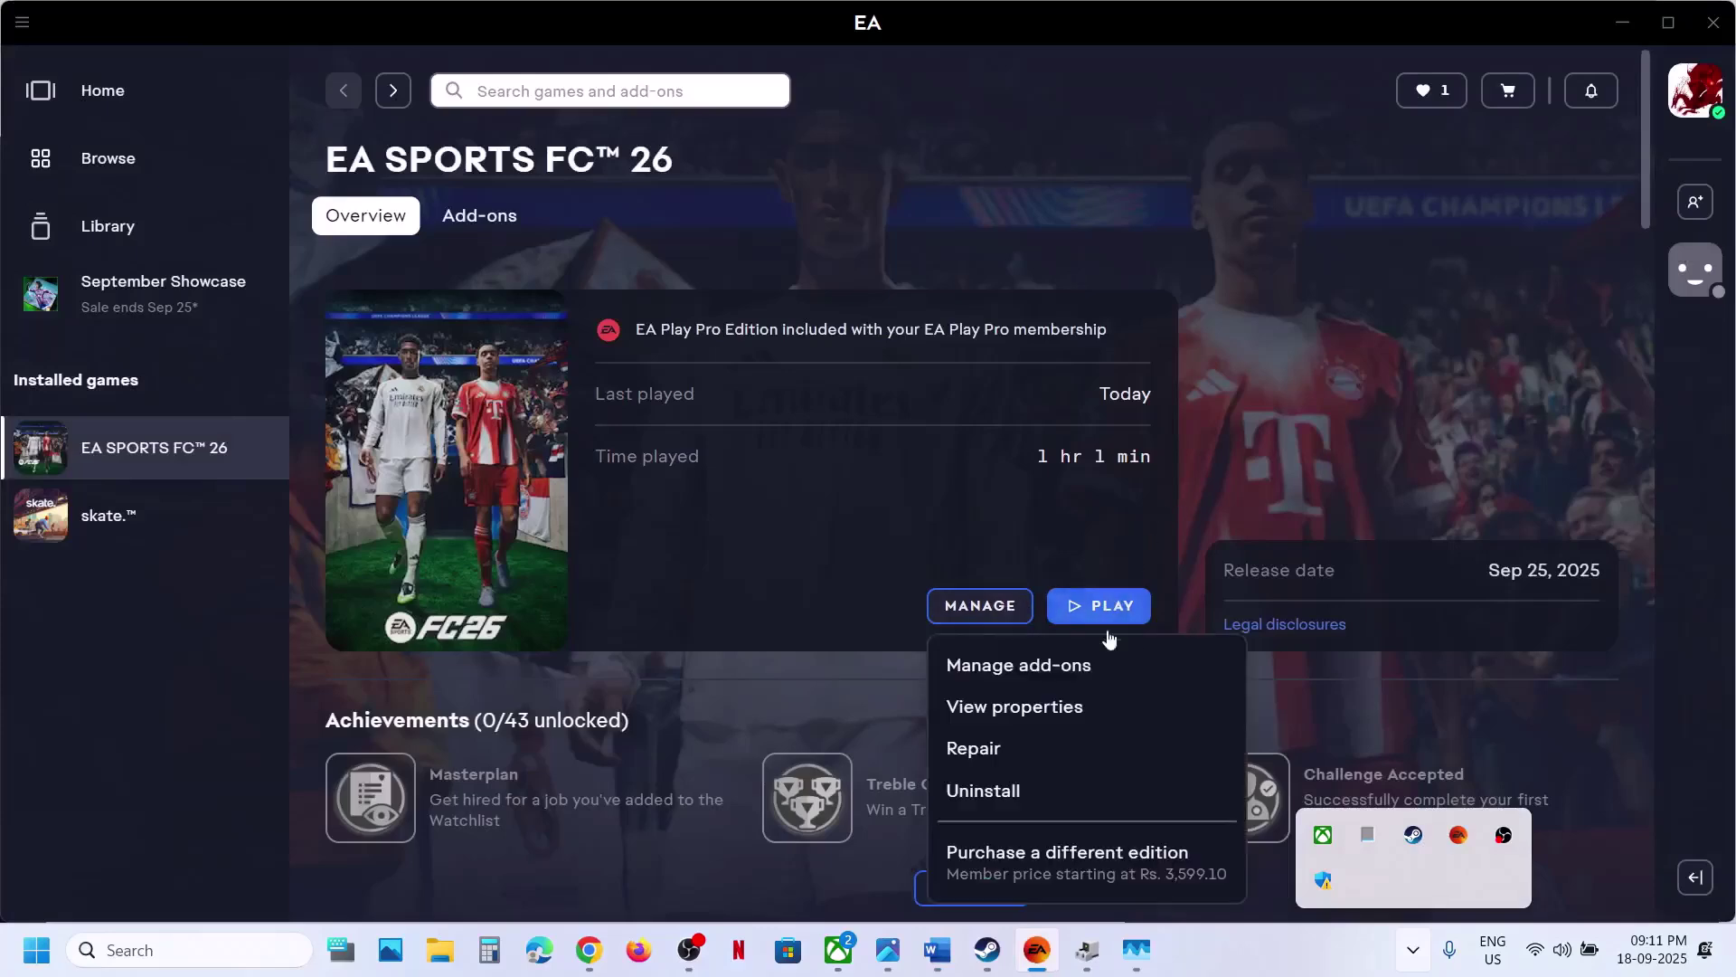
left_click(1053, 709)
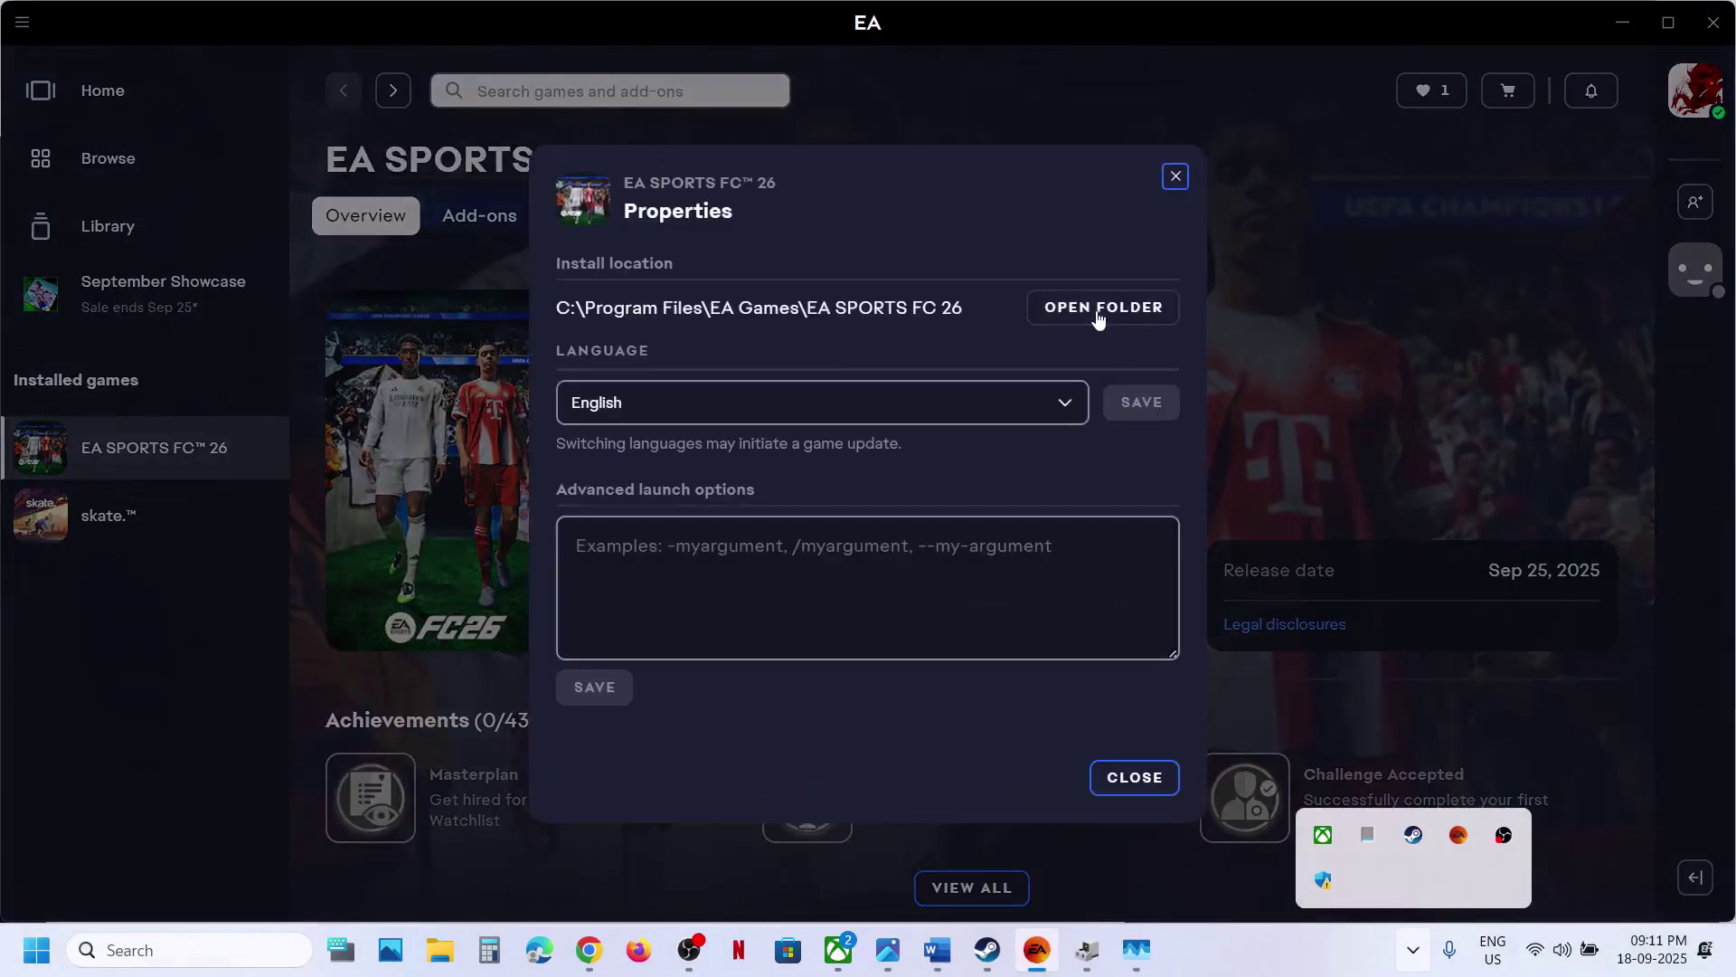
left_click(1097, 310)
Step: Set the FC26 application to always run as administrator in its Compatibility properties
scroll(356, 633, "down", 3)
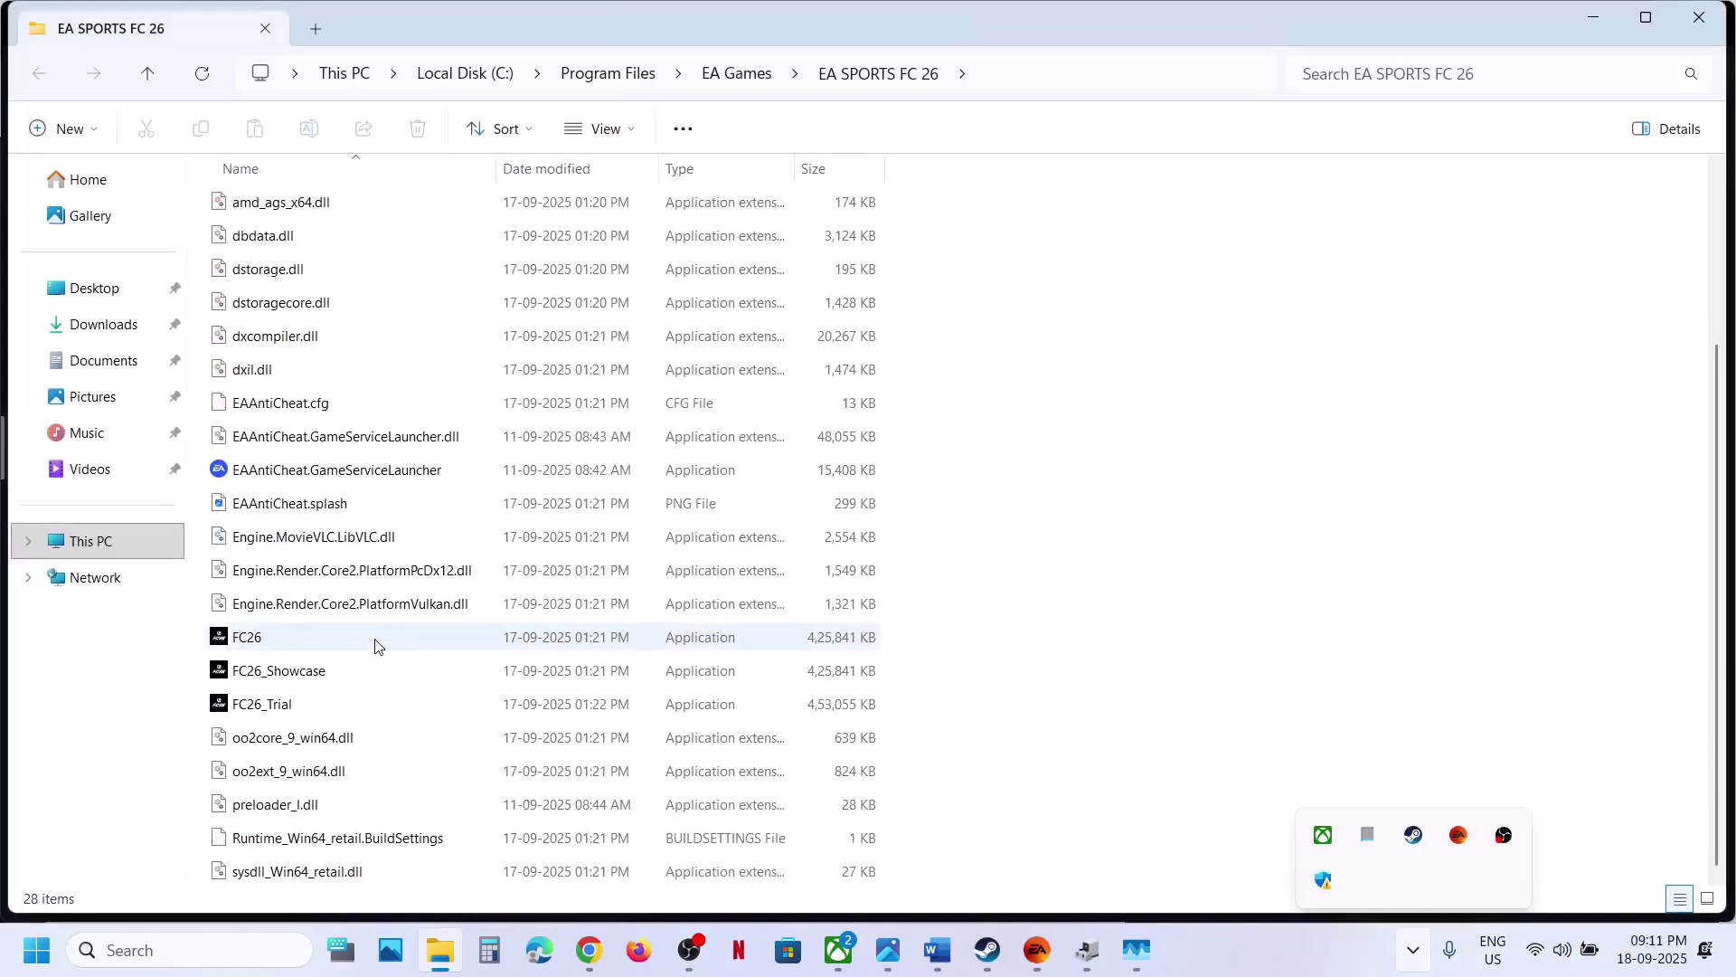
left_click(288, 650)
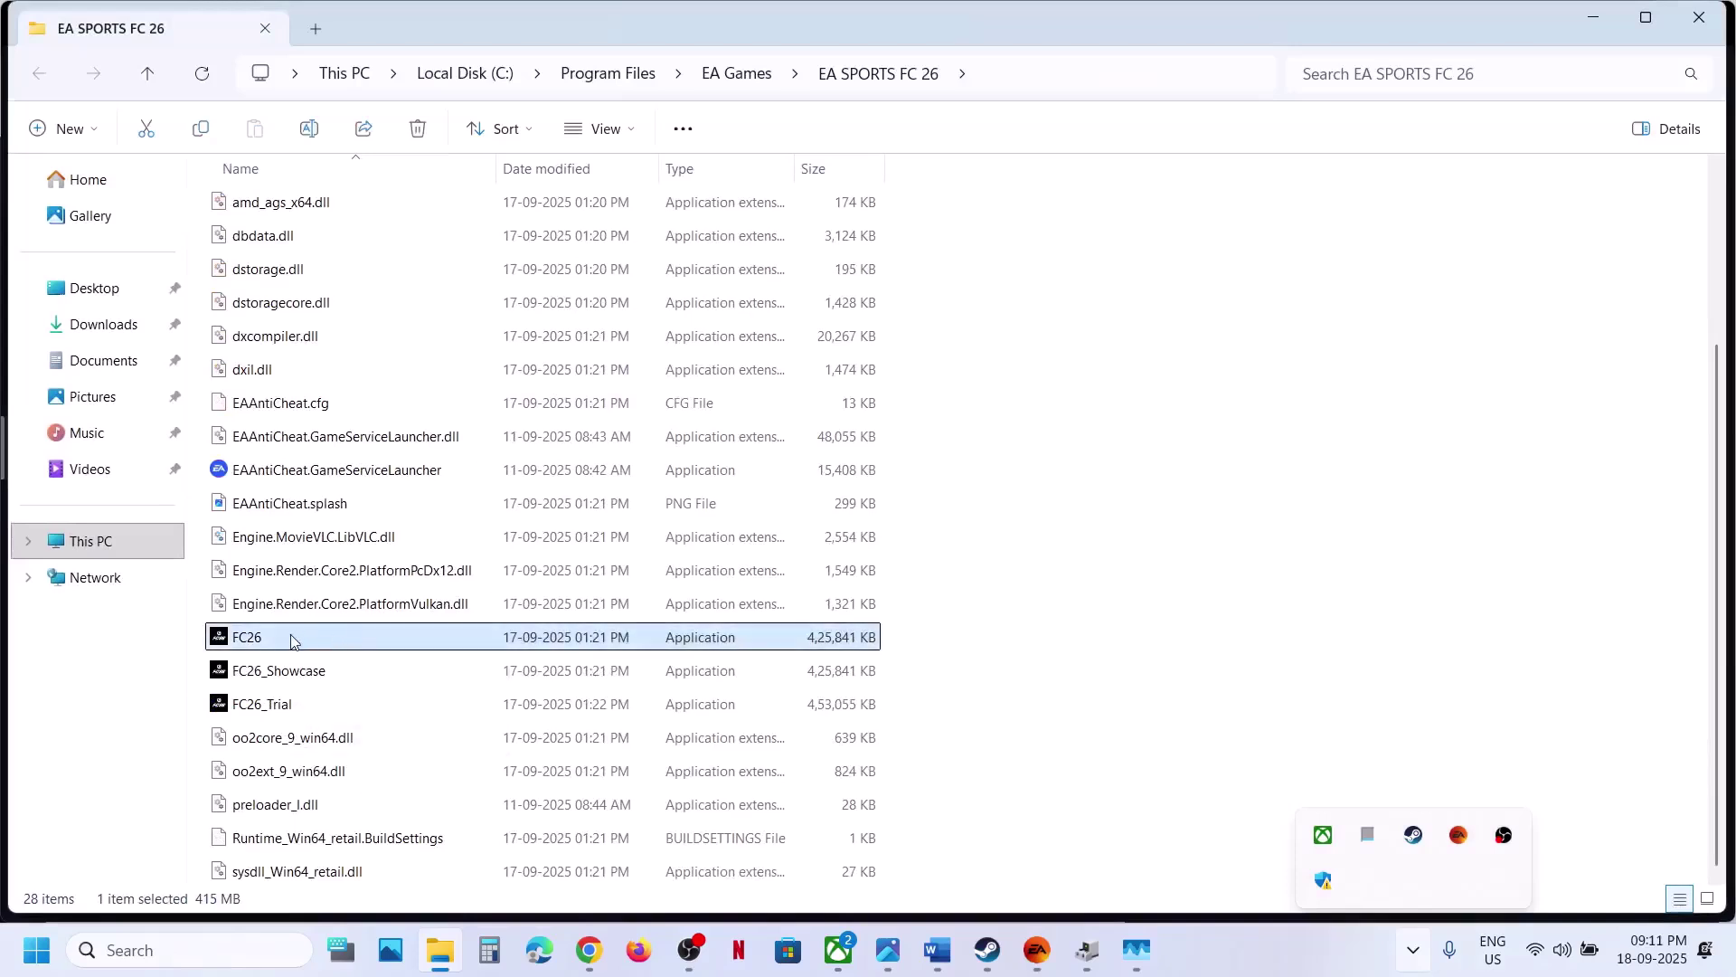
right_click(291, 640)
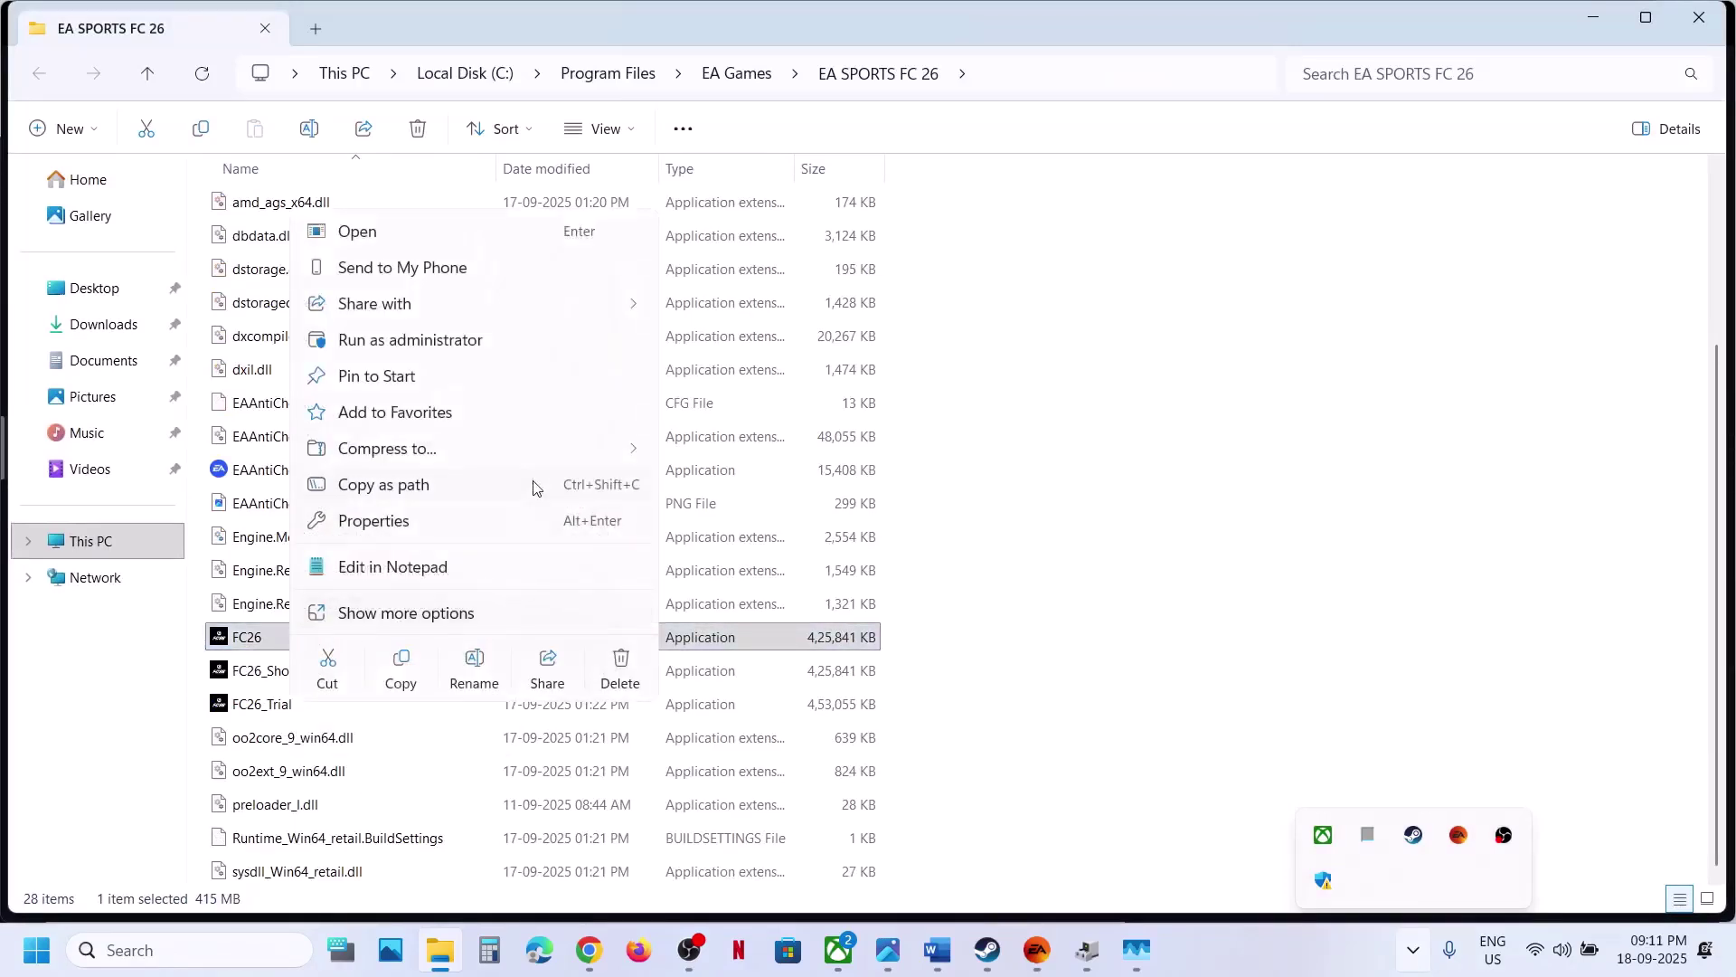
left_click(408, 521)
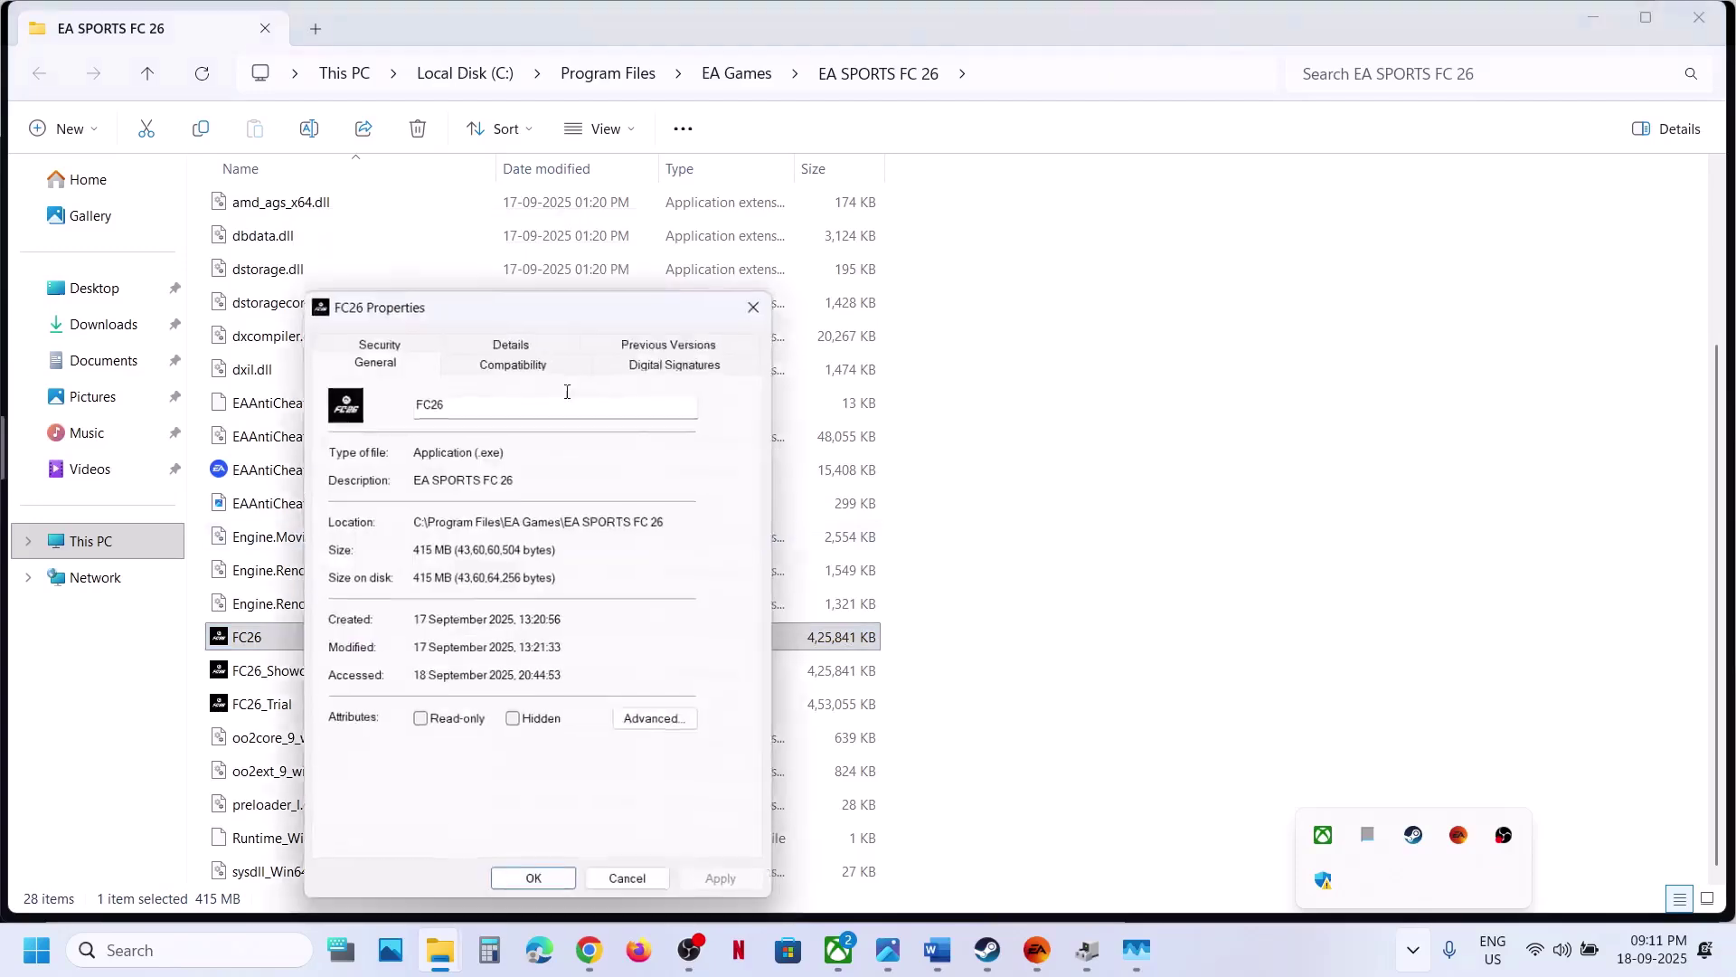
left_click(504, 357)
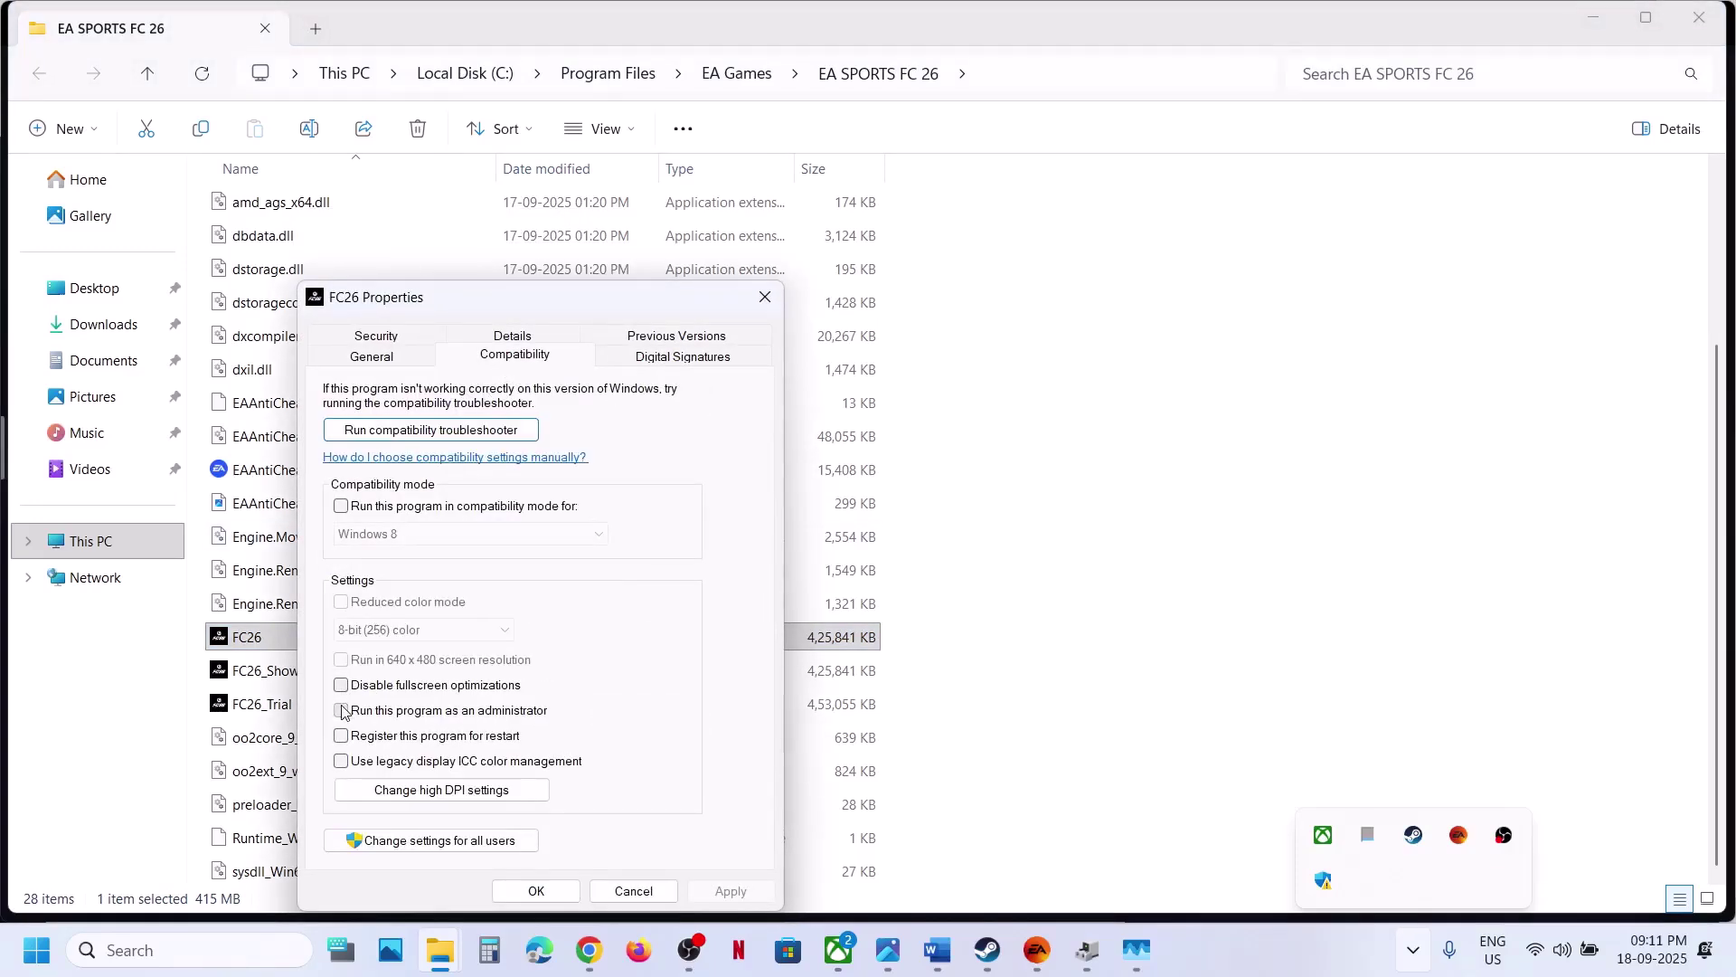
left_click(721, 893)
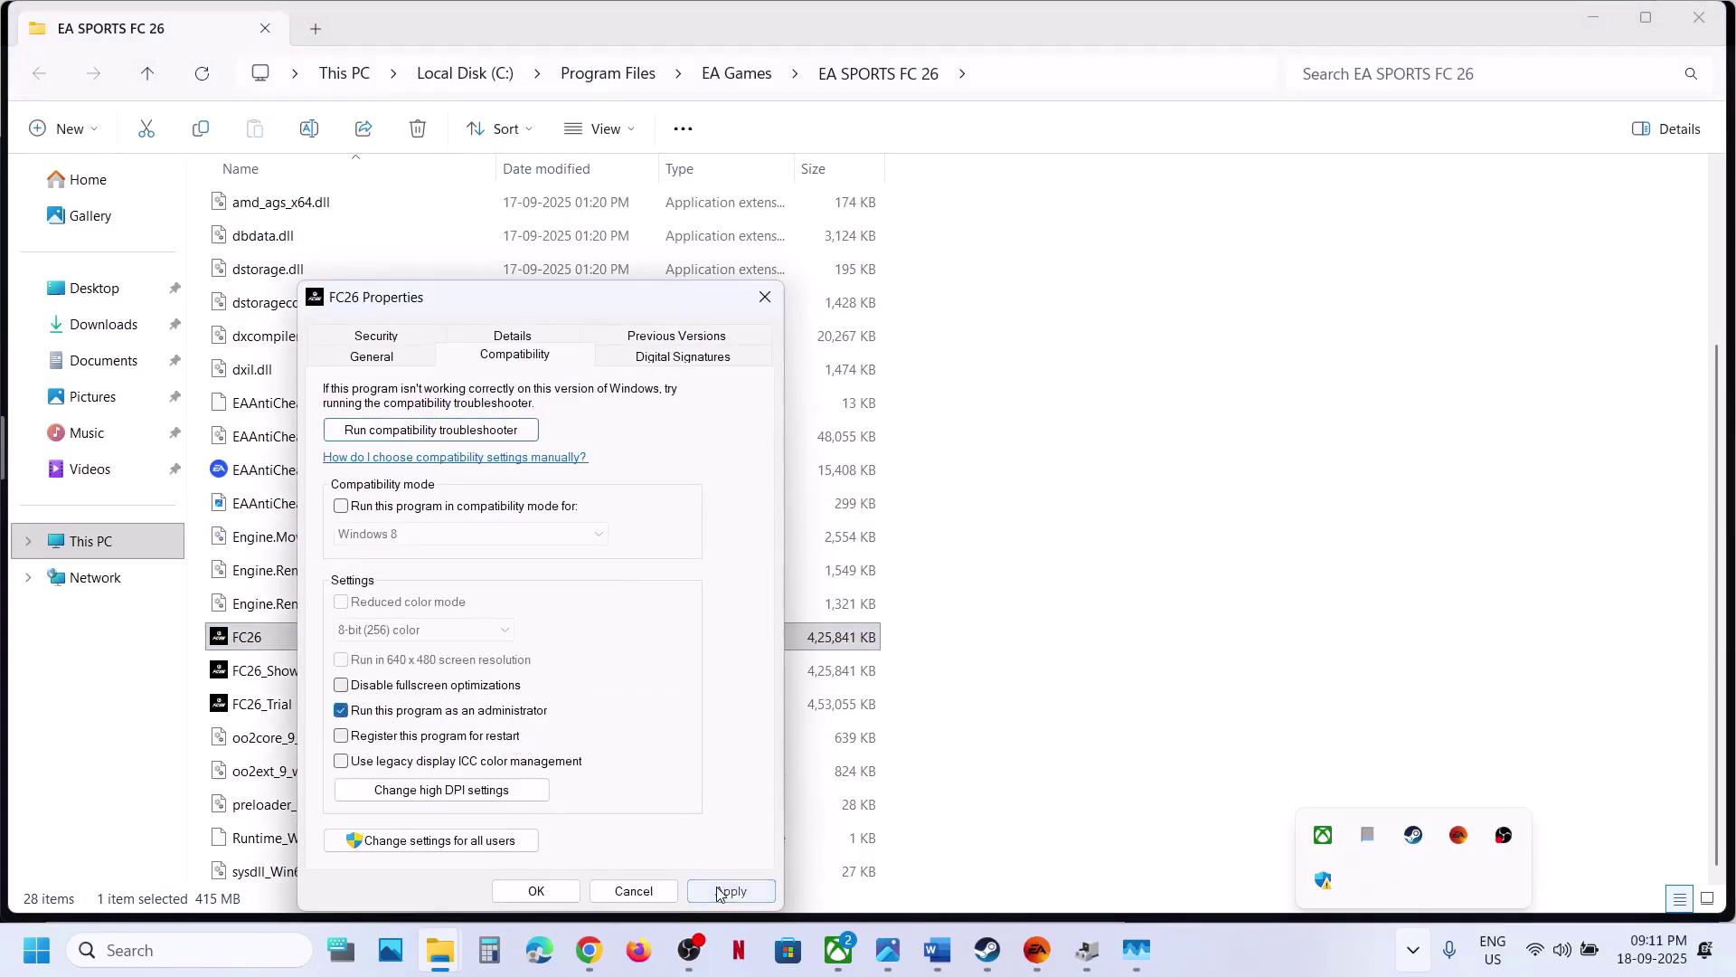
left_click(536, 891)
Step: Enable compatibility mode for FC26 with Windows 7 and apply it
right_click(283, 642)
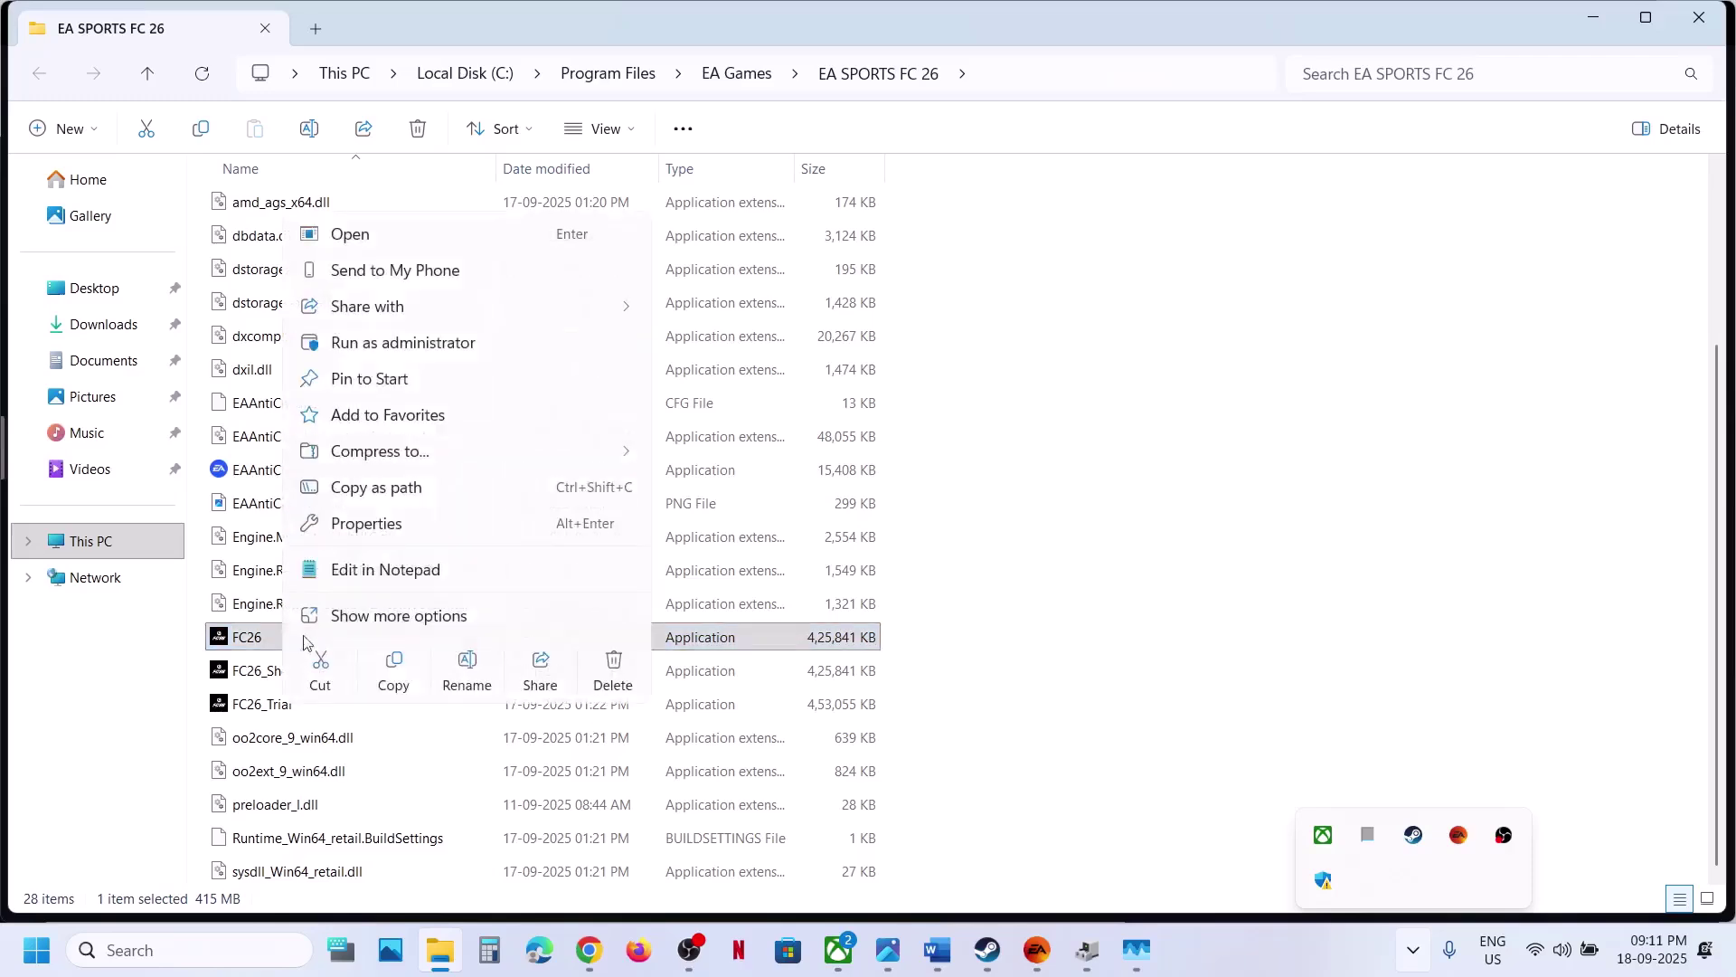
left_click(366, 523)
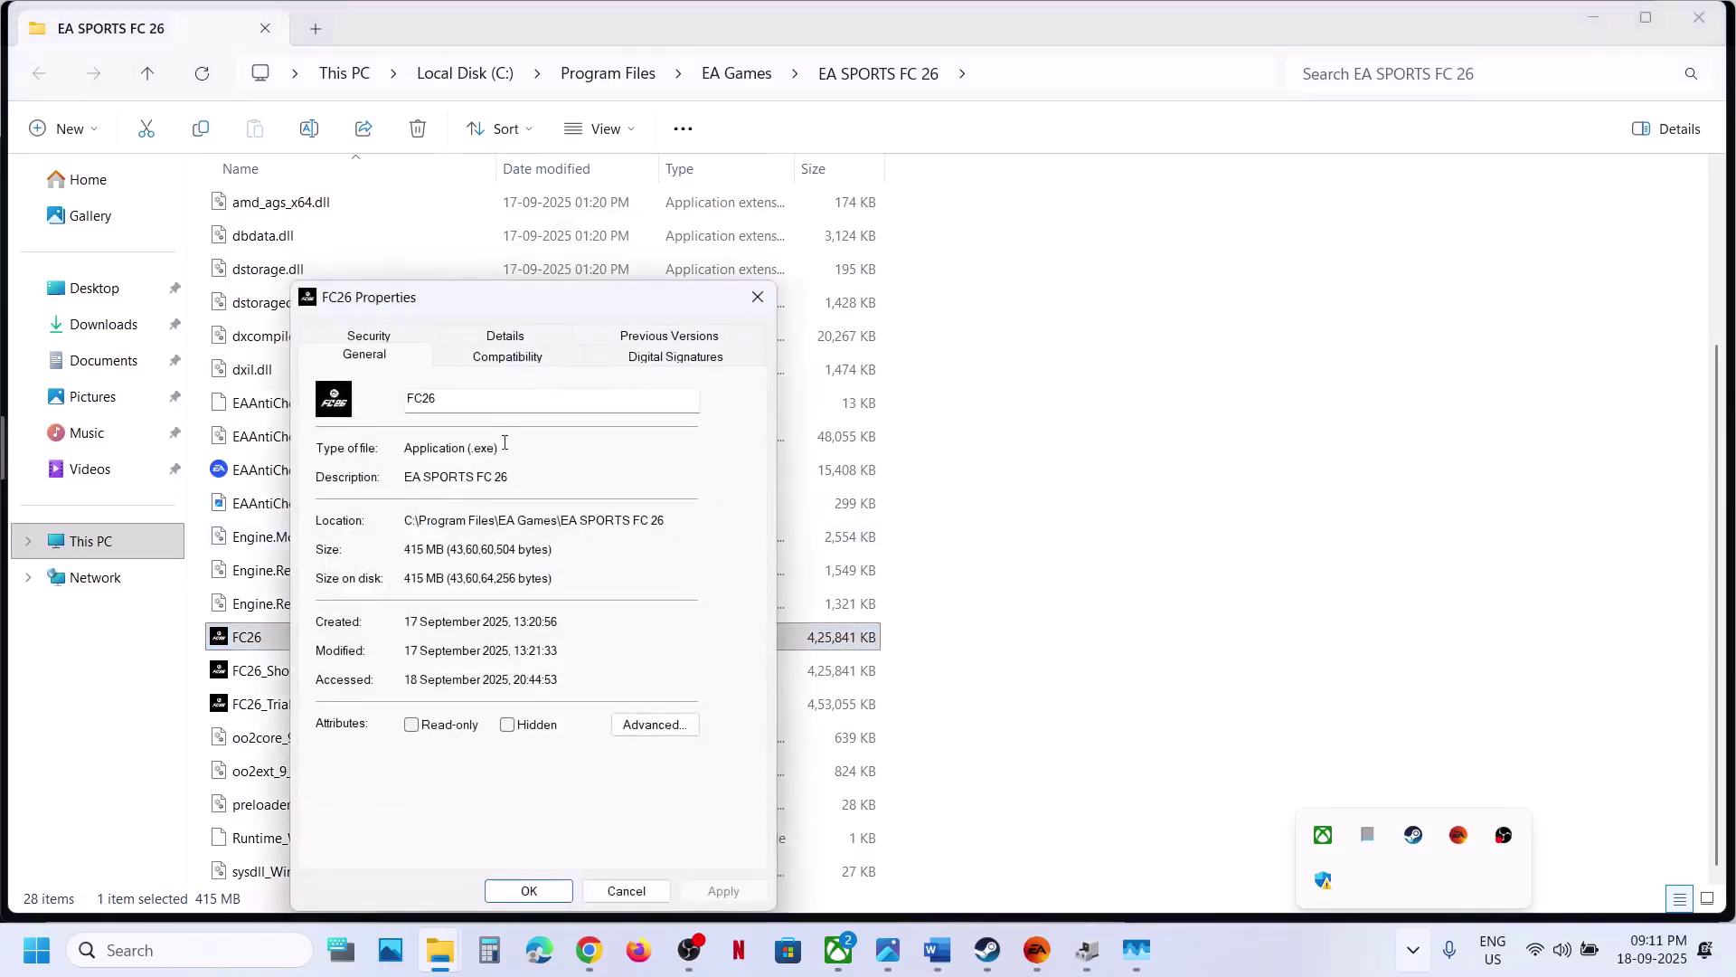
left_click(481, 362)
left_click(333, 506)
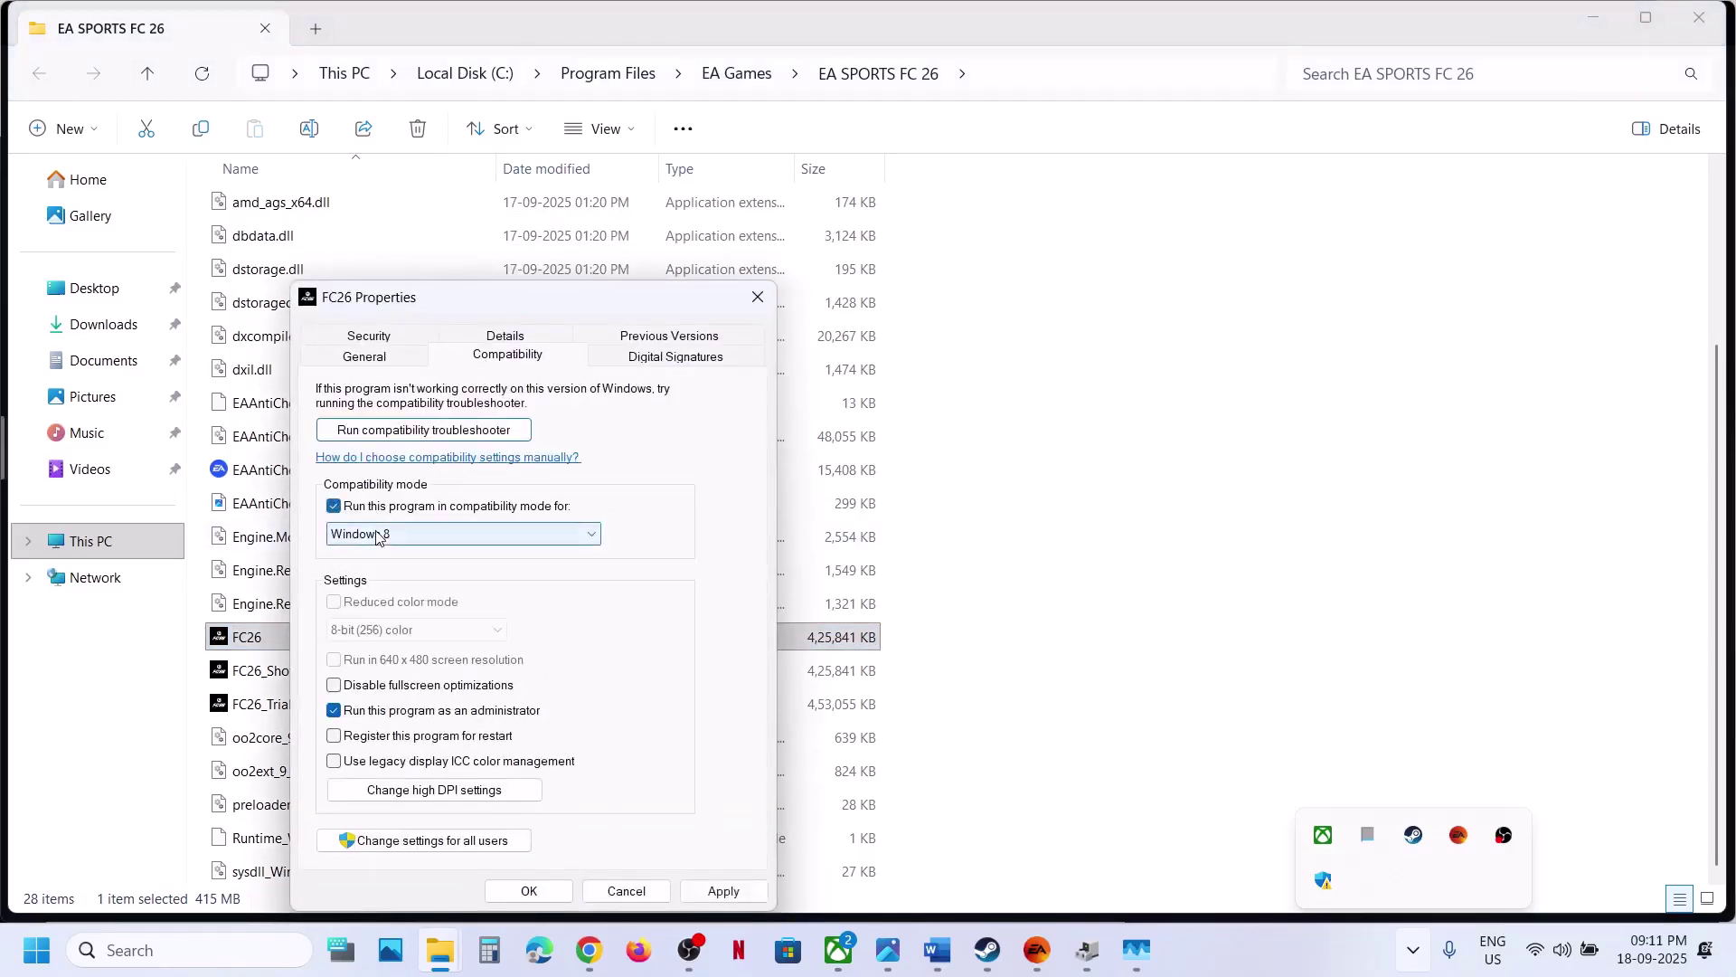
left_click(720, 891)
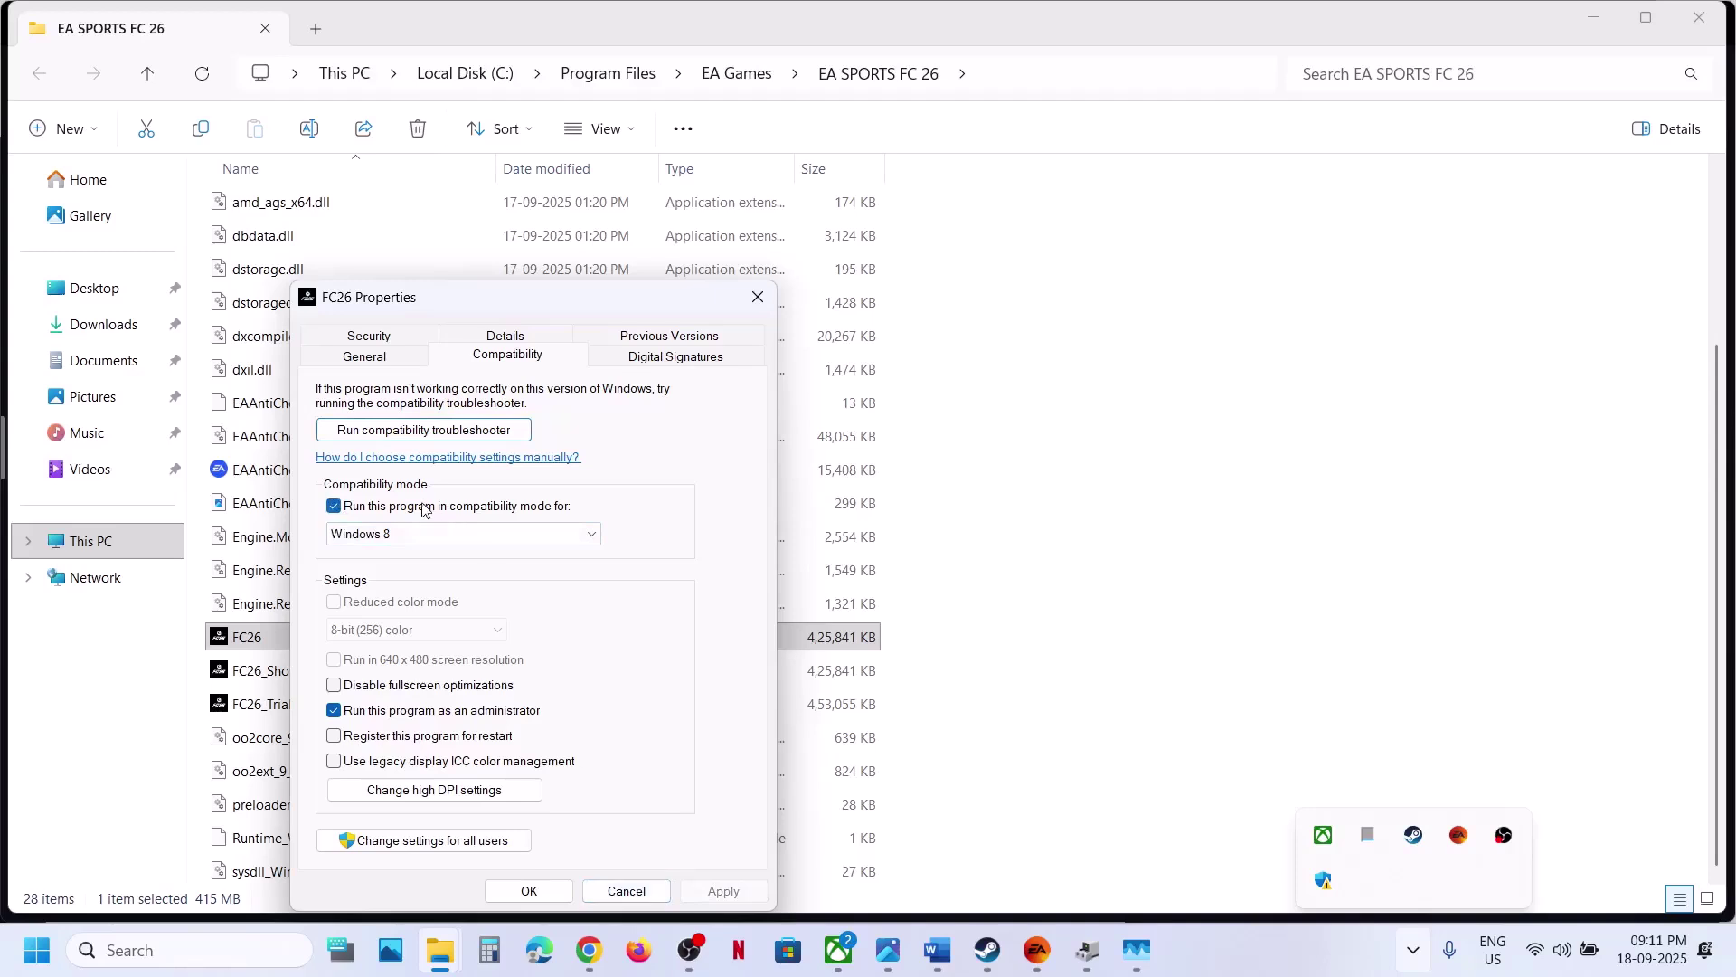
left_click(413, 534)
left_click(398, 599)
left_click(723, 891)
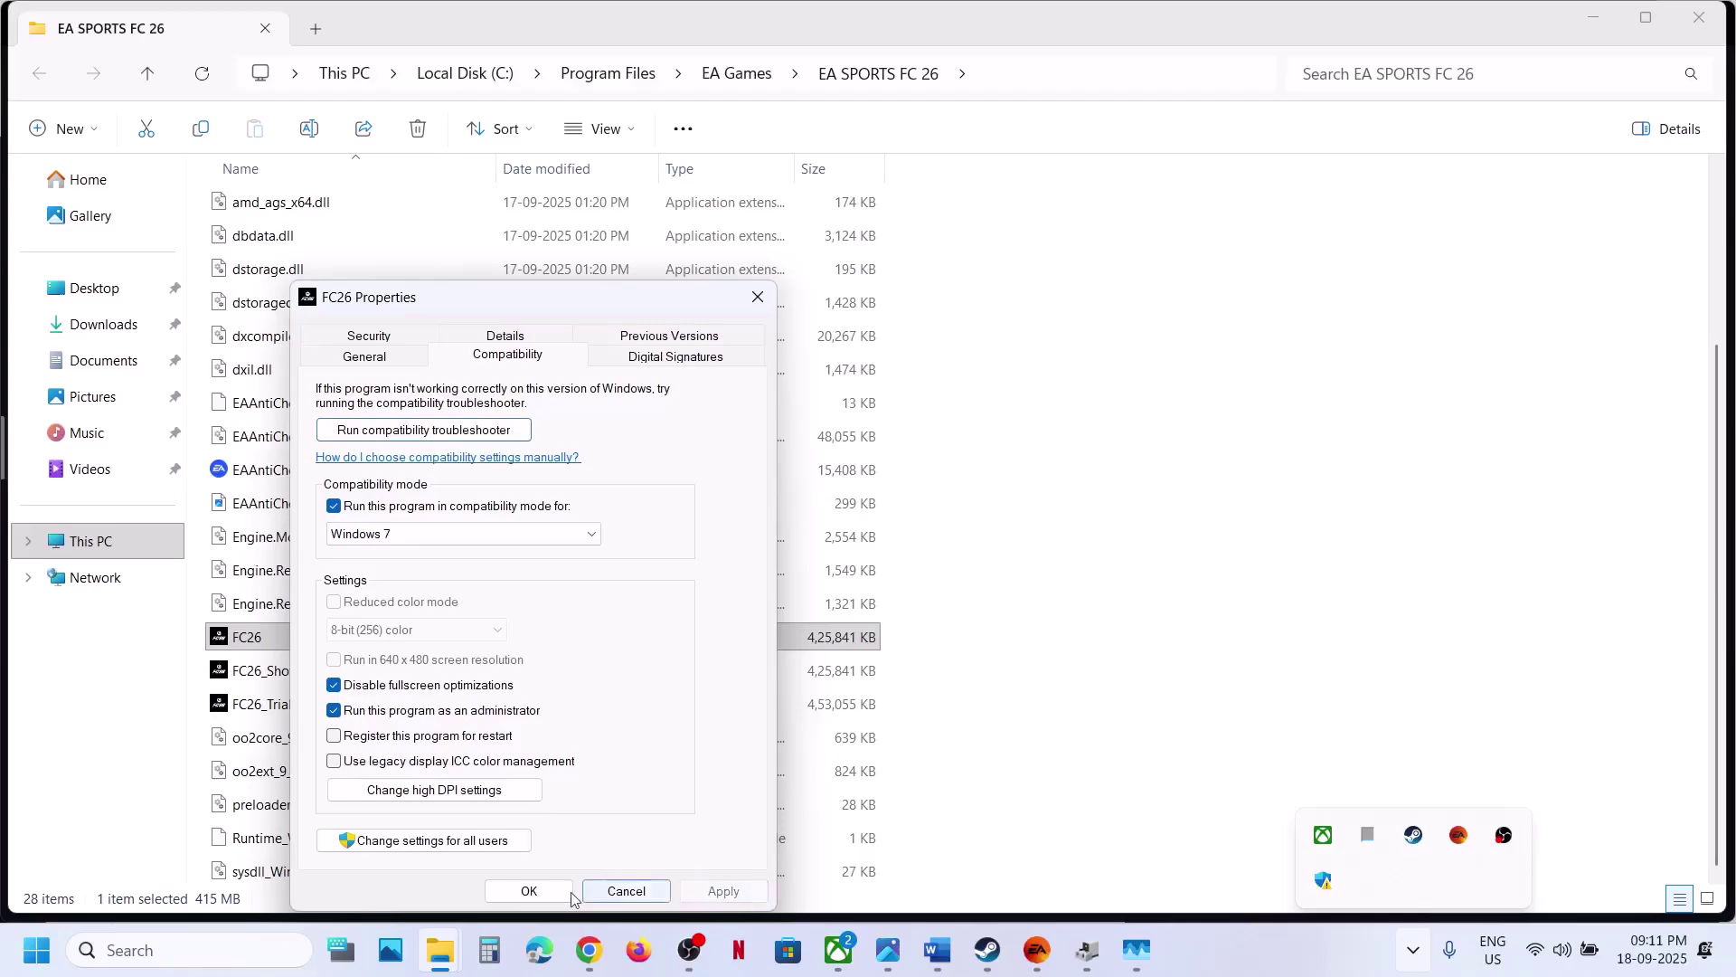
left_click(529, 890)
Step: Clear FC26's compatibility settings and apply the reverted options
right_click(290, 647)
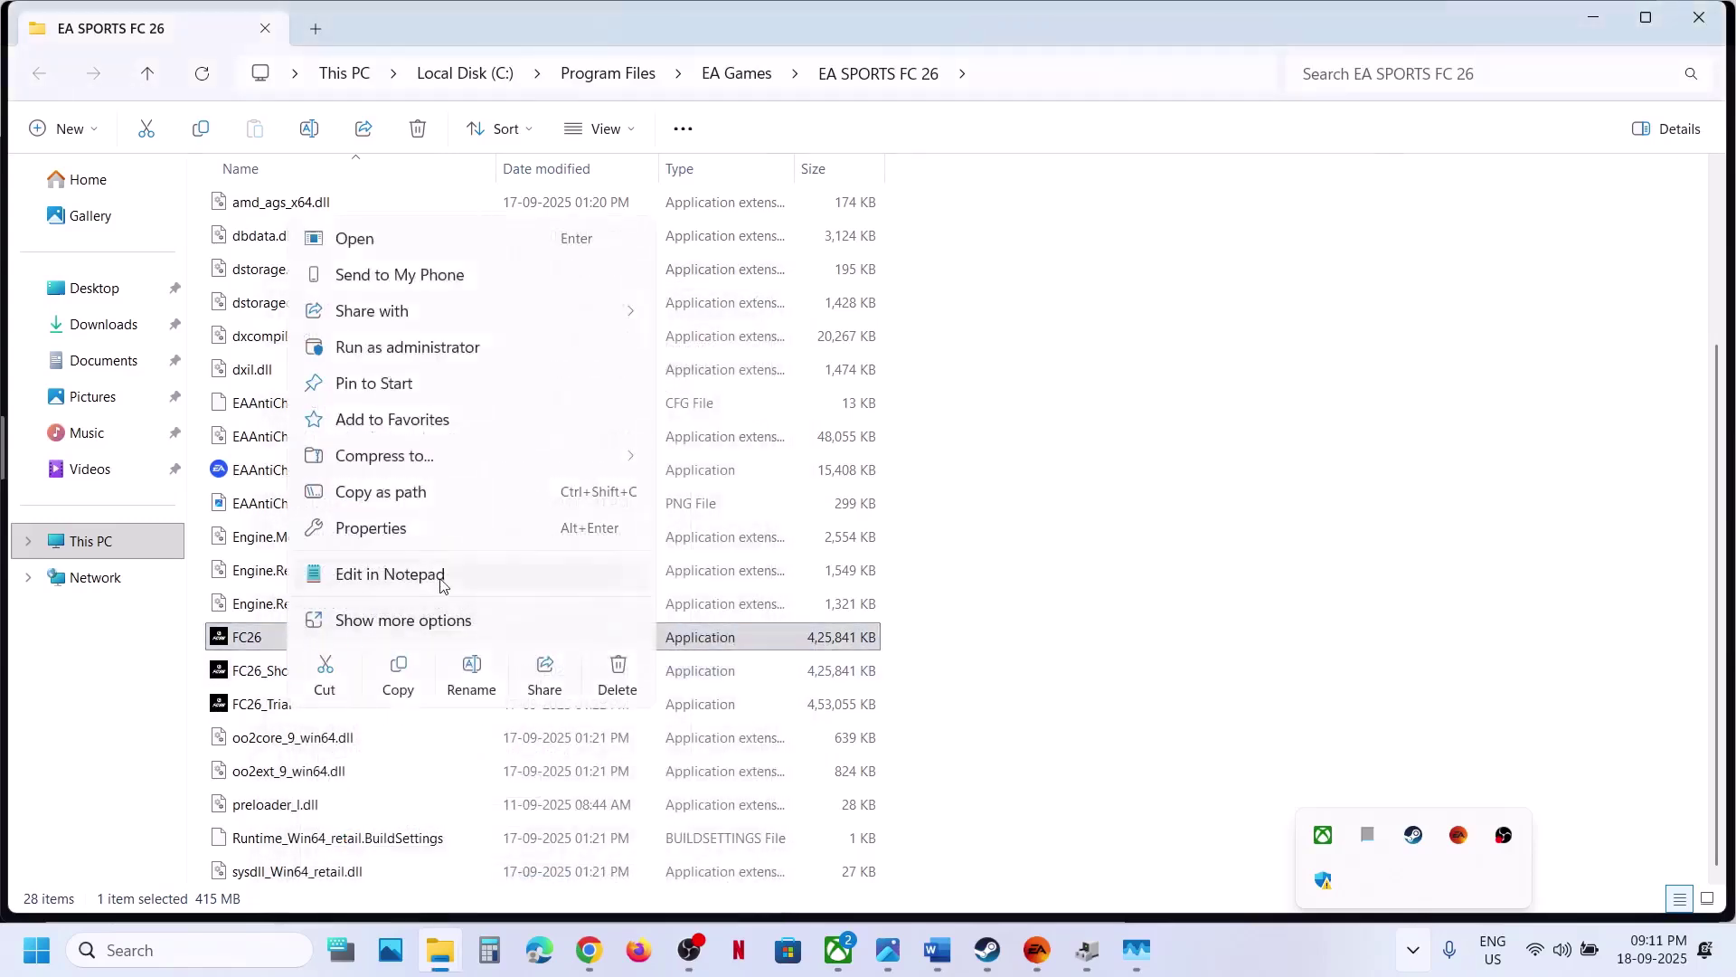
left_click(394, 528)
left_click(470, 360)
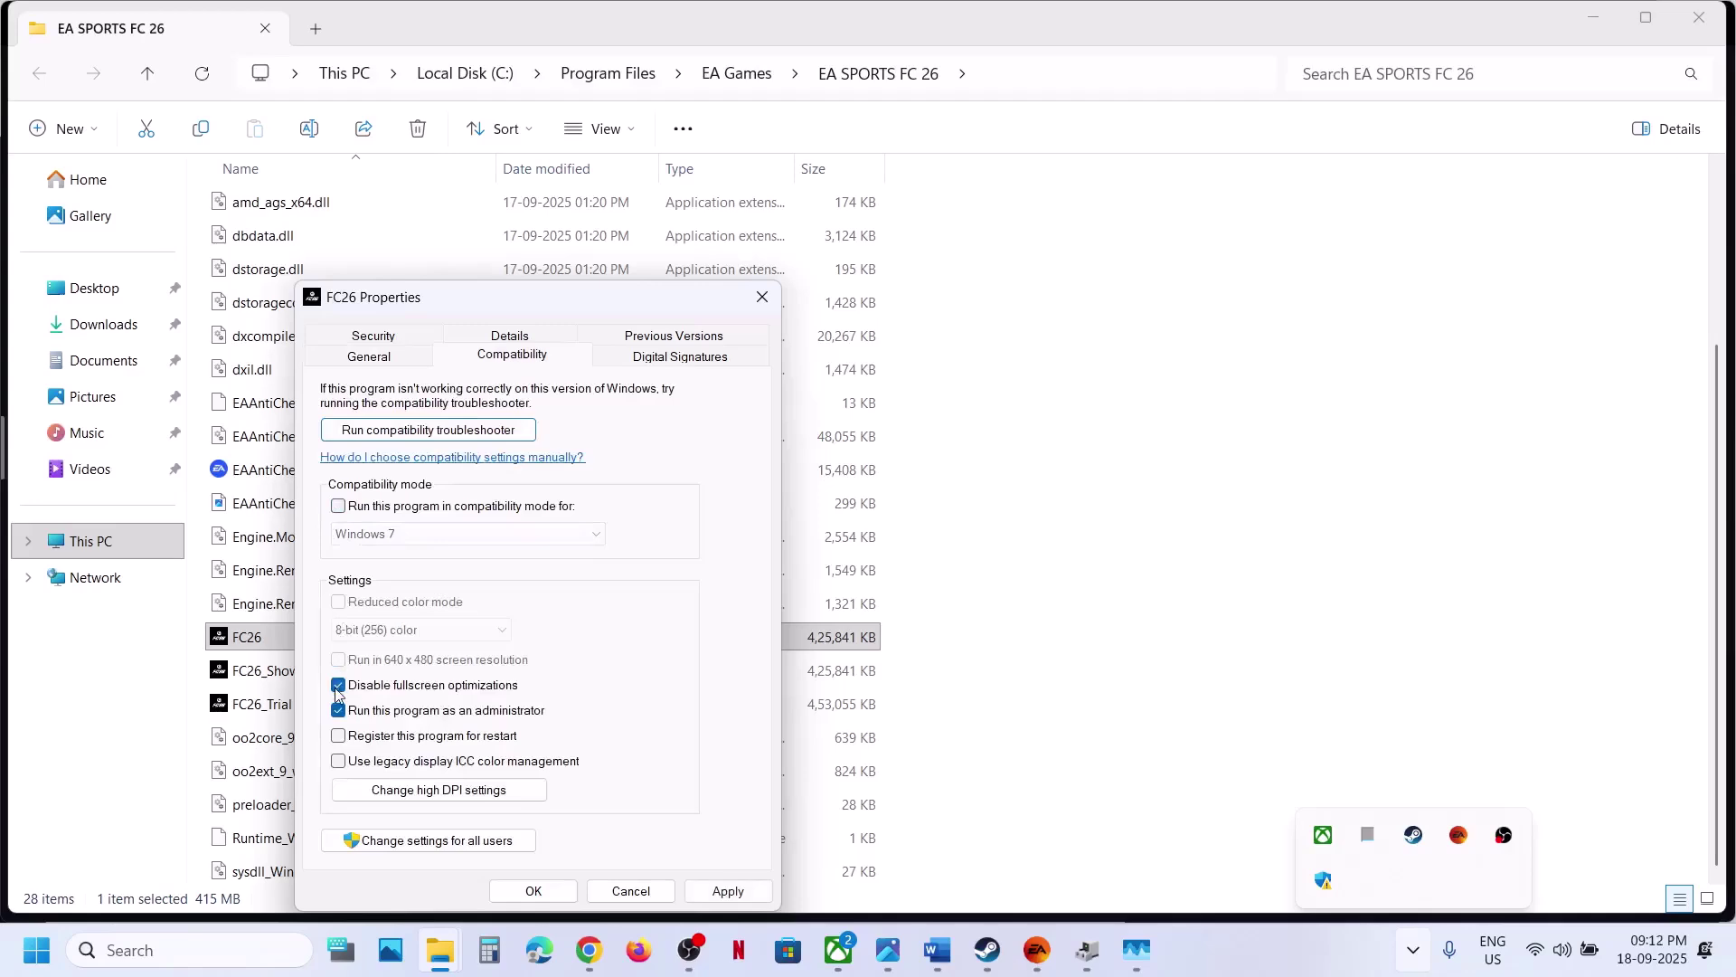
left_click(719, 889)
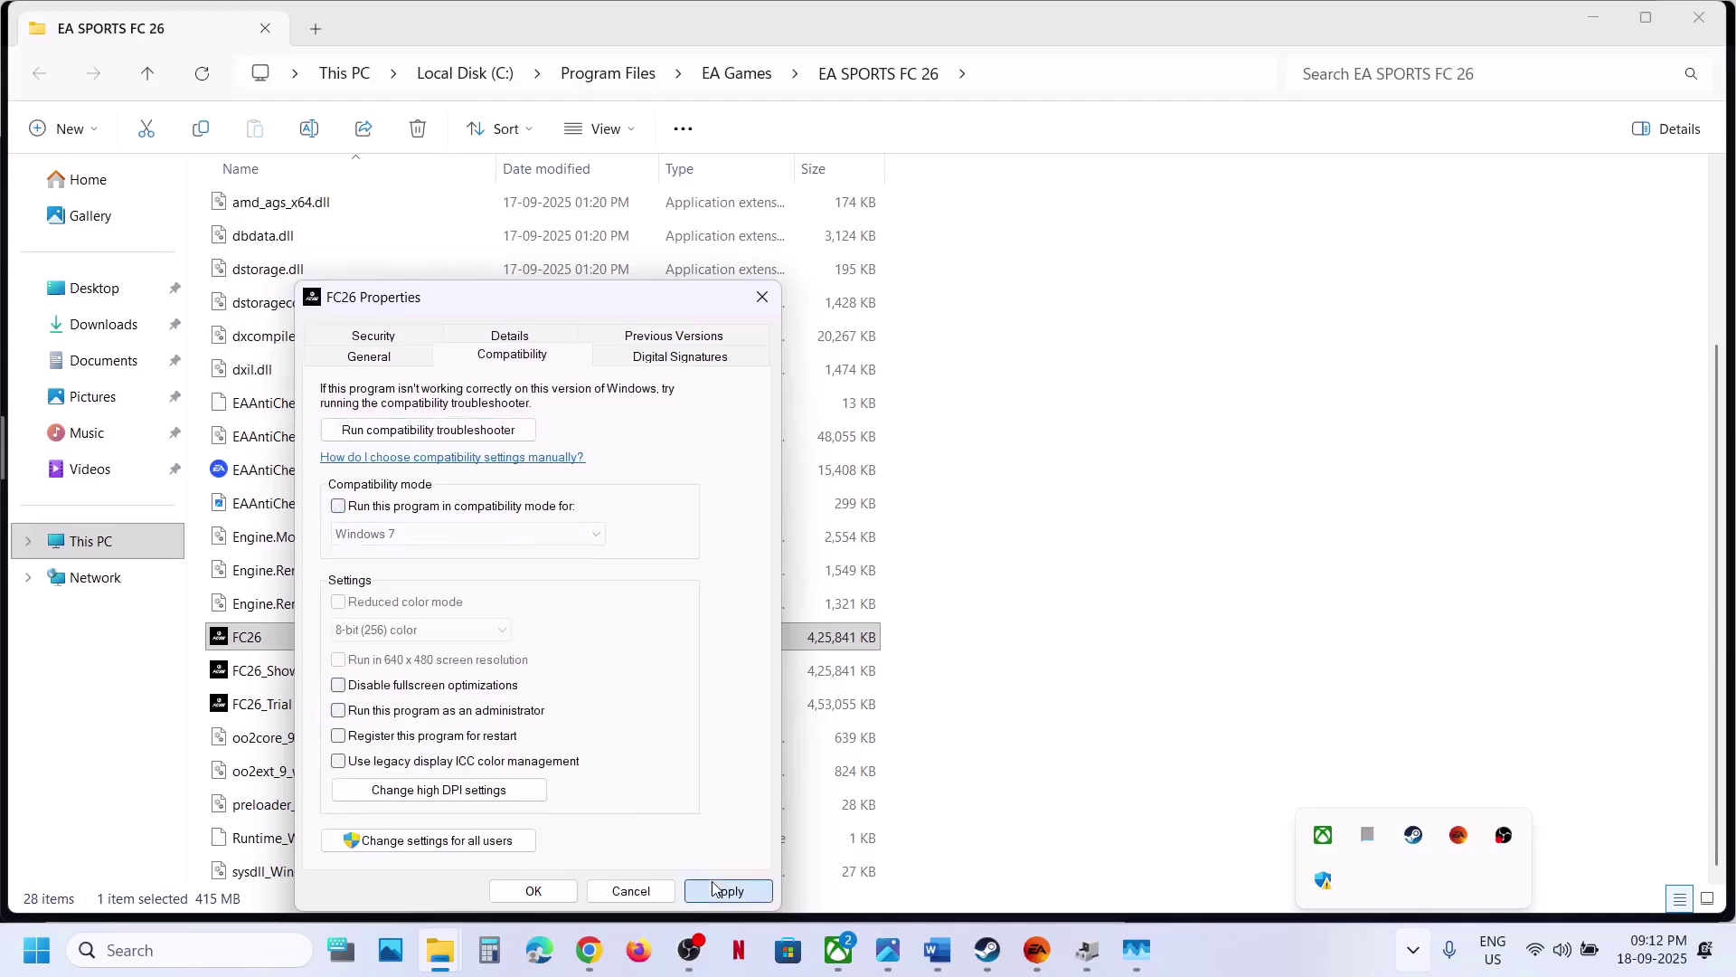
left_click(532, 891)
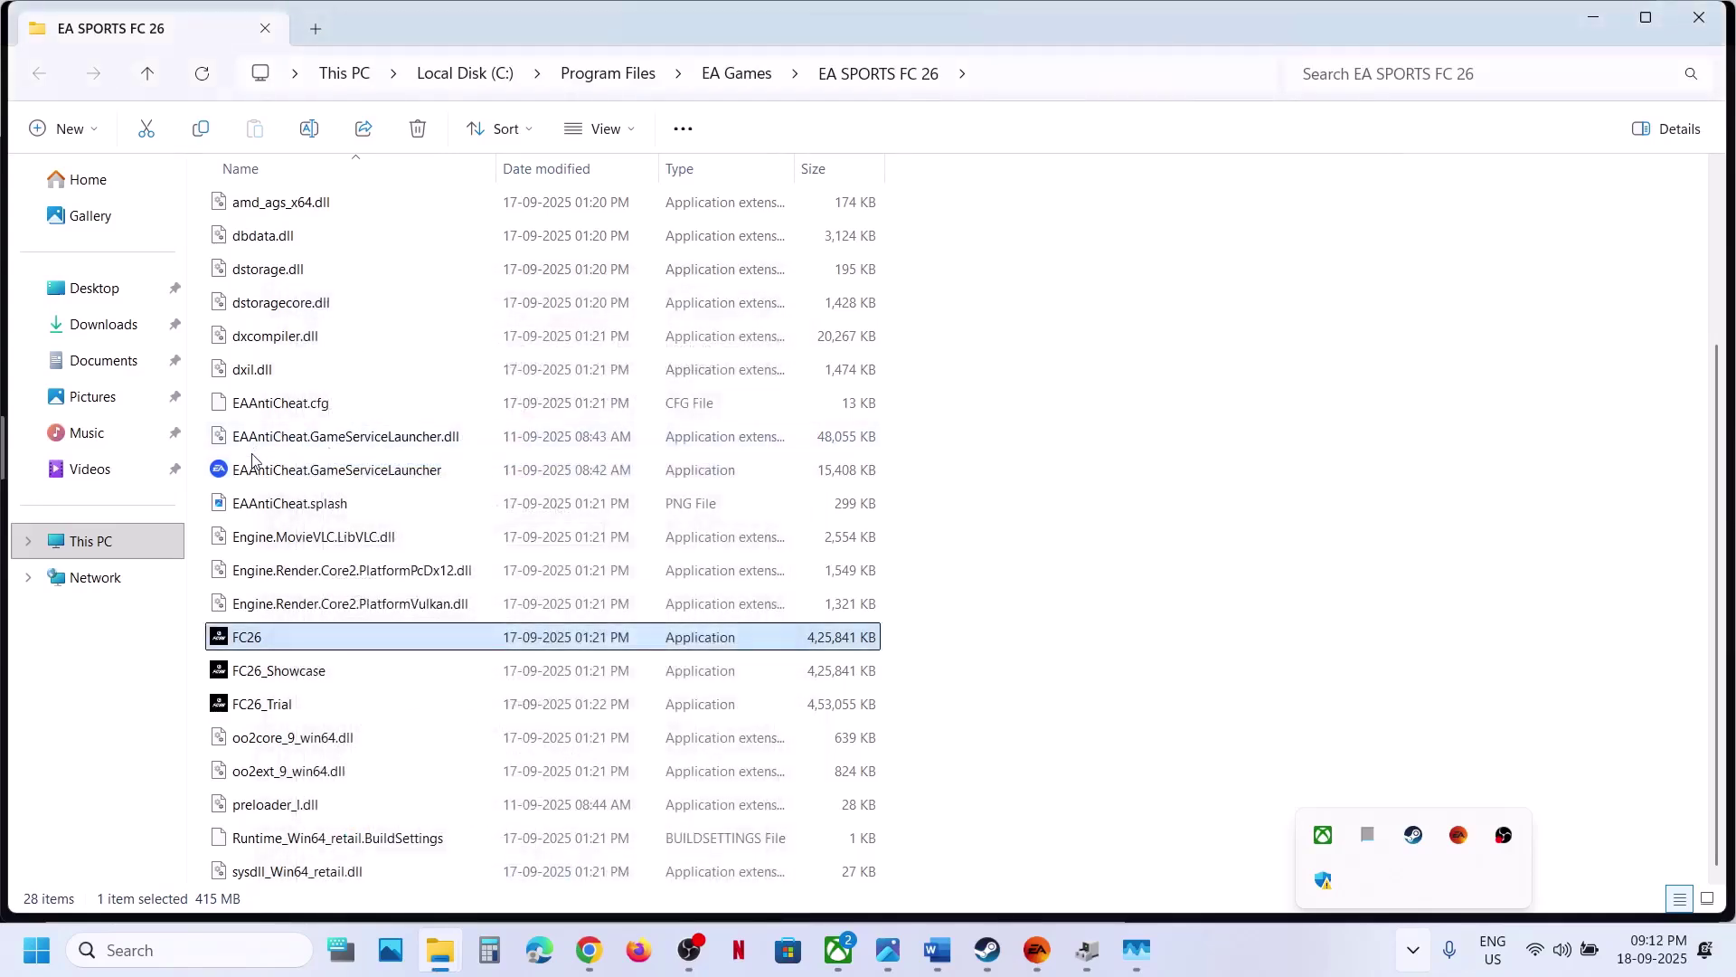
Step: Right-click EAAntiCheat.GameServiceLauncher, then close the game folder window
left_click(315, 471)
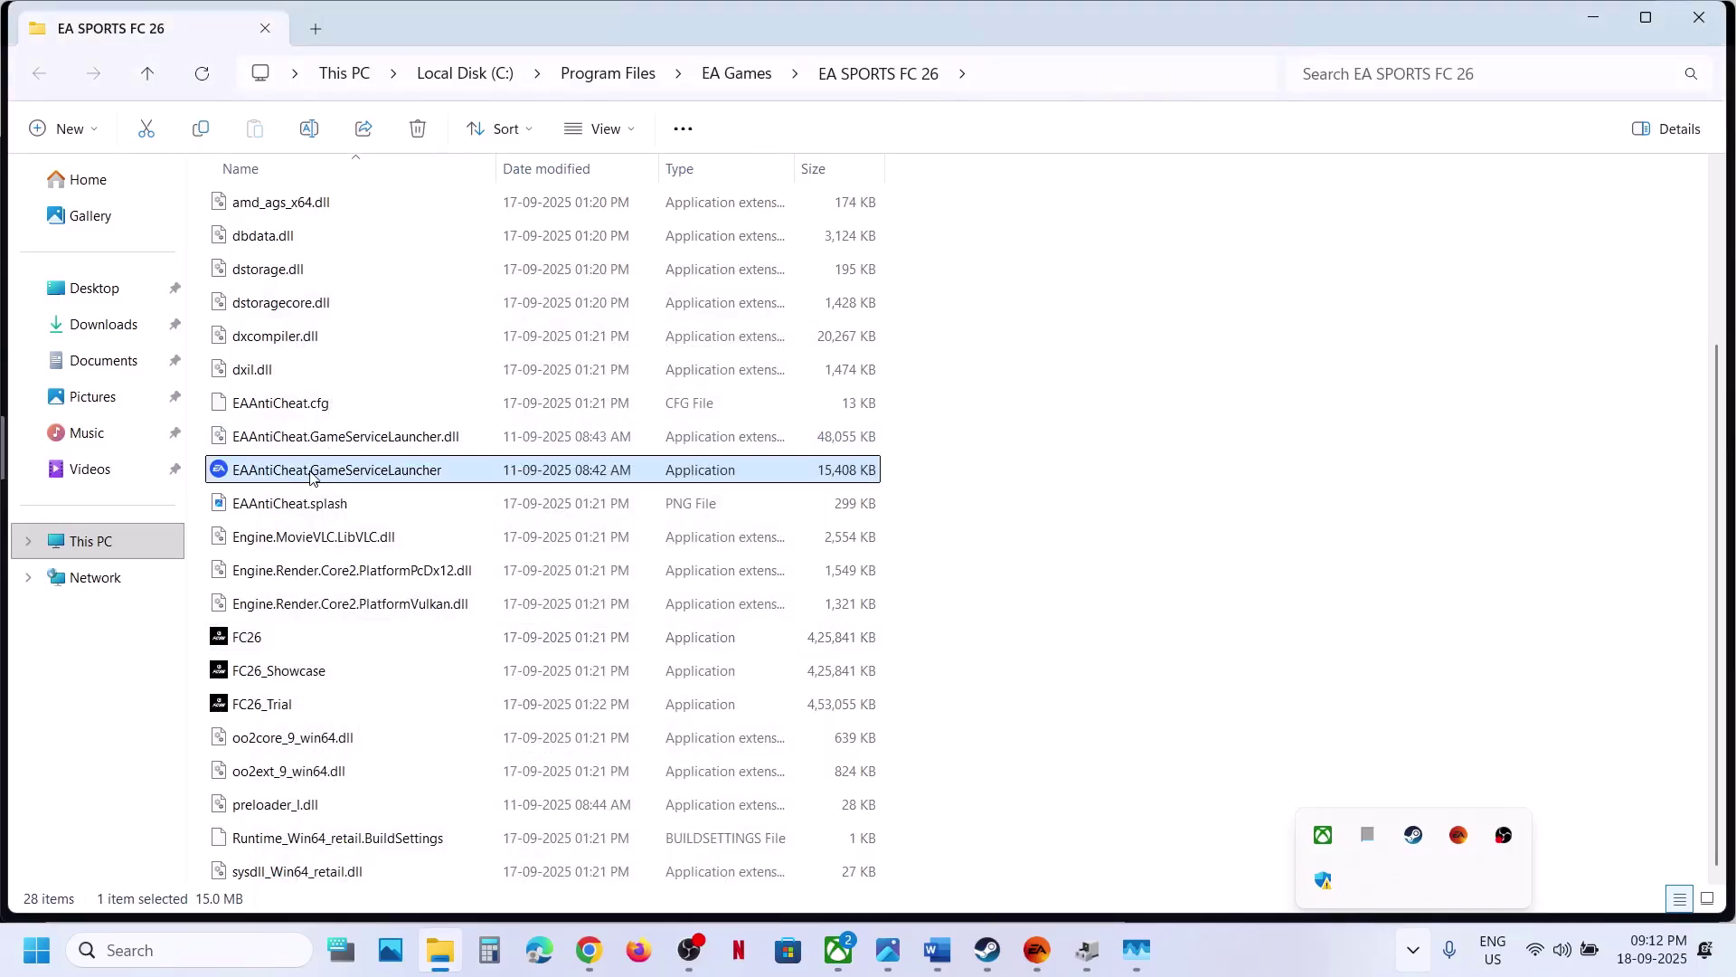
right_click(311, 477)
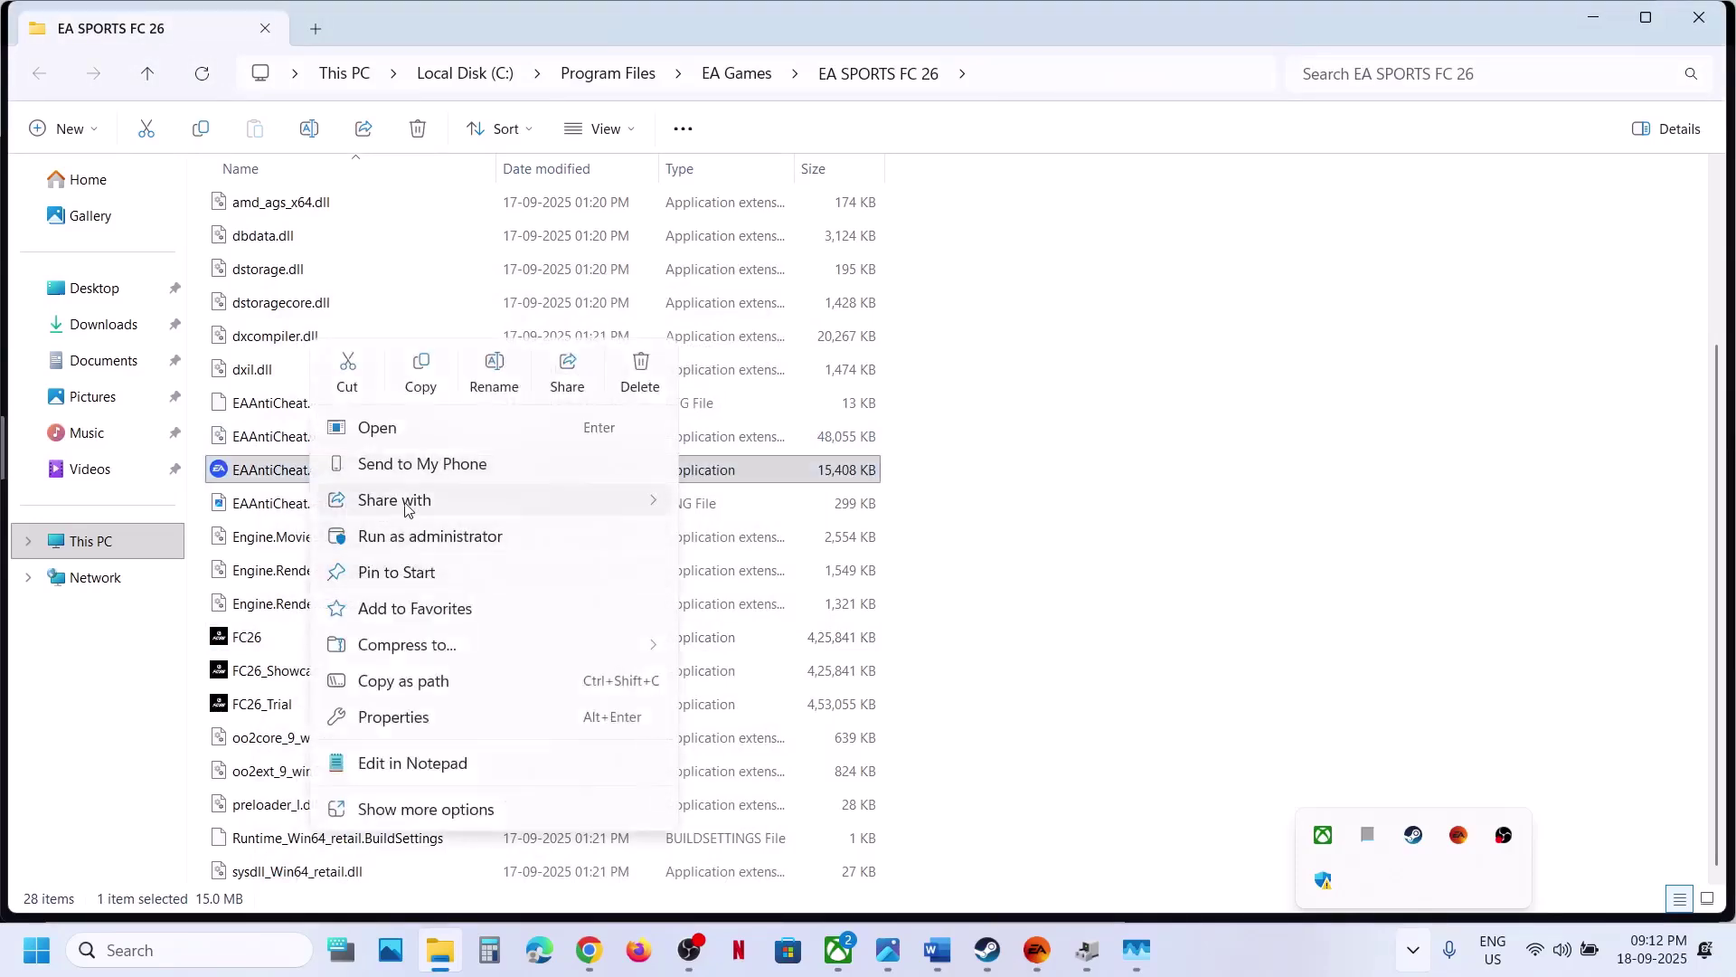
left_click(1709, 31)
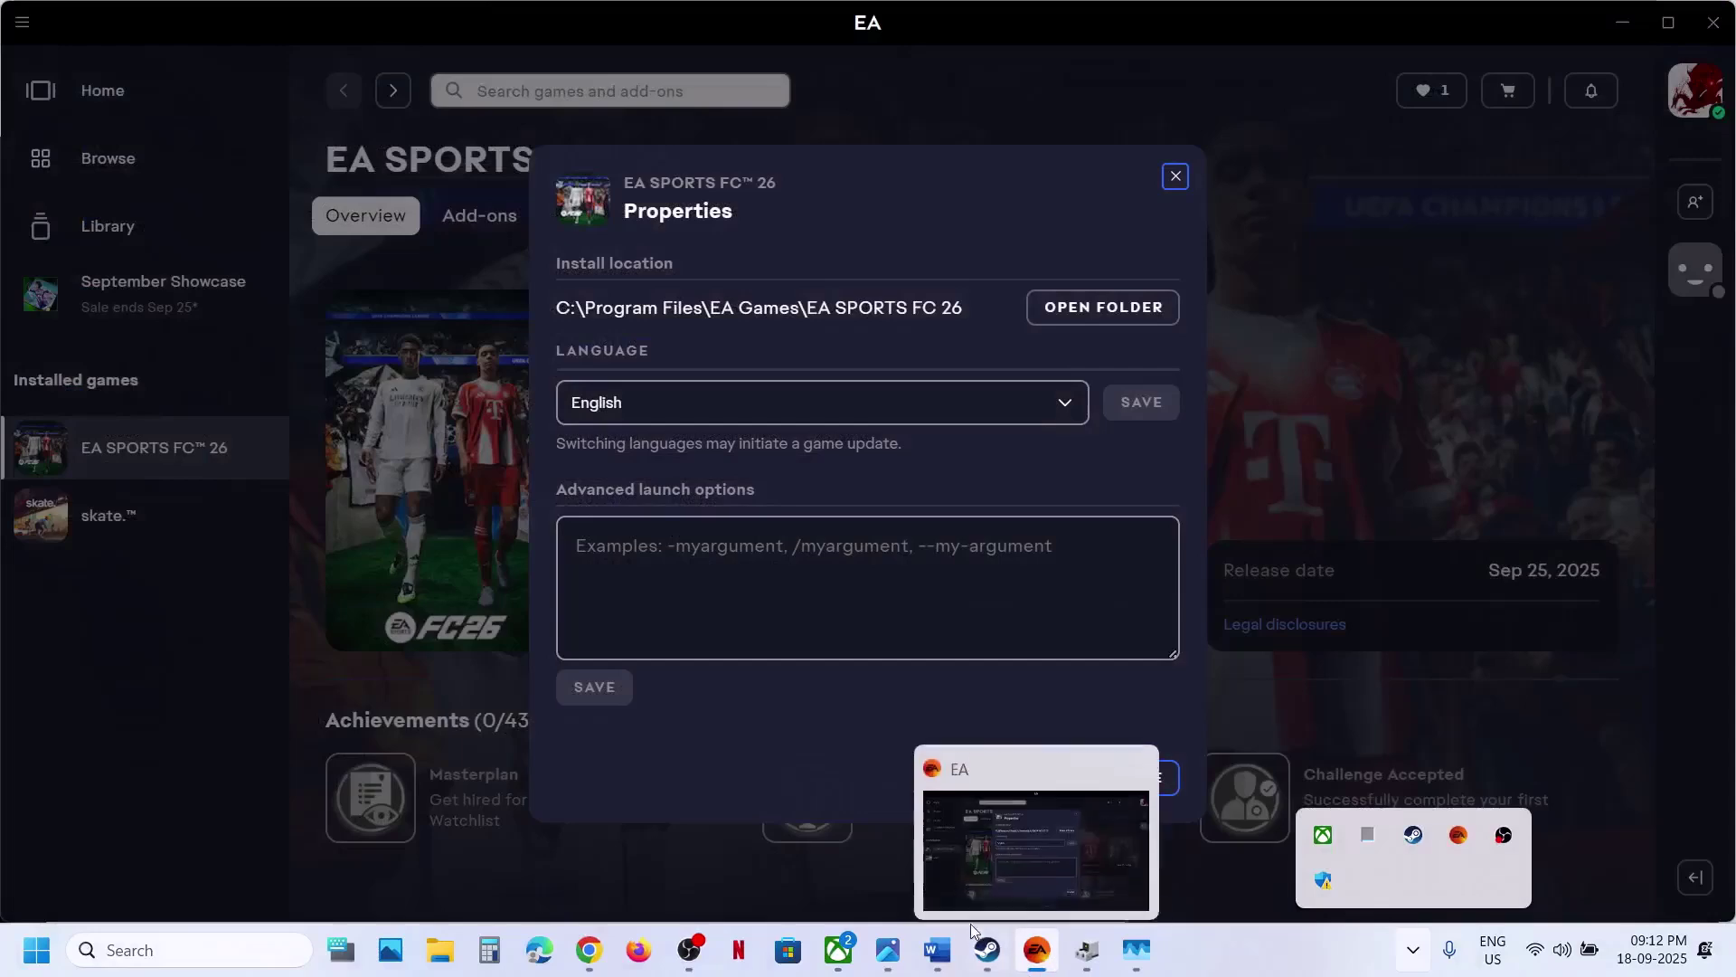
Step: Copy 'EA App' from the Step 6 notes and search it in a new Chrome tab
left_click(937, 949)
scroll(650, 500, "down", 3)
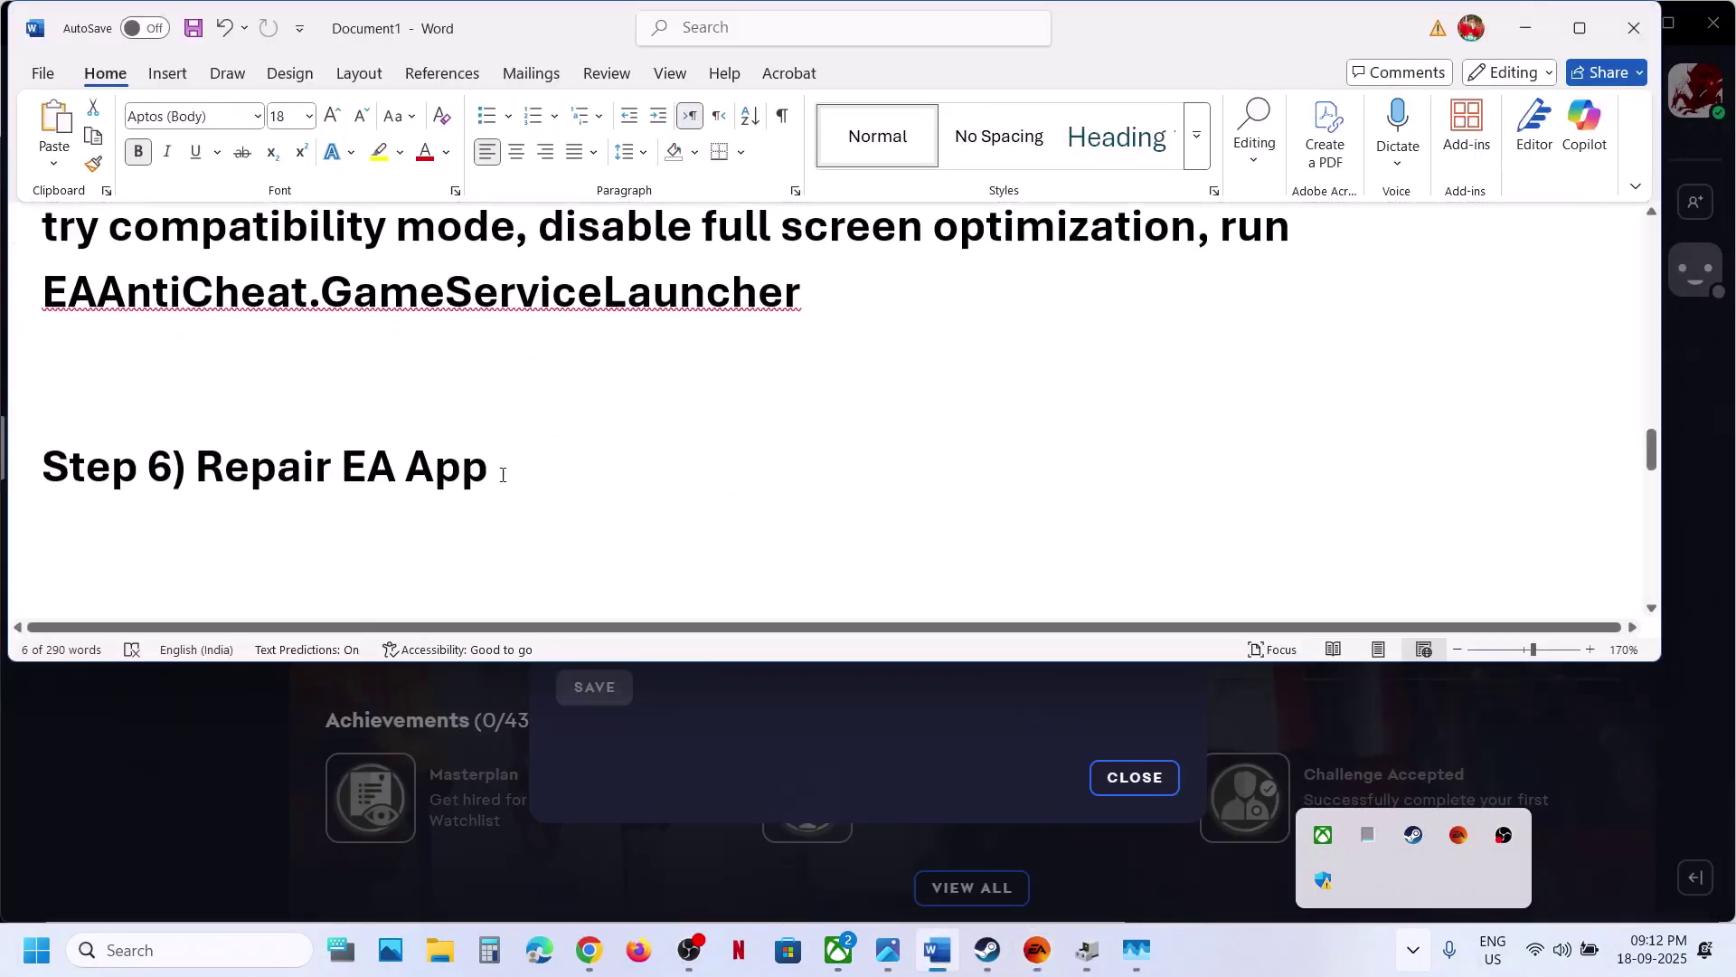
left_click_drag(451, 468, 367, 460)
key("ctrl+c")
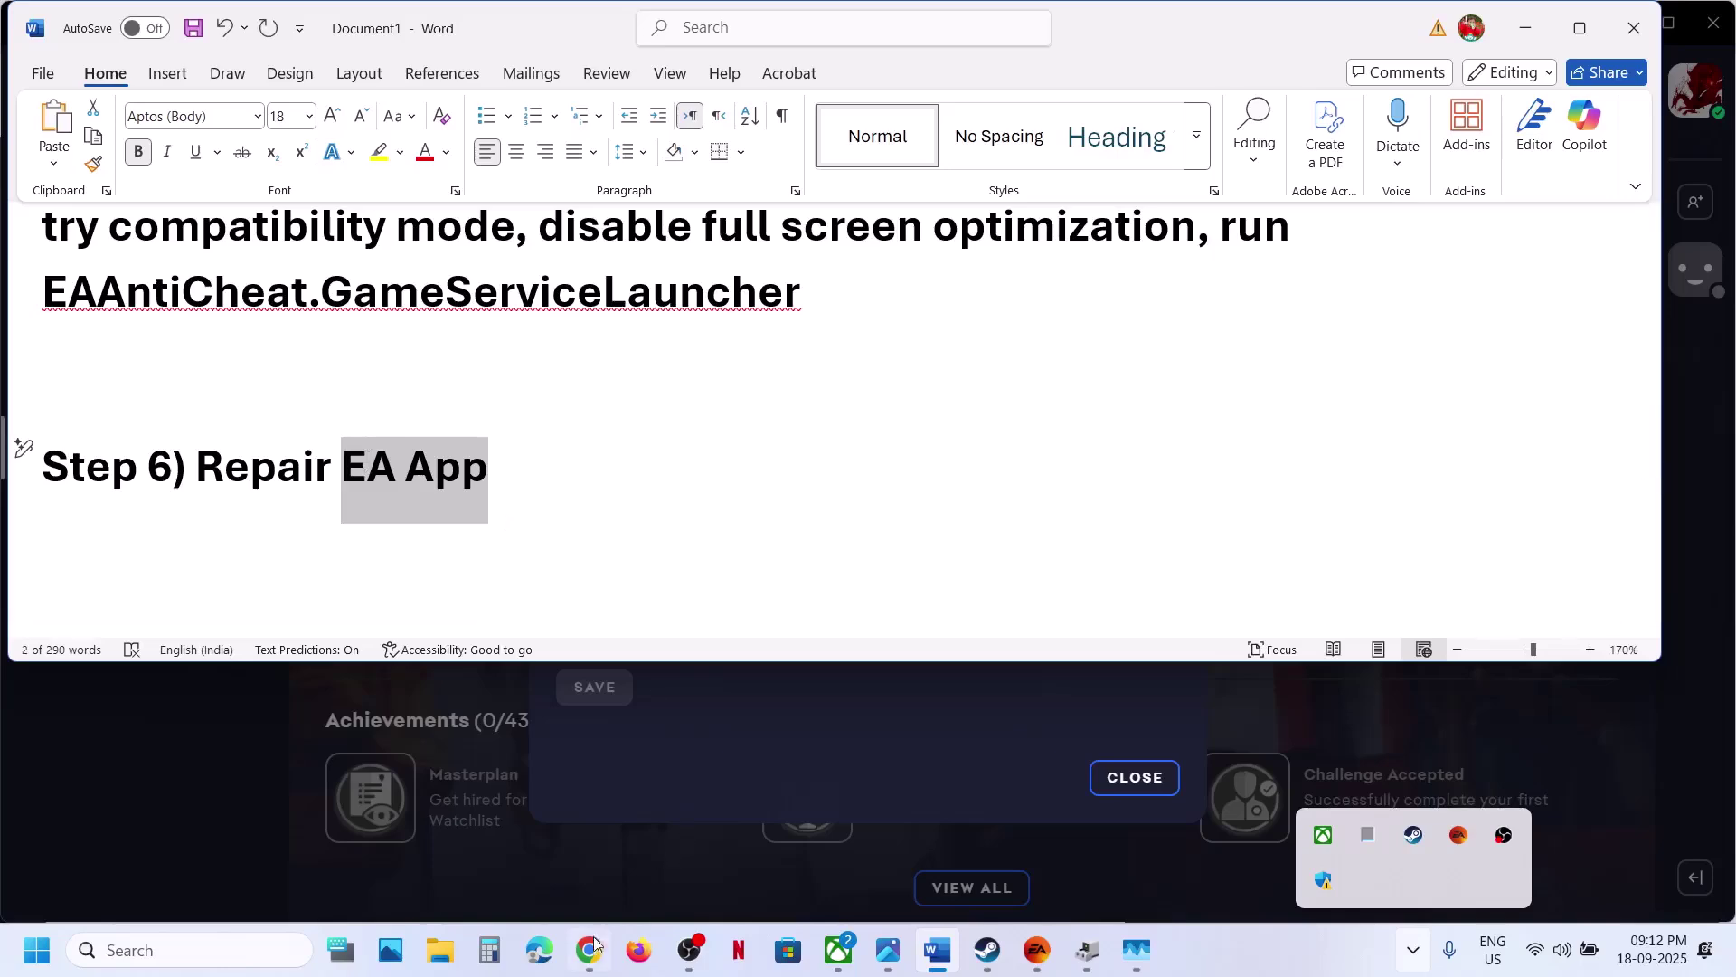
left_click(587, 951)
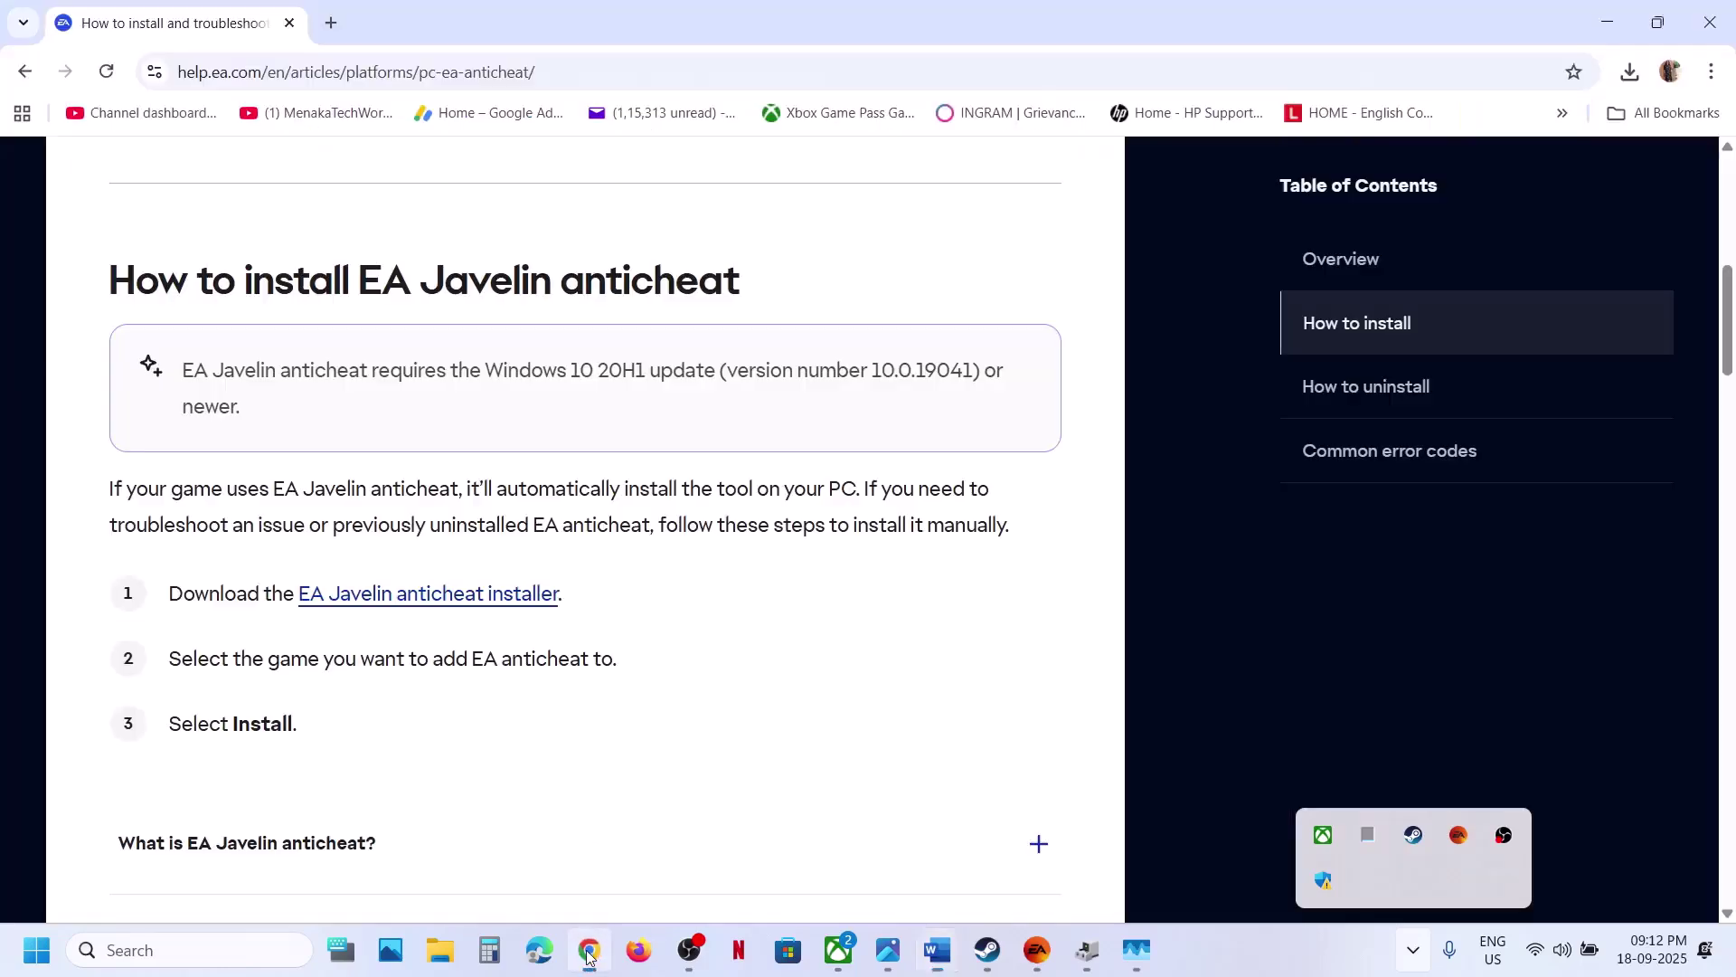
left_click(331, 25)
key("ctrl+v")
key("Return")
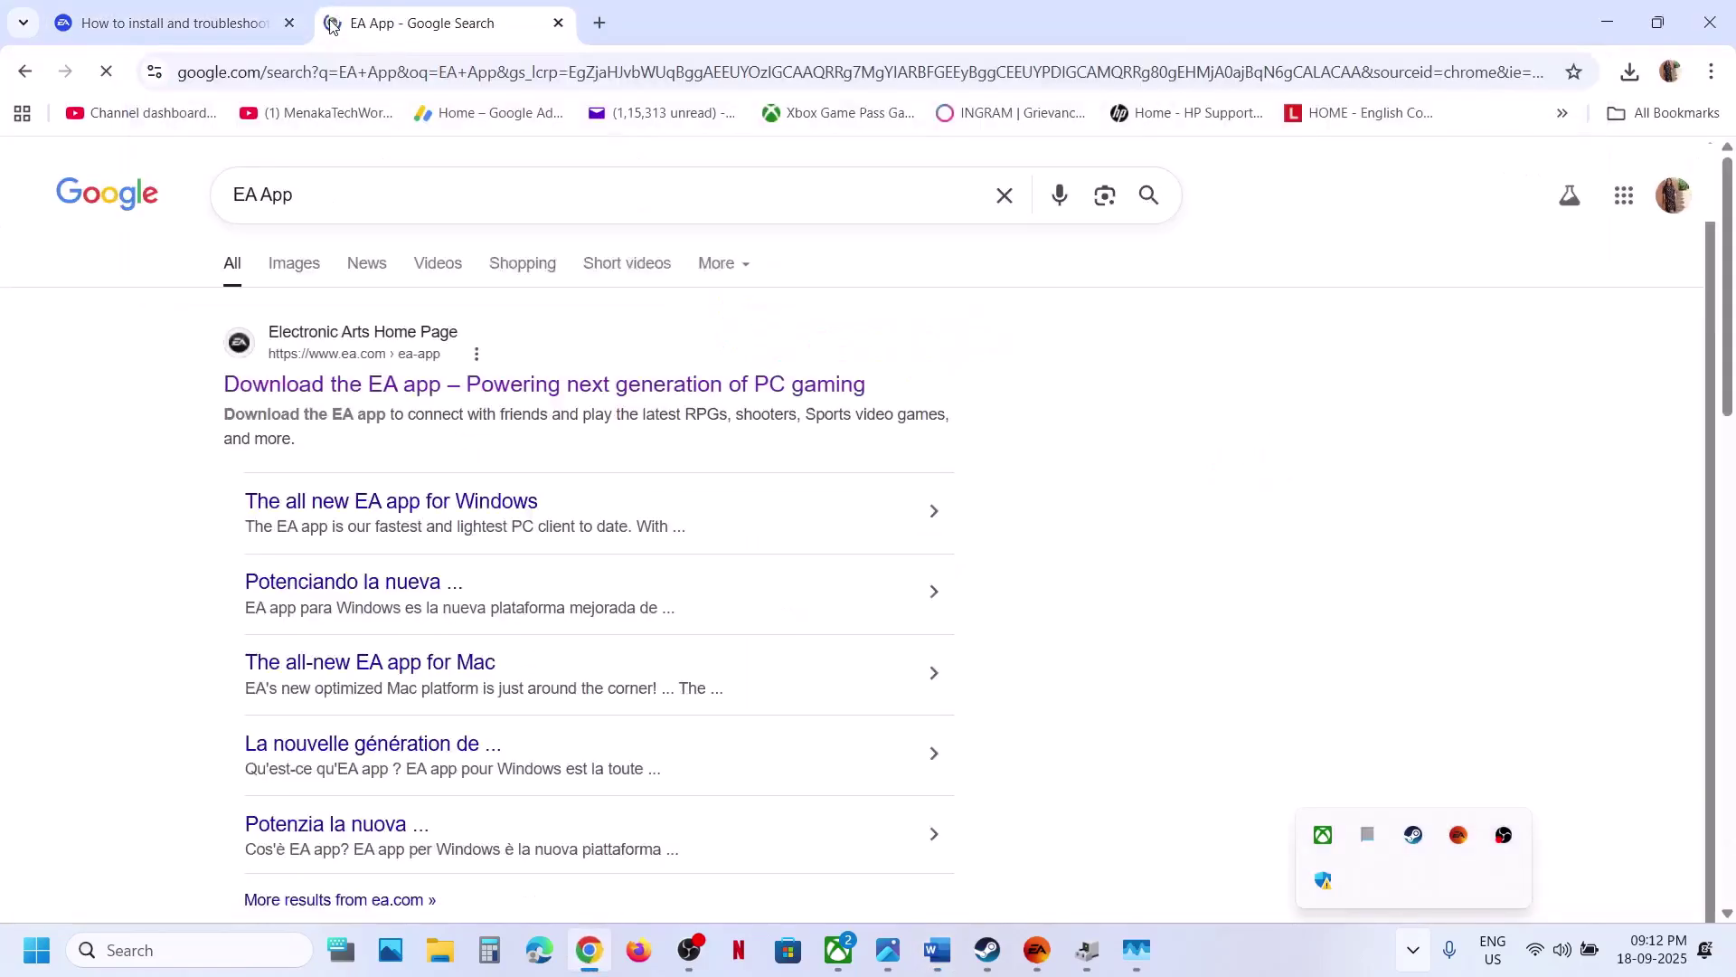
Step: Download the Windows EA app installer from ea.com and run Repair, approving UAC
left_click(376, 396)
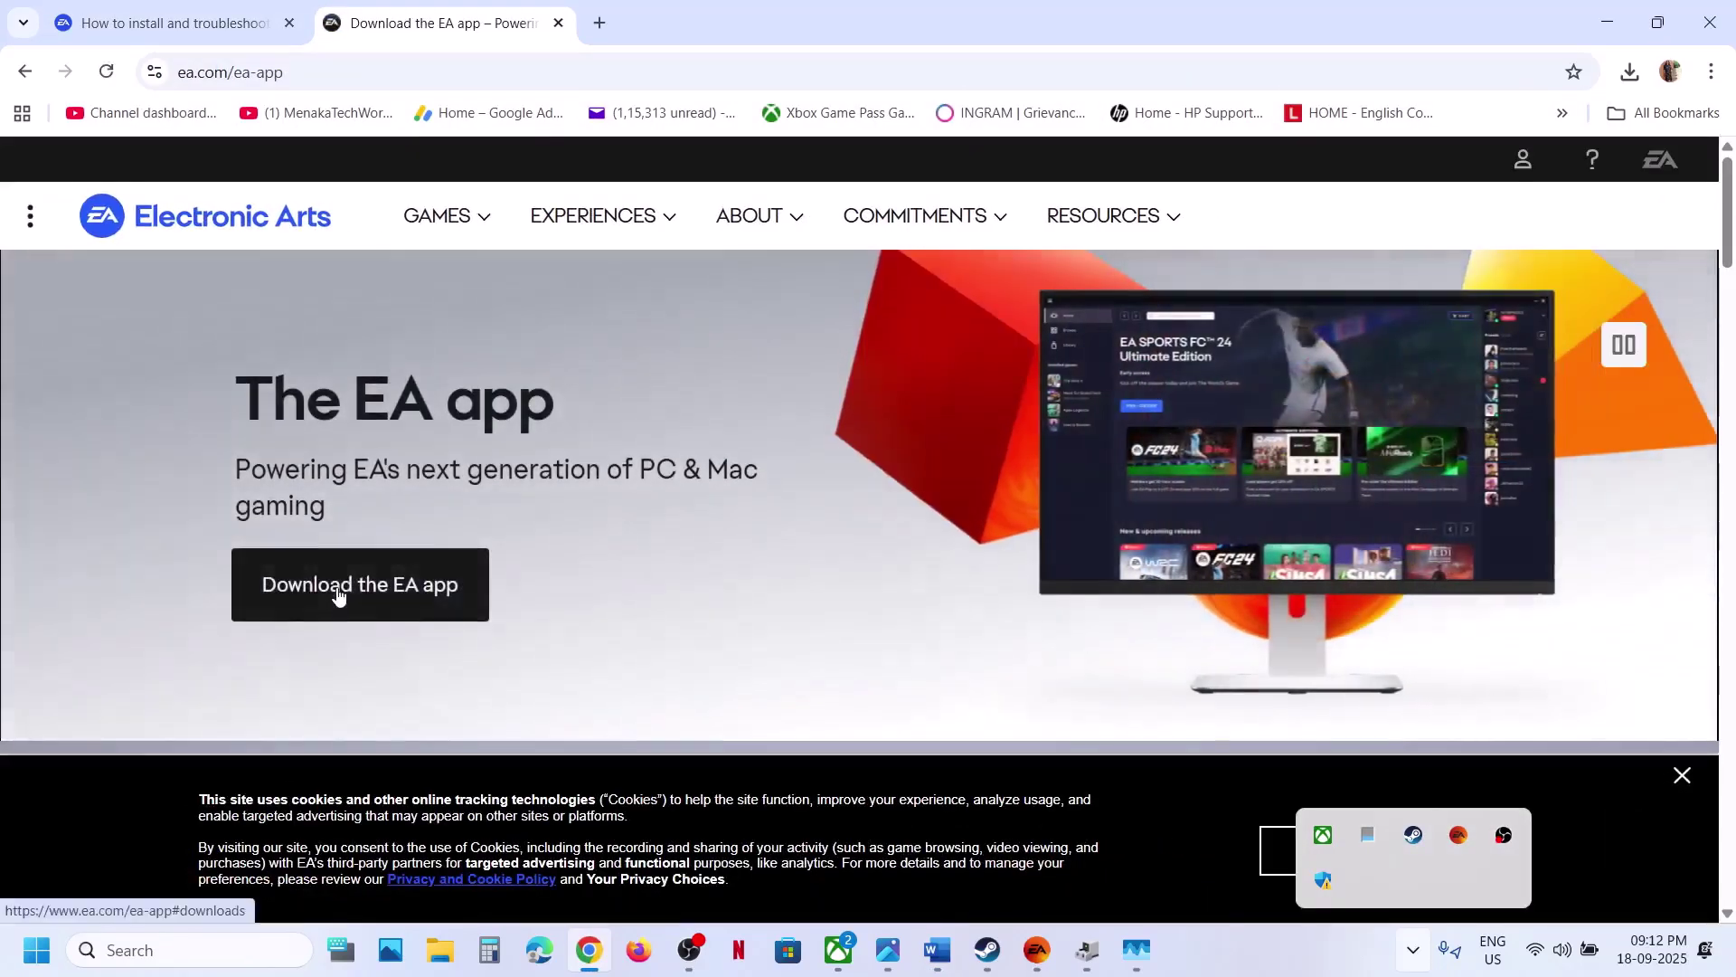
left_click(337, 588)
left_click(699, 495)
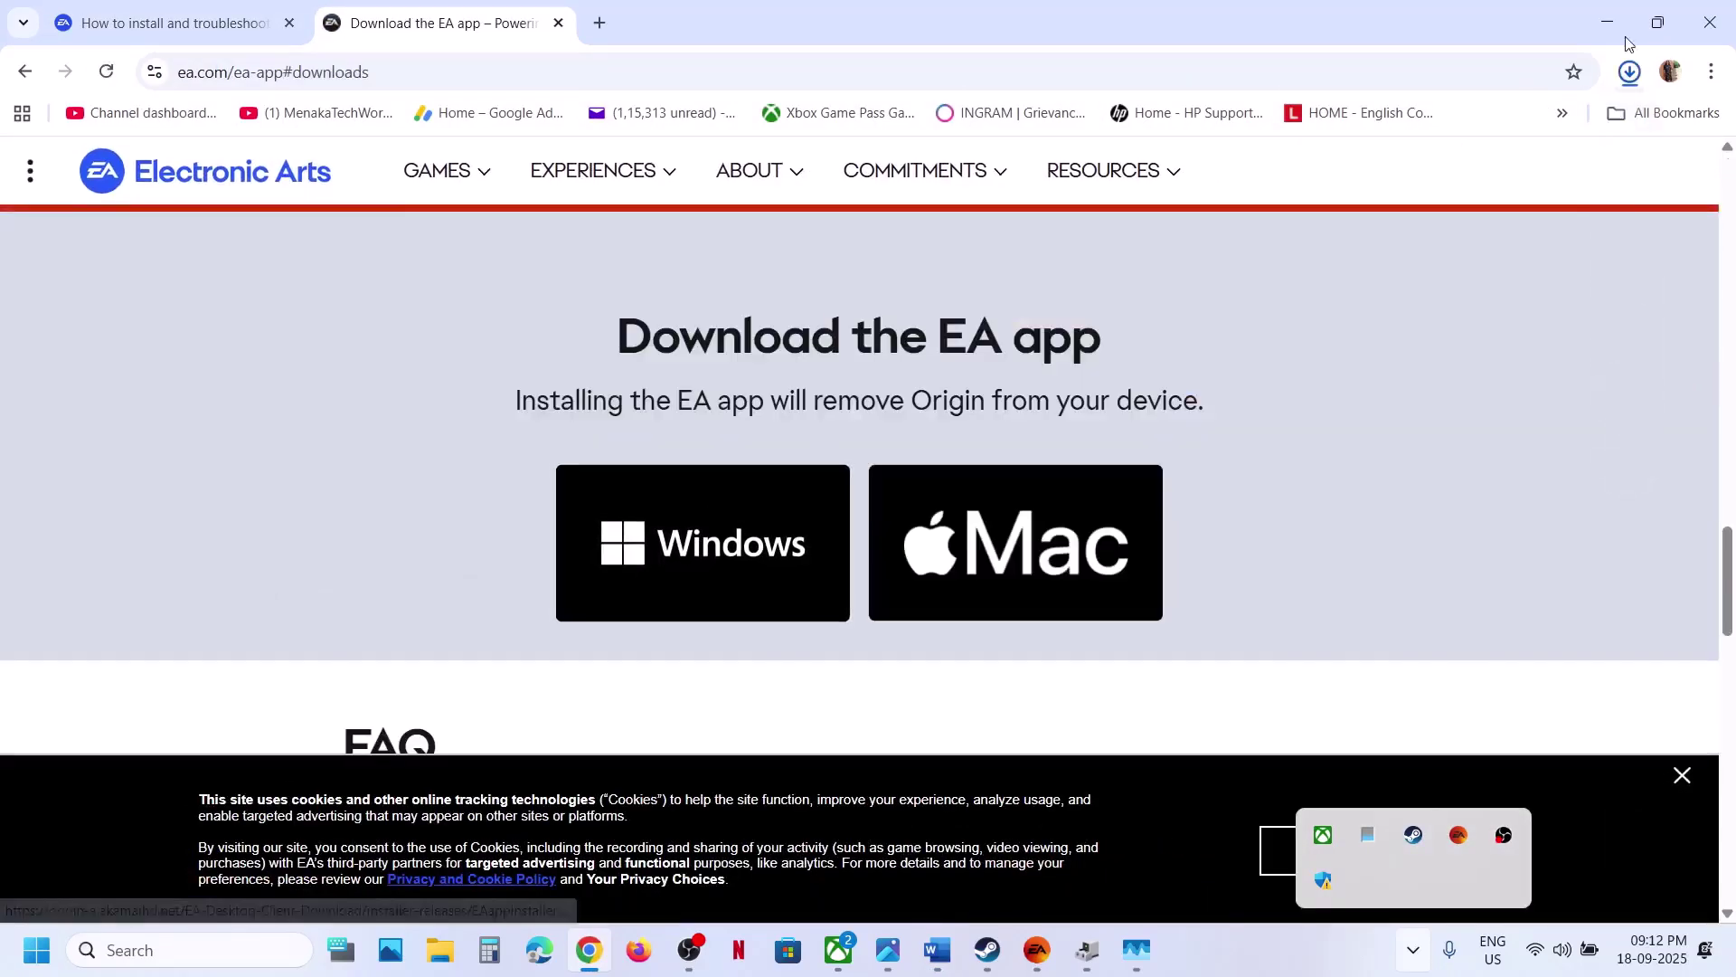
left_click(1424, 149)
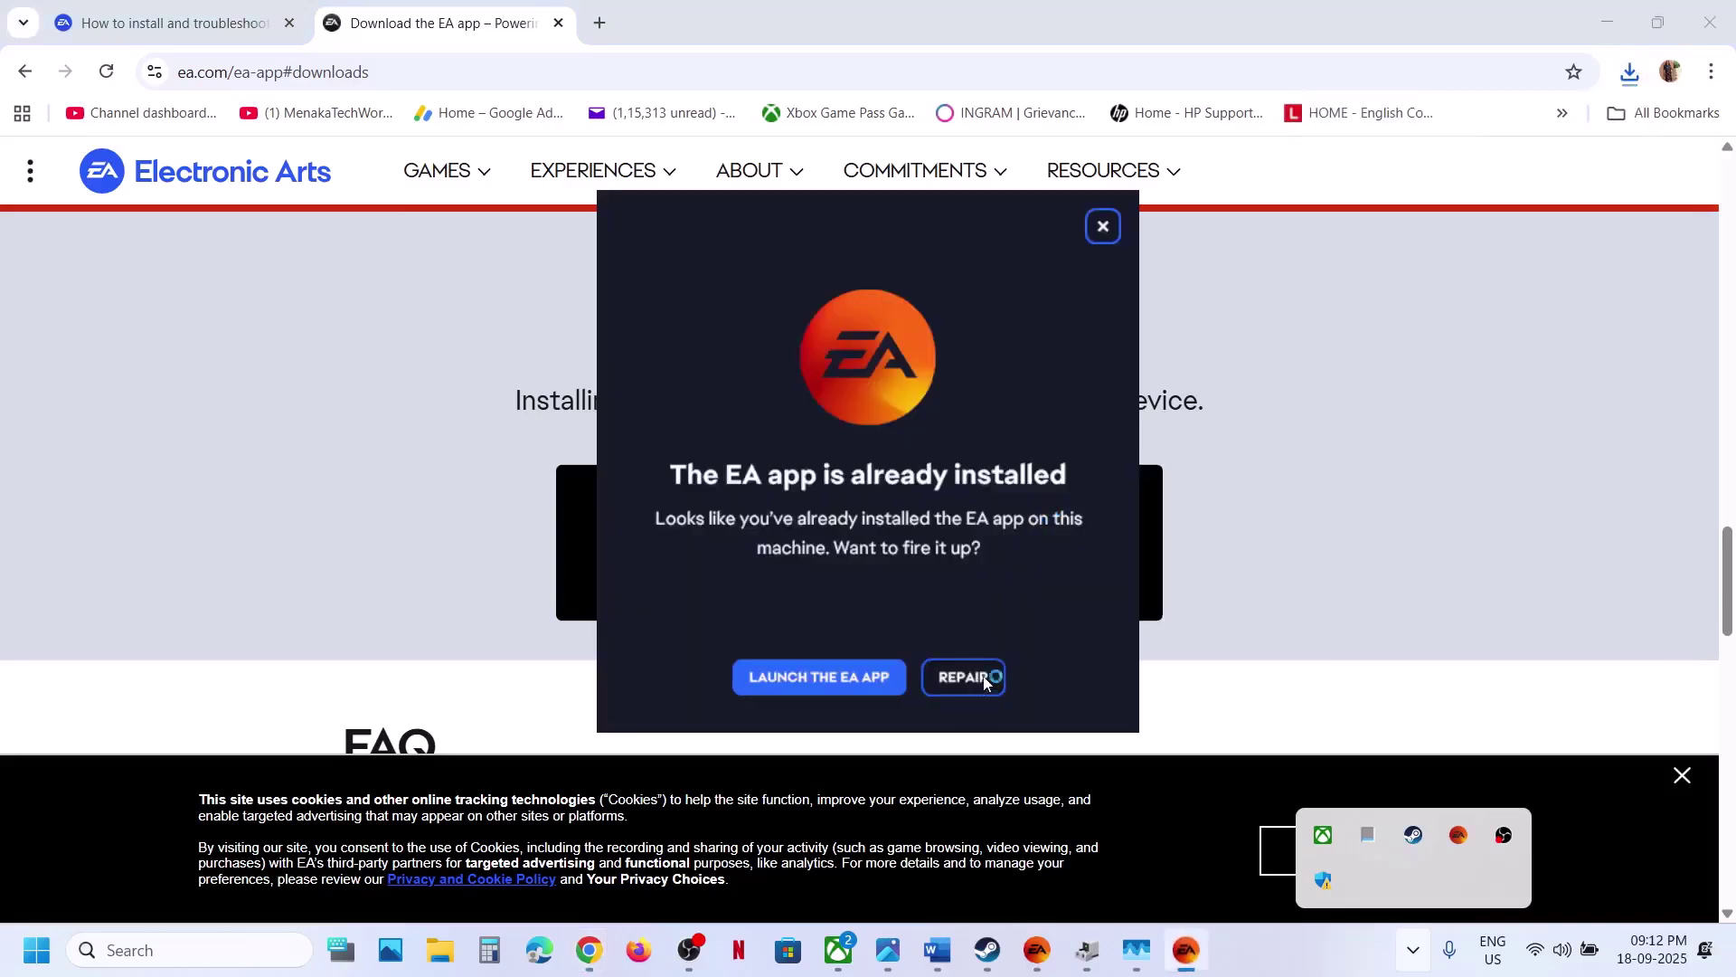
left_click(977, 681)
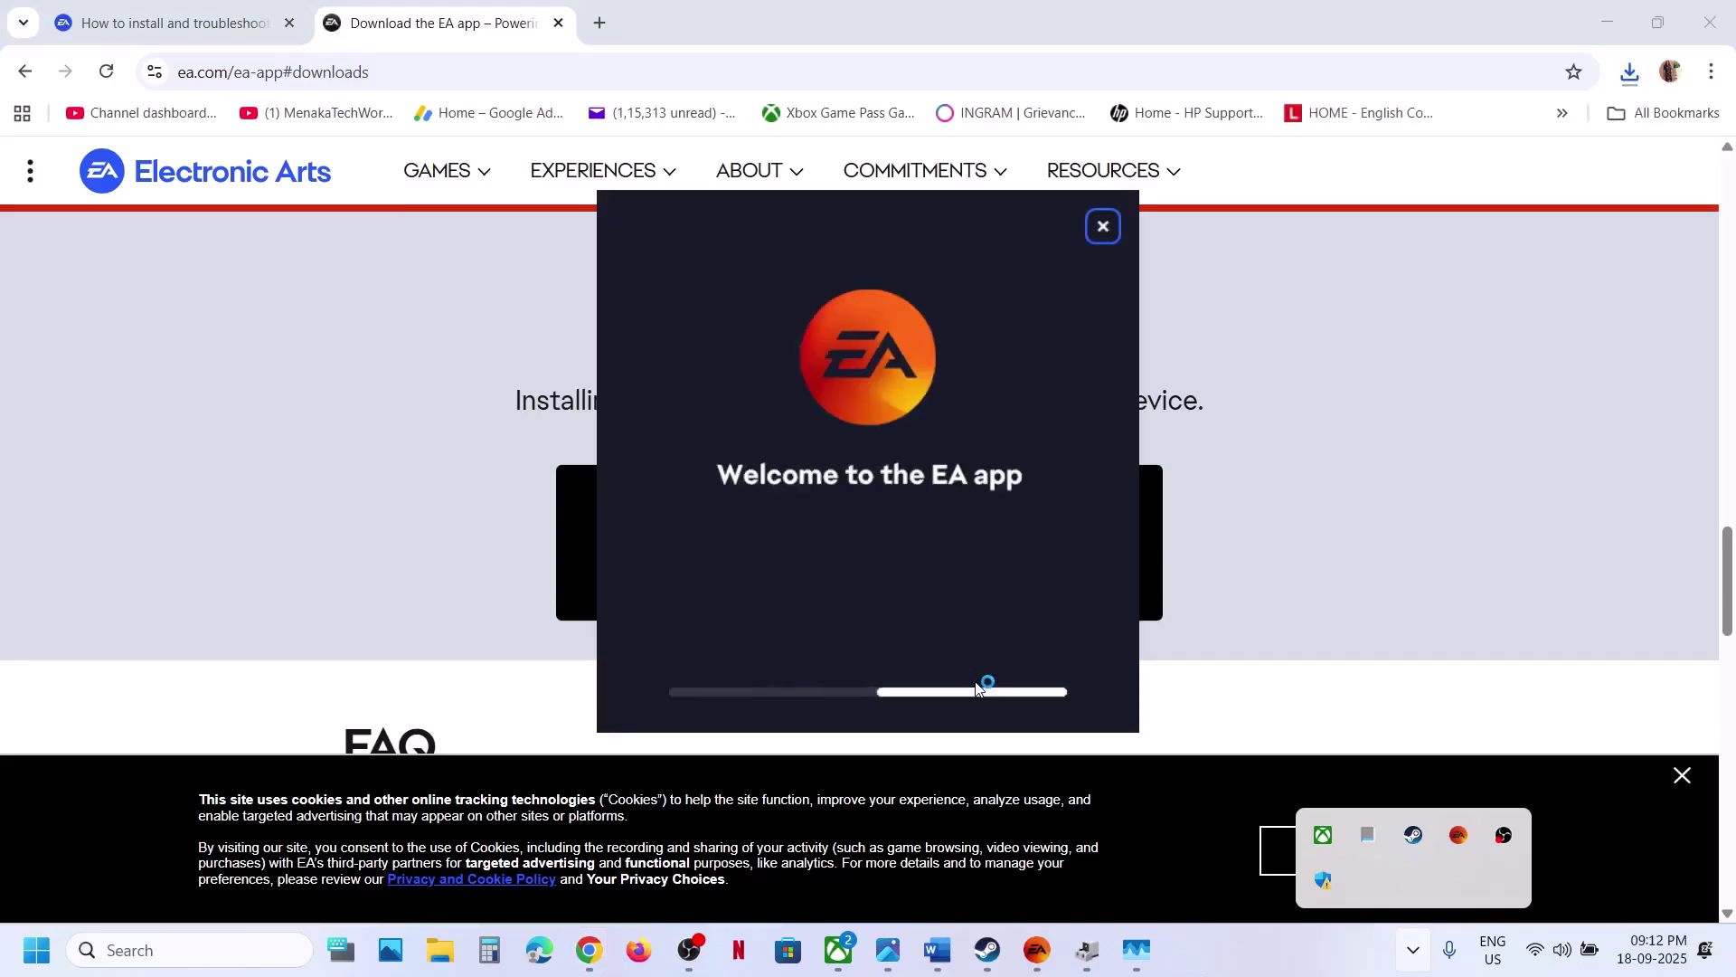
left_click(721, 656)
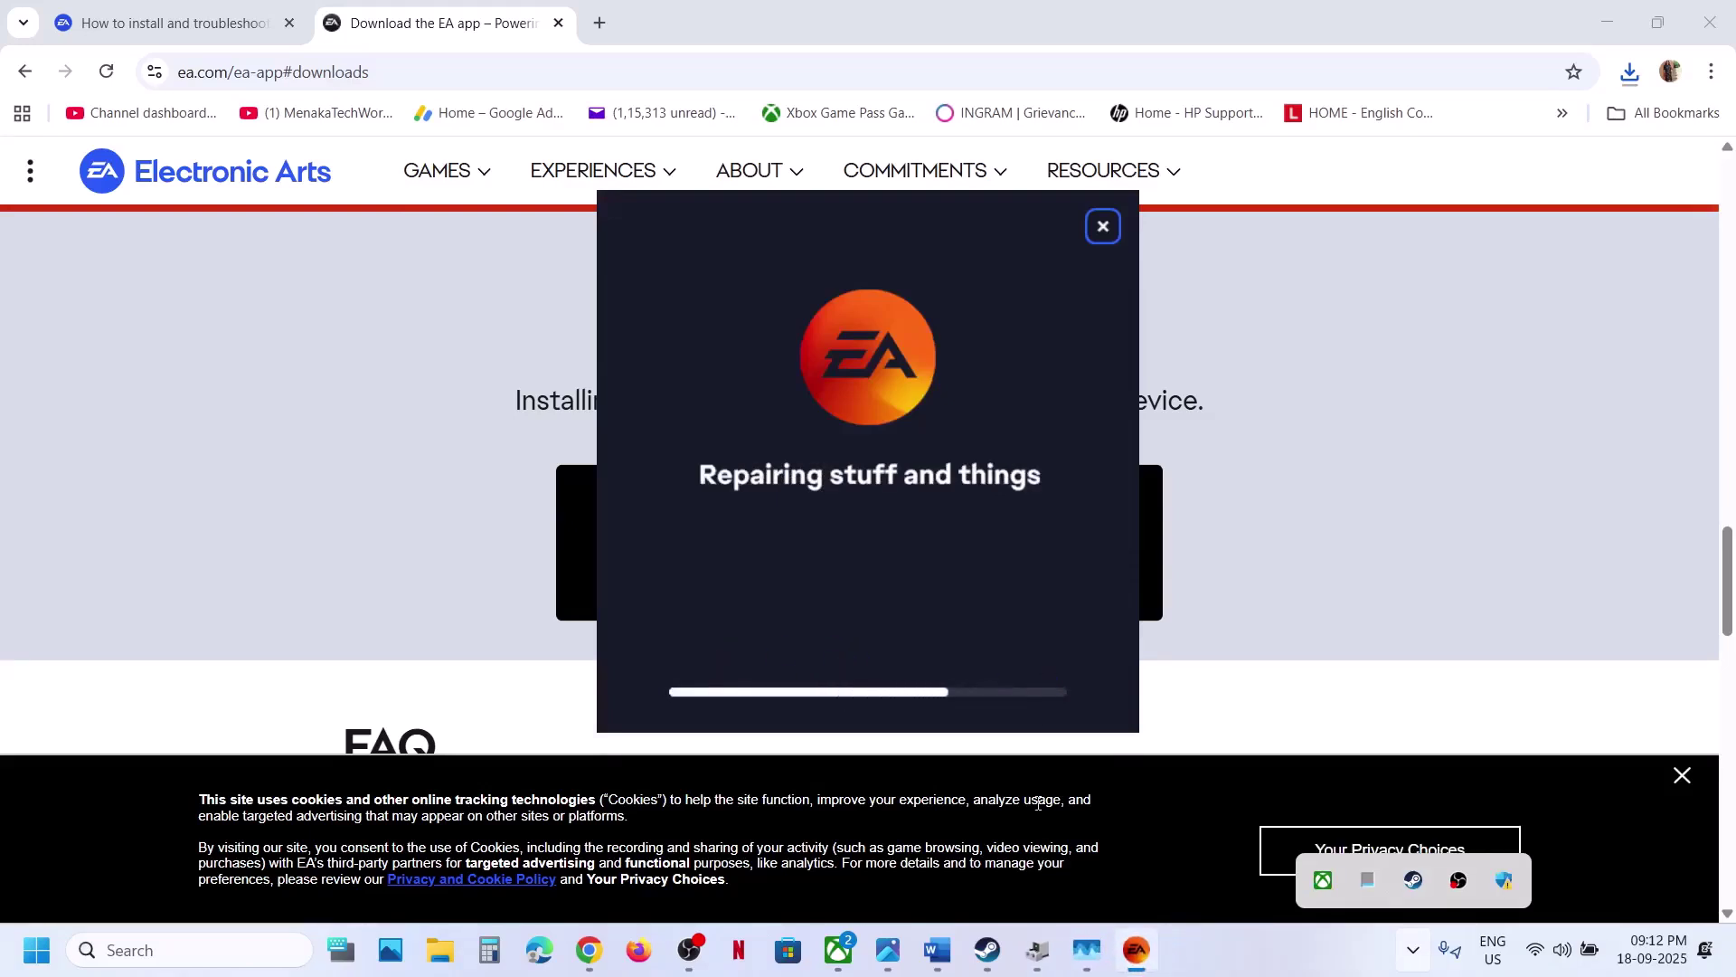
Step: Highlight 'Verify the game files' in the Step 7 notes, then minimize Word
left_click(936, 949)
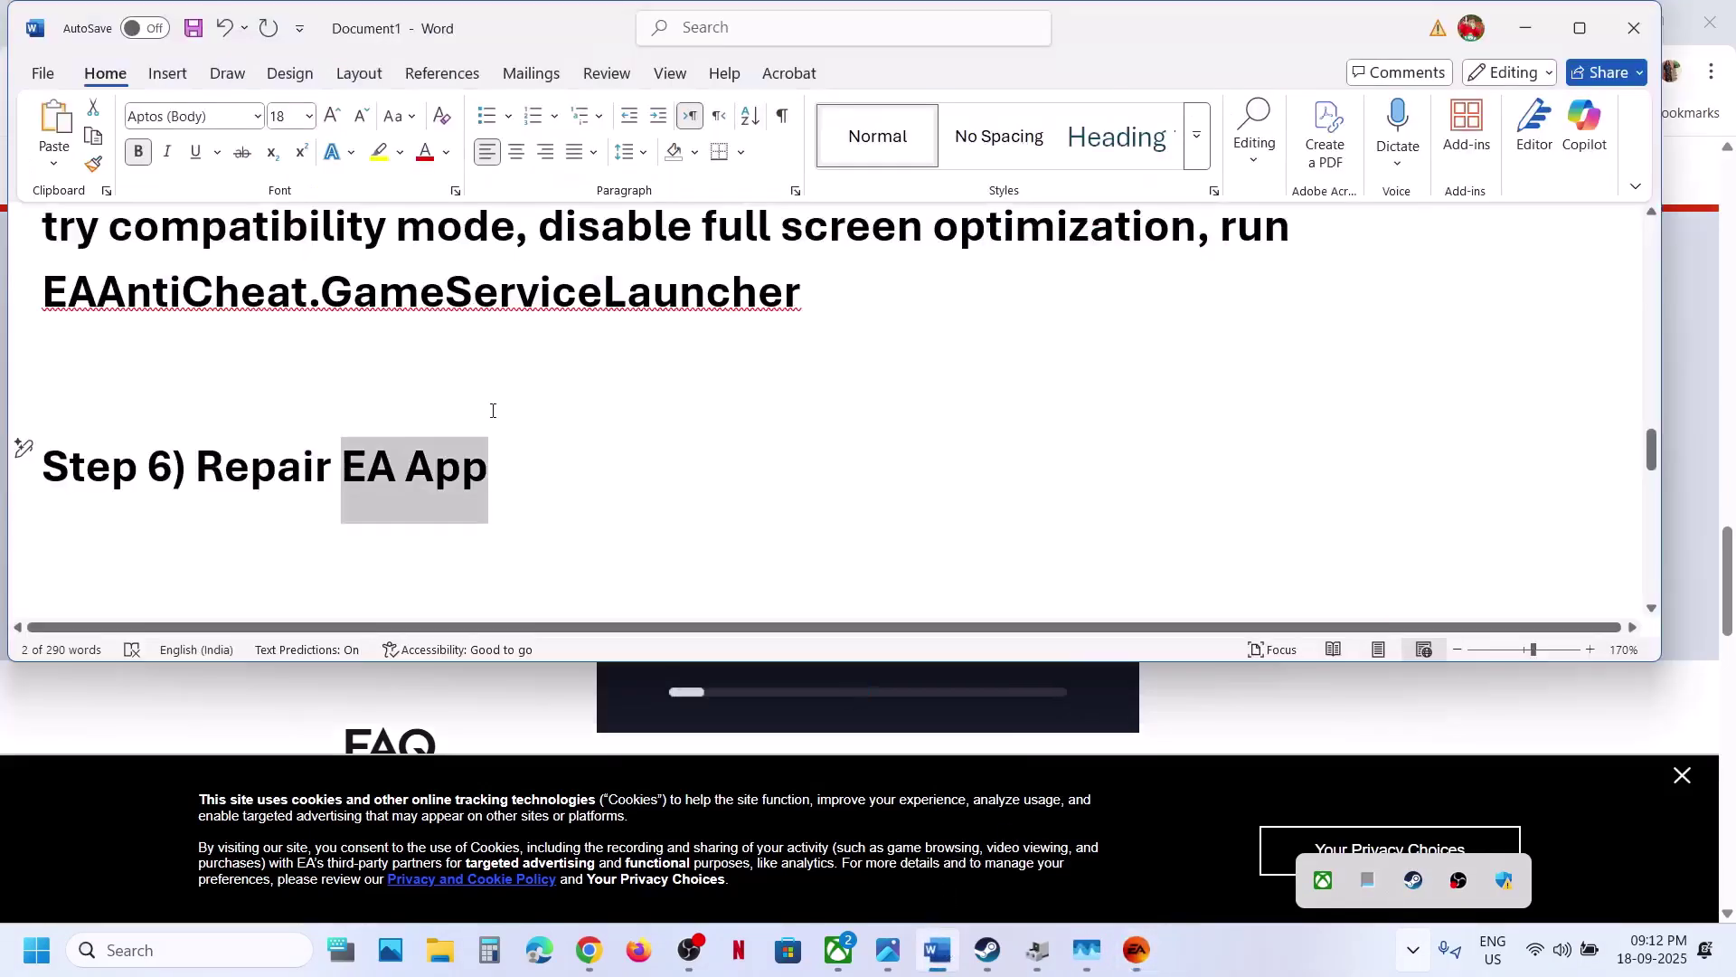
scroll(493, 411, "down", 3)
left_click_drag(197, 463, 633, 463)
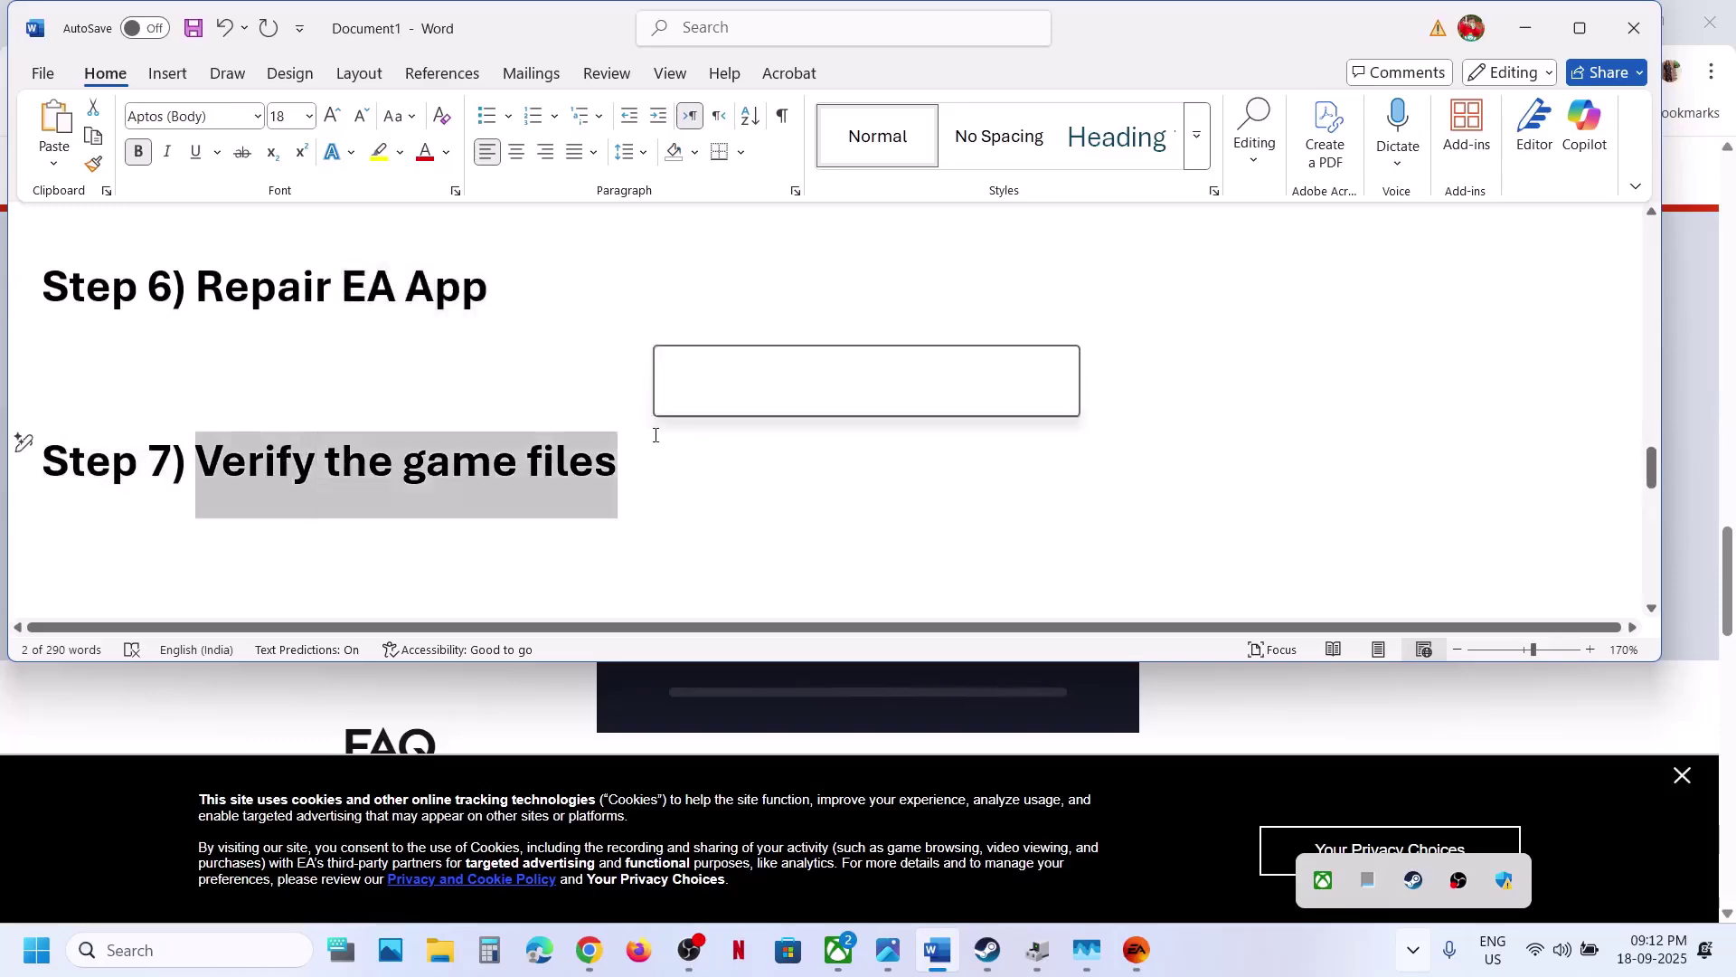
left_click(1543, 29)
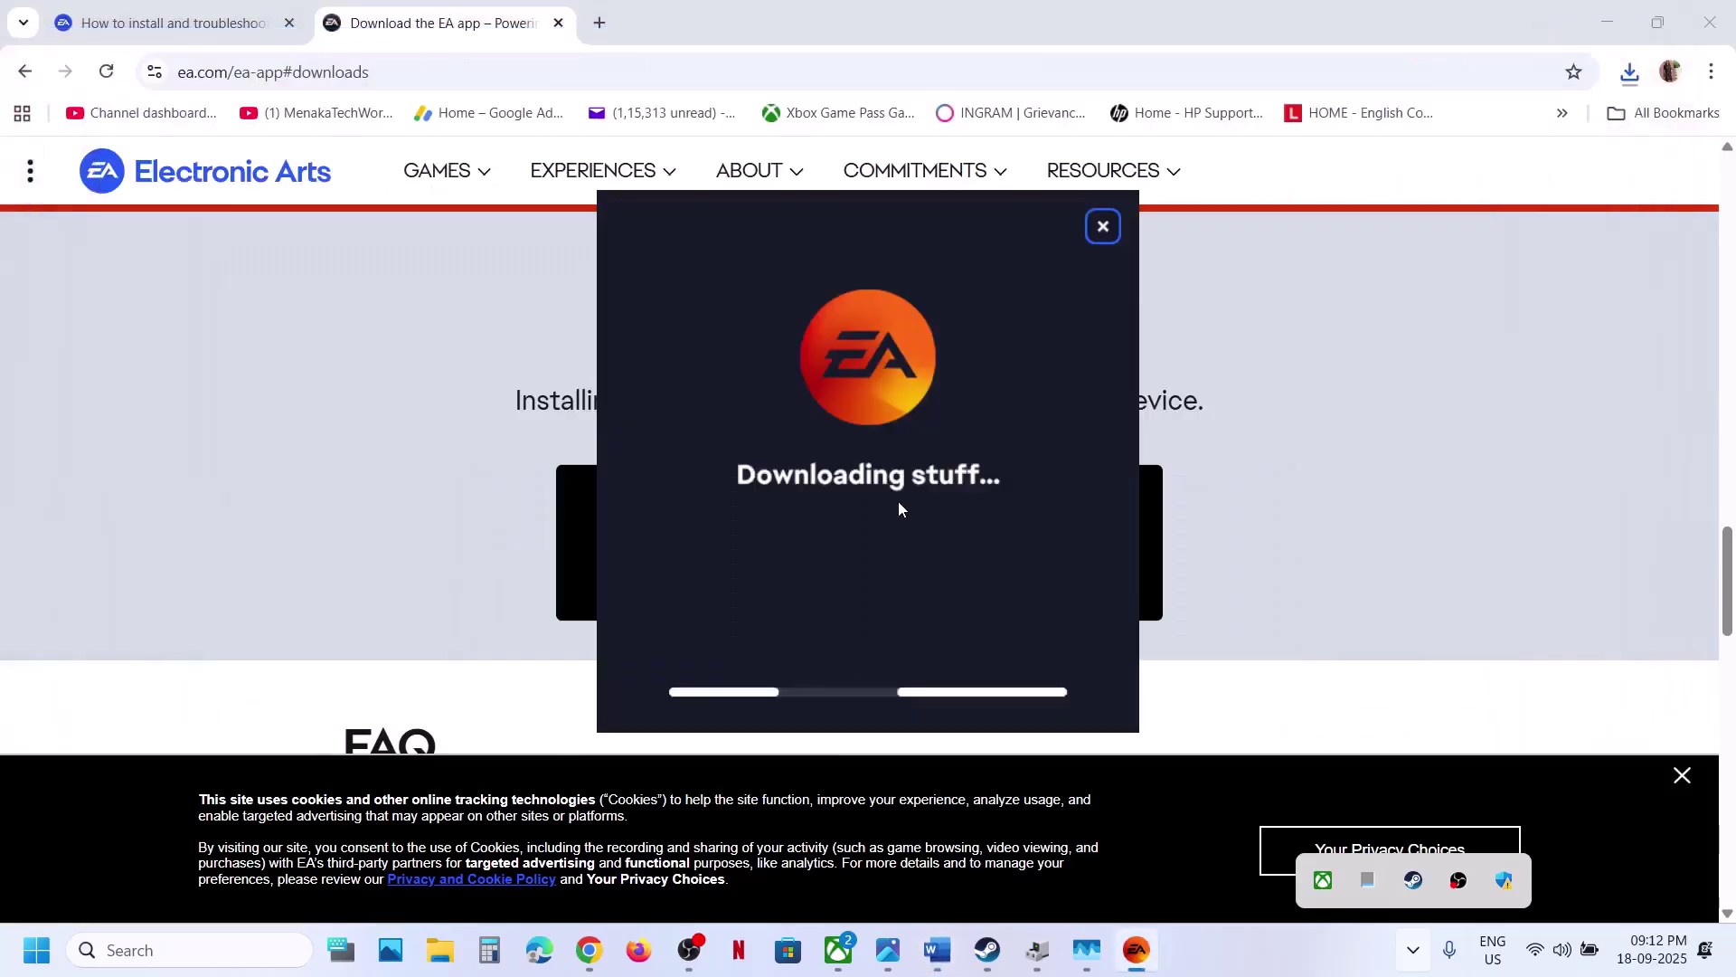
Step: Show Dota 2's Installed Files properties in the Steam library, then close them
left_click(998, 964)
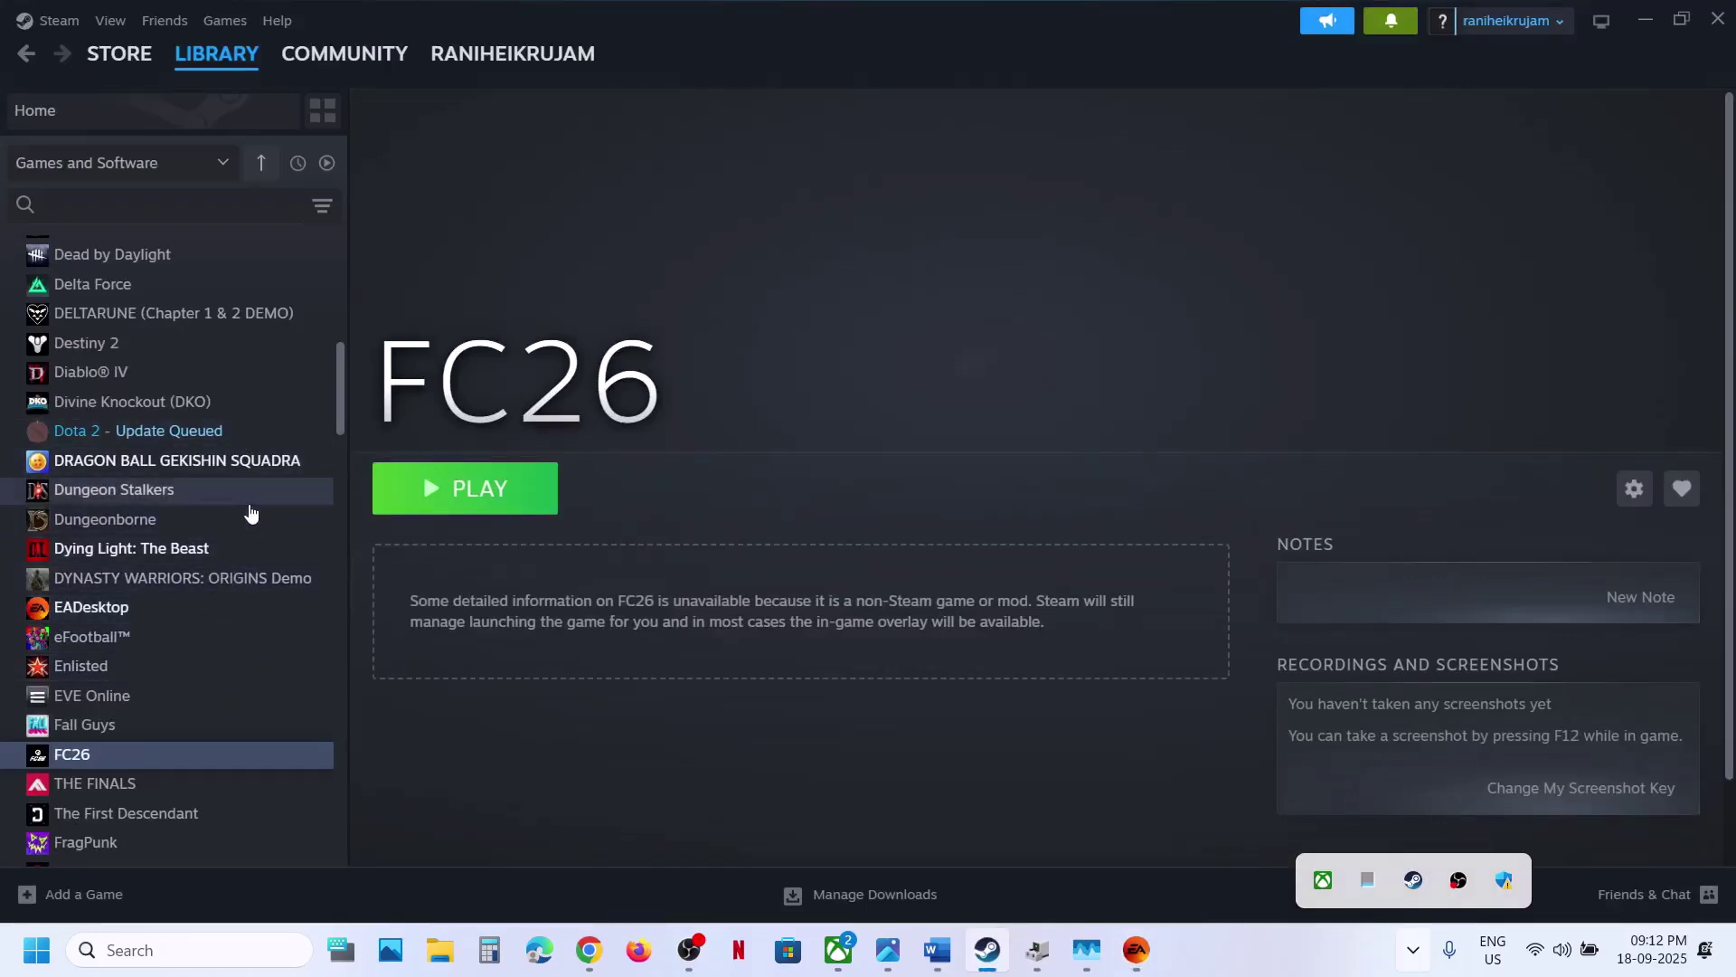
right_click(172, 439)
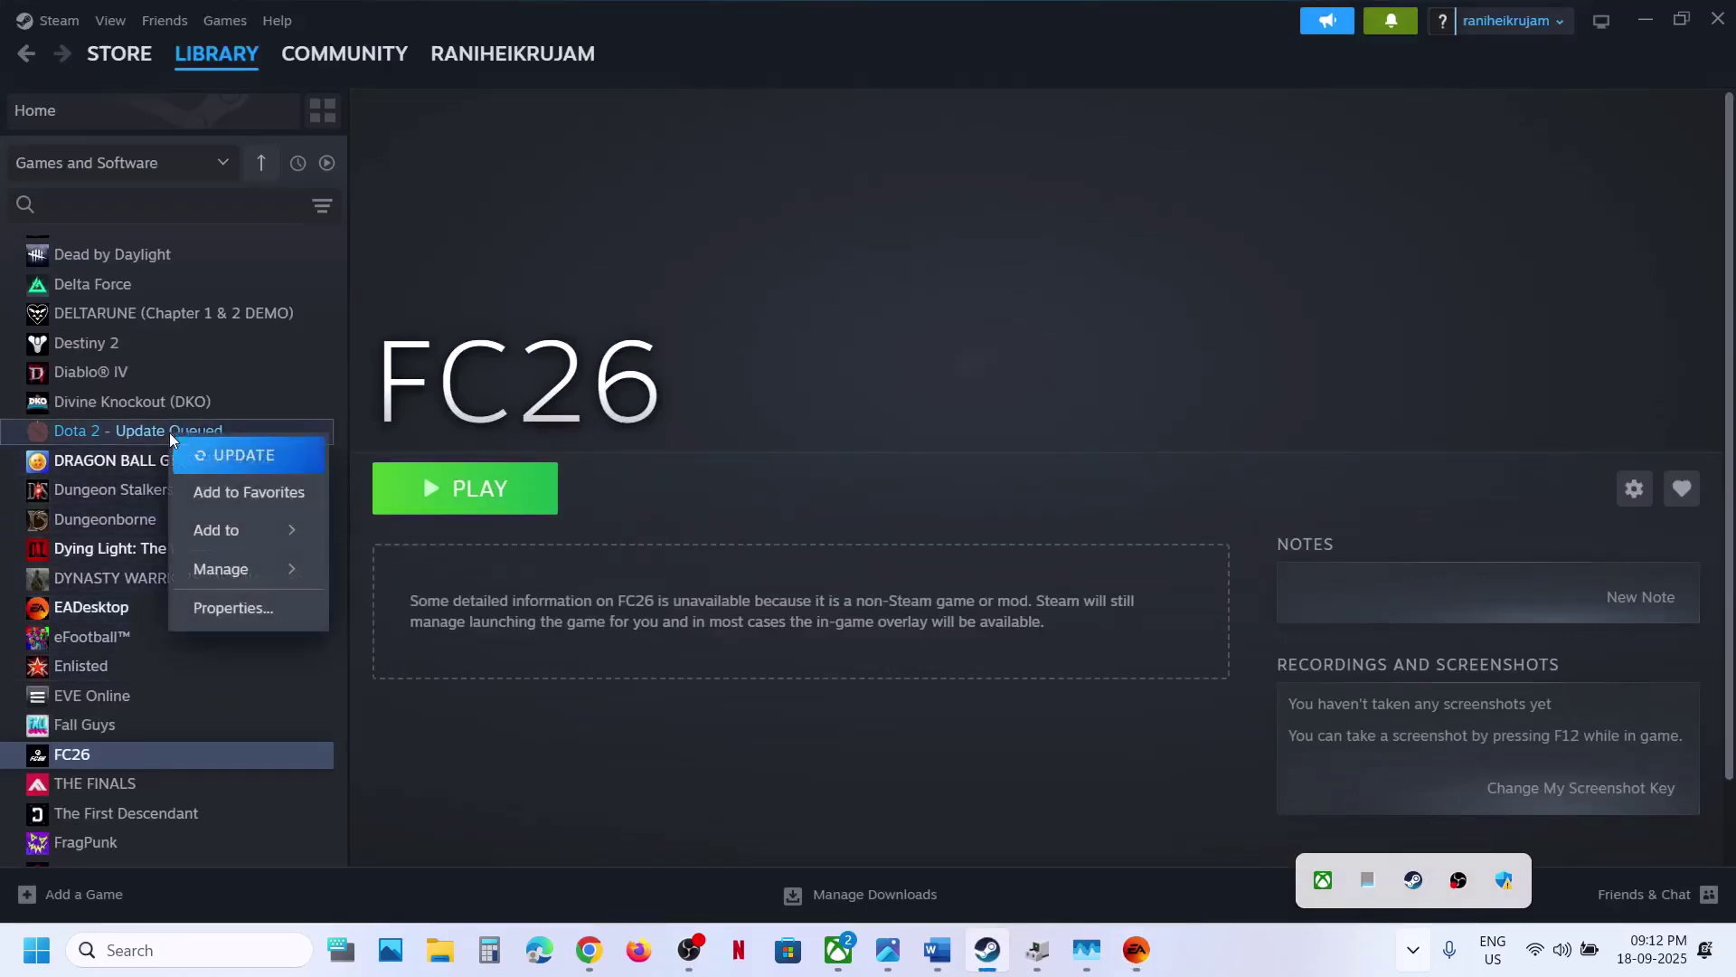
left_click(232, 608)
left_click(517, 315)
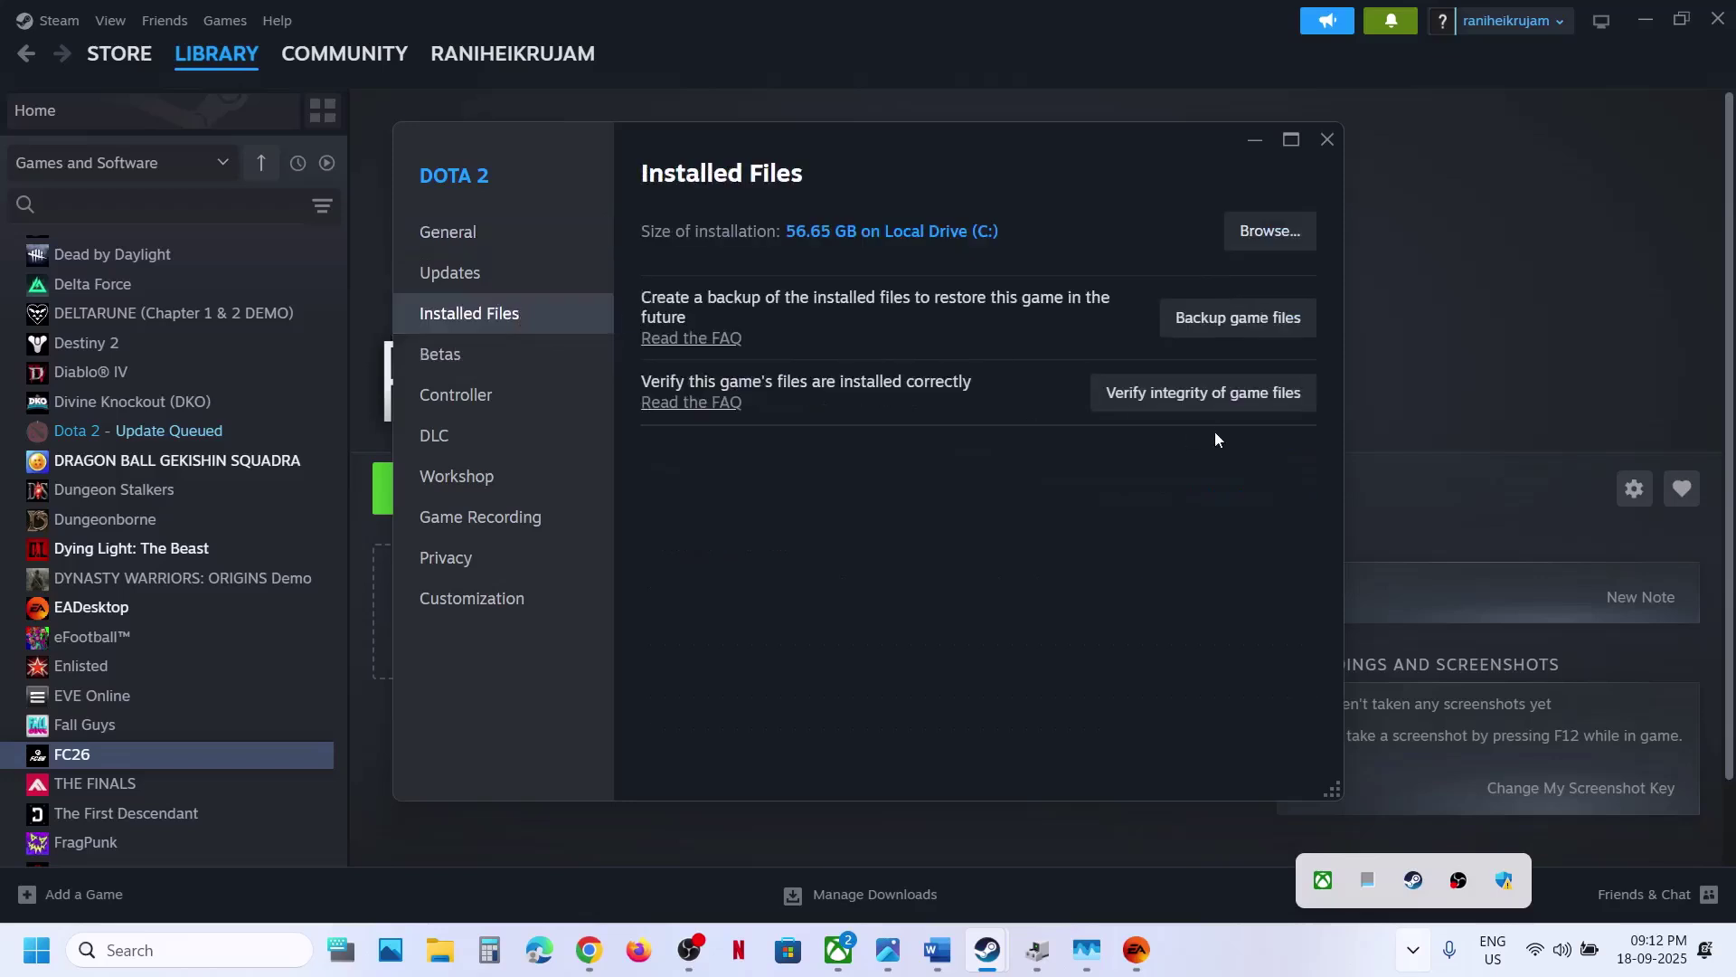
left_click(1336, 141)
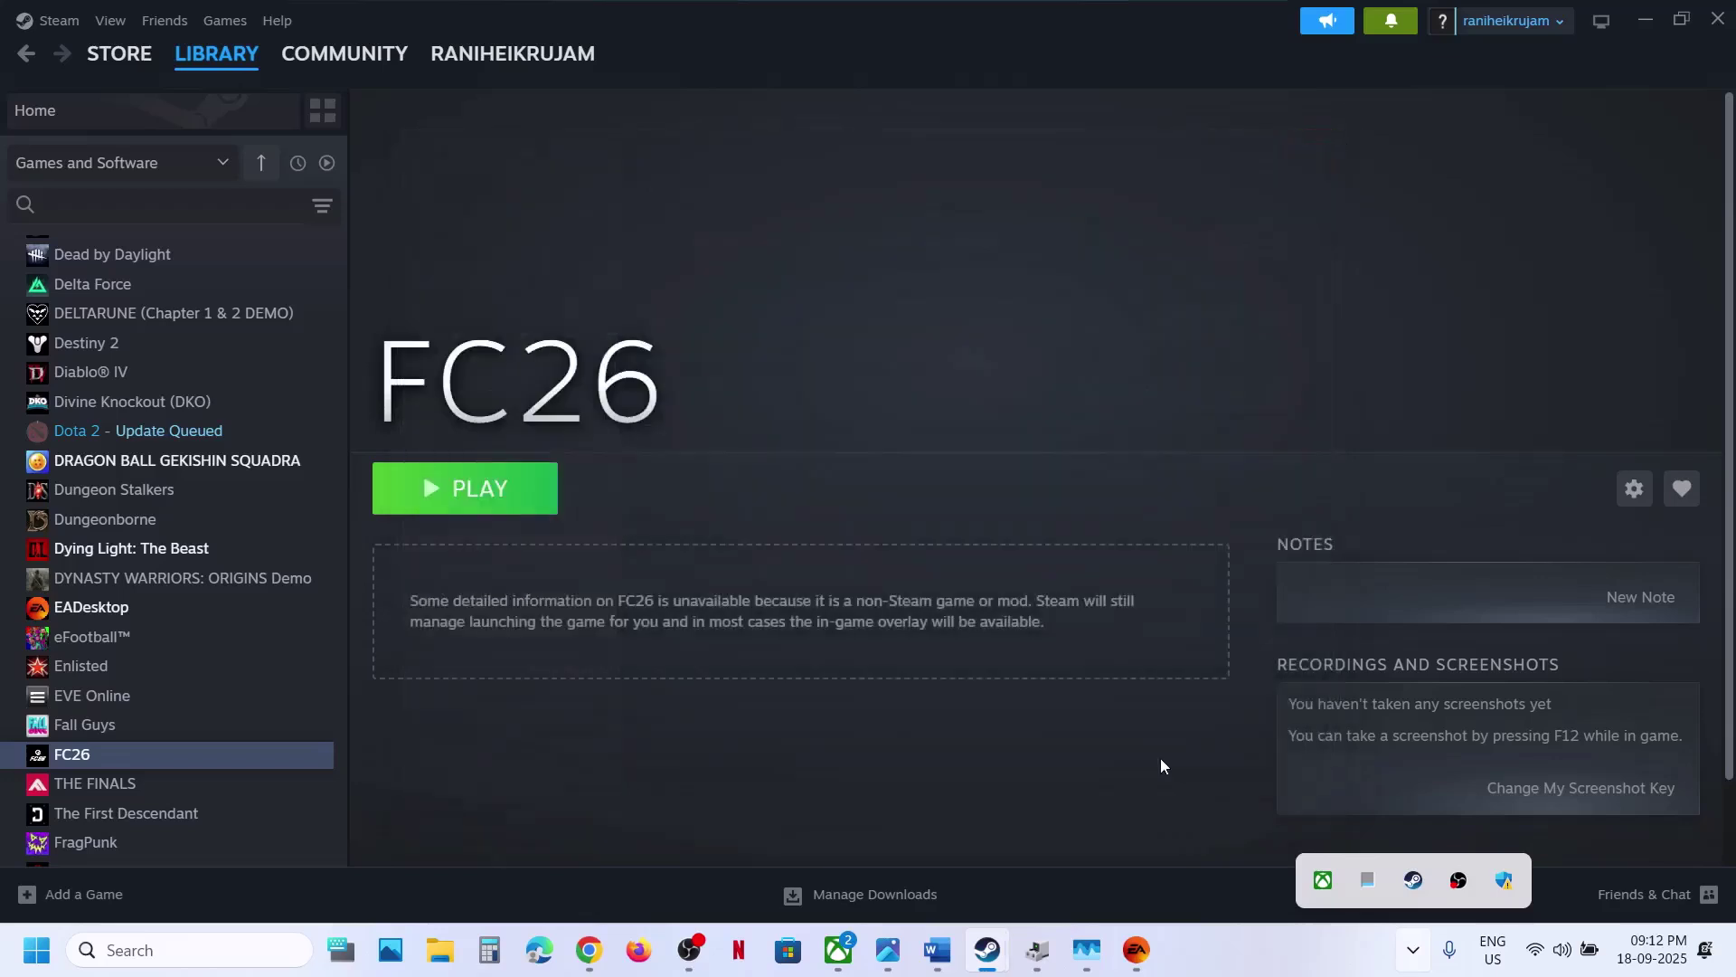
Step: Check the EA app installer's progress, then return to the Word step notes
left_click(1154, 937)
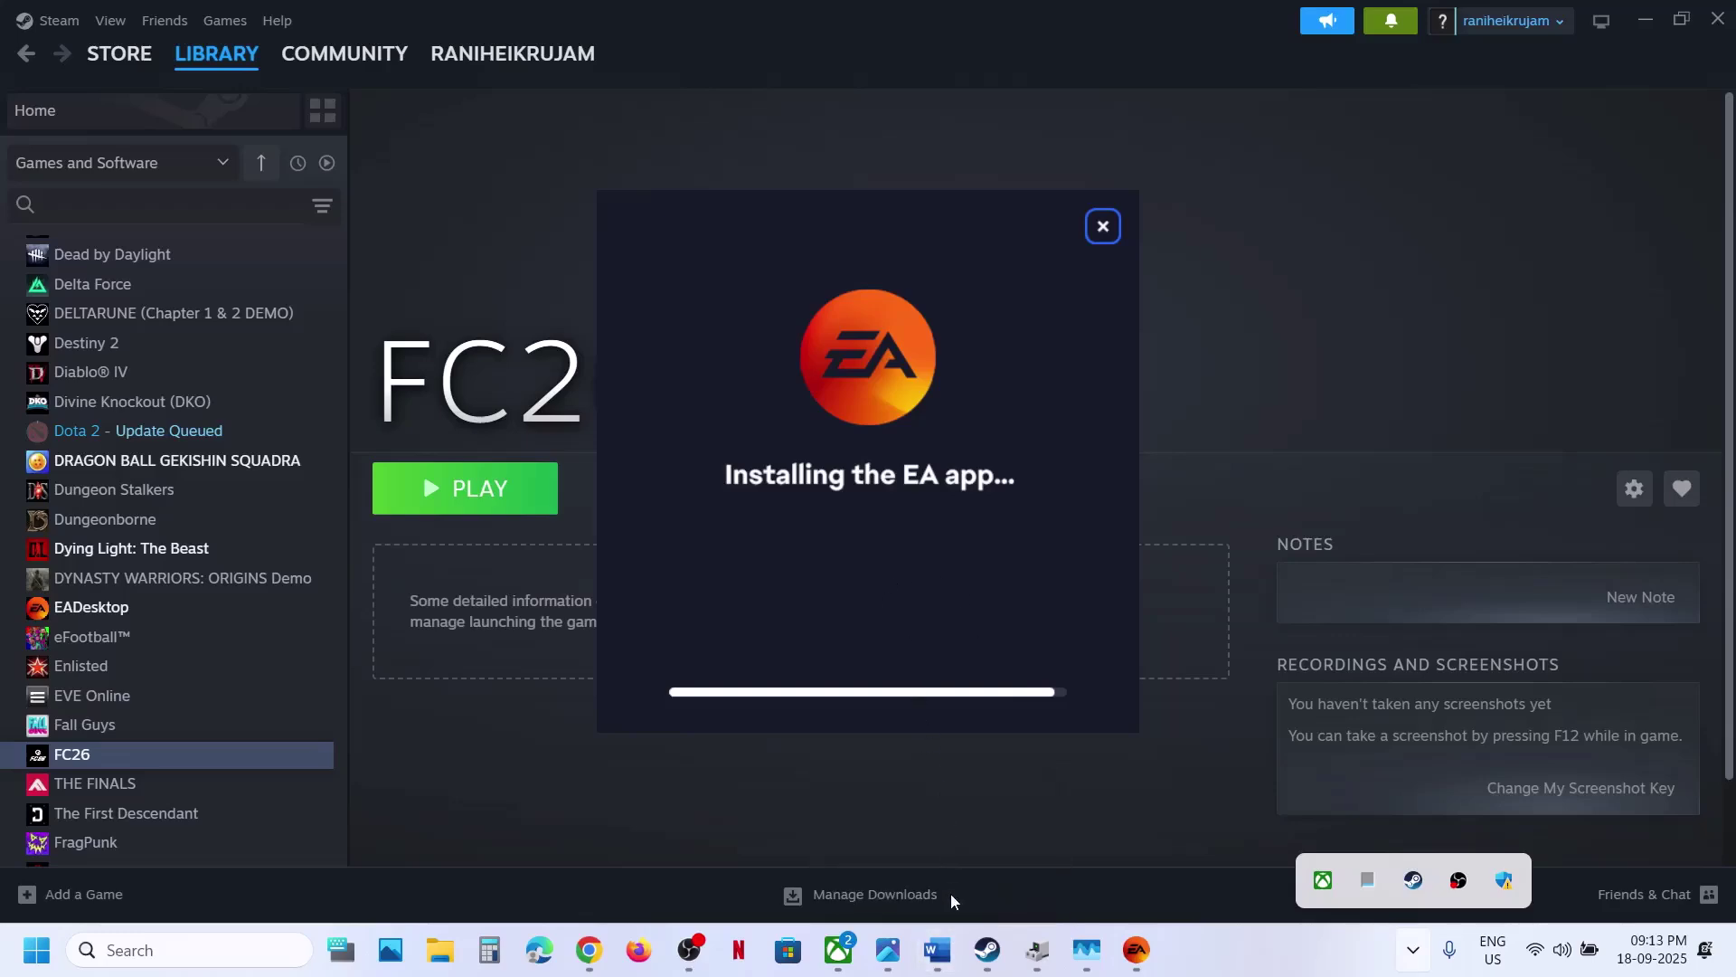
left_click(945, 952)
scroll(469, 392, "down", 3)
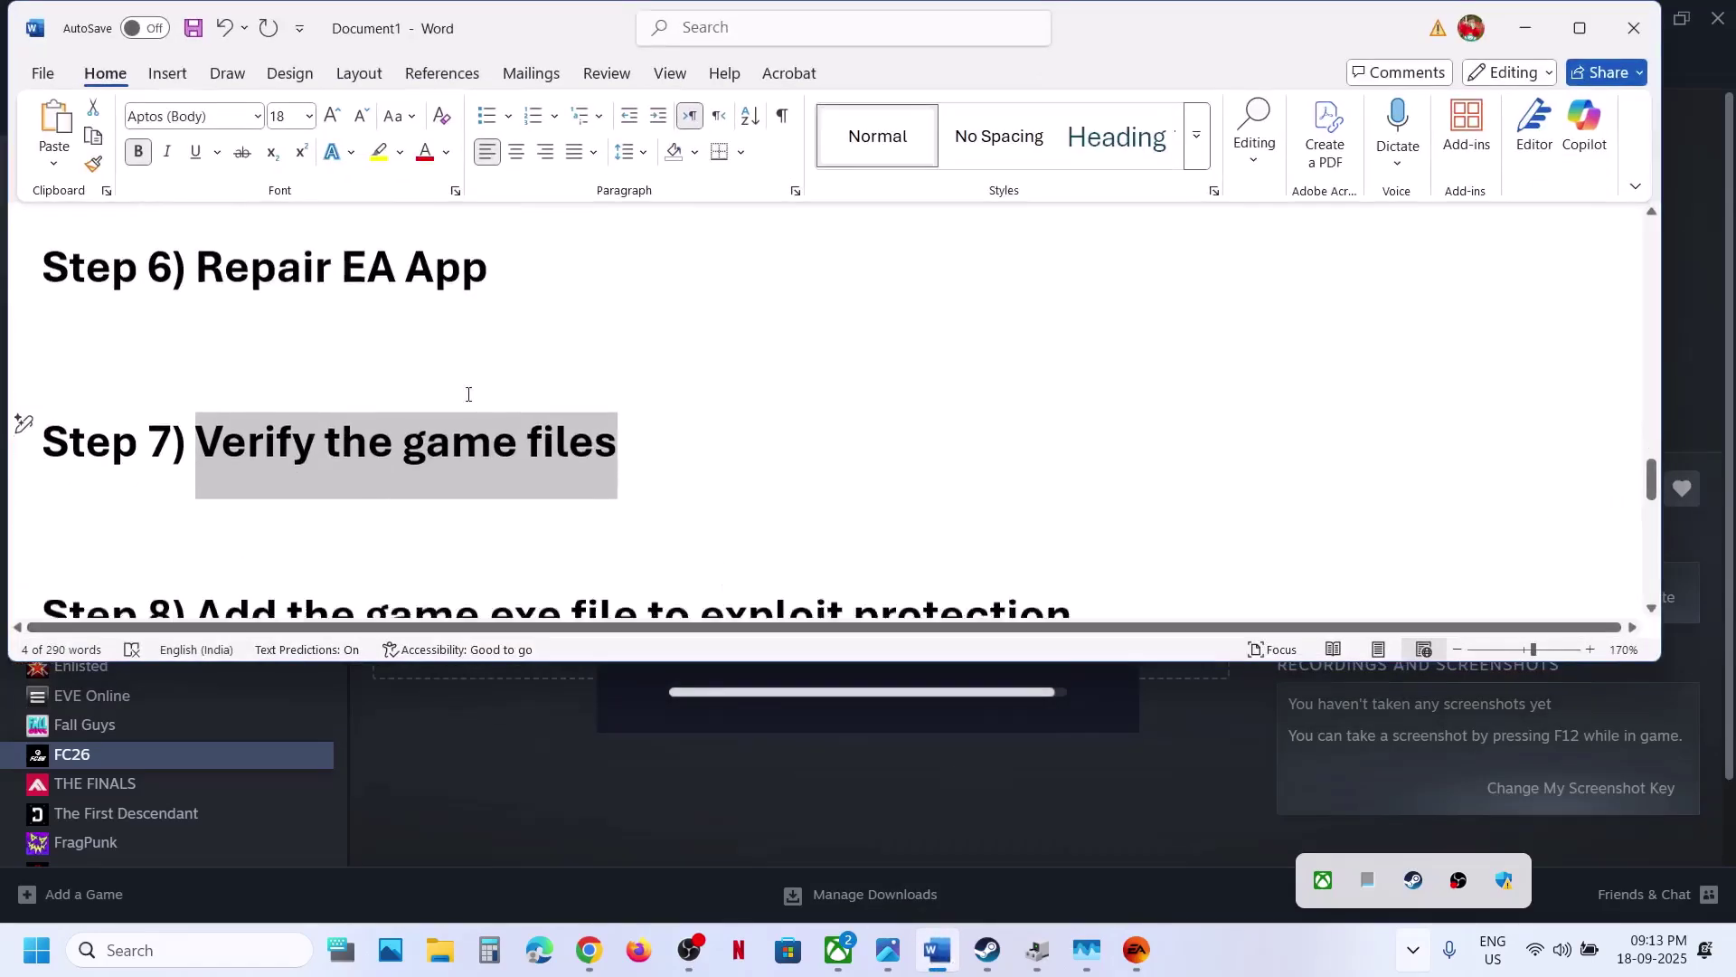